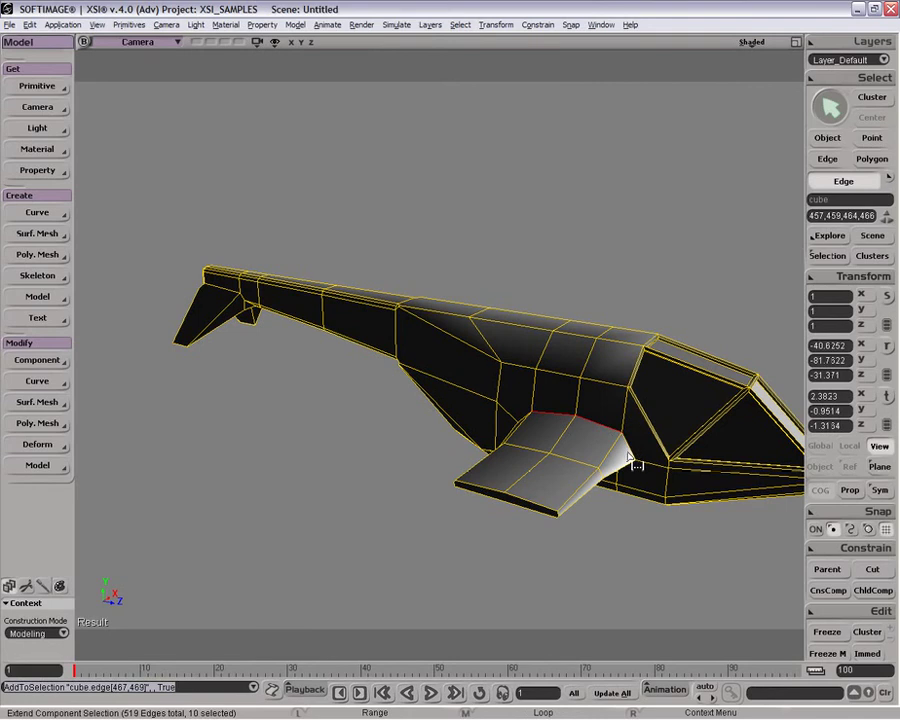
Select the loops of edges where both wings meet the fuselage, including the edges at the front and rear of each joint.
left_click(633, 454, "alt")
key("o")
left_click_drag(517, 427, 514, 361)
left_click(552, 342, "alt")
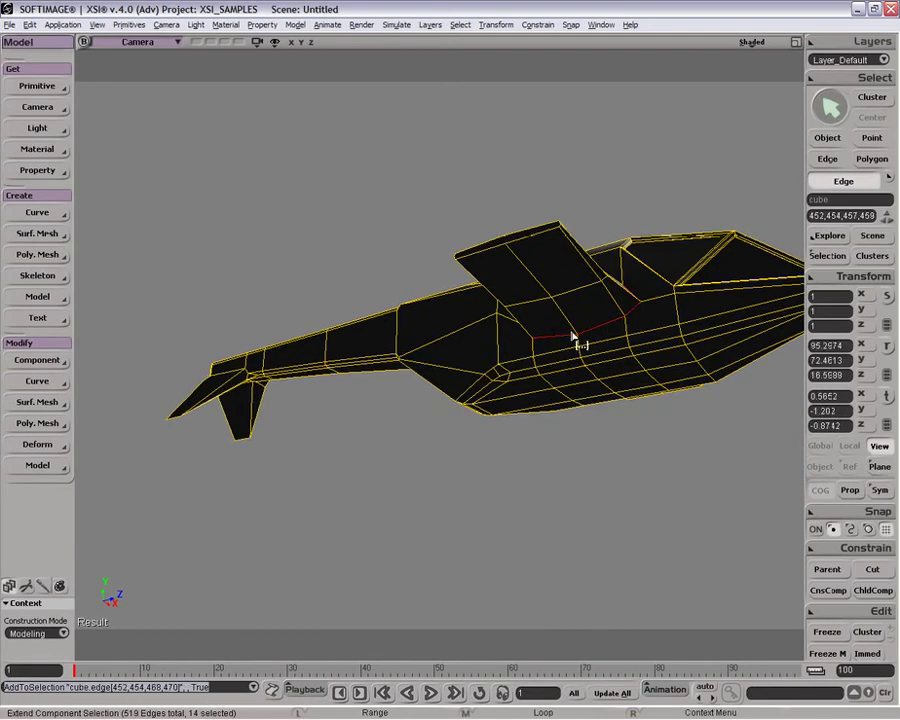
middle_click_drag(565, 323, 587, 390)
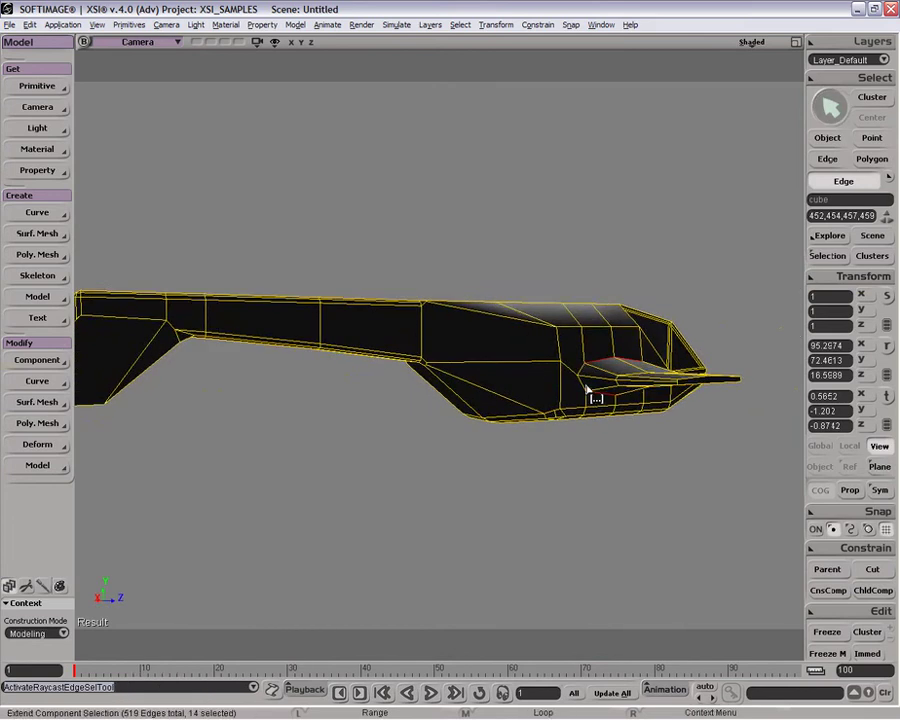
left_click(578, 380, "shift")
left_click(586, 376, "shift")
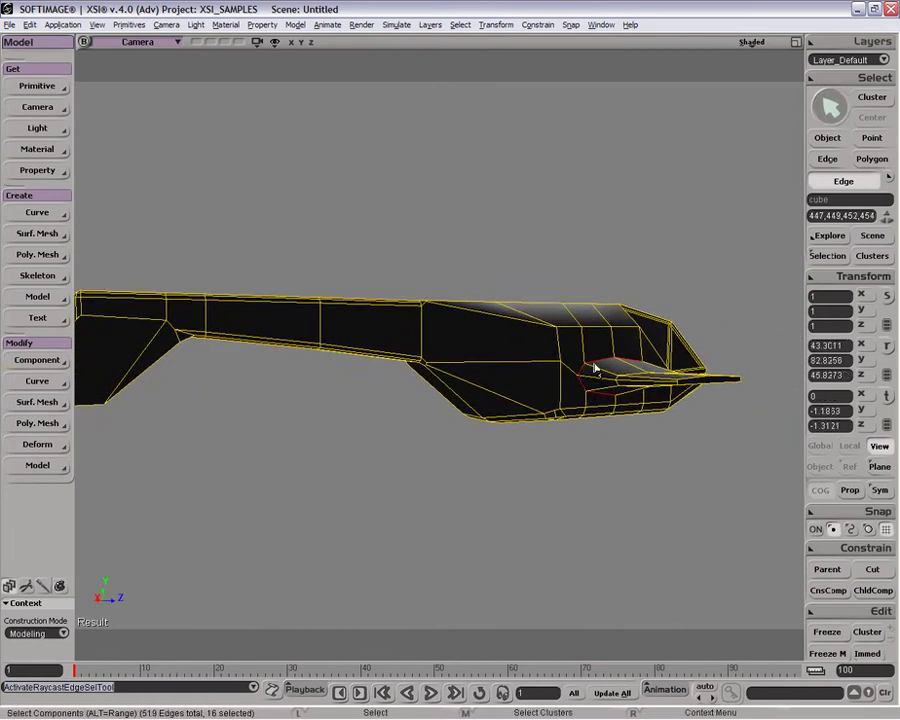
Apply Bevel Components to the selected wing-root edges.
key("o")
middle_click_drag(646, 362, 443, 347)
left_click_drag(443, 347, 523, 458)
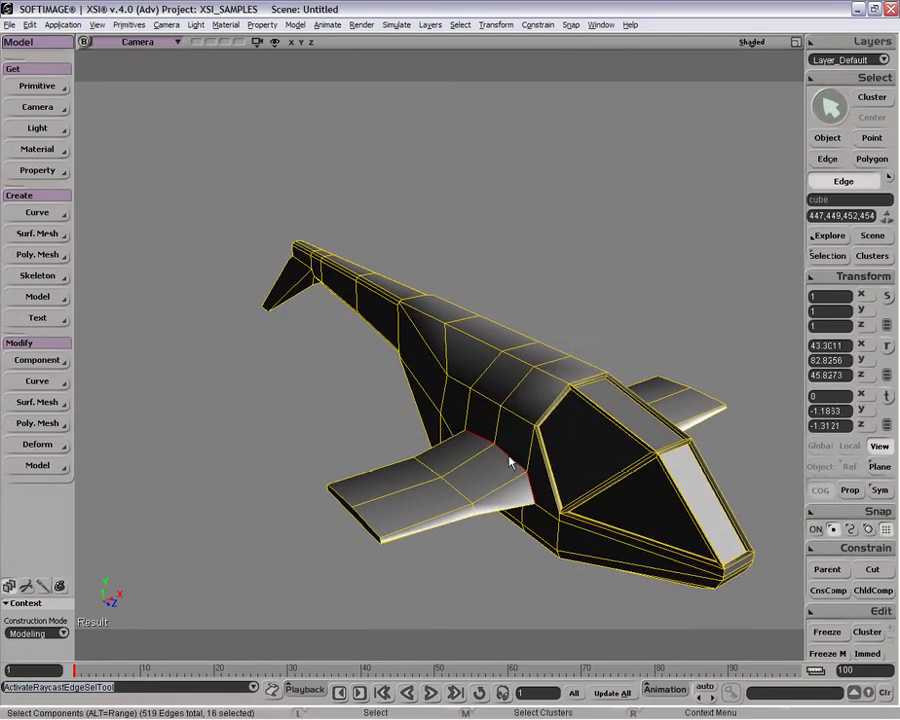
right_click(510, 460)
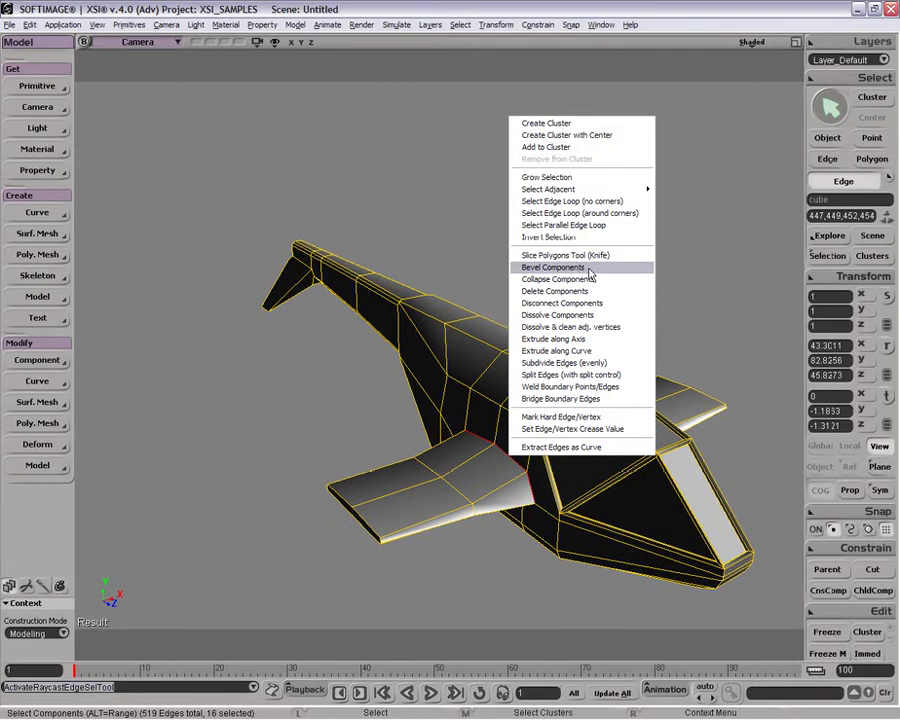
left_click(590, 268)
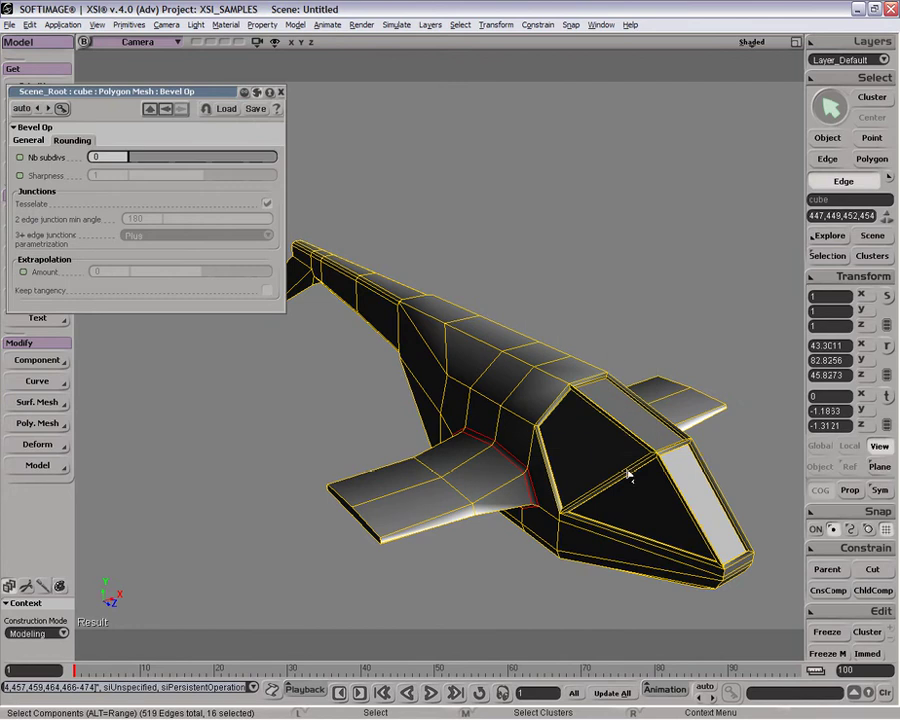
key("o")
left_click_drag(634, 492, 569, 481)
key("p")
left_click_drag(504, 378, 486, 471)
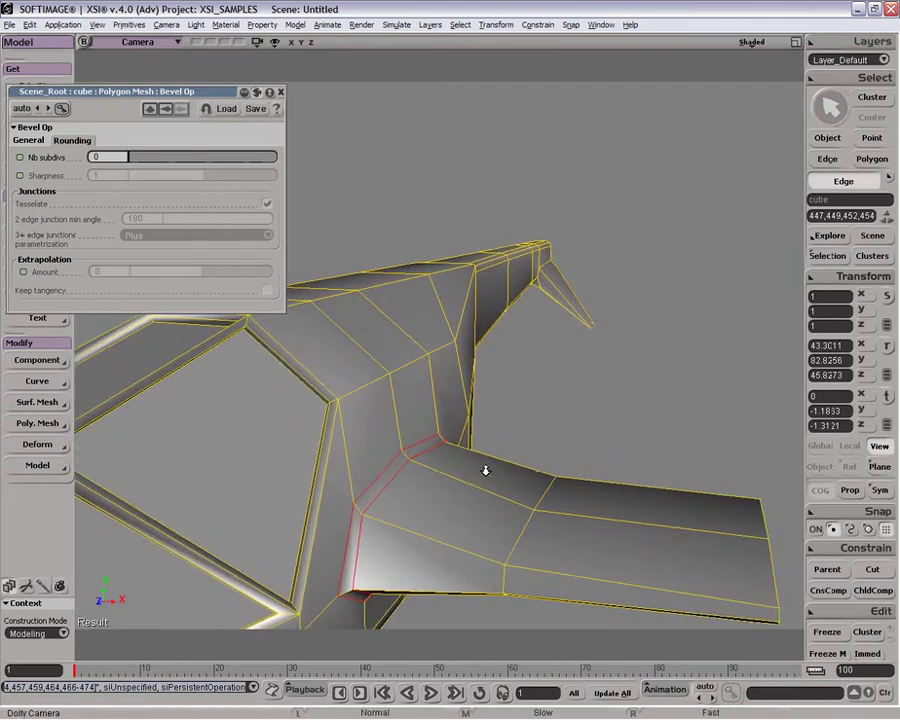
Set the wing-root bevel to 1 rounding subdivision and a distance of about 1.238.
left_click(142, 159)
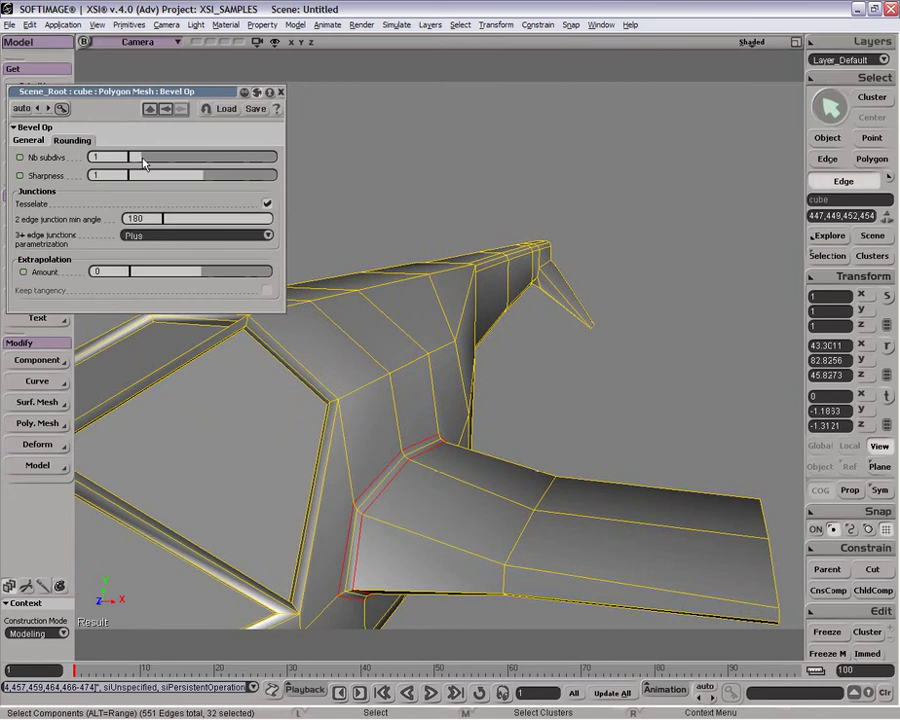
left_click(38, 141)
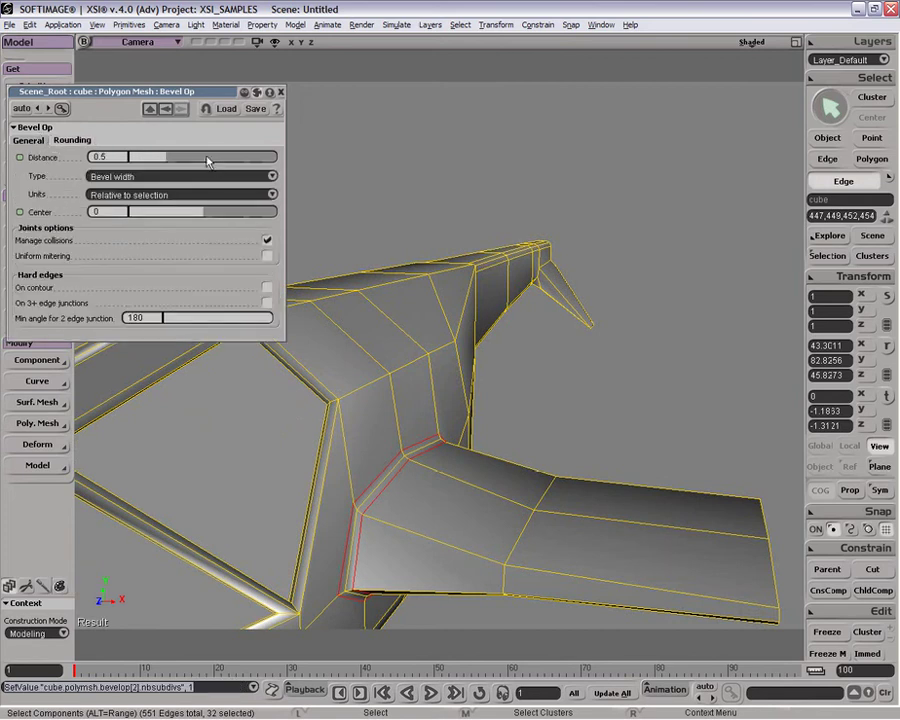
left_click_drag(179, 161, 222, 166)
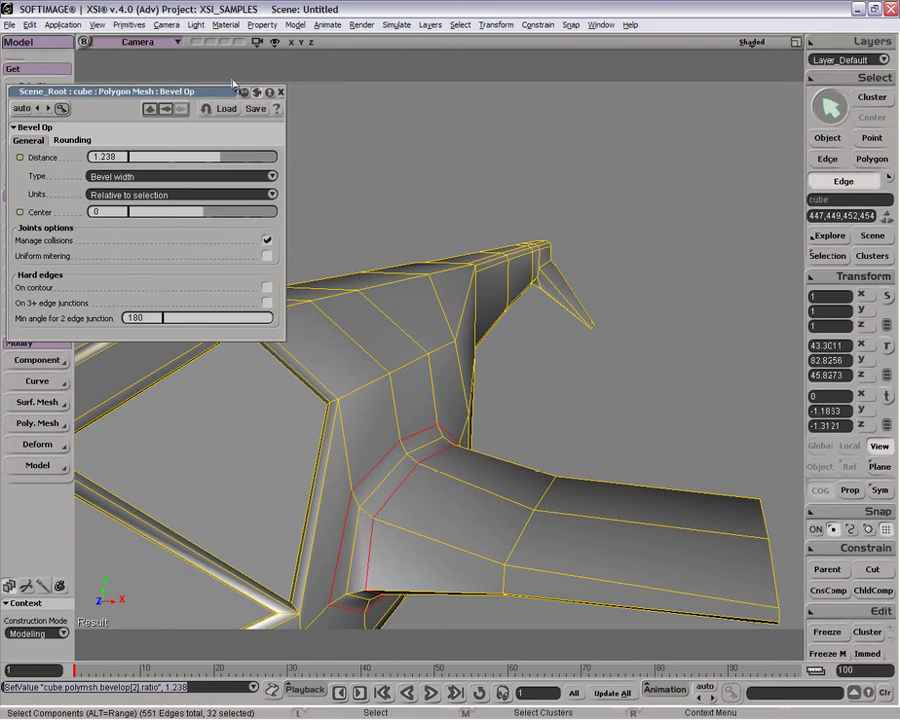
double_click(229, 94)
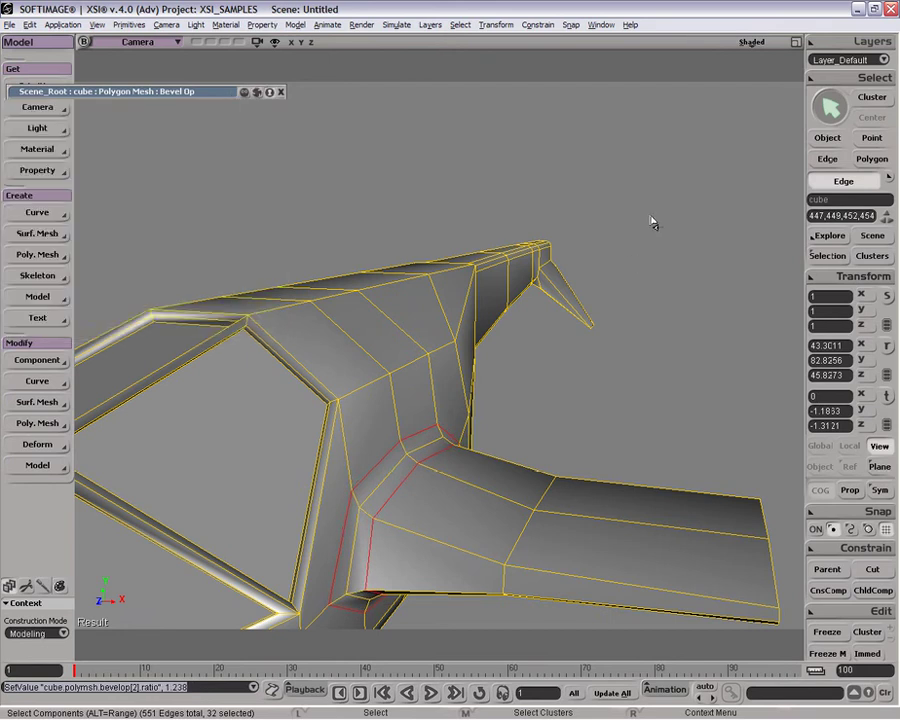
Deselect the mesh to check the smoothed wing joint, and reselect it as an object in the four-view layout.
key("space")
left_click_drag(651, 216, 606, 452)
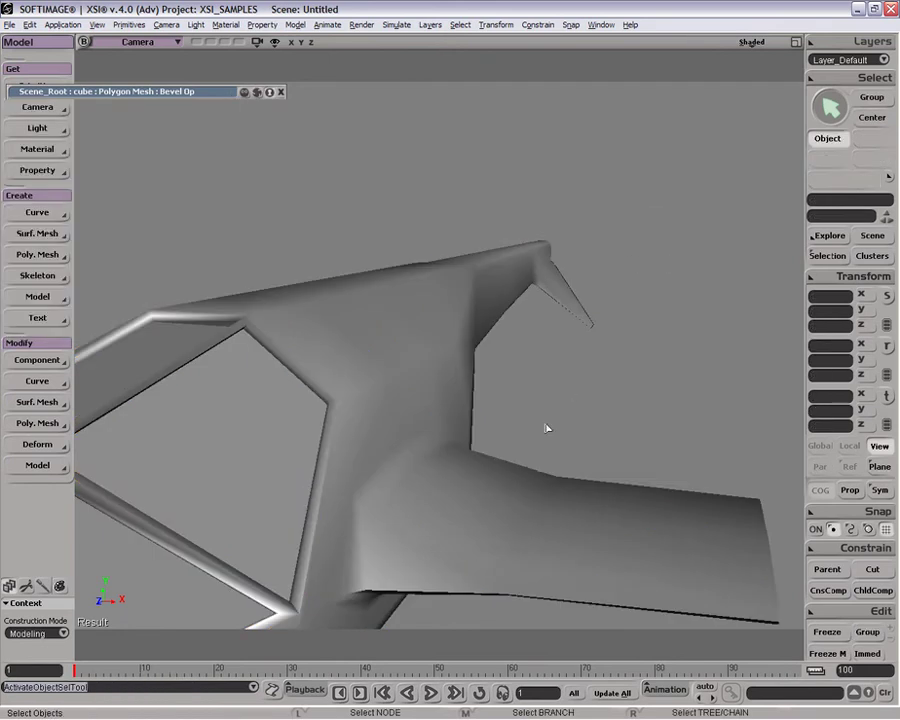
key("o")
left_click_drag(546, 428, 394, 470)
left_click(380, 455)
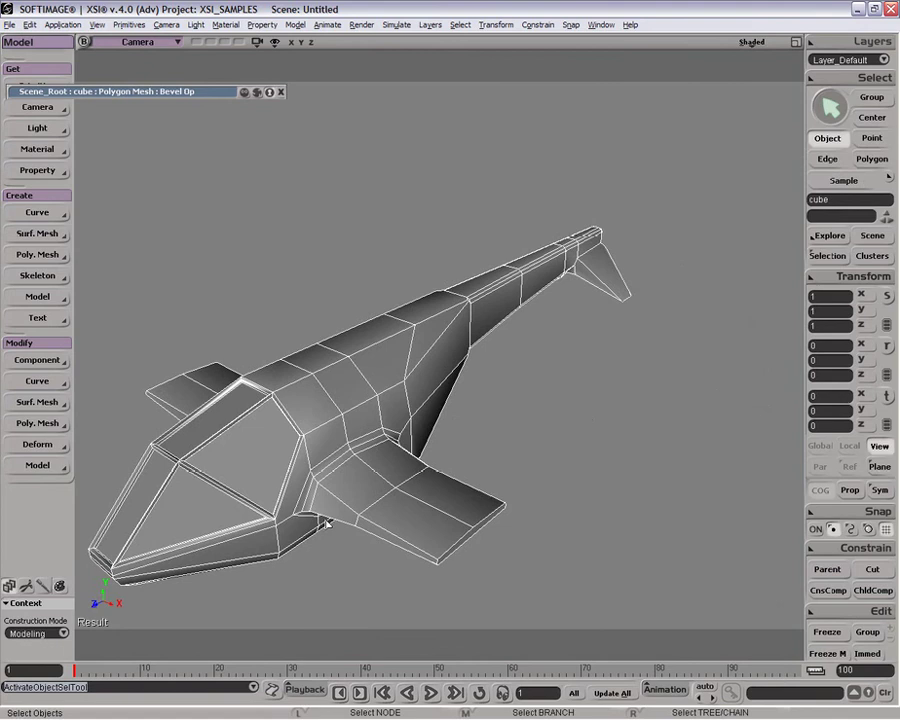
left_click(796, 43)
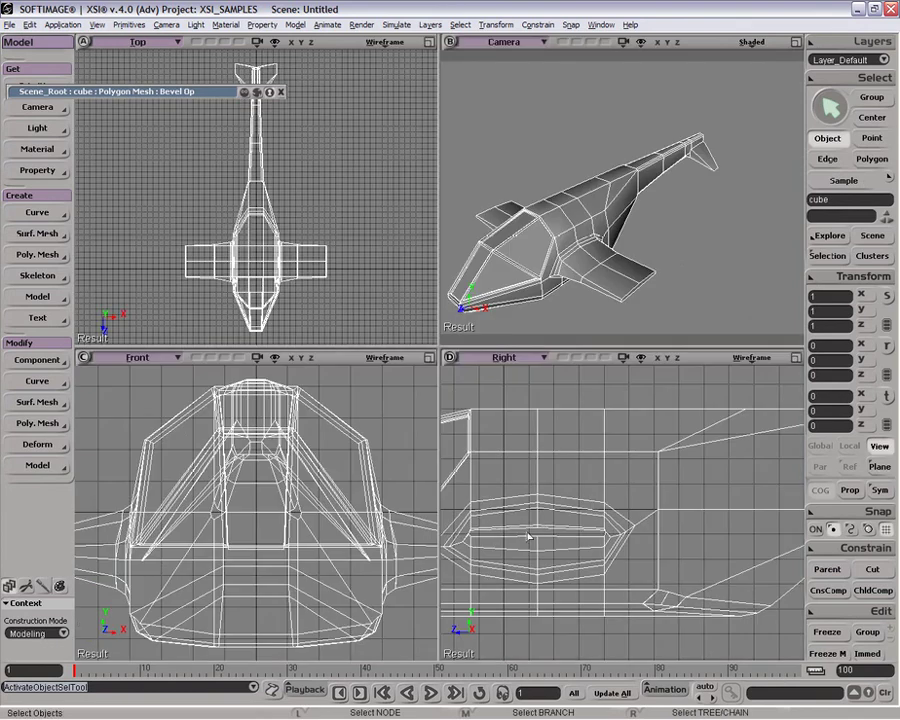
Select the front column of wing points in the Right view and scale it down vertically to taper the leading edge.
key("z")
left_click_drag(545, 535, 639, 528)
key("t")
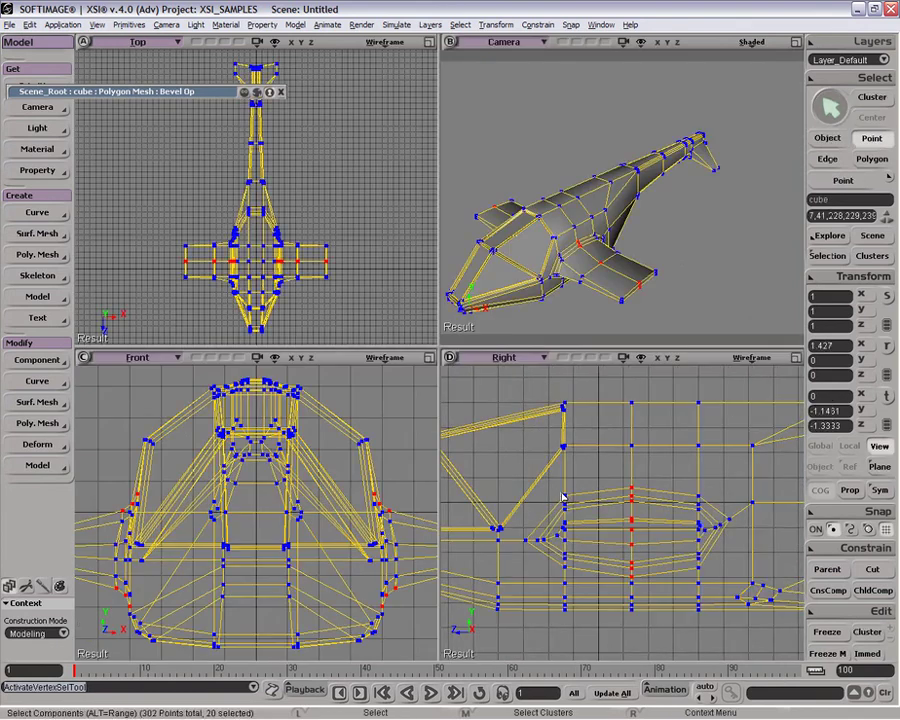
left_click_drag(562, 492, 590, 578)
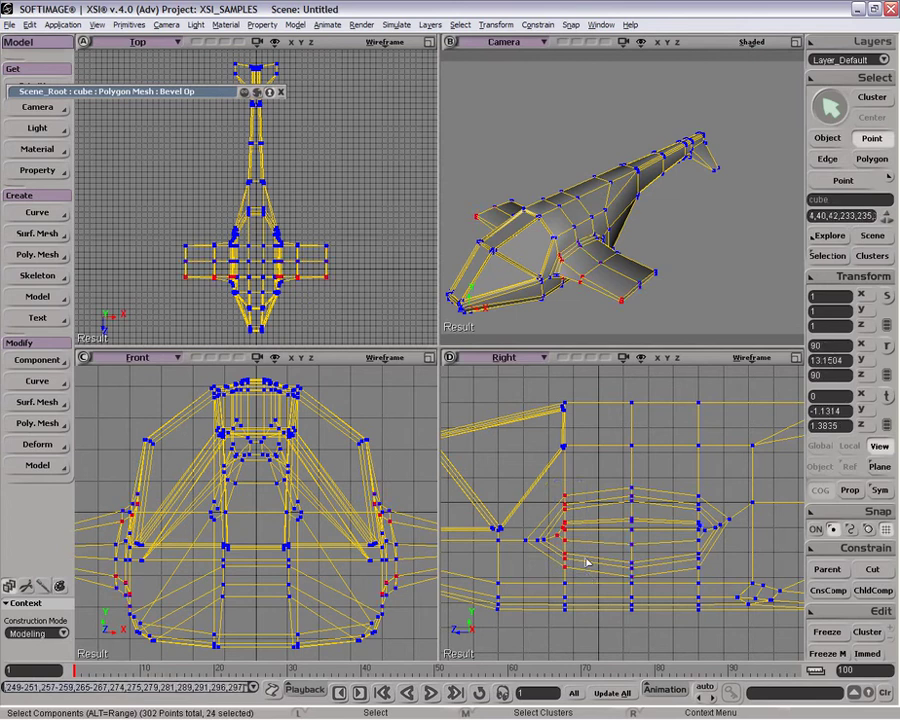
key("x")
left_click_drag(564, 493, 510, 531)
key("t")
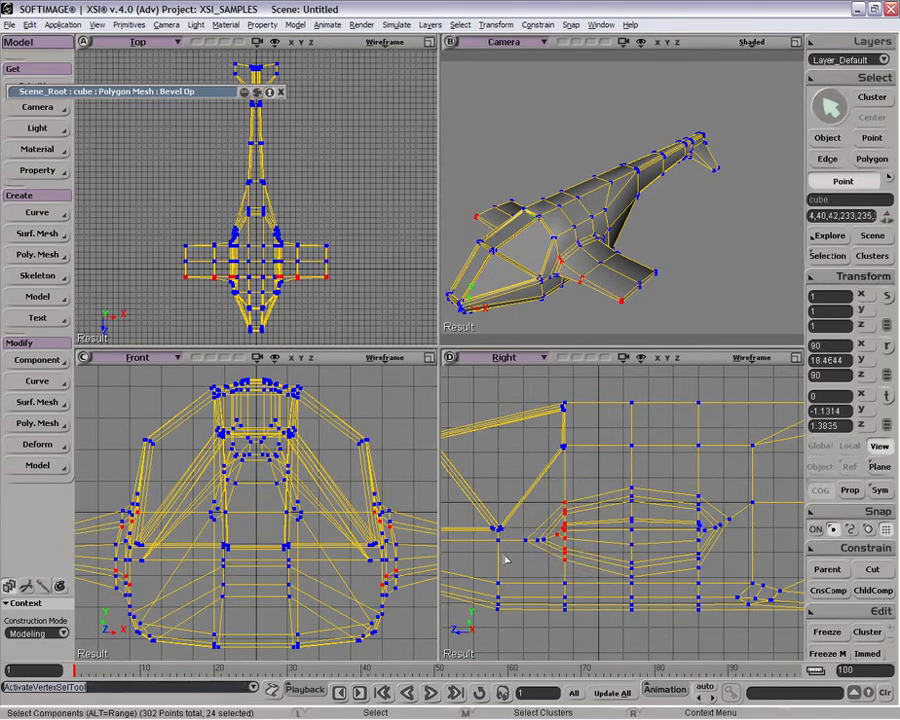
Select the foremost points of the wing roots and move them toward the nose to about Z 2.72.
left_click_drag(561, 553, 561, 553)
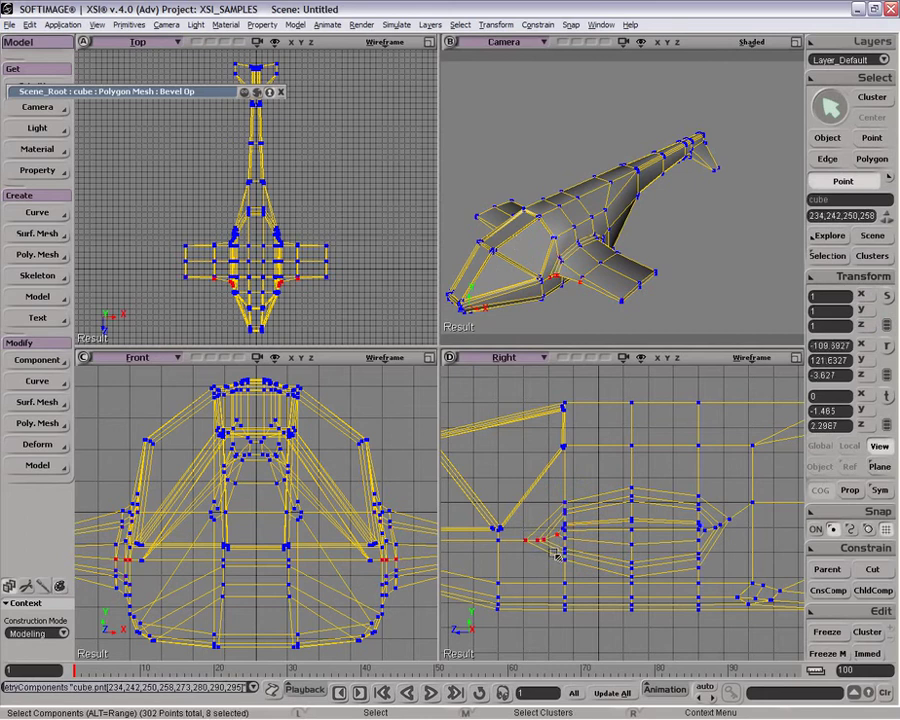
key("x")
key("v")
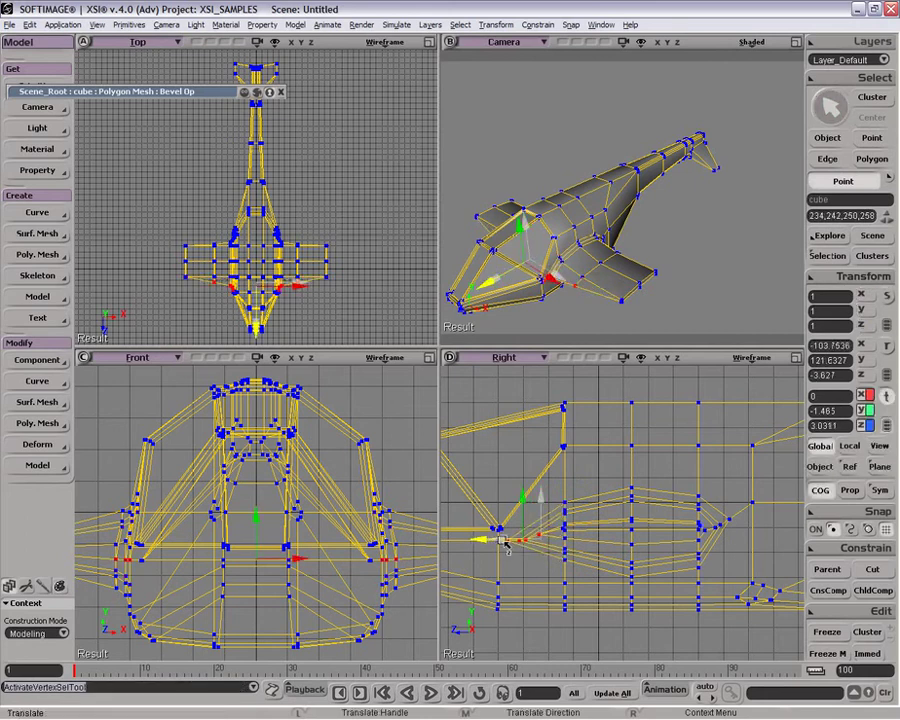
left_click_drag(511, 542, 516, 548)
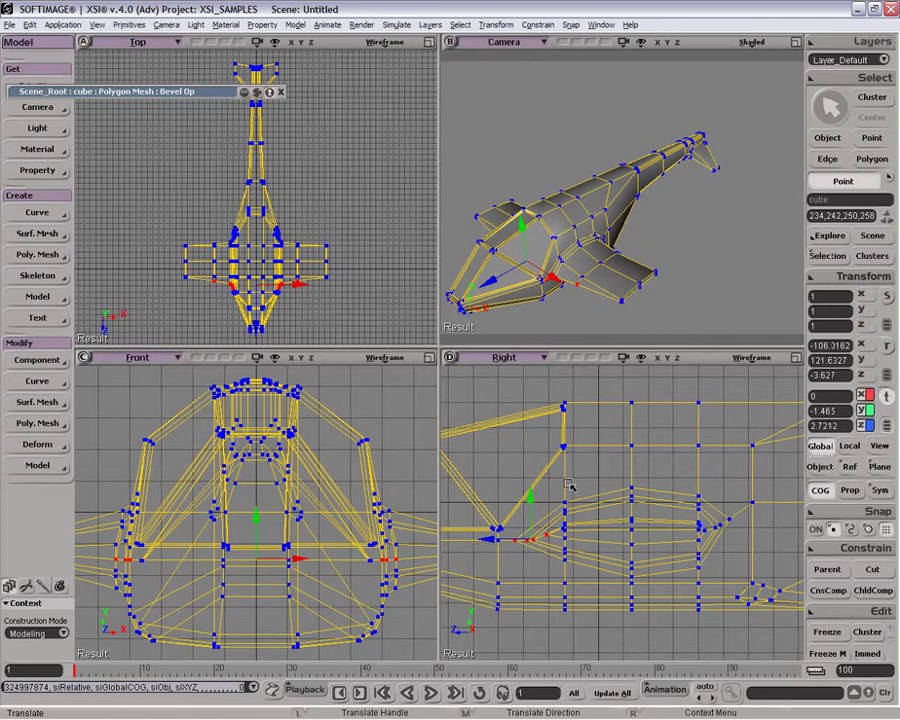
Select the remaining wing points behind the leading tip and move them toward the tail to about Z -2.62.
key("t")
left_click_drag(557, 480, 741, 585)
key("v")
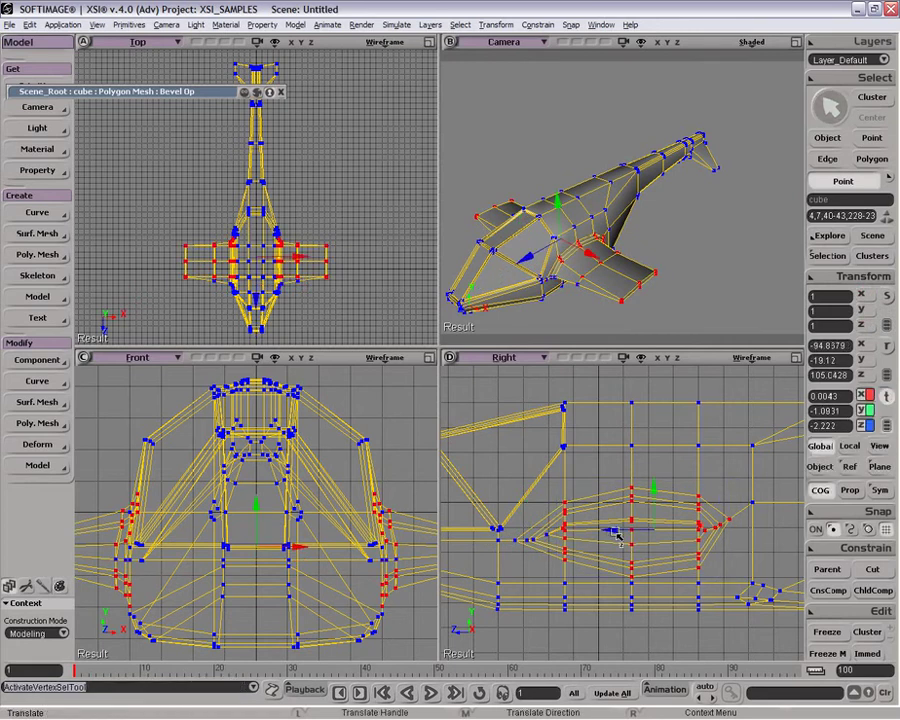
left_click_drag(622, 533, 627, 532)
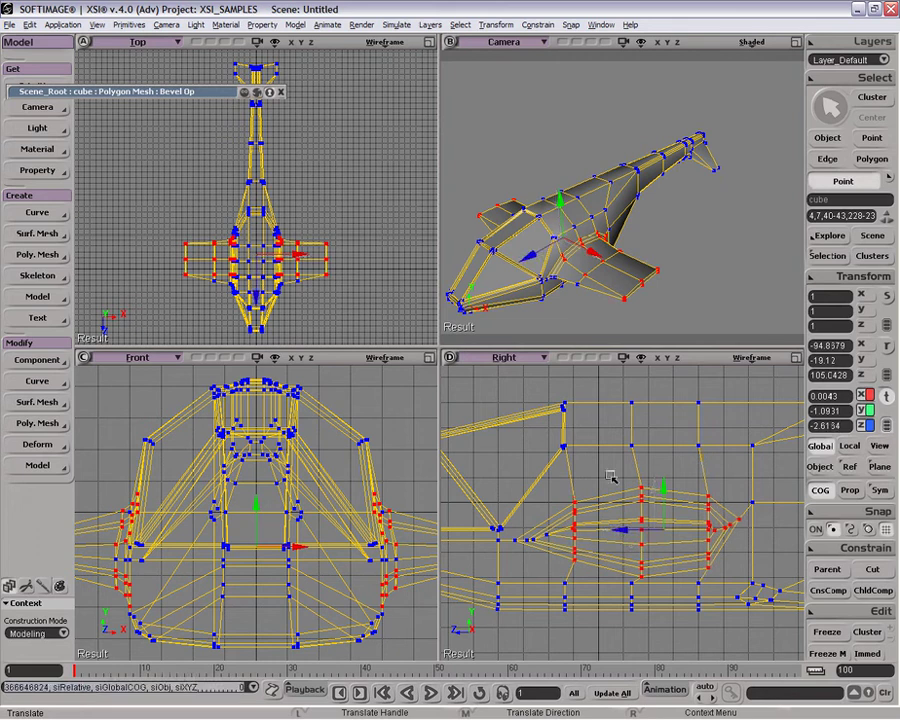
Select the outer points of both wings in the Top view and sweep them back to about Z -2.66.
key("t")
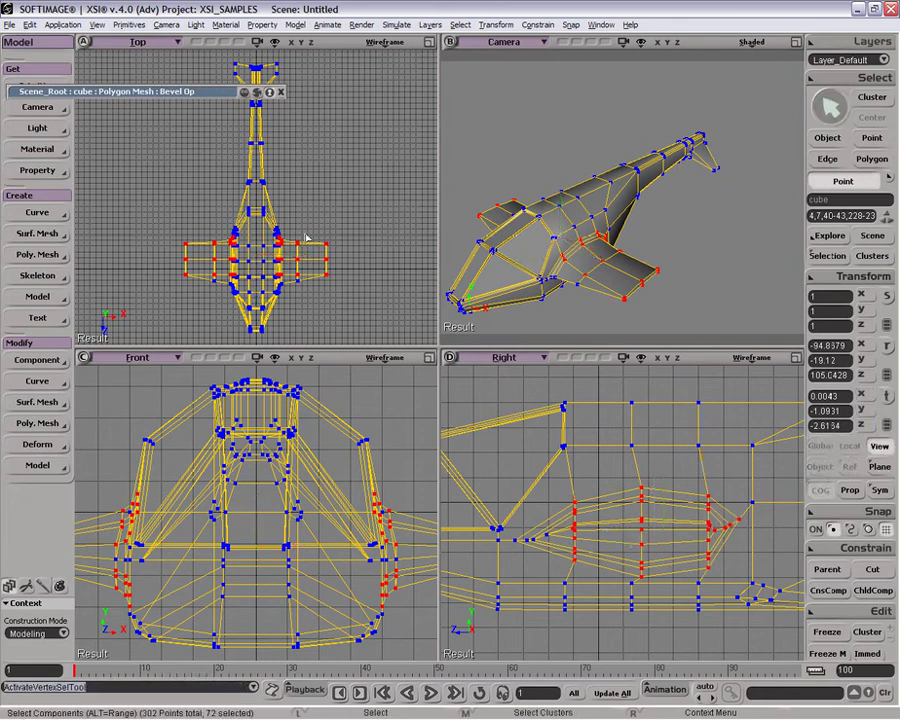
left_click_drag(295, 233, 340, 307)
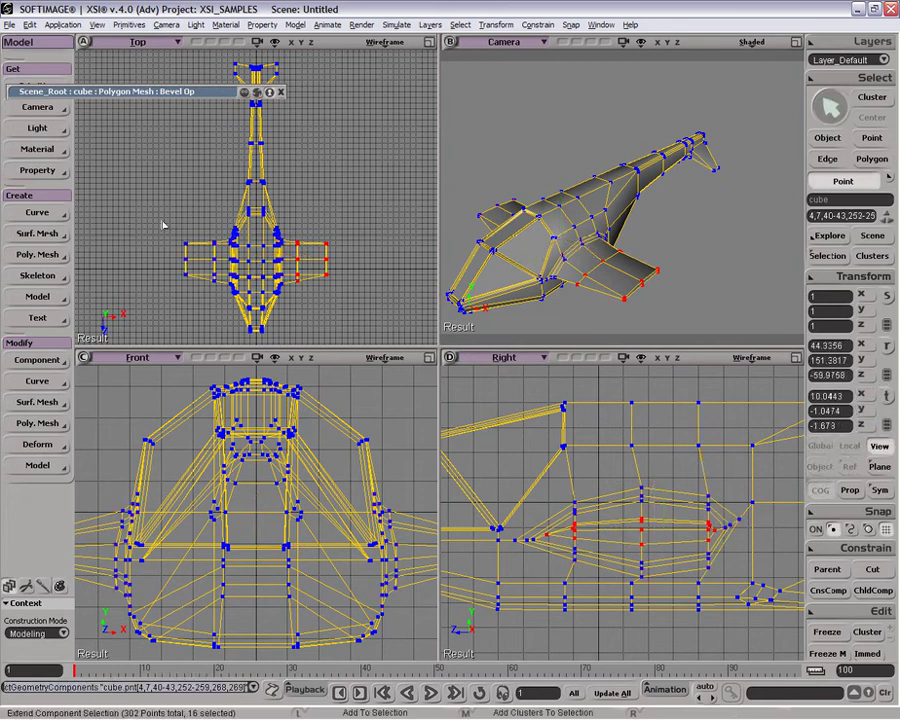
left_click_drag(162, 221, 259, 296, "shift")
key("v")
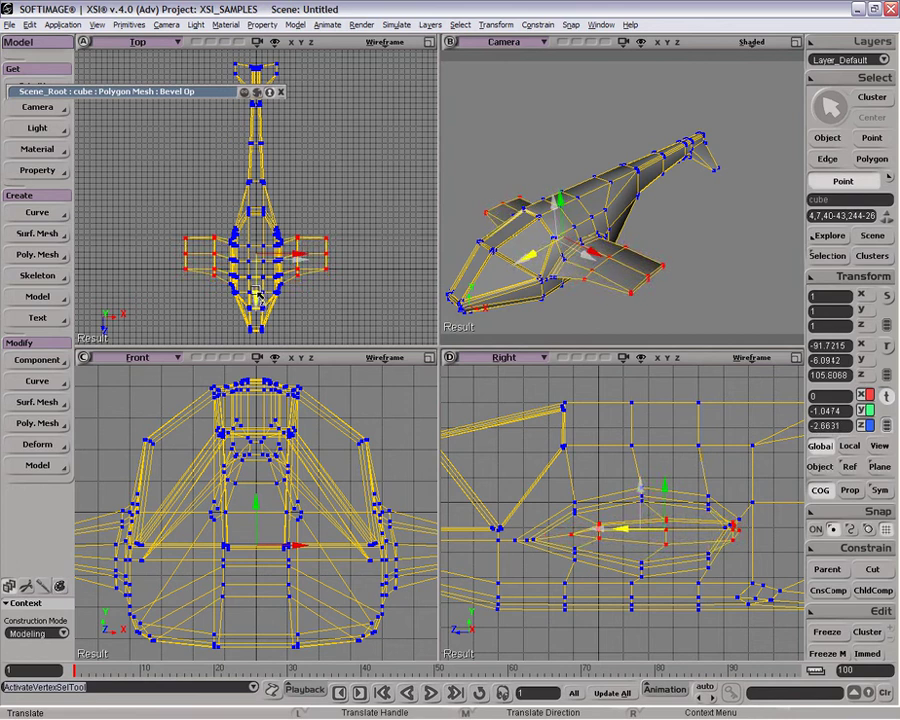
key("space")
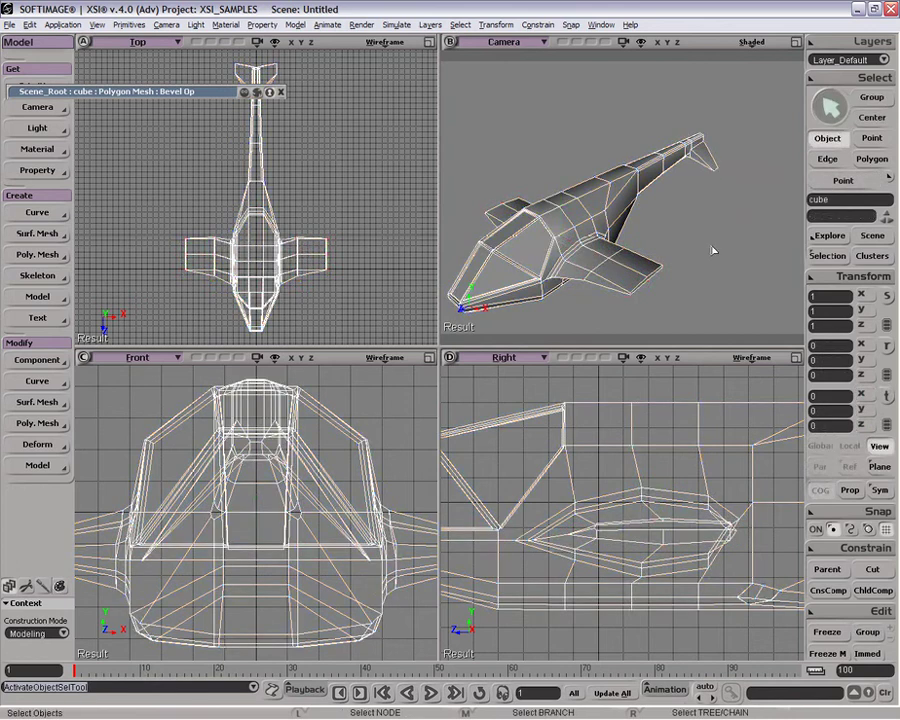
Select the three polygons along the top of the fuselage directly behind the canopy in the enlarged Camera view.
left_click(796, 42)
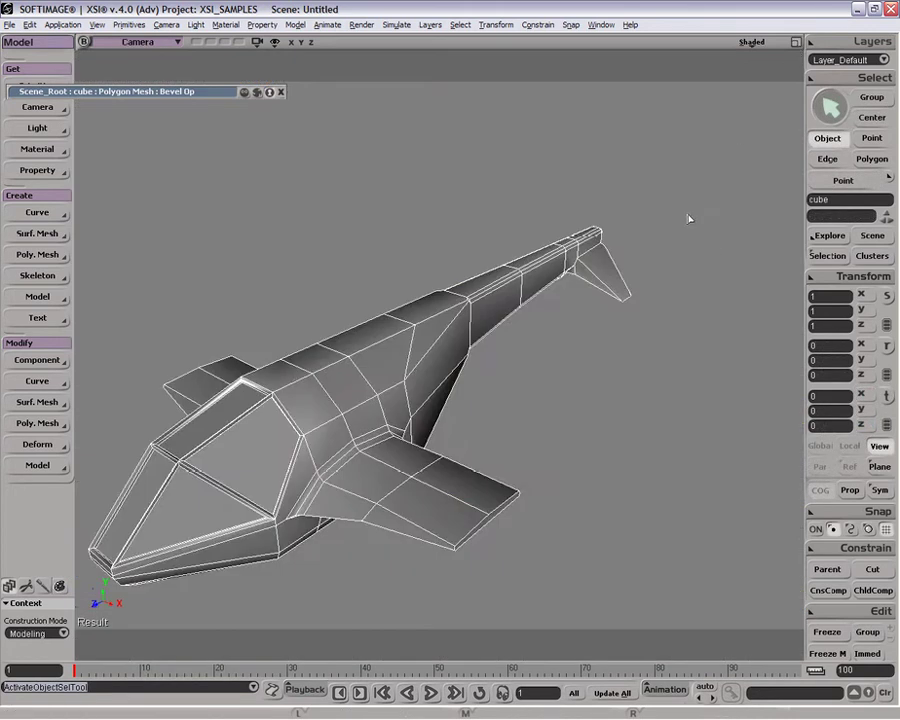
key("o")
left_click_drag(688, 217, 563, 321)
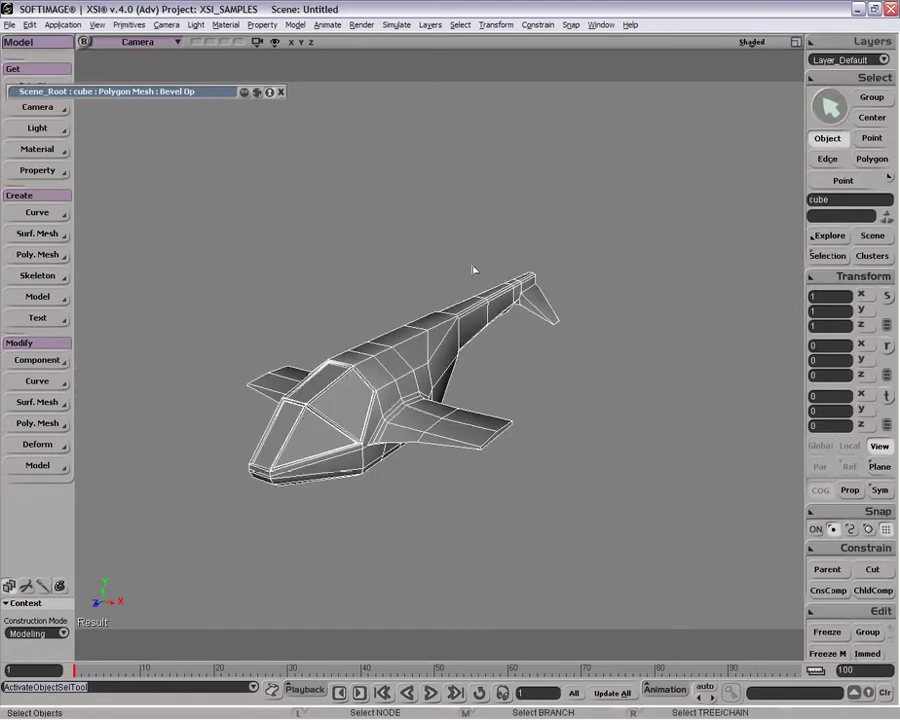
left_click_drag(380, 370, 375, 364)
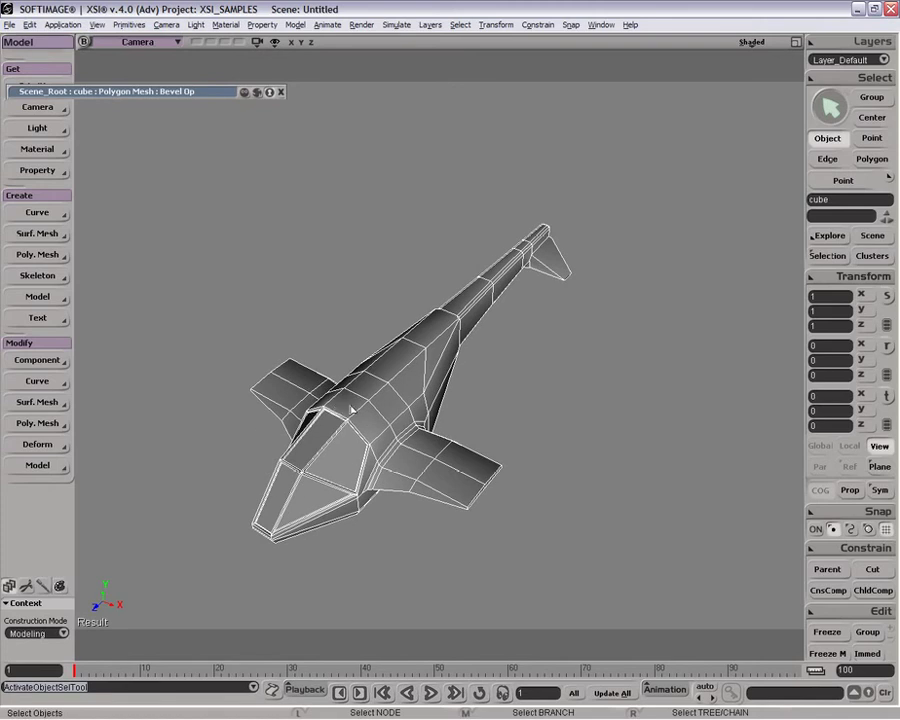
key("u")
left_click_drag(352, 410, 400, 372)
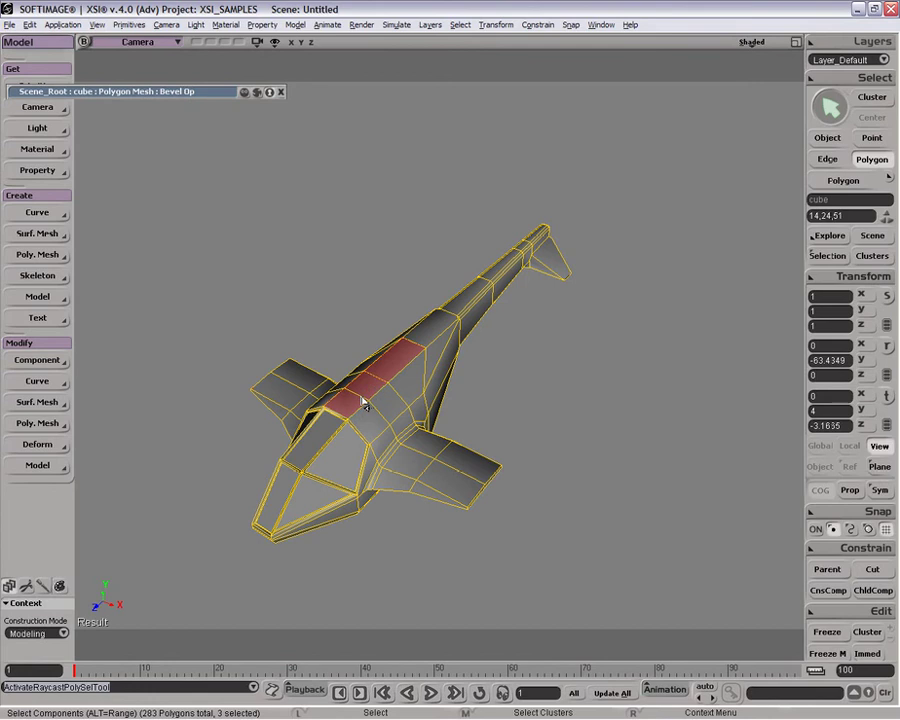
Extrude the selected roof polygons up to about Y 5.54 and scale the raised top narrower along X.
key("ctrl")
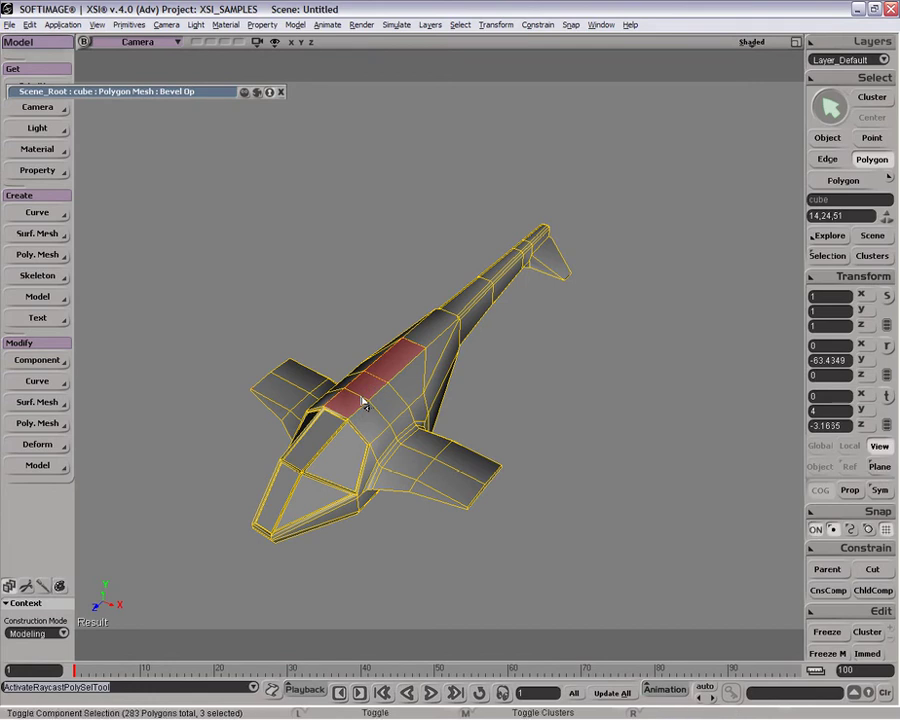
key("v")
mouse_move(366, 362)
left_mouse_down()
mouse_move(368, 330)
mouse_move(368, 344)
left_mouse_up()
key("x")
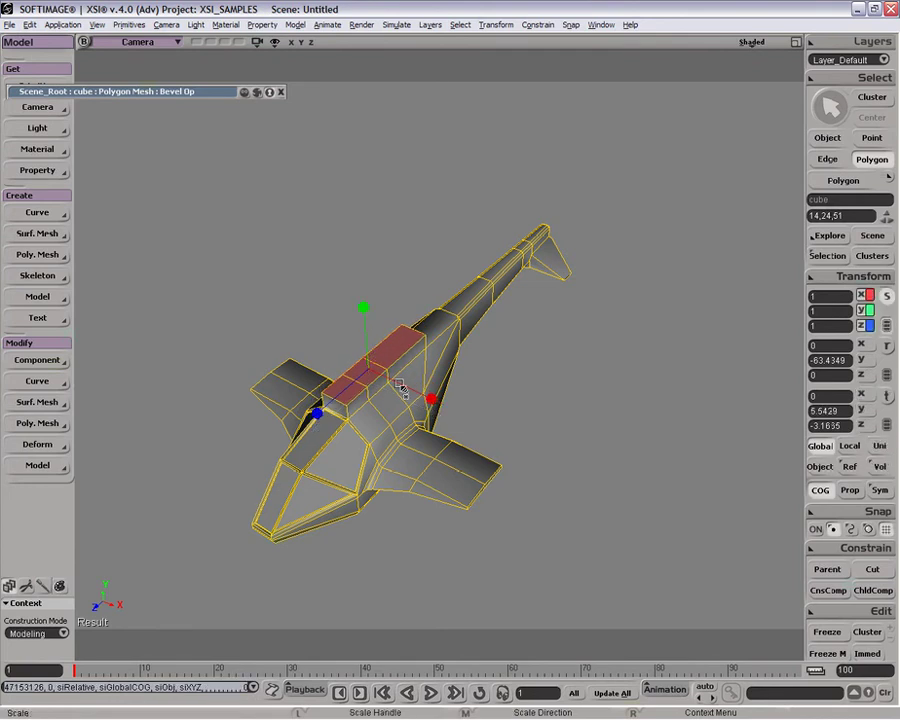
left_click_drag(429, 397, 350, 335)
Delete the two rear upper points of the raised roof block, working in the Right view.
key("o")
left_click(795, 42)
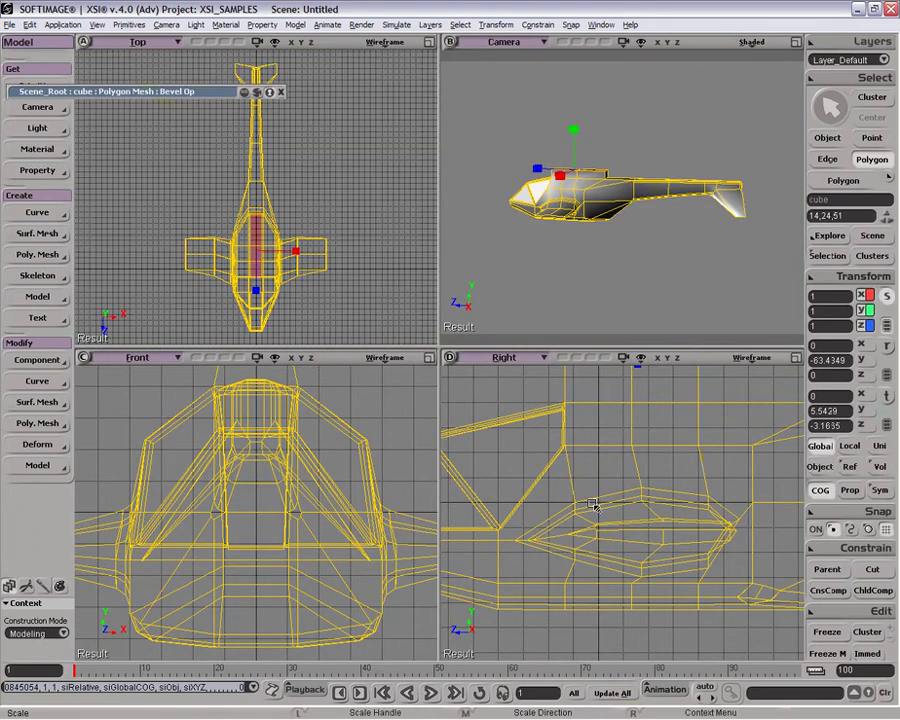
key("f")
key("z")
left_click_drag(721, 535, 615, 534)
key("t")
left_click_drag(662, 492, 711, 532)
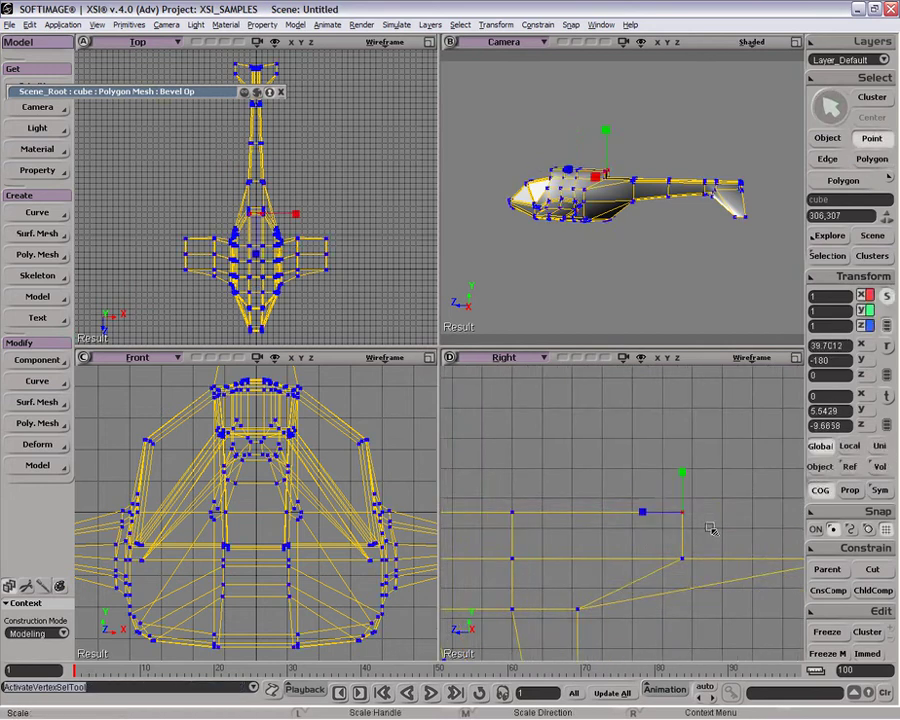
key("Delete")
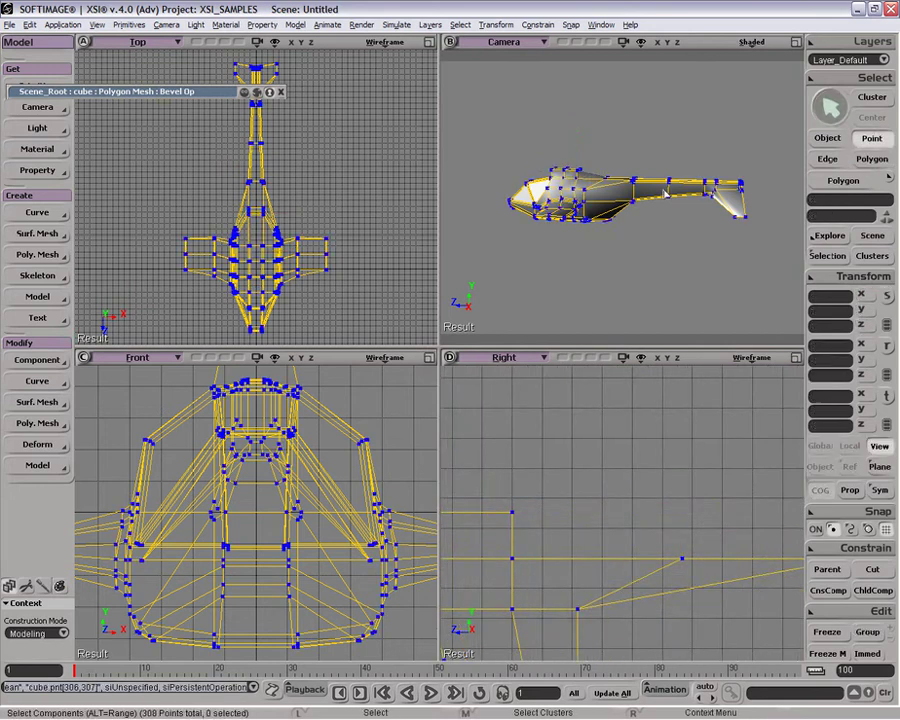
Add edges from the rear upper corners of the raised roof block to the fuselage spine behind it on both sides.
key("o")
left_click_drag(645, 168, 626, 150)
key("p")
key("o")
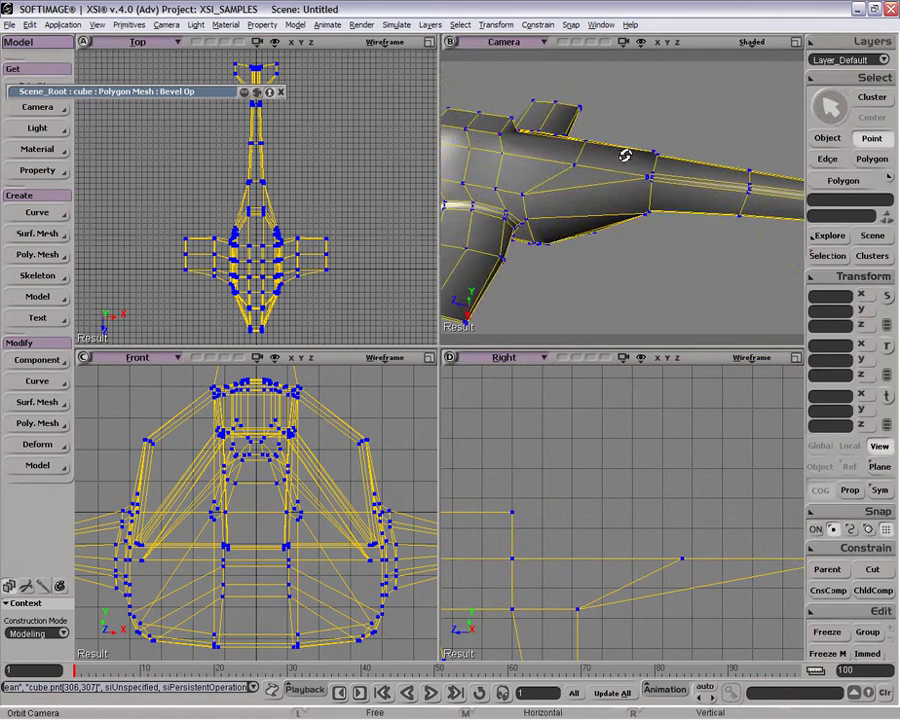
key("backslash")
left_click(500, 133)
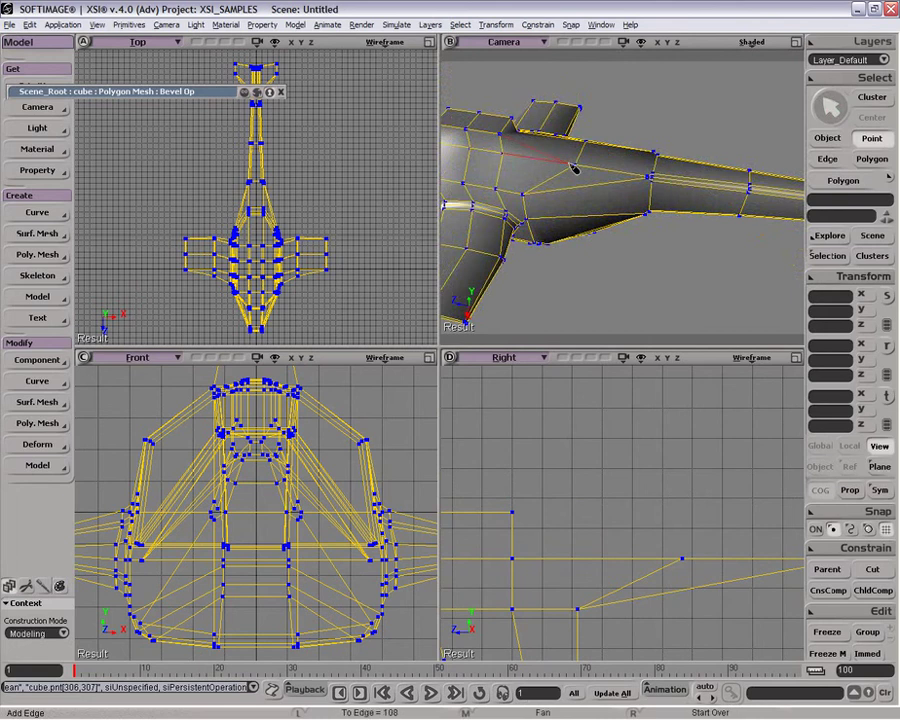
left_click(616, 141)
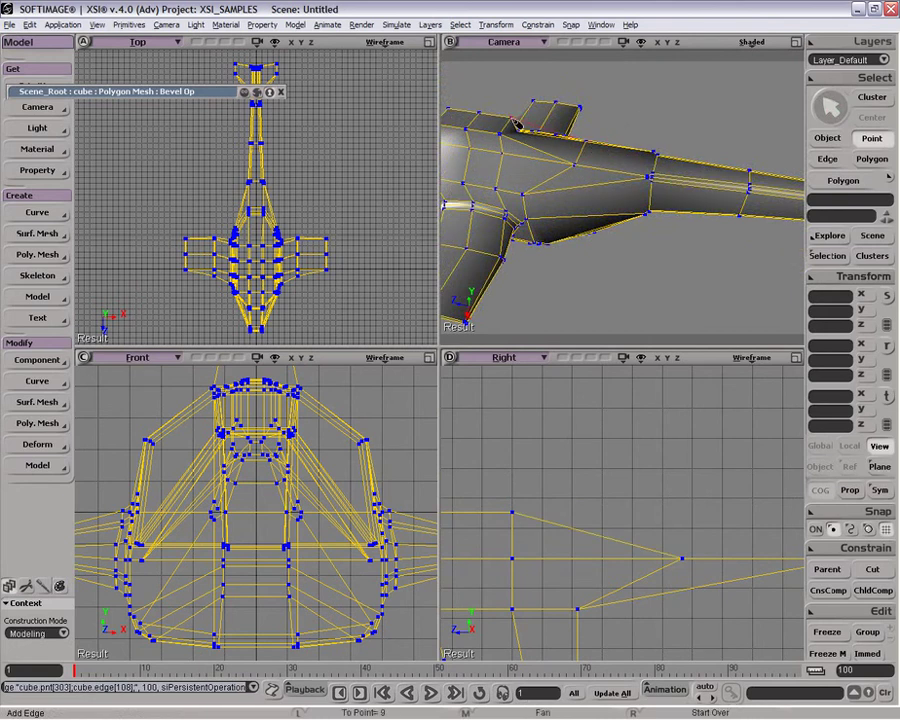
left_click(652, 148)
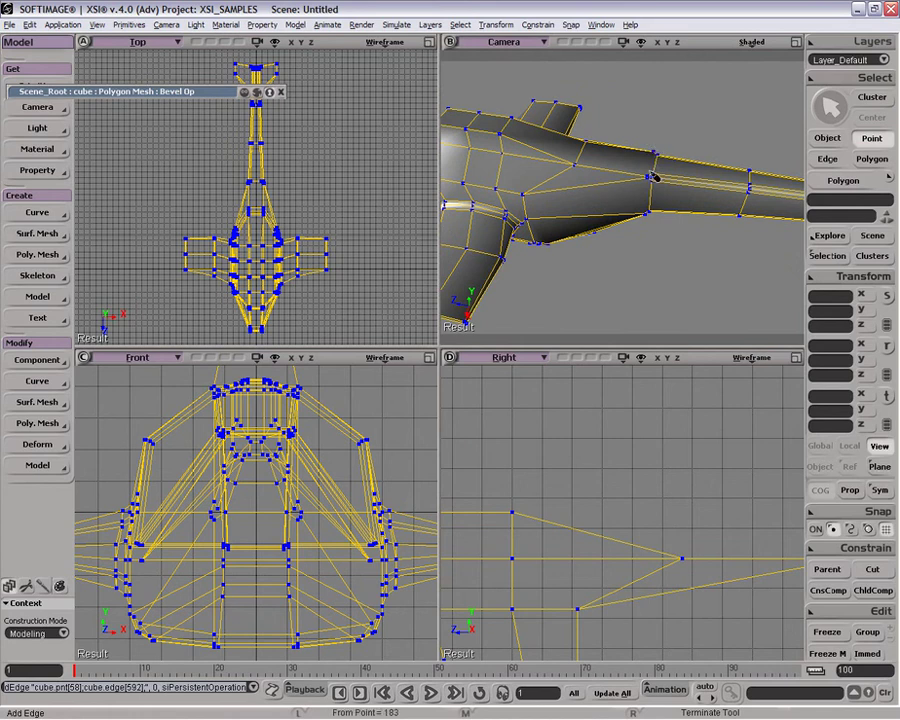
Bevel the lengthwise edges on both sides of the raised roof block's top, including the sloping edges behind it.
key("o")
left_click_drag(639, 169, 722, 117)
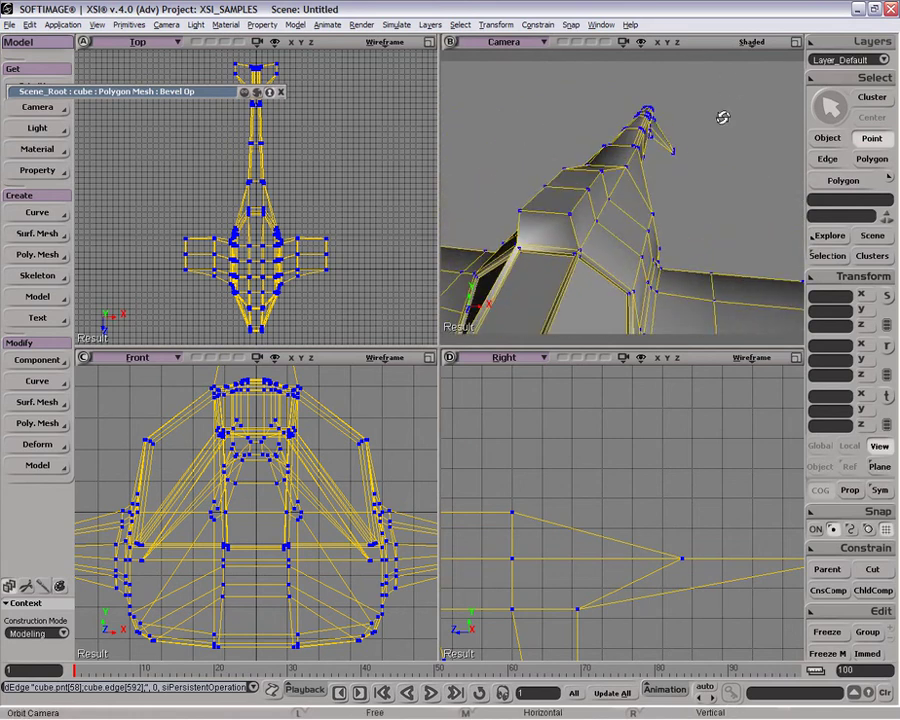
key("e")
left_click(538, 209)
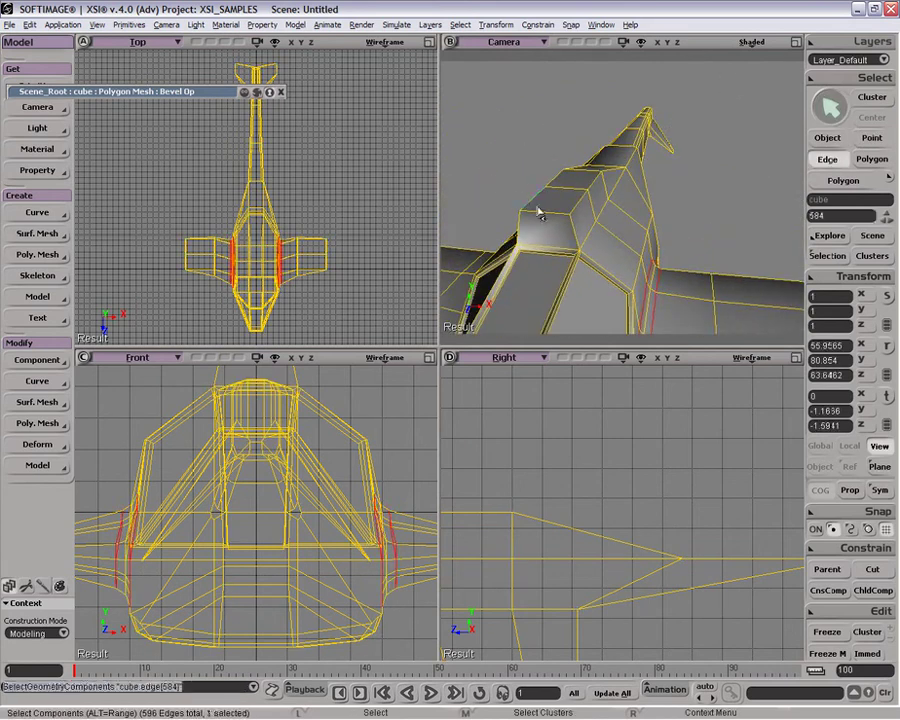
left_click(580, 204, "shift")
left_click(592, 184, "shift")
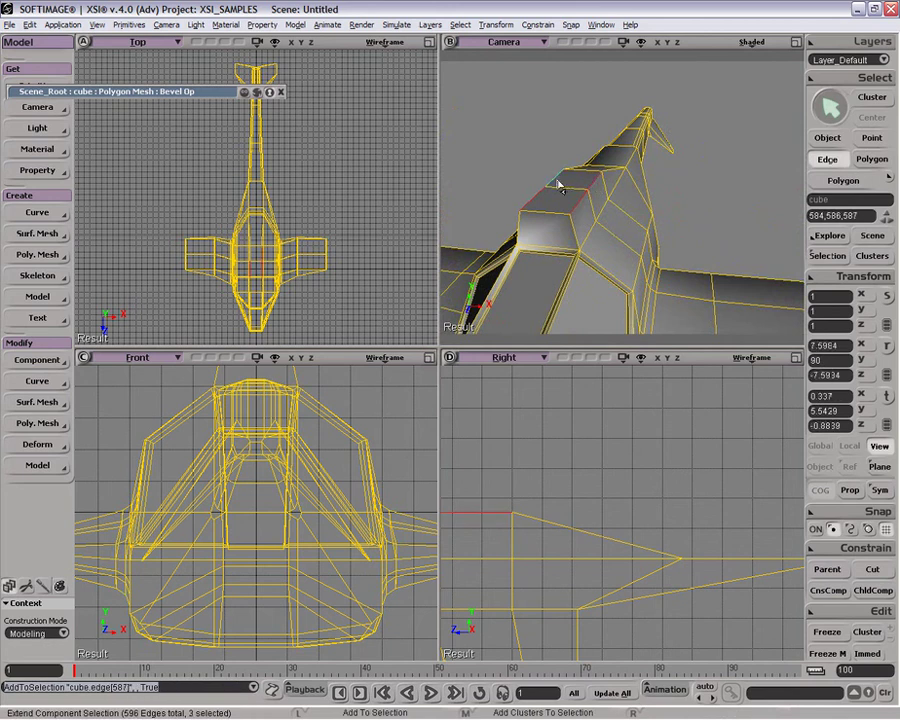
left_click(558, 182, "shift")
left_click(605, 173, "shift")
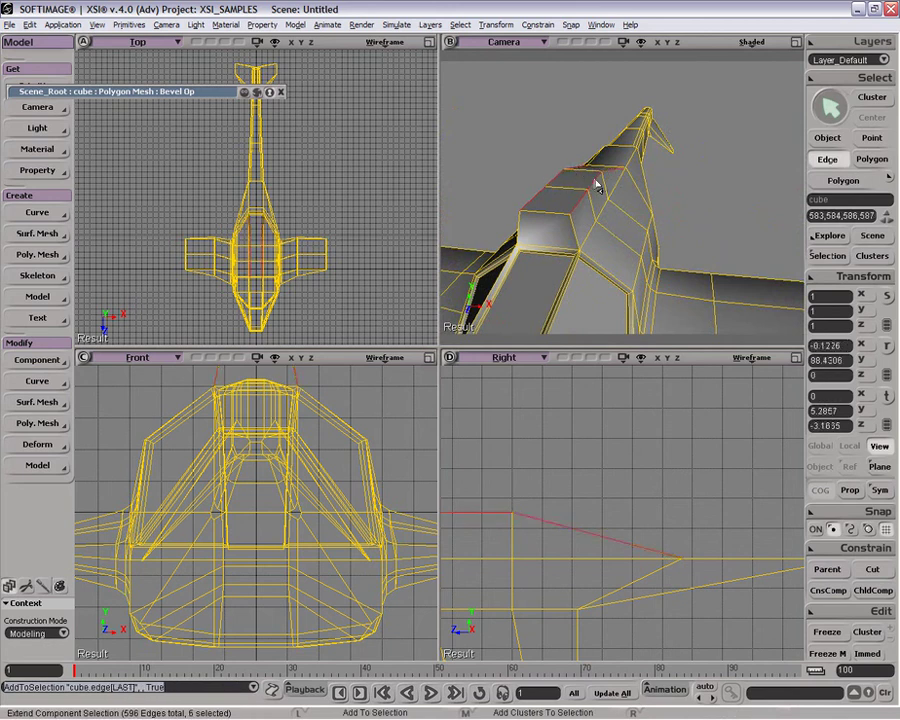
key("backslash")
right_click(598, 190)
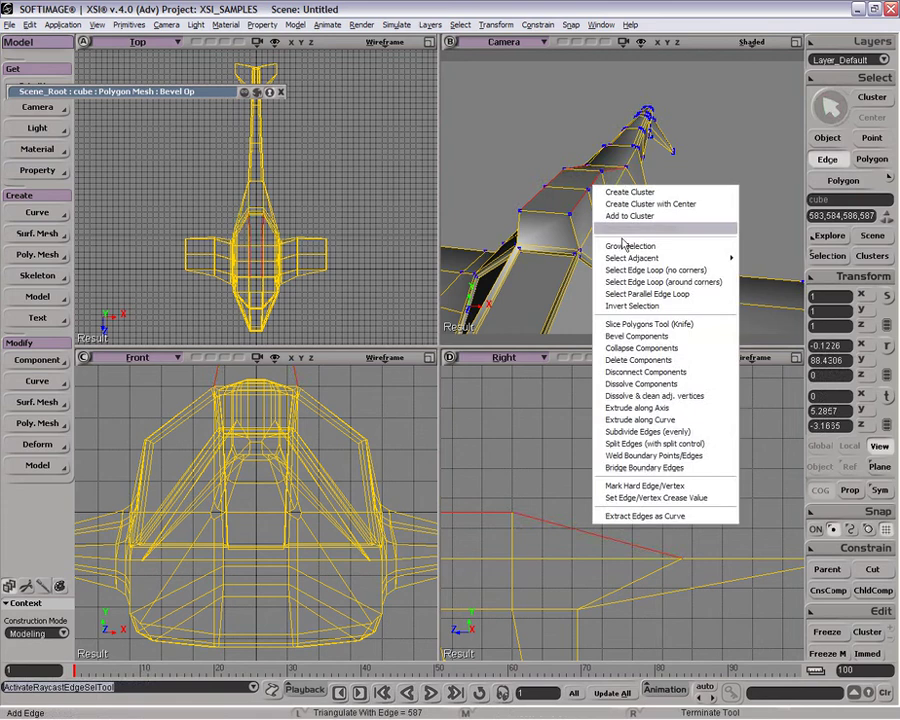
left_click(650, 336)
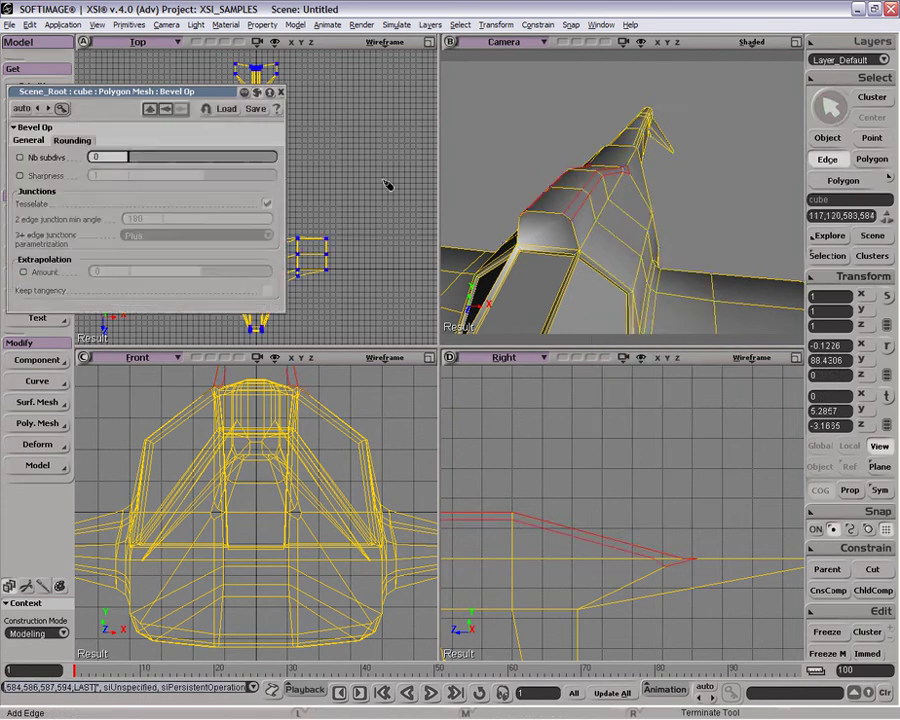
key("space")
left_click_drag(698, 171, 708, 184)
key("backslash")
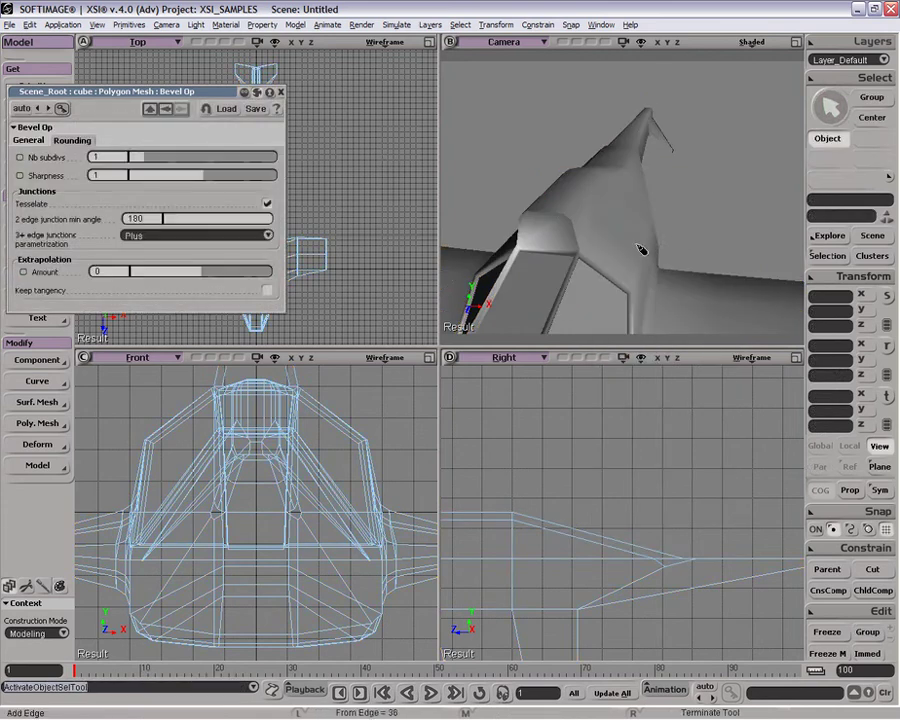
Extrude the front polygon of the raised roof housing in place and scale it smaller in X and Y as an inset.
right_click_drag(645, 253, 626, 180)
key("y")
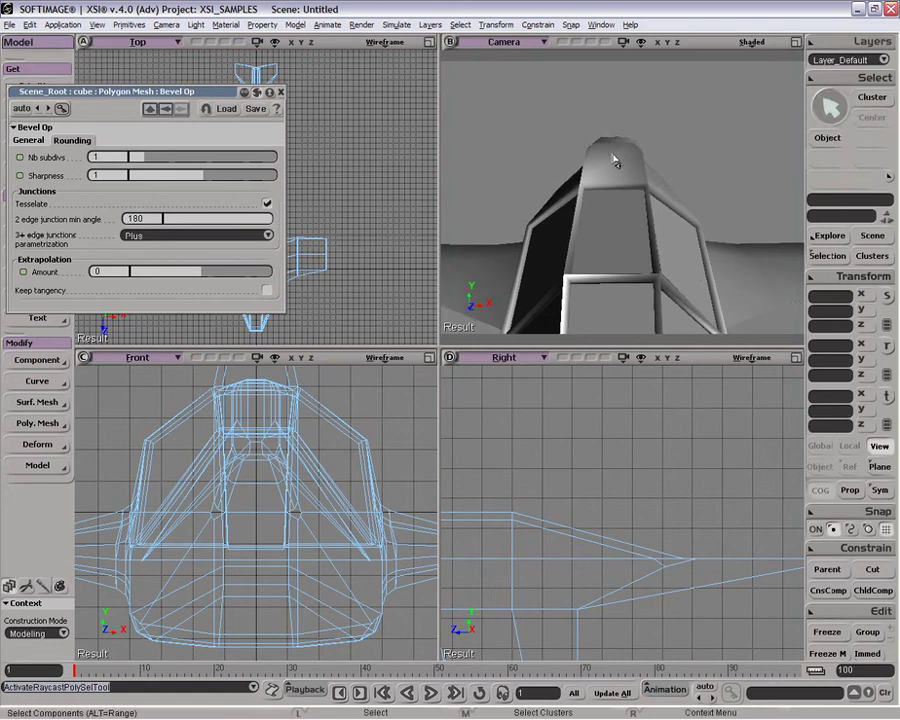
left_click(620, 160)
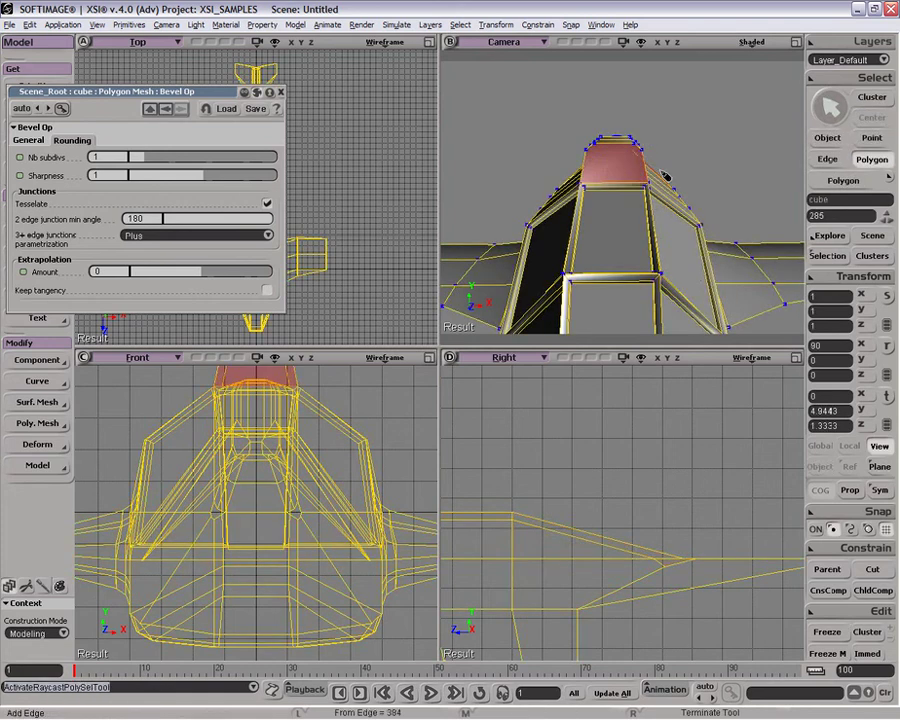
right_click_drag(698, 172, 690, 171)
key("ctrl")
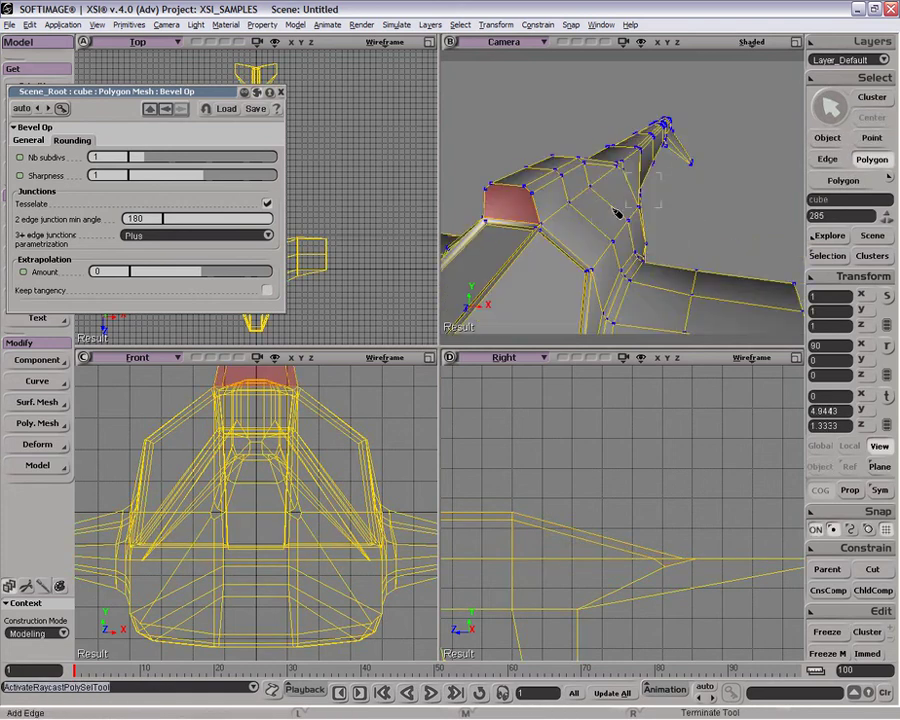
key("ctrl")
key("ctrl+d")
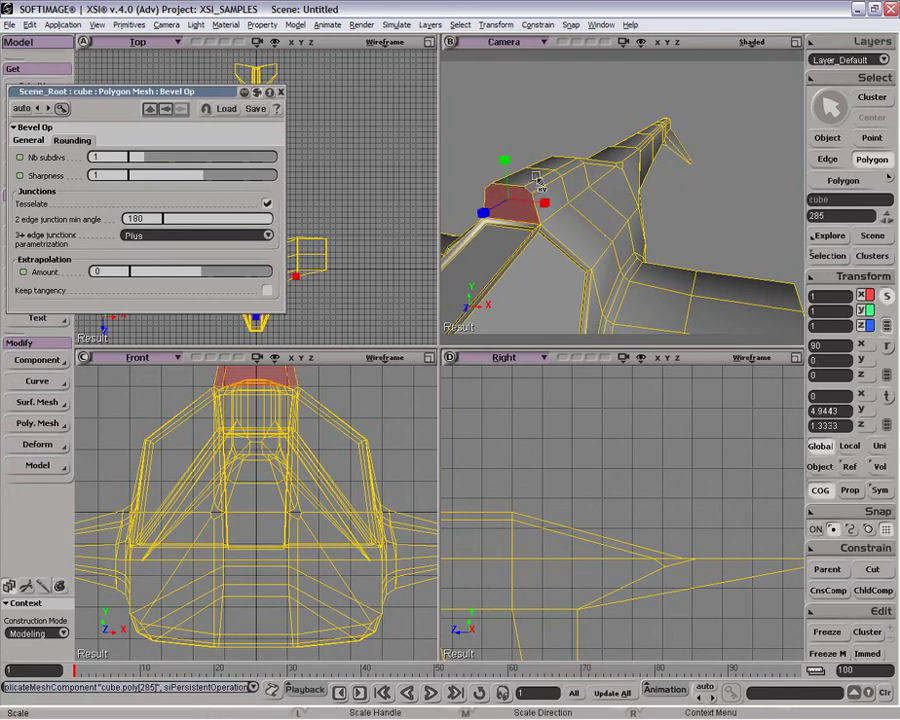
left_click_drag(529, 186, 543, 180)
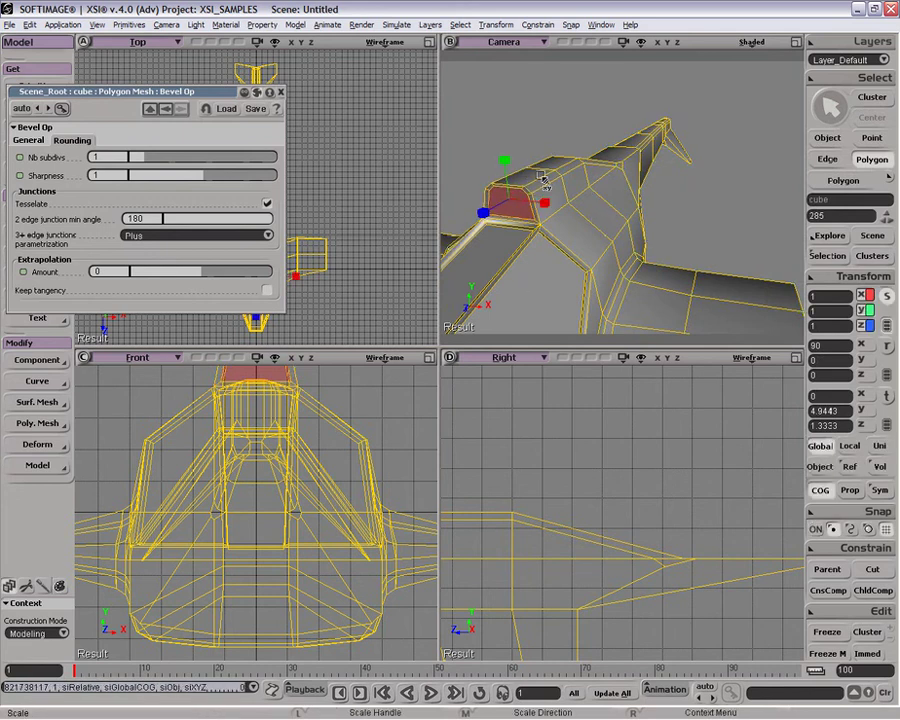
Extrude the inset front polygon again, push it back to about Z 1.27 and rescale it in X and Y.
key("ctrl+d")
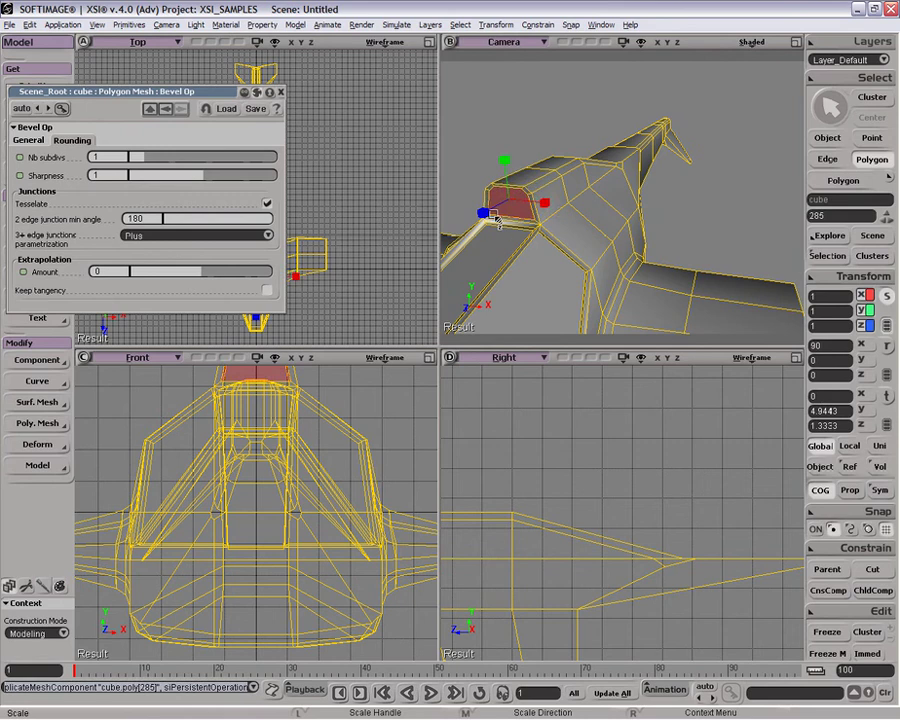
key("v")
left_click_drag(491, 217, 494, 215)
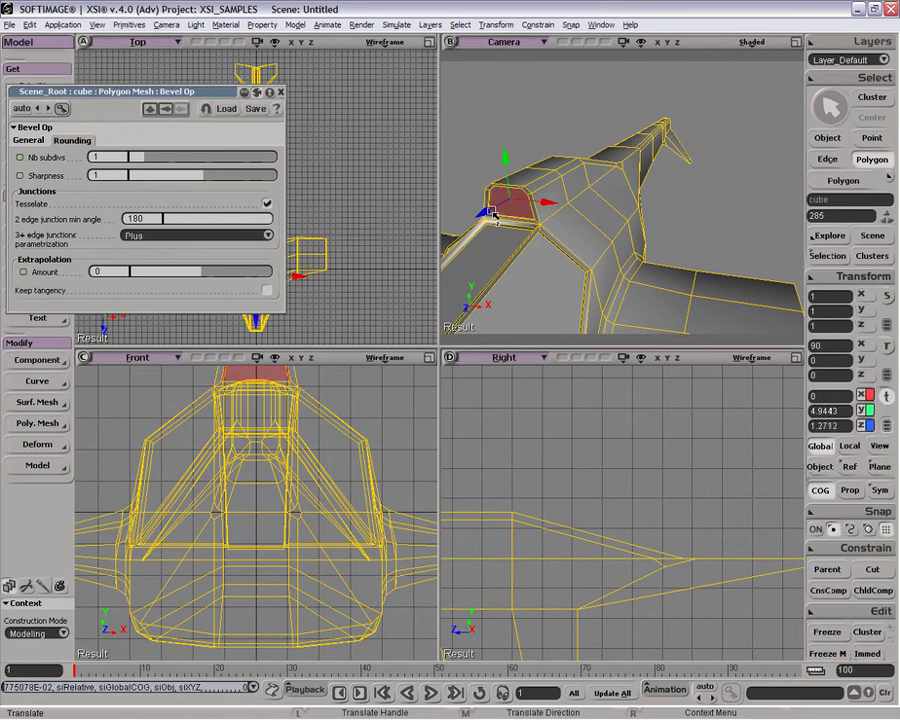
key("x")
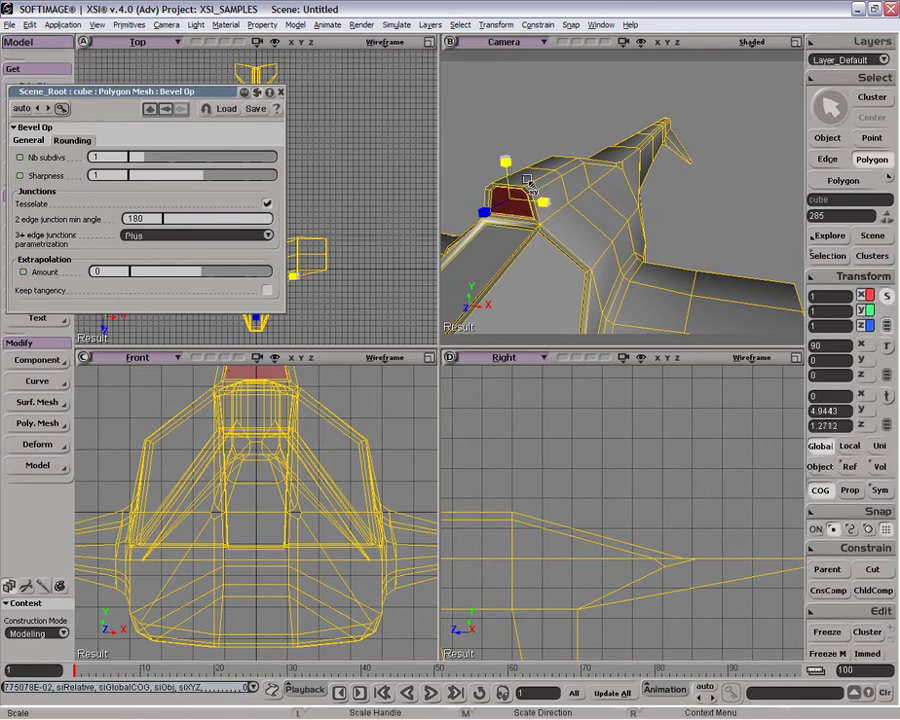
left_click_drag(533, 184, 535, 186)
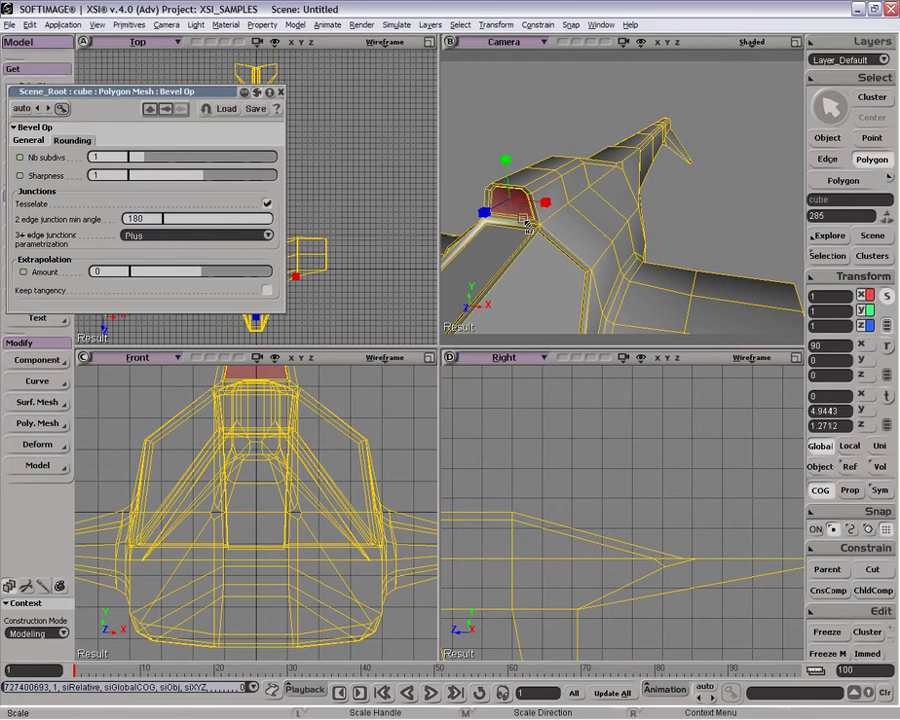
Extrude the front polygon once more and push it deep into the roof housing to form a hollow intake.
key("ctrl+d")
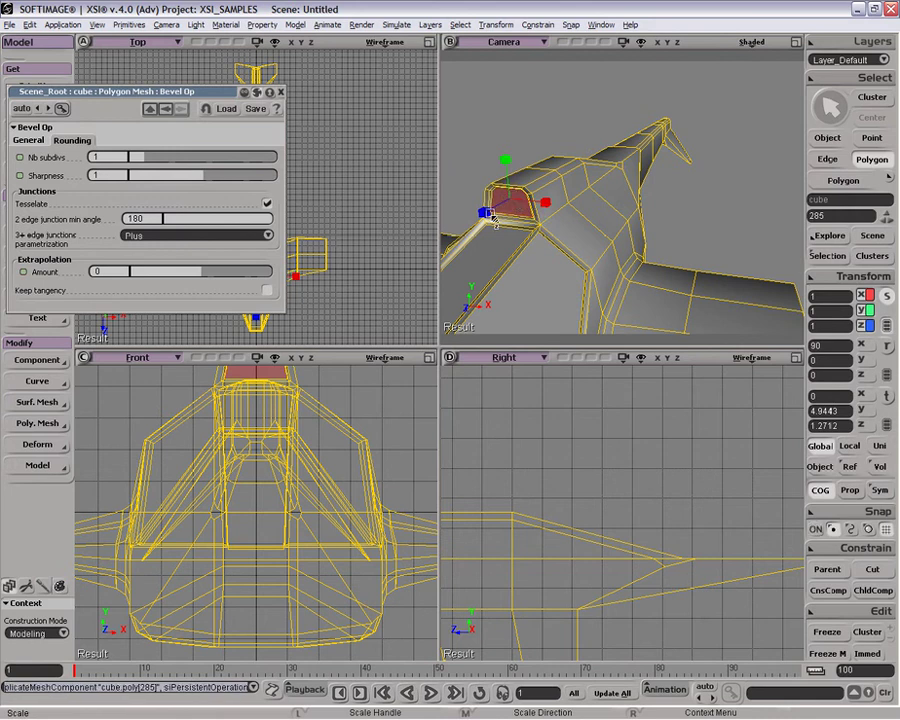
key("v")
left_click_drag(492, 214, 522, 207)
key("space")
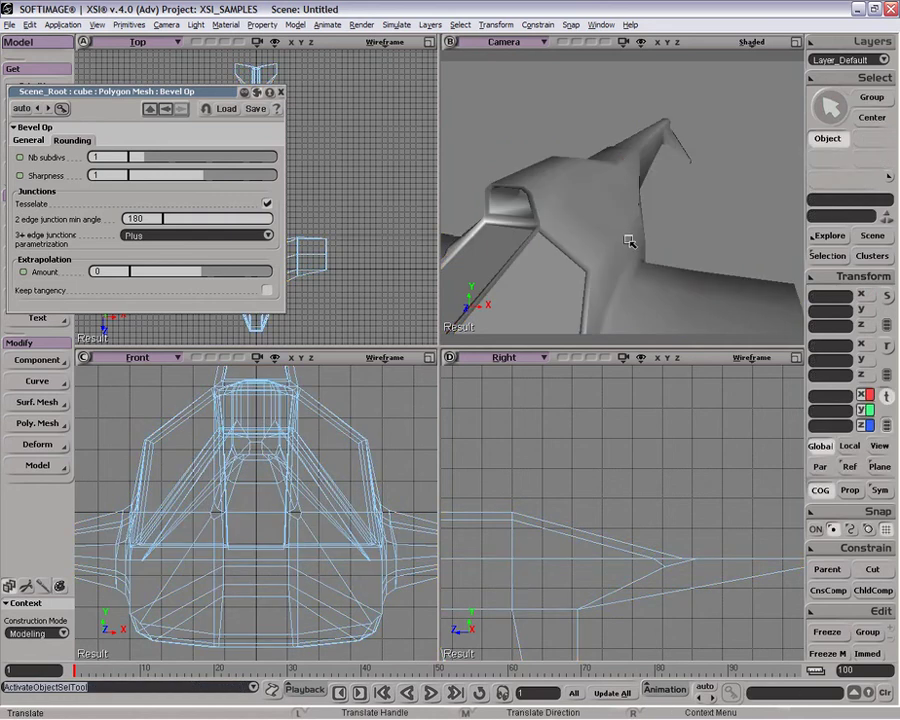
Enlarge the Camera view and enable the head light in its display options.
key("o")
left_click_drag(630, 242, 345, 157)
key("v")
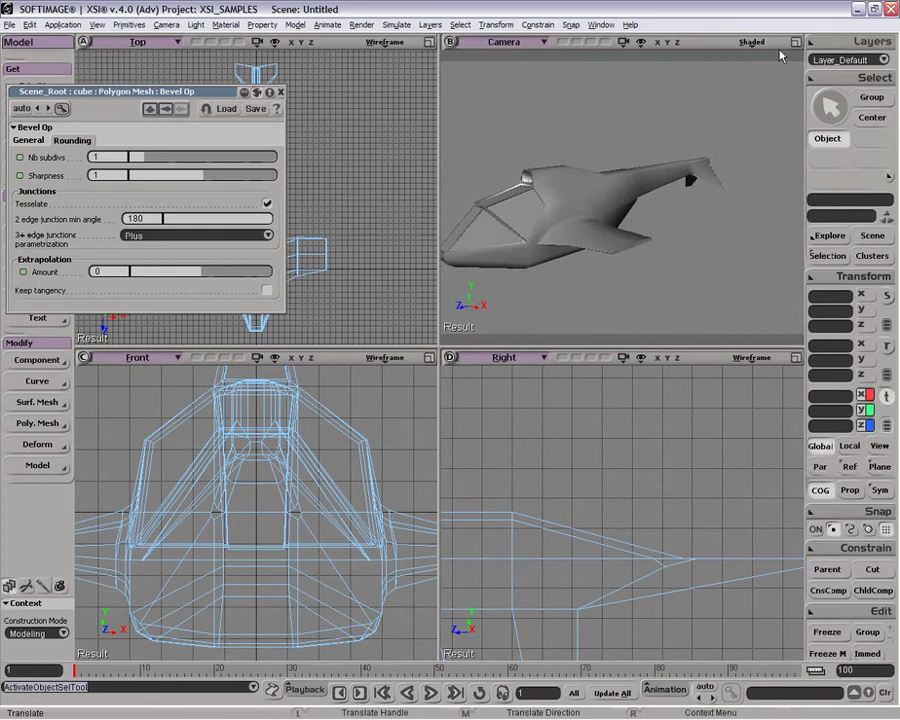
left_click(796, 43)
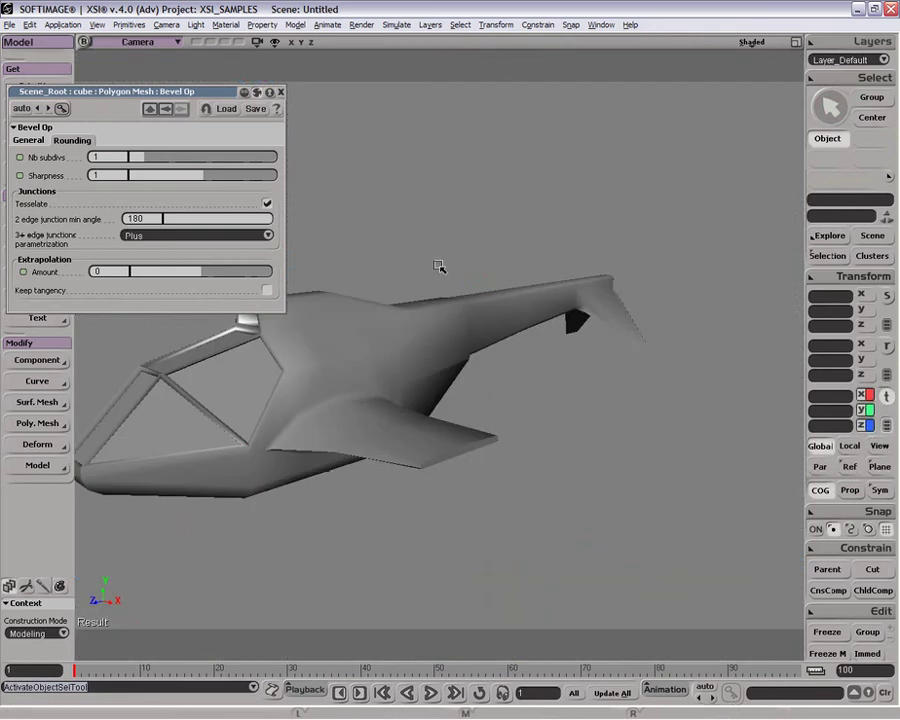
key("o")
mouse_move(439, 266)
left_mouse_down()
mouse_move(456, 273)
mouse_move(456, 307)
mouse_move(480, 265)
mouse_move(448, 247)
left_mouse_up()
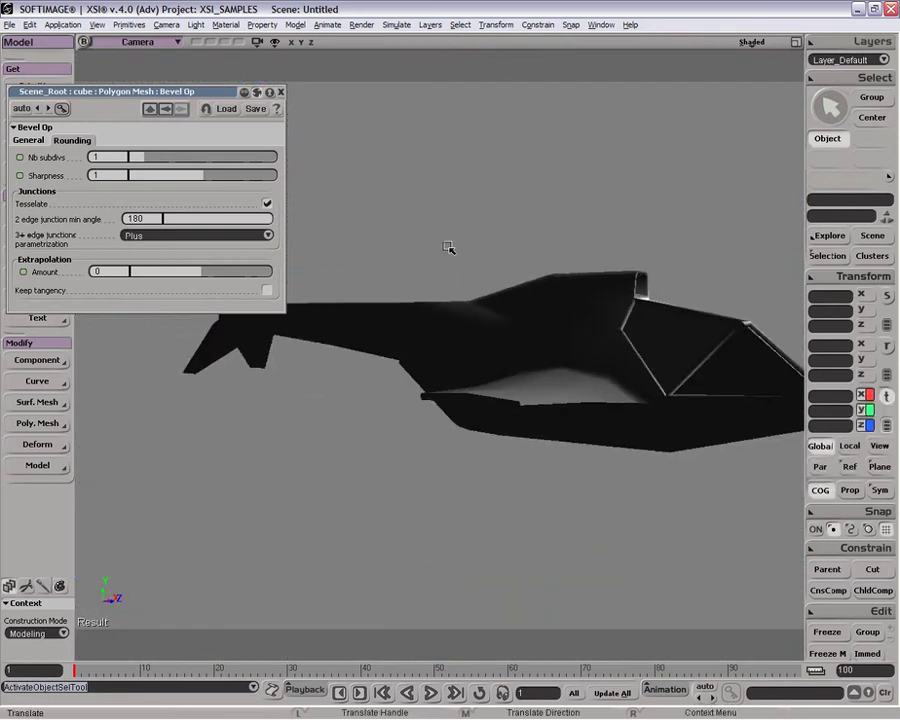
left_click(243, 92)
left_click(751, 43)
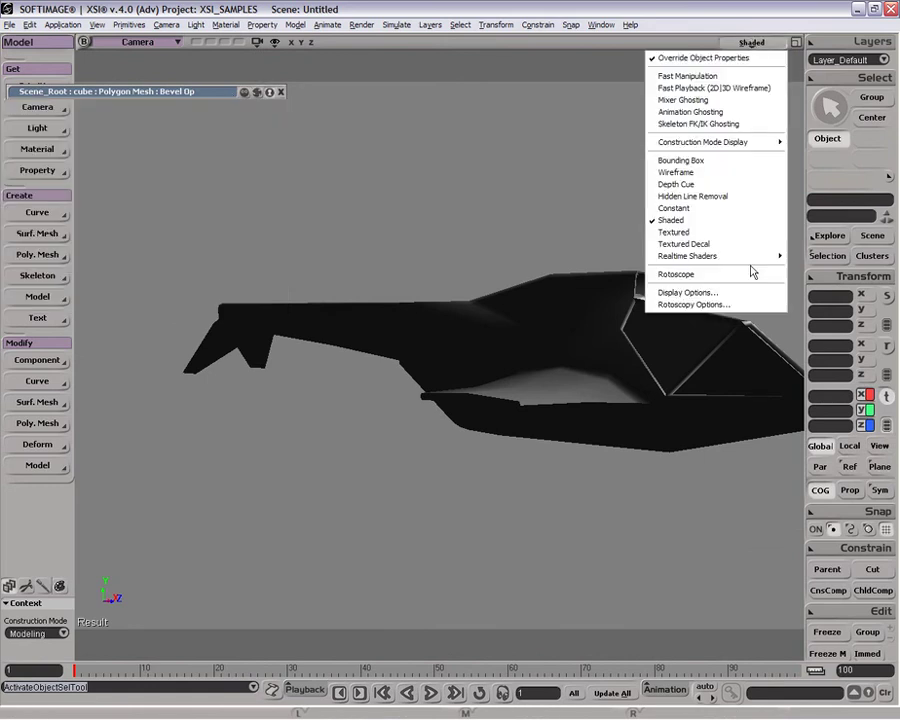
left_click(754, 293)
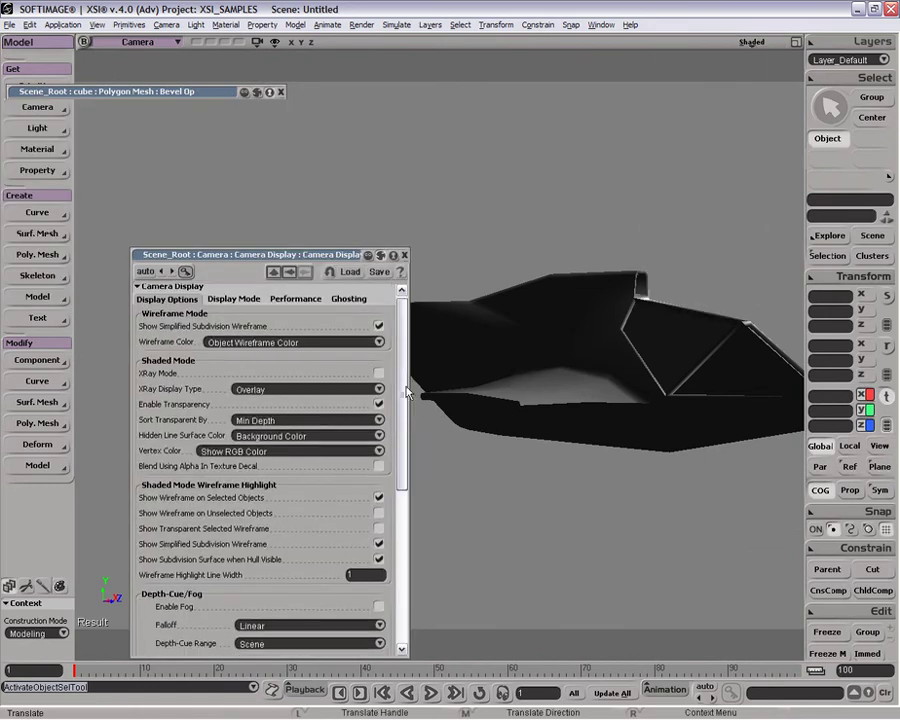
left_click_drag(403, 393, 410, 560)
left_click(251, 589)
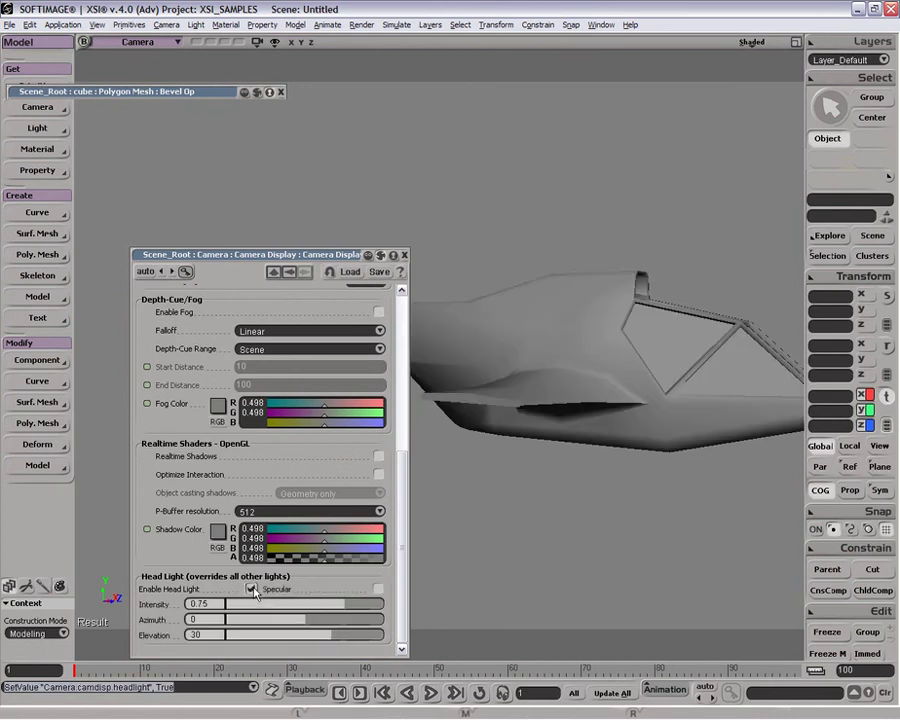
left_click(404, 255)
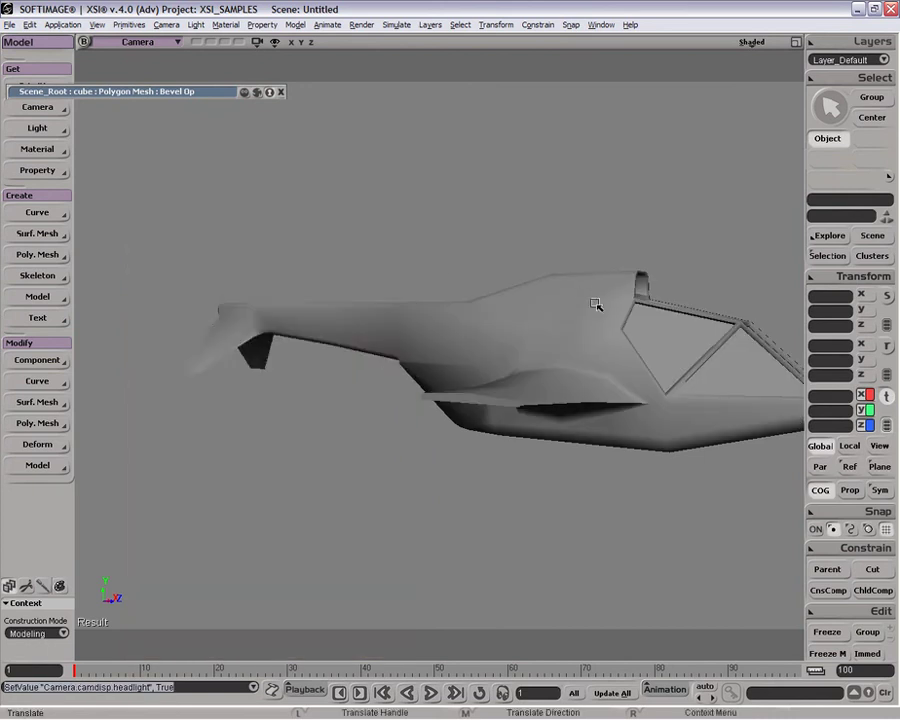
Restore the four-view layout, select the top points of the roof housing in the Right view and lower them slightly along Y.
key("o")
left_click_drag(595, 304, 478, 314)
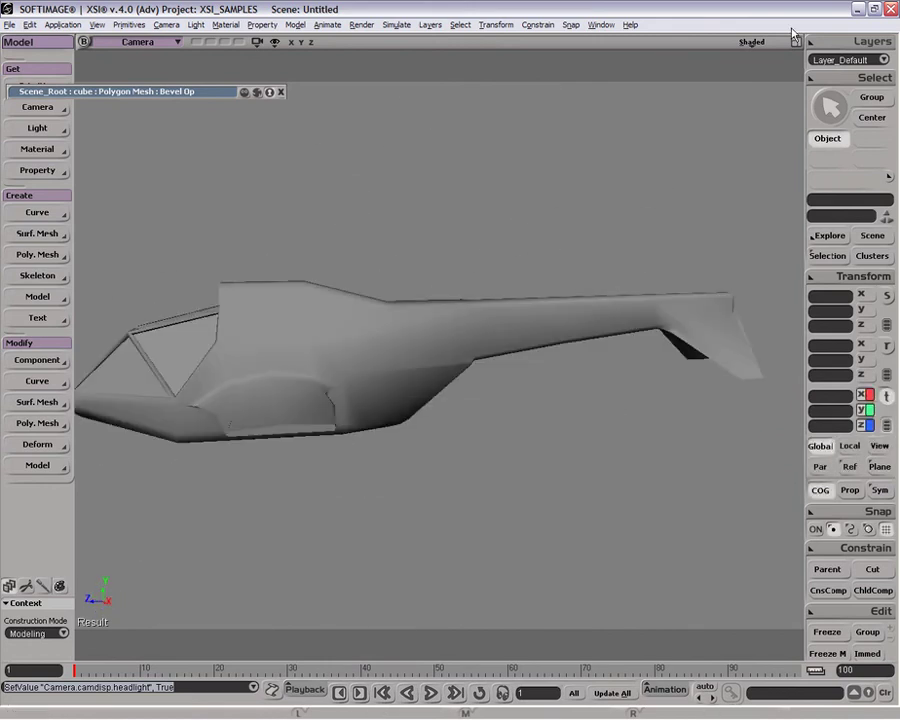
left_click(795, 38)
key("z")
left_click_drag(585, 500, 763, 468)
key("space")
left_click(600, 518)
key("t")
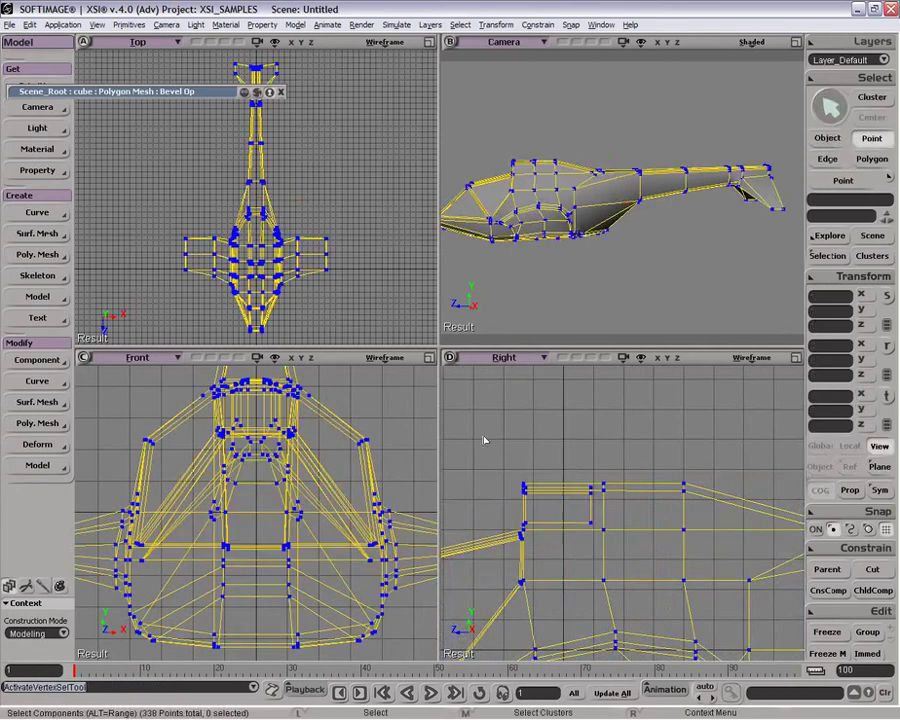
left_click_drag(523, 465, 688, 513)
key("v")
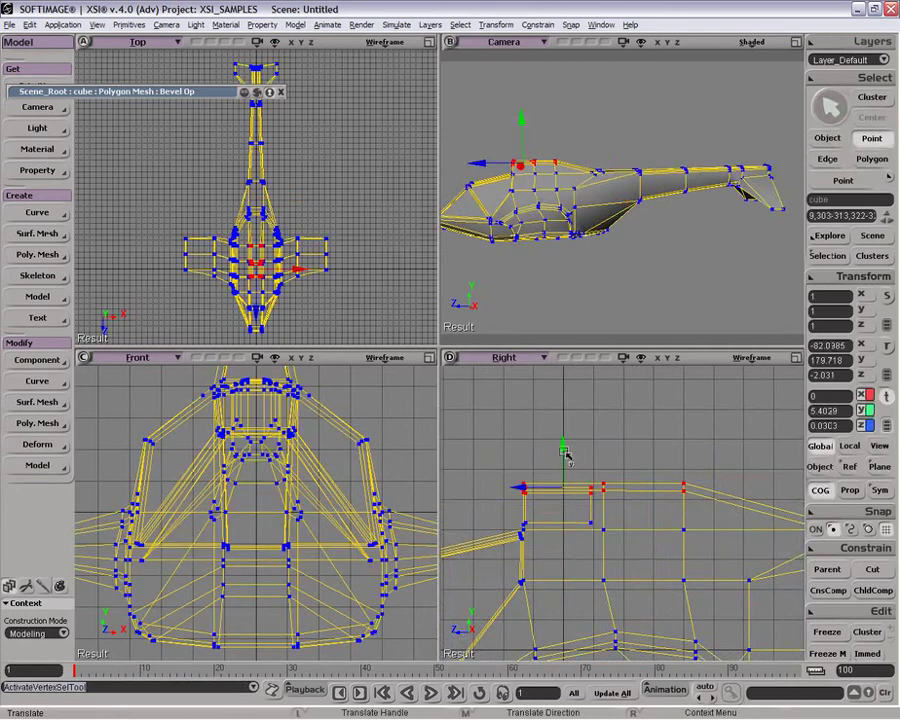
left_click_drag(566, 463, 536, 501)
key("space")
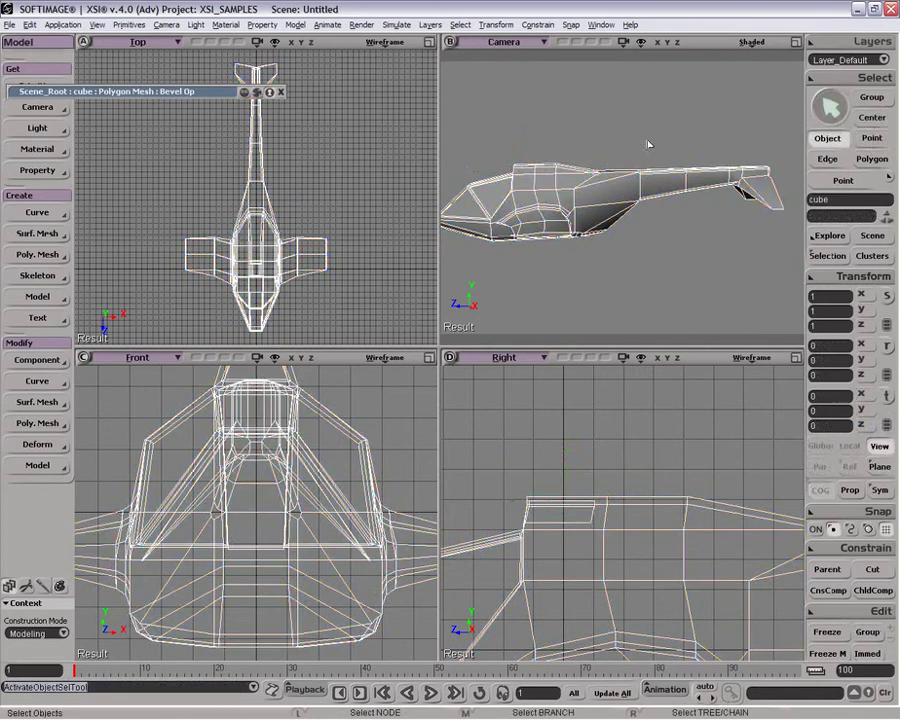
Deselect the helicopter, orbit the Camera view to check its overall shape, and close the Bevel Op properties.
left_click(687, 254)
key("o")
left_click_drag(642, 185, 677, 236)
key("space")
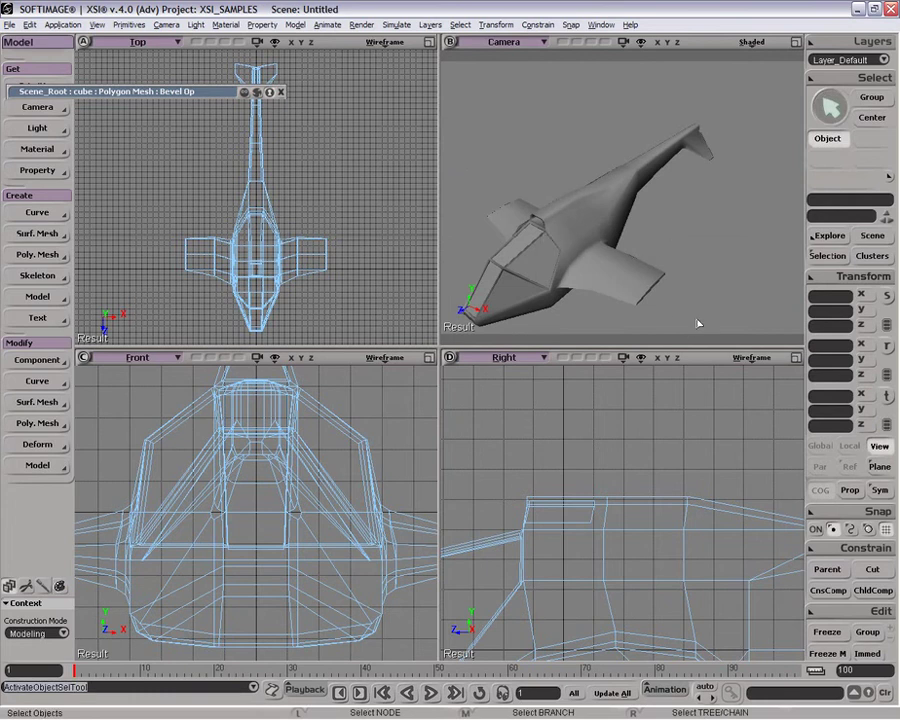
left_click(281, 93)
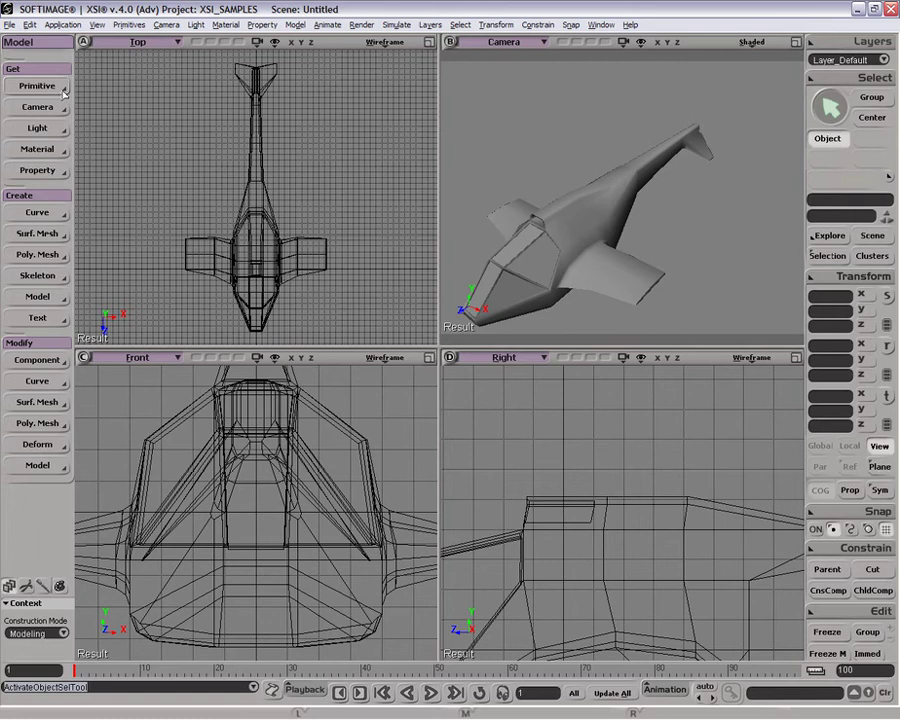
Select the helicopter mesh and hide it to clear the viewports.
left_click(278, 228)
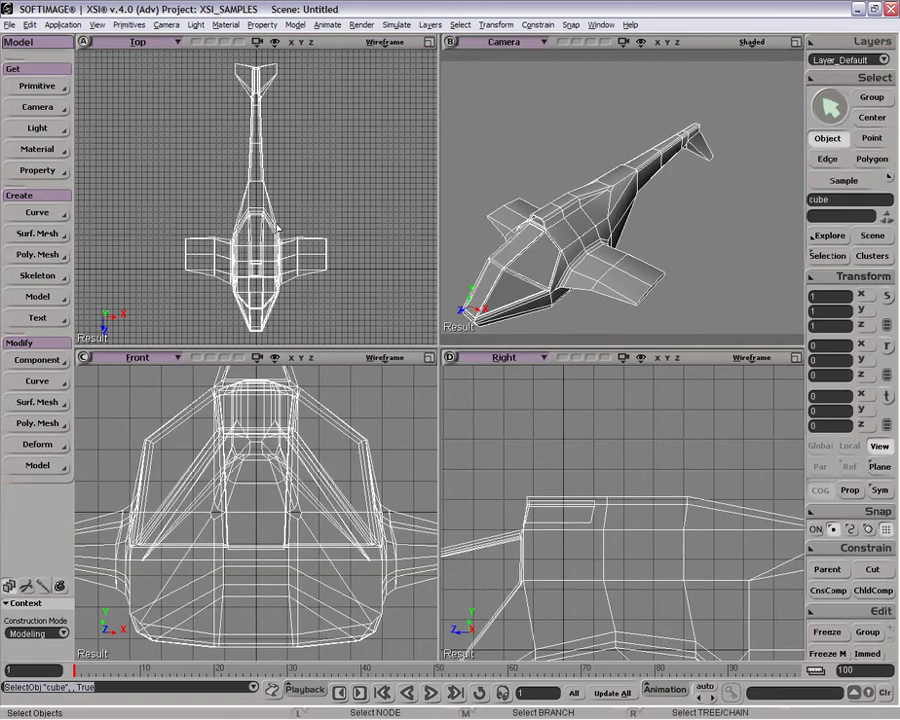
key("h")
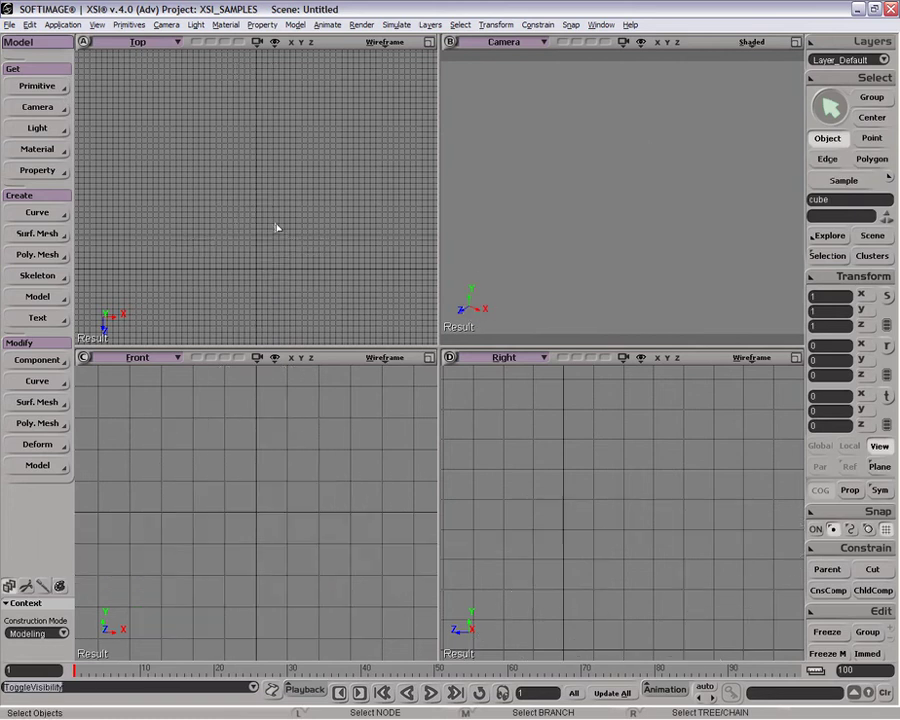
left_click(64, 91)
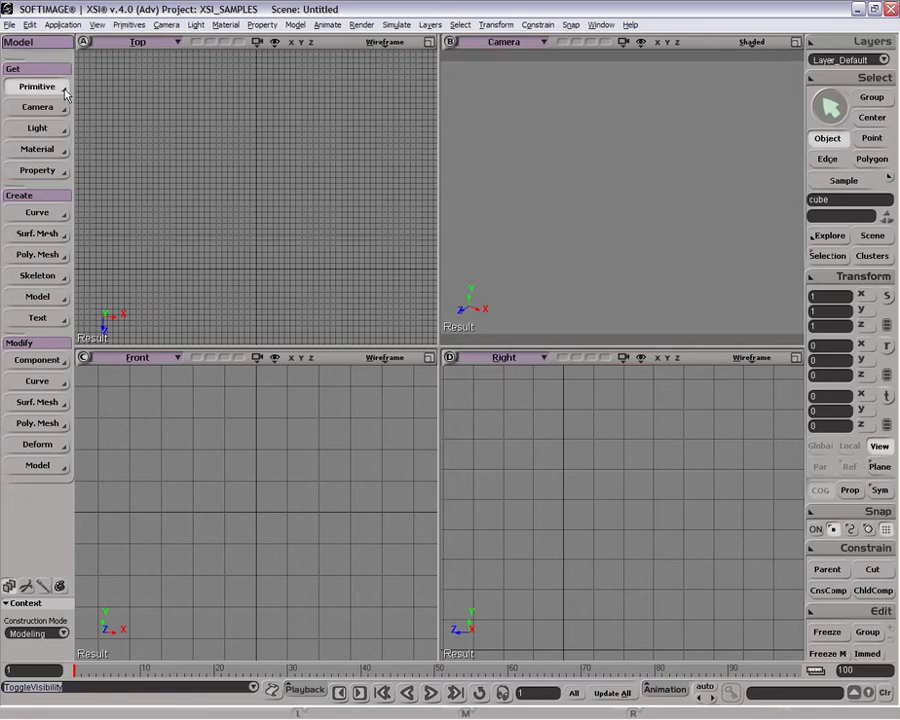
mouse_move(145, 115)
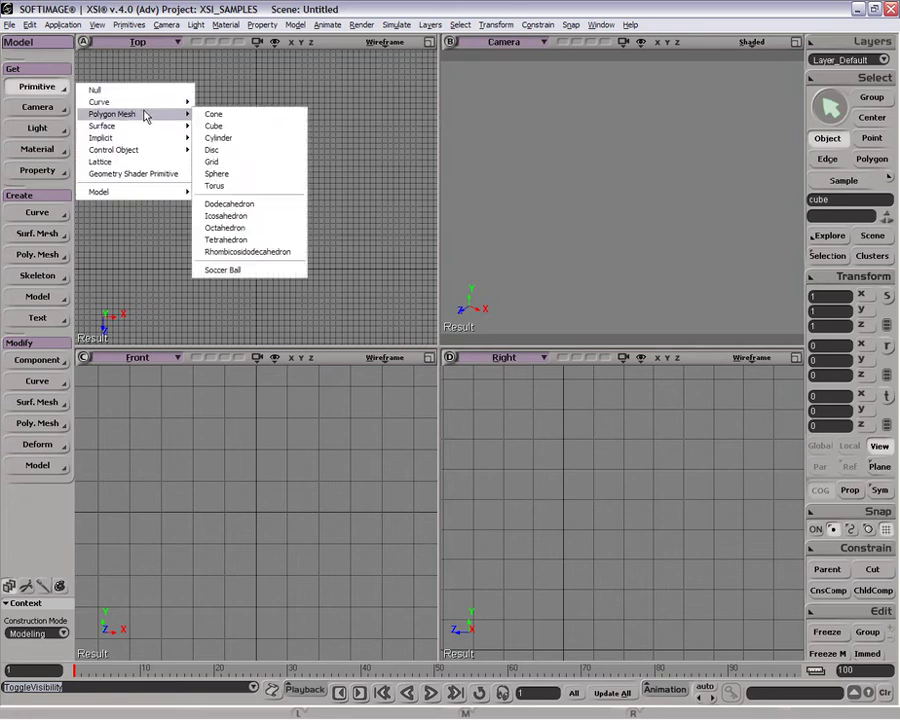
left_click(245, 80)
left_click(50, 390)
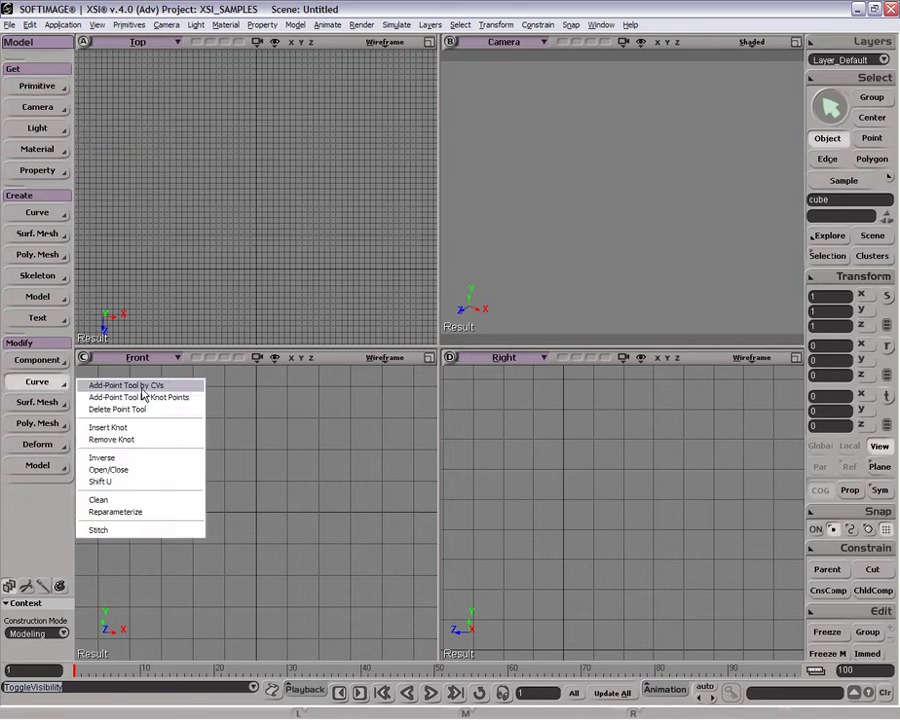
left_click(349, 520)
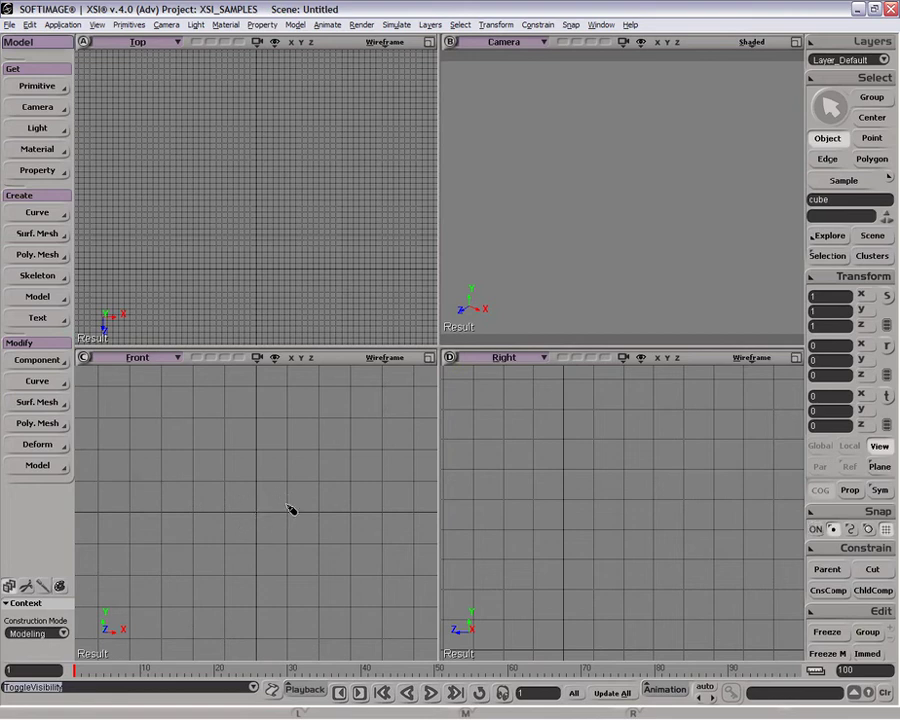
key("space")
left_click(275, 358)
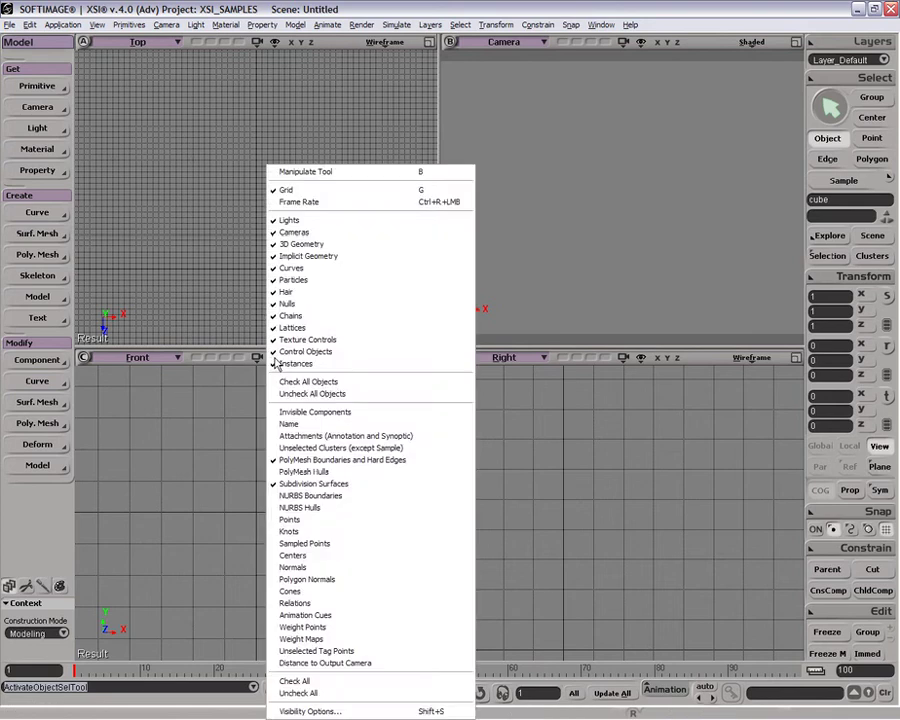
left_click(192, 423)
Start a cubic CV curve in the Front view at the grid origin, sweeping outward along +X and up into an upper rim.
left_click(49, 217)
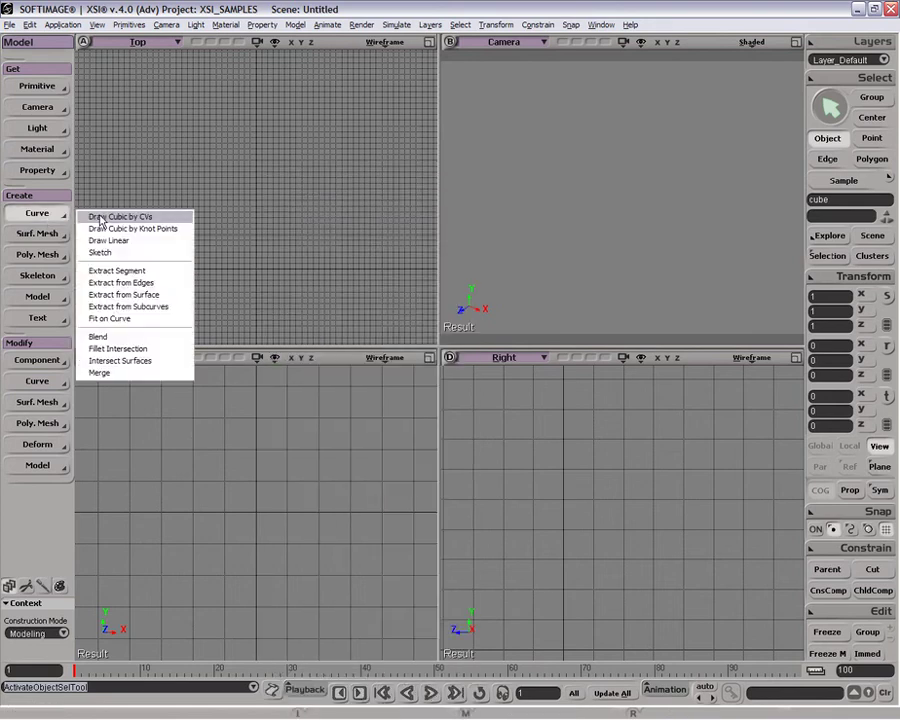
left_click(100, 218)
left_click(259, 514)
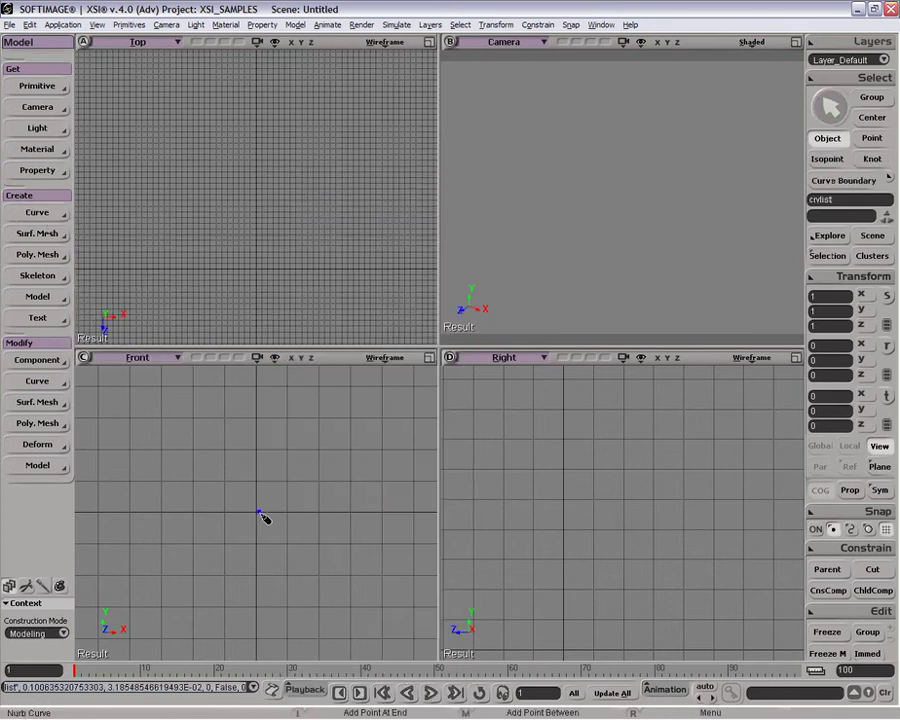
key("ctrl+z")
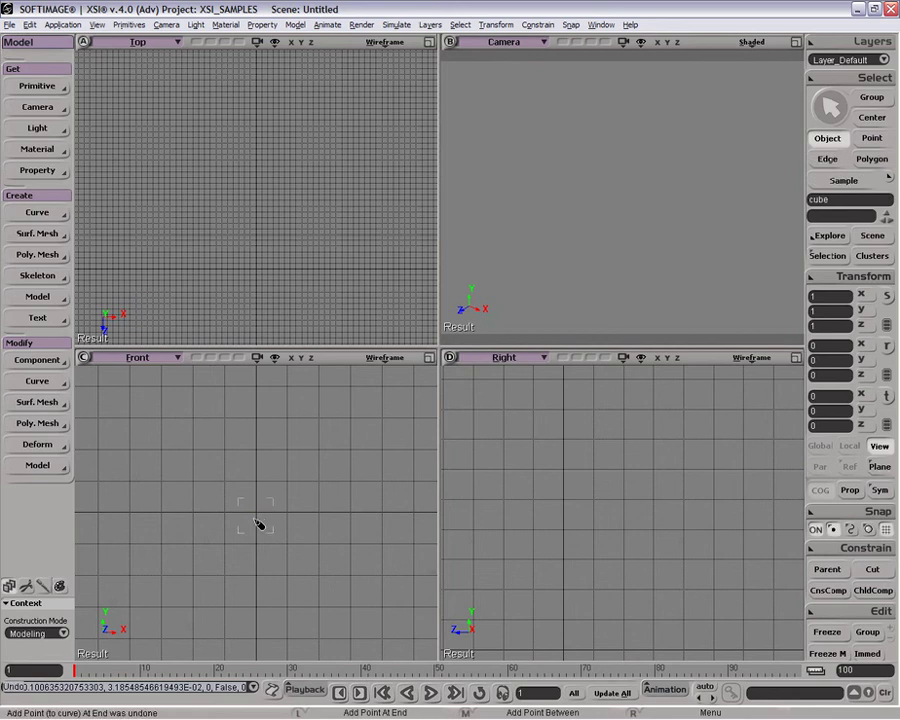
left_click(260, 518)
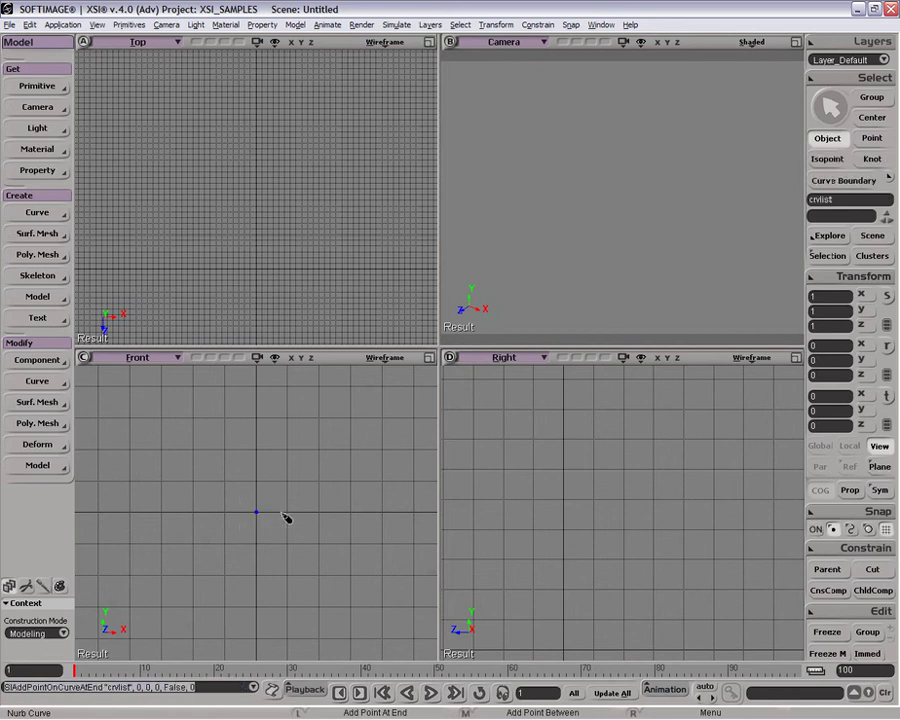
left_click(284, 510)
left_click(298, 495)
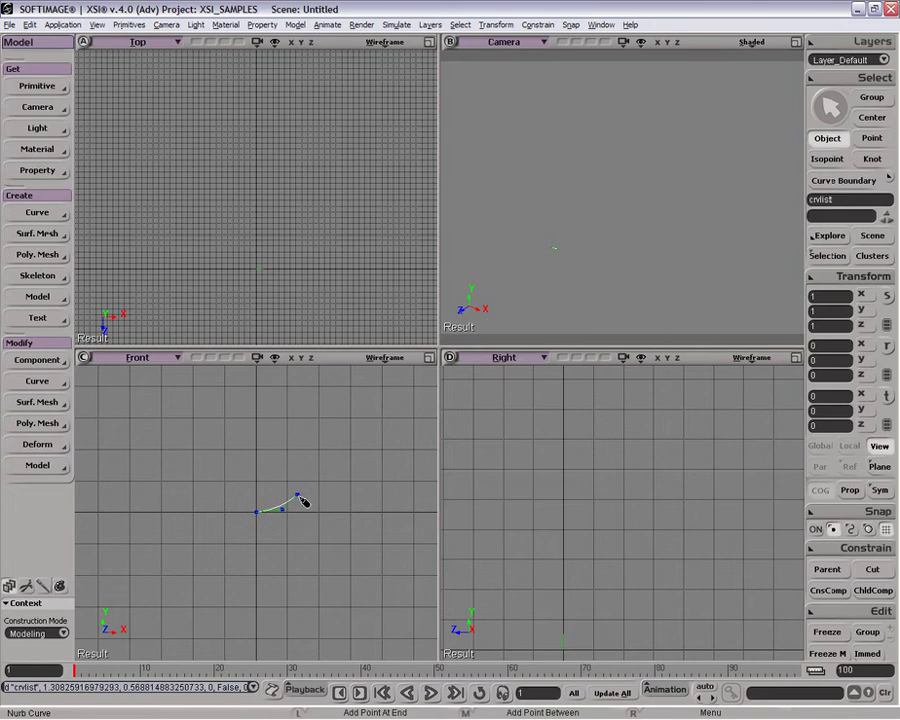
left_click(303, 472)
left_click(304, 455)
left_click(313, 436)
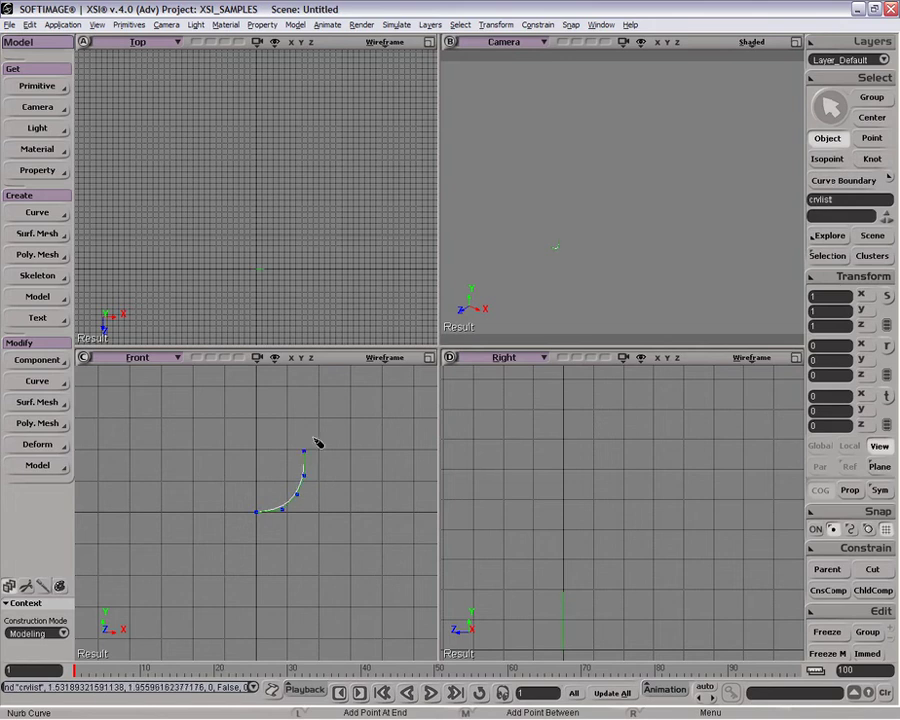
Continue the profile curve over a rounded rim and straight down along Y as a long outer wall.
left_click(327, 436)
left_click(333, 475)
left_click(333, 513)
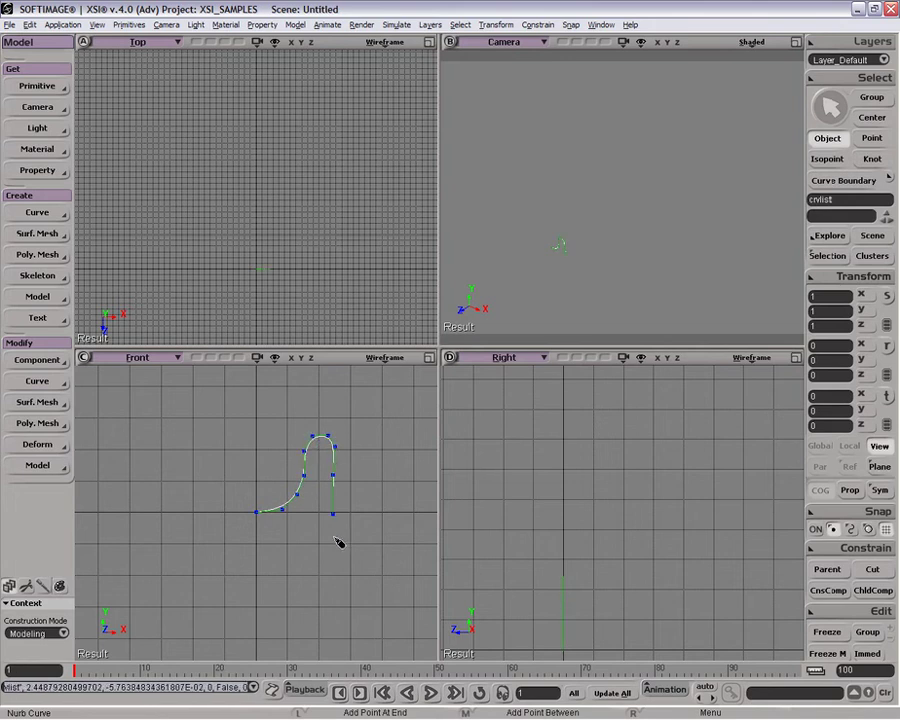
left_click(332, 544)
left_click(332, 562)
left_click(331, 593)
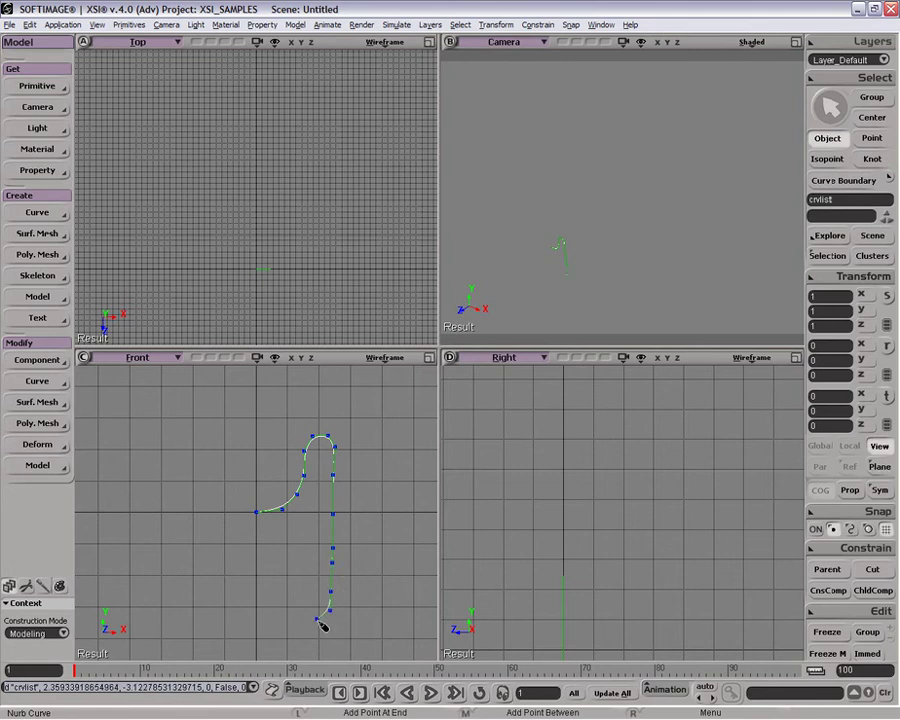
Round the profile's lower lip, bring it back up around an inner cavity and end it on the Y axis with a small central tip.
left_click(329, 609)
left_click(305, 616)
left_click(313, 596)
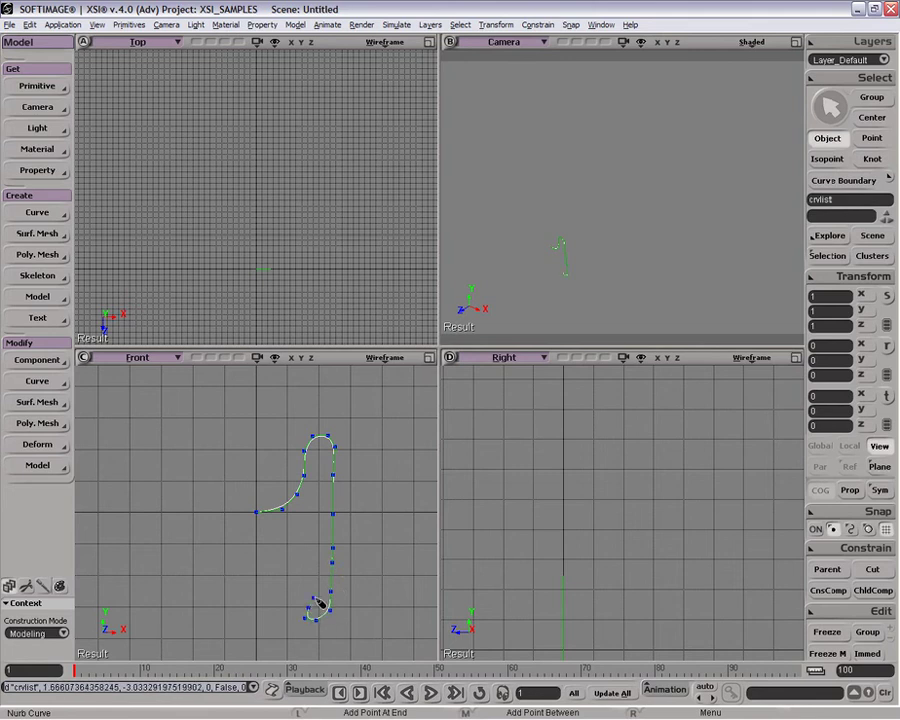
left_click(313, 581)
left_click(309, 566)
left_click(287, 554)
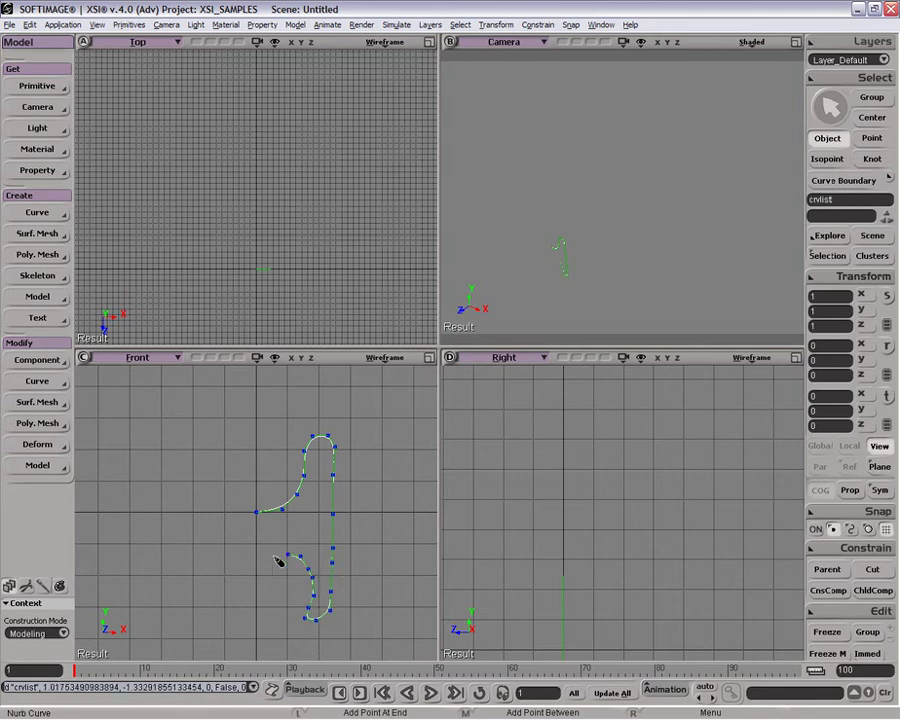
left_click(266, 553)
left_click(266, 581)
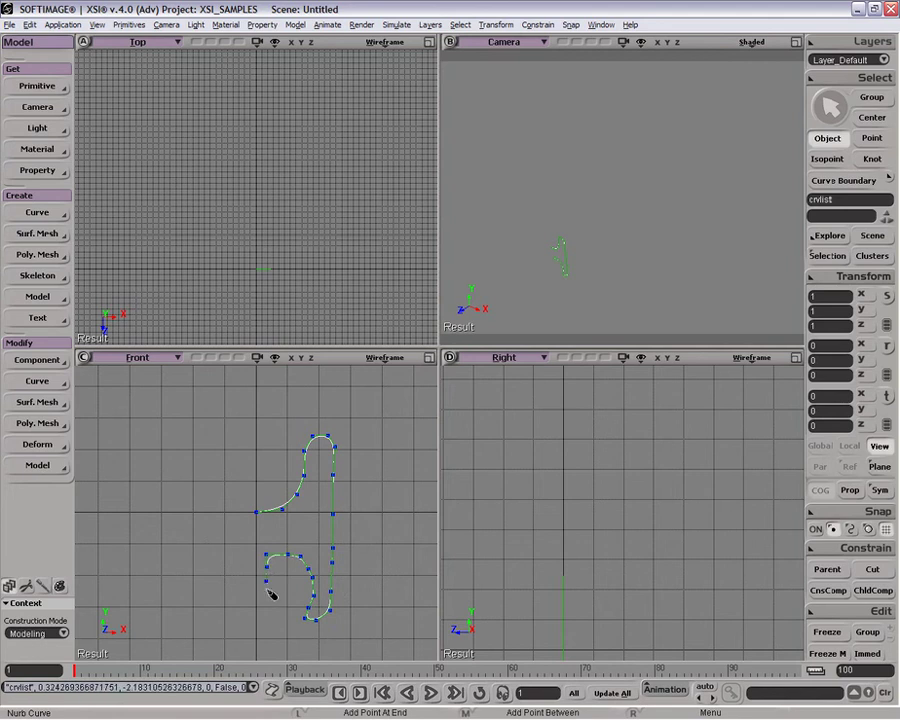
left_click(262, 590)
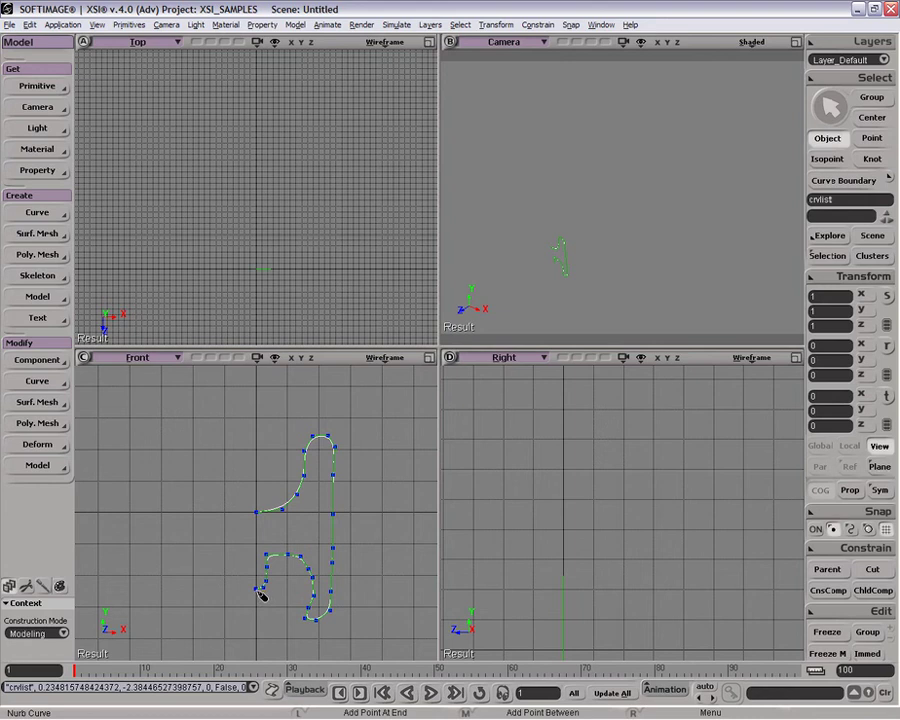
key("space")
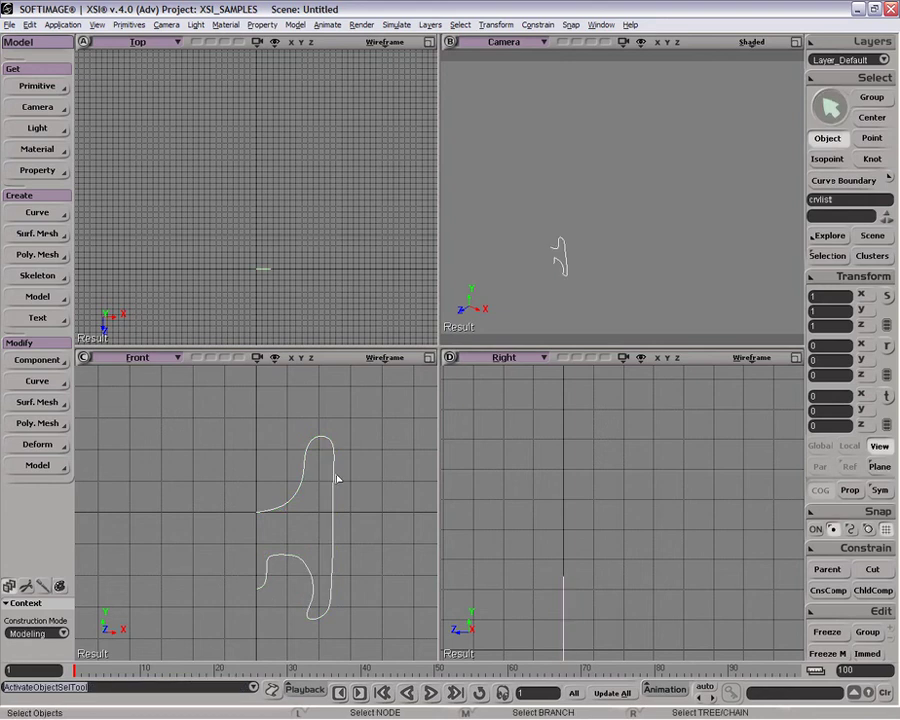
Move the profile curve's points to give the upper cavity a flatter floor, a wider wall and an inward-hooked rim, and adjust the lower lip.
key("v")
left_click_drag(299, 495, 336, 552)
left_click(313, 460)
left_click(350, 457)
left_click_drag(309, 608, 315, 595)
key("space")
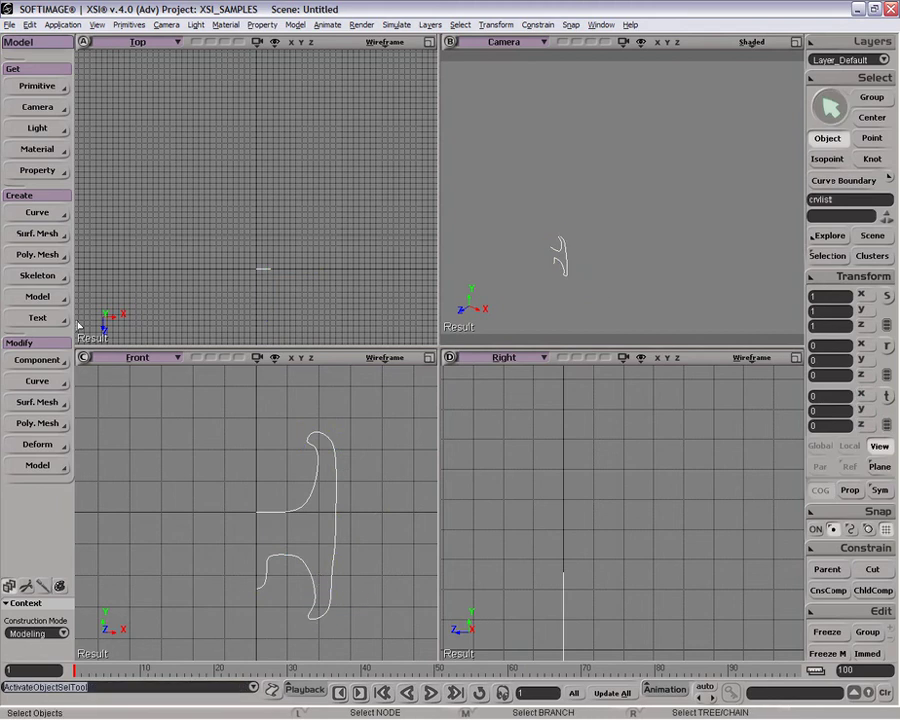
Create a polygon mesh by revolving the profile curve 360 degrees around Y, with U span 2 and V span 1.
left_click(40, 254)
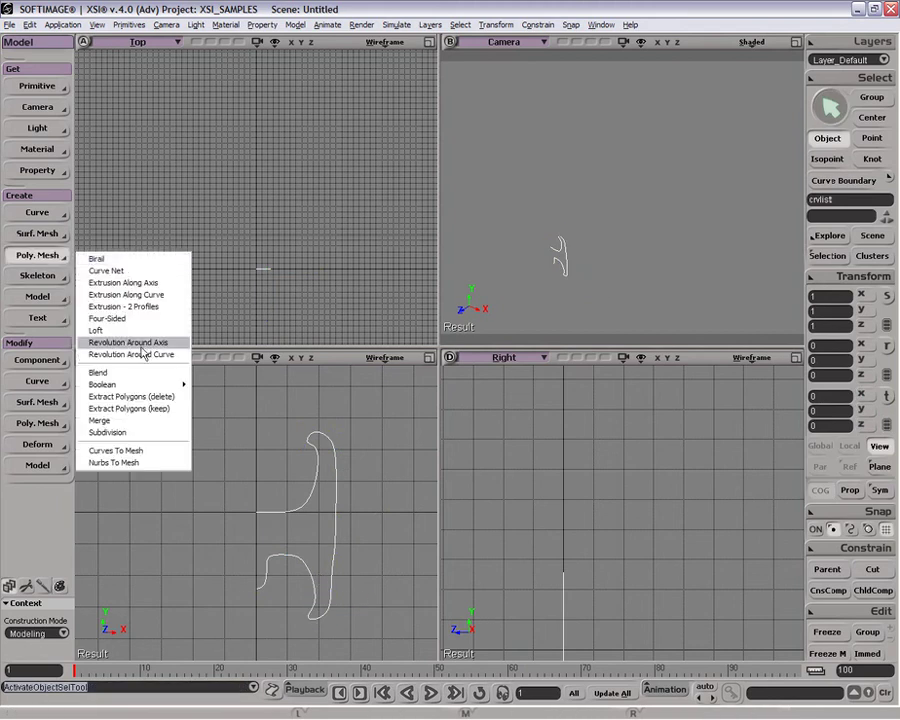
left_click(142, 344)
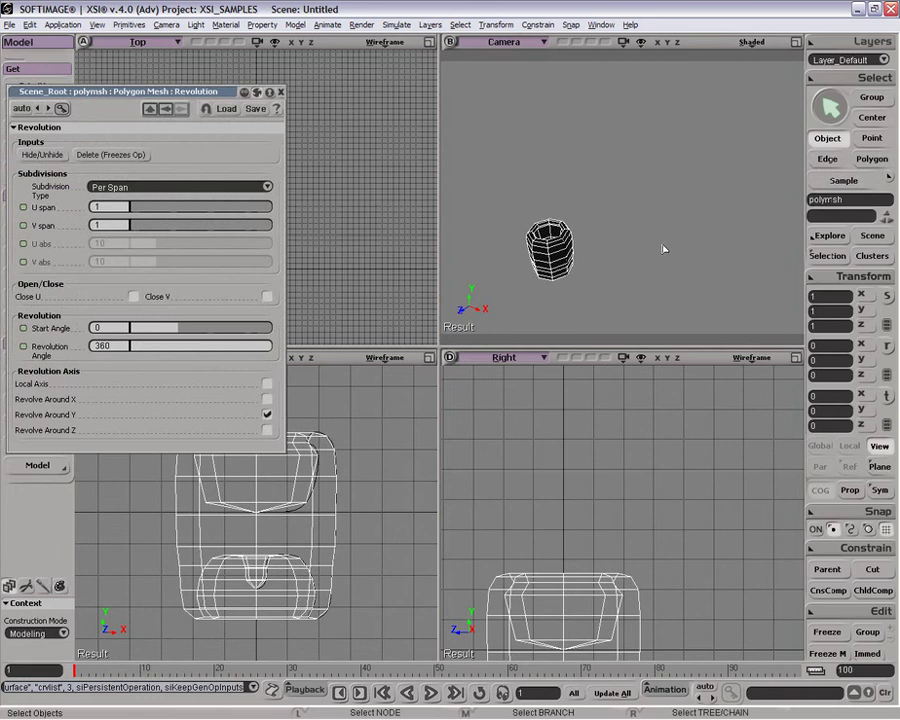
mouse_move(148, 208)
left_mouse_down()
mouse_move(132, 208)
mouse_move(140, 209)
left_mouse_up()
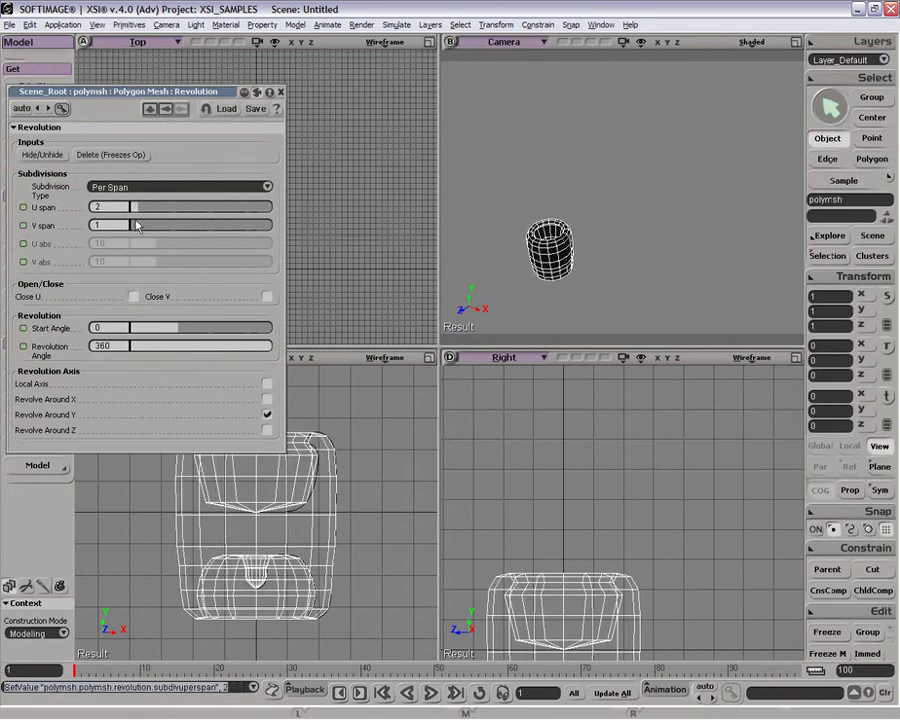
left_click(136, 228)
left_click(281, 92)
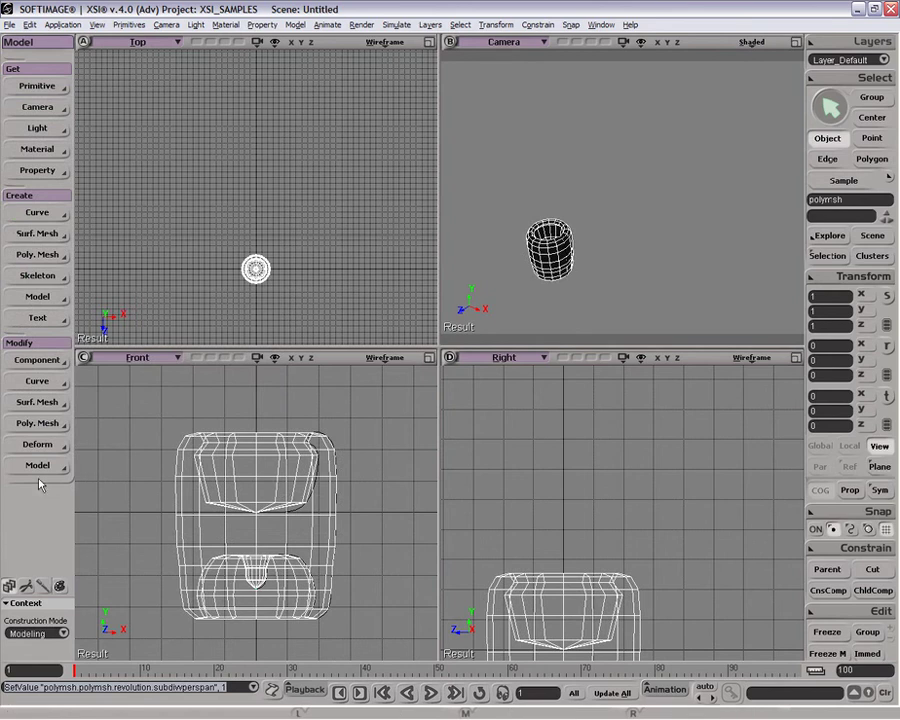
Invert the revolved mesh's polygons, then frame it in the Camera view and orbit to a lower side angle.
left_click(42, 423)
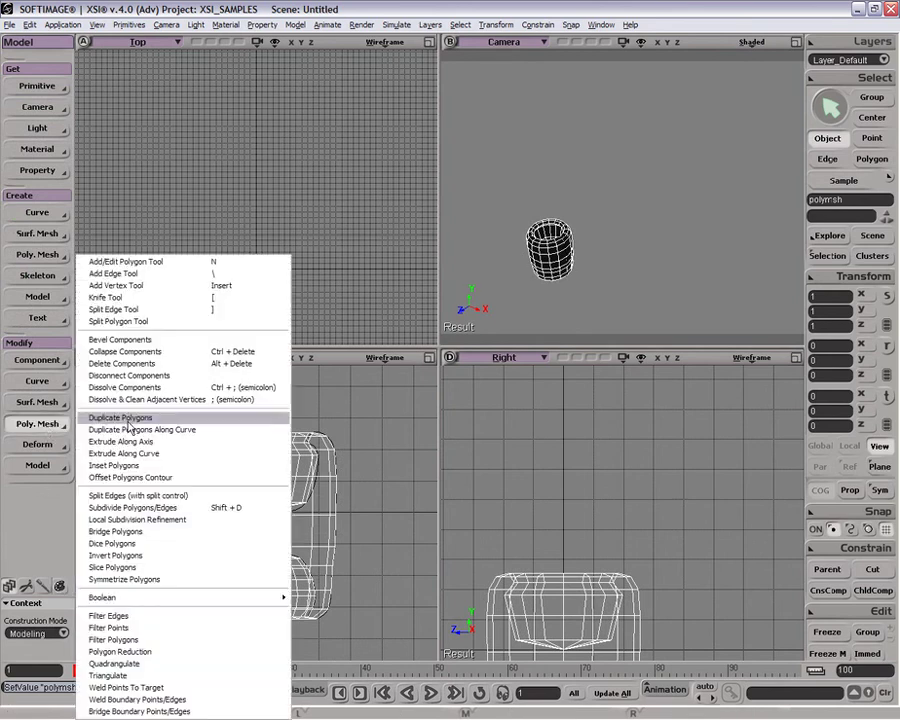
left_click(170, 559)
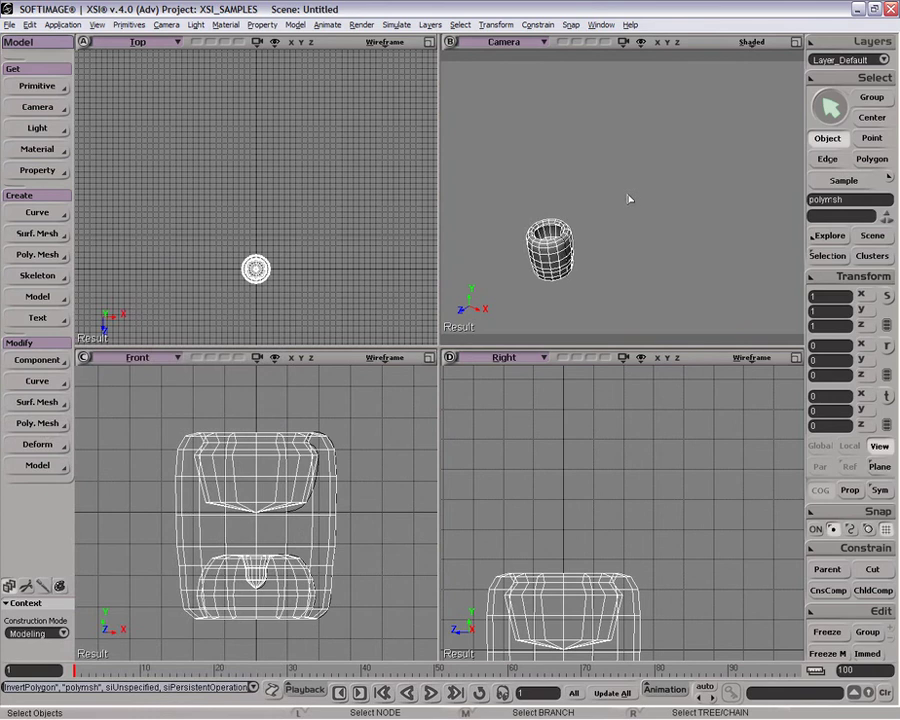
key("f")
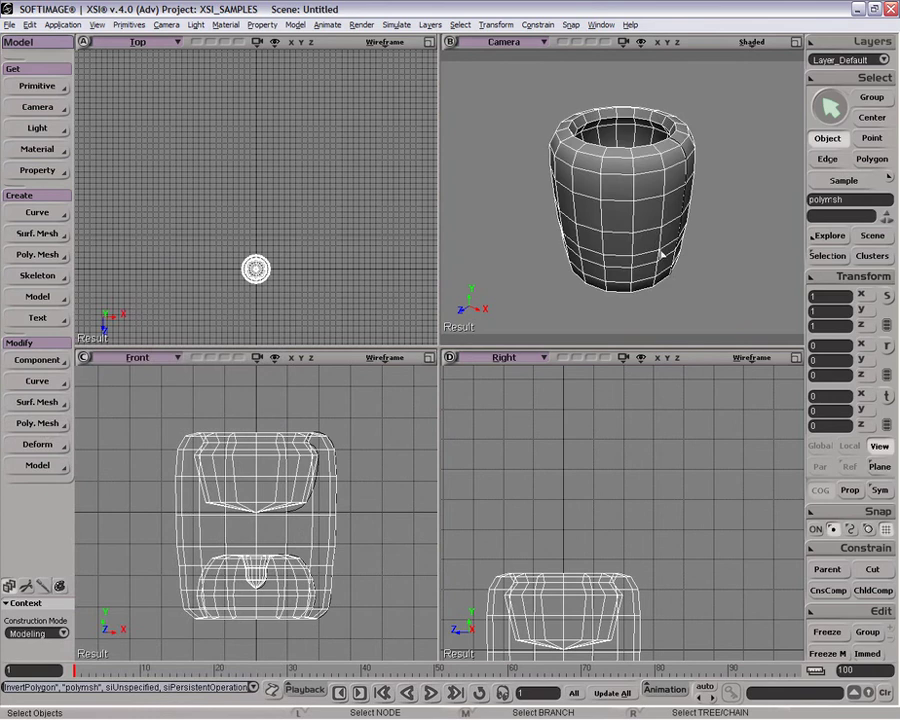
key("o")
left_click_drag(660, 256, 645, 335)
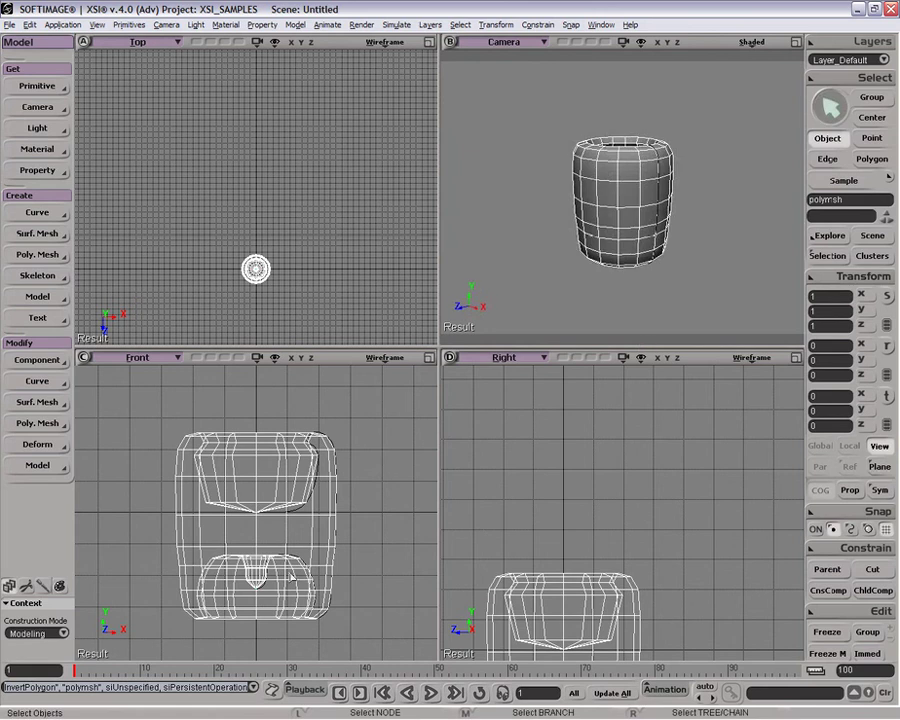
Select the profile curve and move its inner points outward to square off the lower cavity and the floor of the upper cavity.
left_click(330, 478)
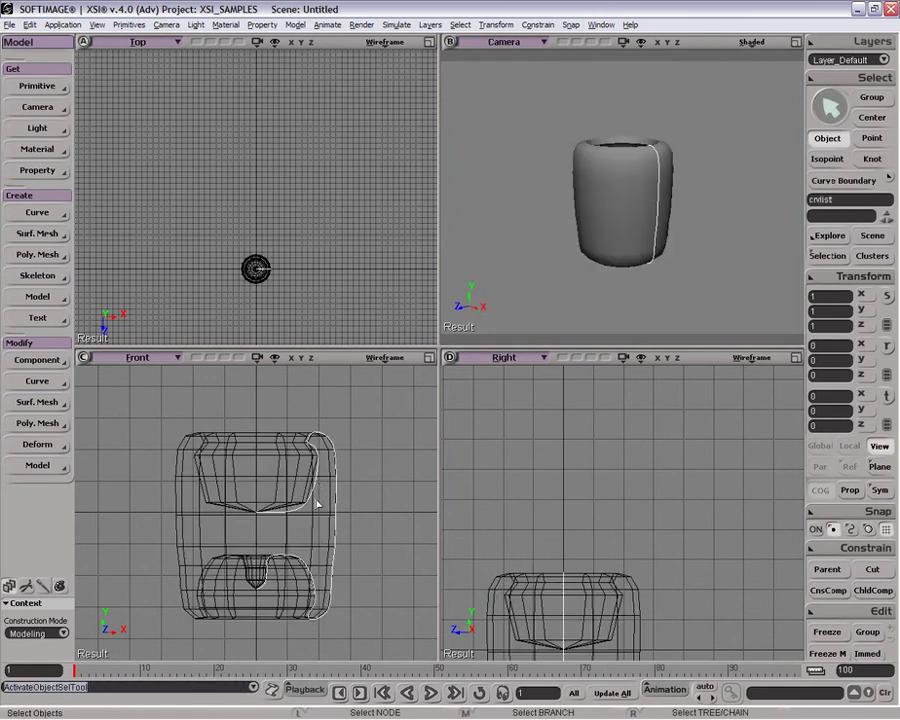
key("v")
left_click_drag(313, 577, 323, 599)
left_click_drag(313, 608, 324, 556)
left_click_drag(326, 563, 264, 587)
left_click_drag(269, 581, 273, 588)
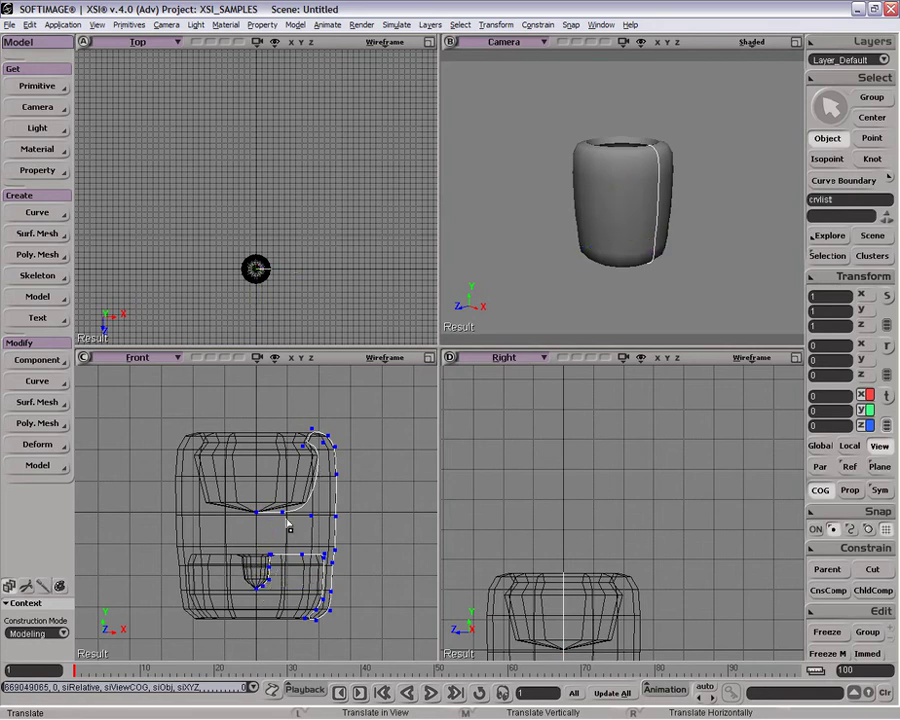
left_click_drag(286, 516, 329, 516)
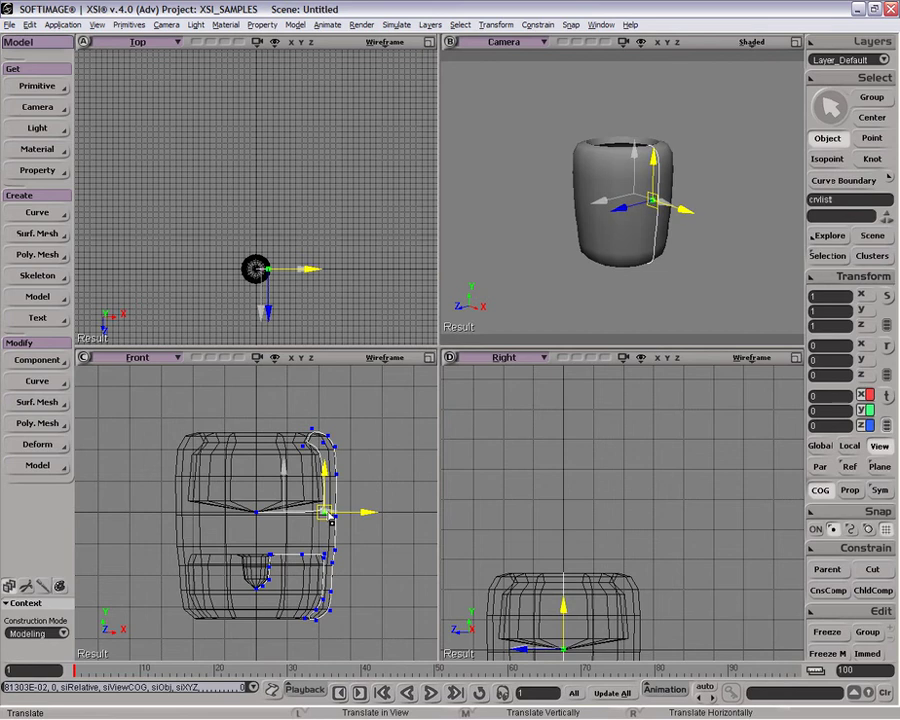
Pull the profile's outer wall points outward to bulge the body, and lower one wall point to begin an overlapping skirt.
left_click_drag(327, 513, 352, 519)
left_click_drag(341, 474, 351, 471)
left_click_drag(338, 554, 347, 601)
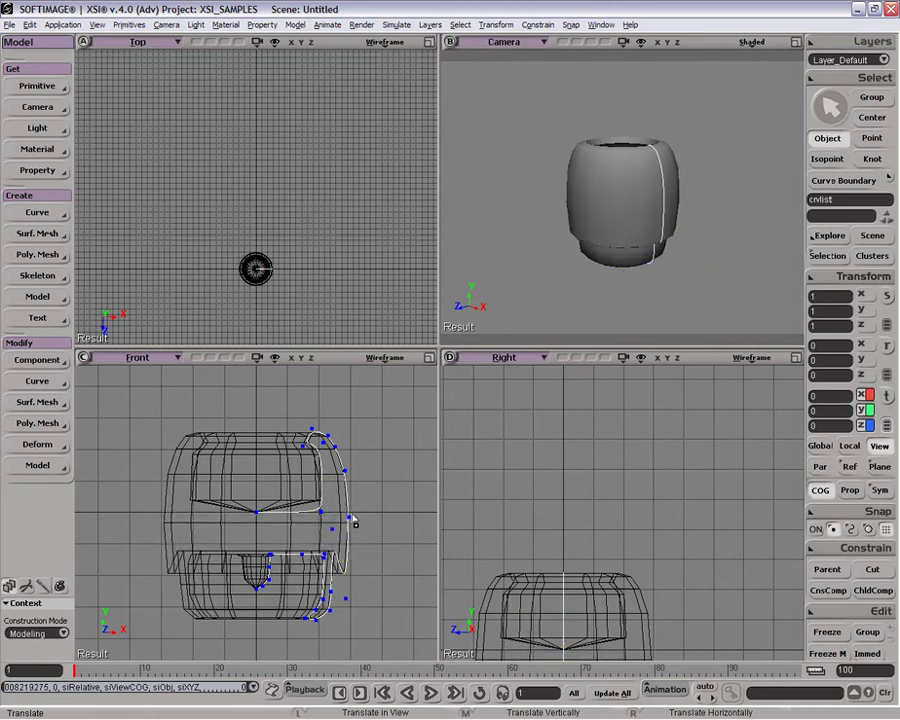
Reposition the outer wall points around the fold so the body flares into a skirt overlapping the narrower lower section.
left_click_drag(353, 527, 331, 522)
left_click(367, 568)
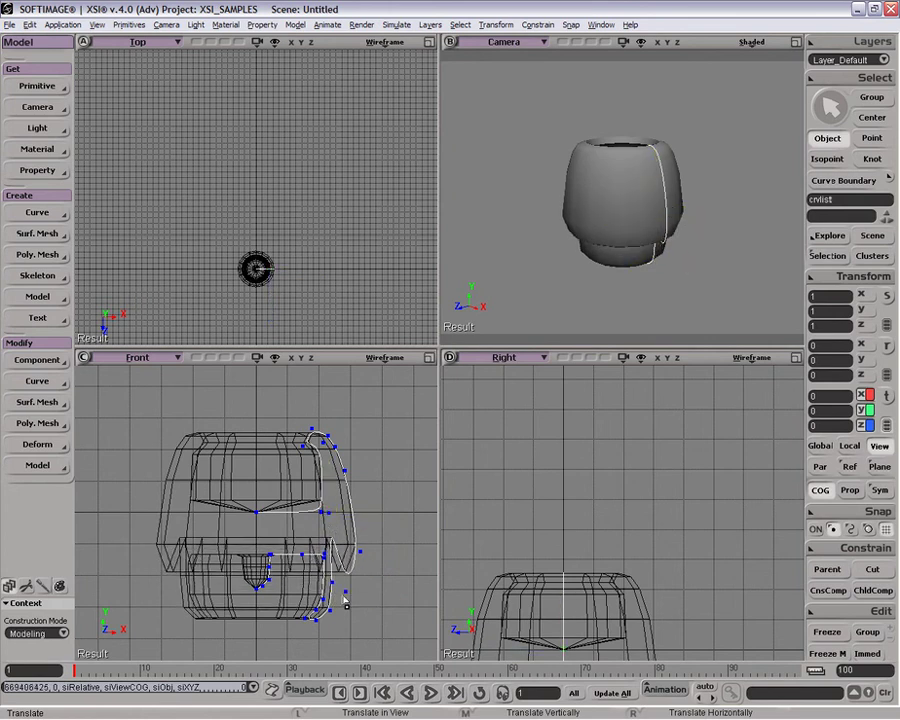
left_click_drag(345, 594, 367, 555)
left_click_drag(327, 517, 347, 519)
mouse_move(335, 585)
left_mouse_down()
mouse_move(332, 537)
mouse_move(358, 522)
mouse_move(342, 595)
left_mouse_up()
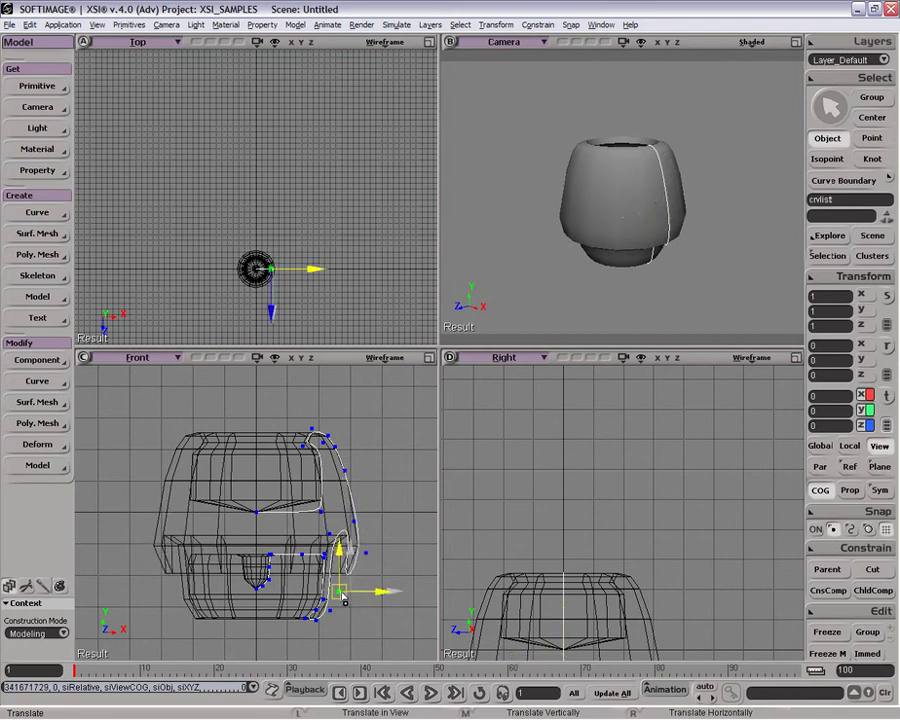
Reposition the profile's upper outer wall points outward to round the shoulder of the revolved body.
left_click(353, 521)
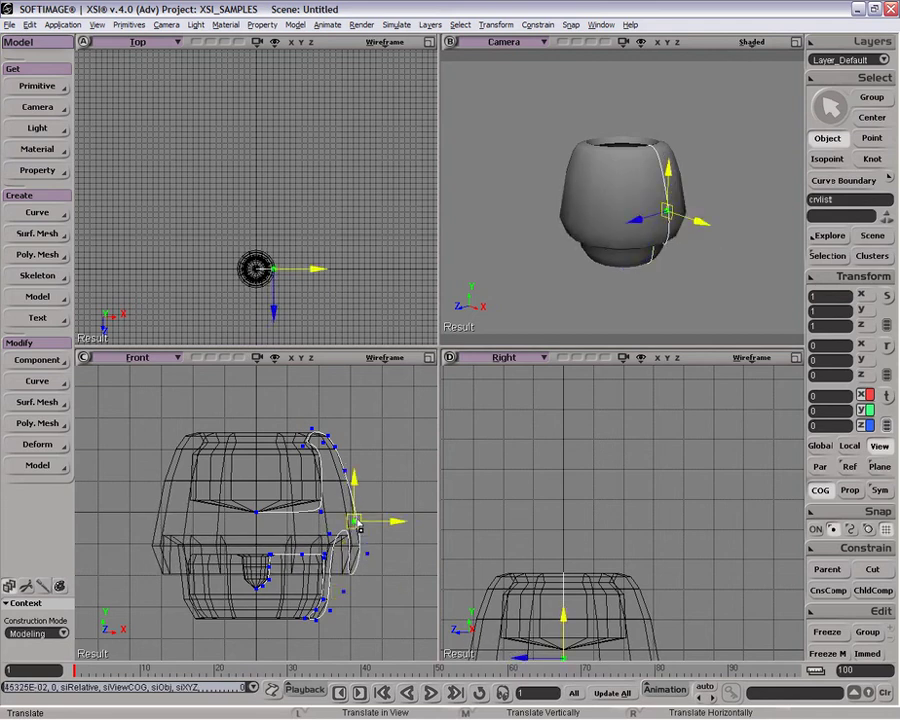
left_click_drag(347, 472, 334, 433)
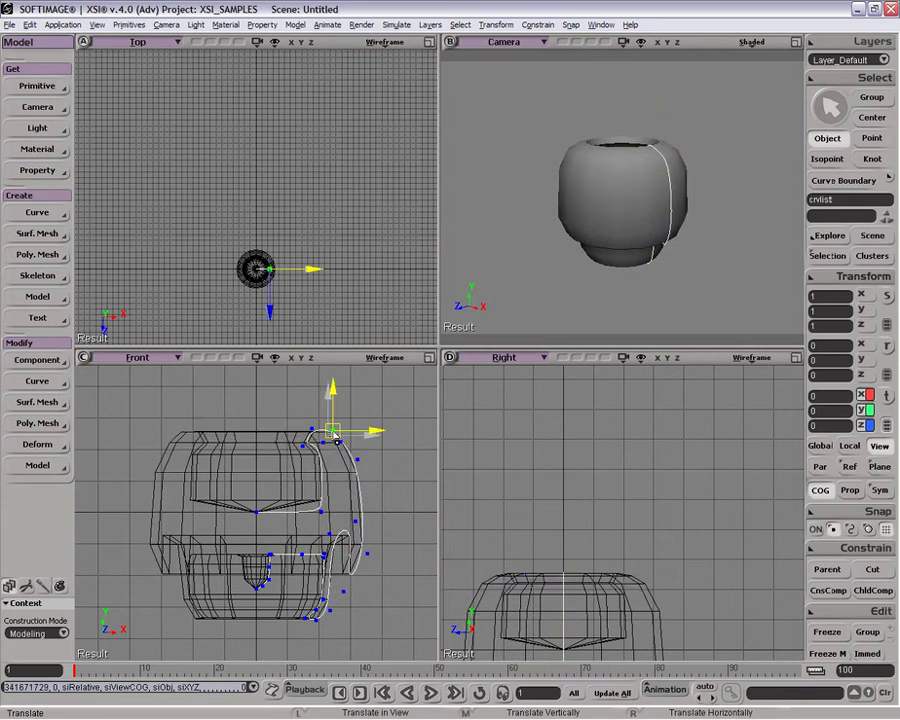
key("space")
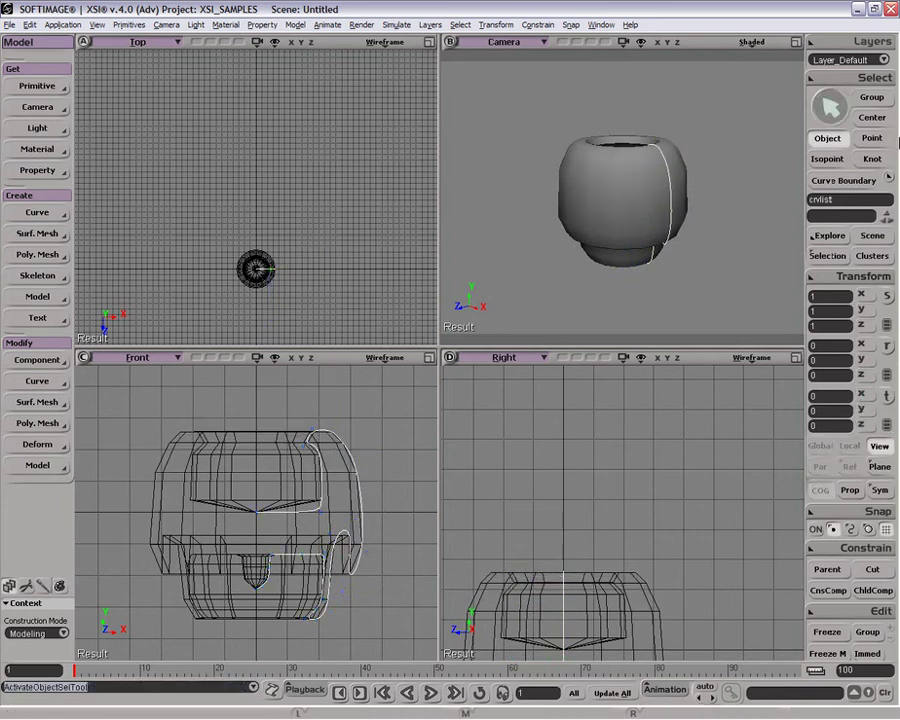
Select the revolved body, smooth it with subdivision, and deselect it to inspect the rim and cavity from above.
key("o")
left_click_drag(673, 256, 666, 179)
key("space")
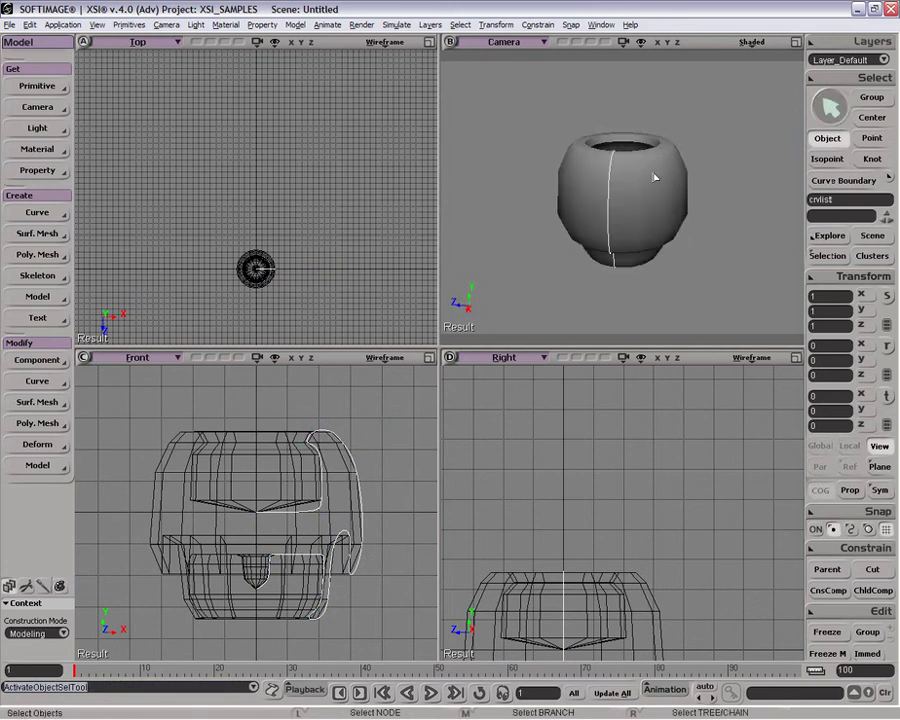
left_click(654, 177)
left_click(714, 170)
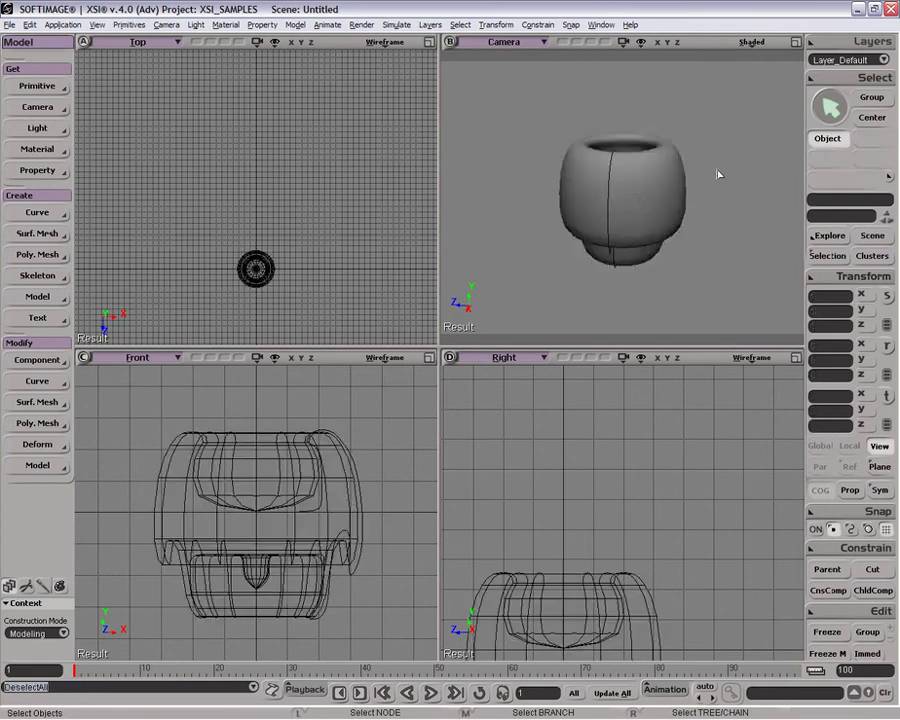
key("o")
left_click_drag(628, 165, 671, 342)
key("space")
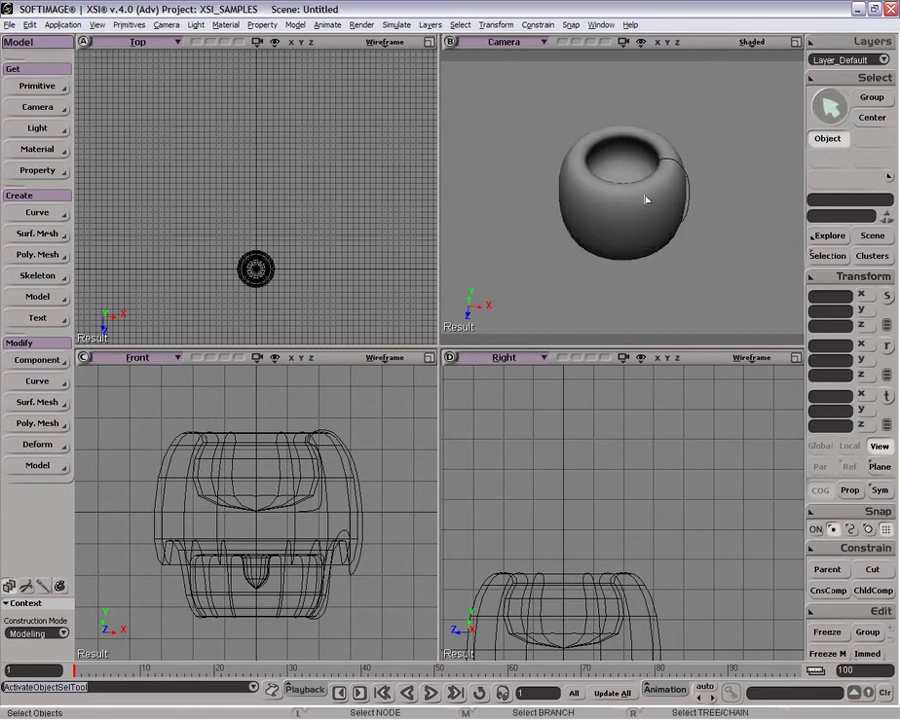
Create a polygon mesh cone at the centre of the revolved body with V subdivisions set to 4.
left_click(268, 484)
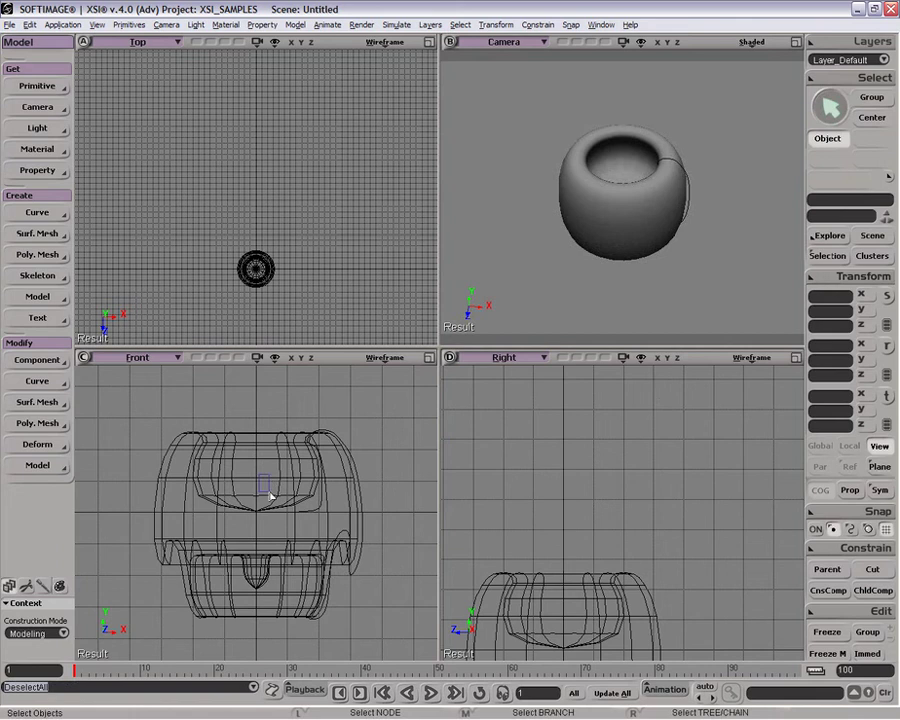
left_click_drag(270, 494, 271, 495)
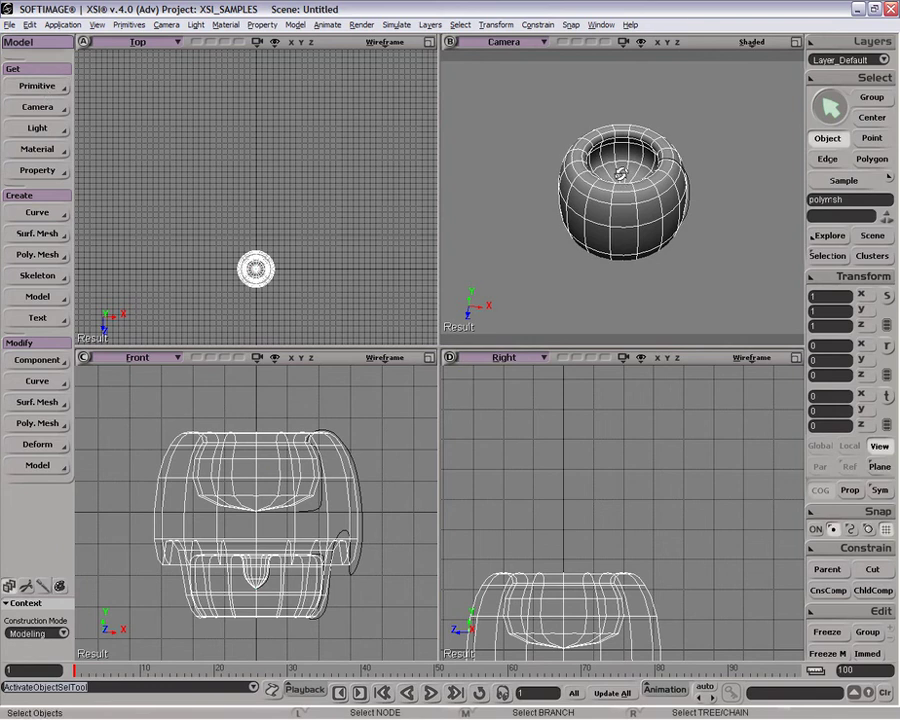
left_click_drag(621, 174, 629, 228)
left_click(39, 87)
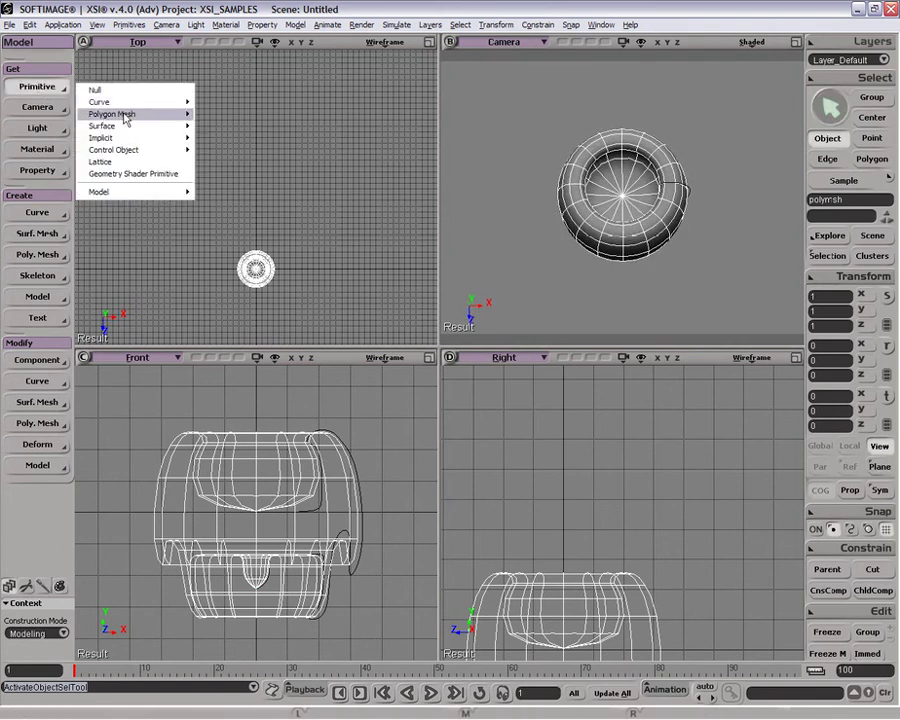
mouse_move(127, 120)
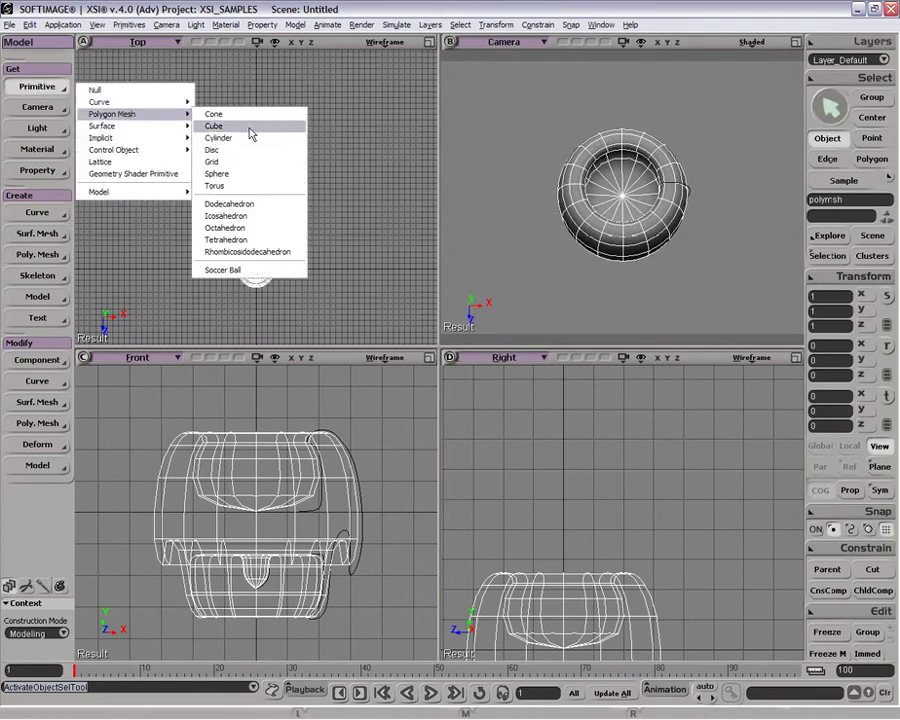
left_click(252, 118)
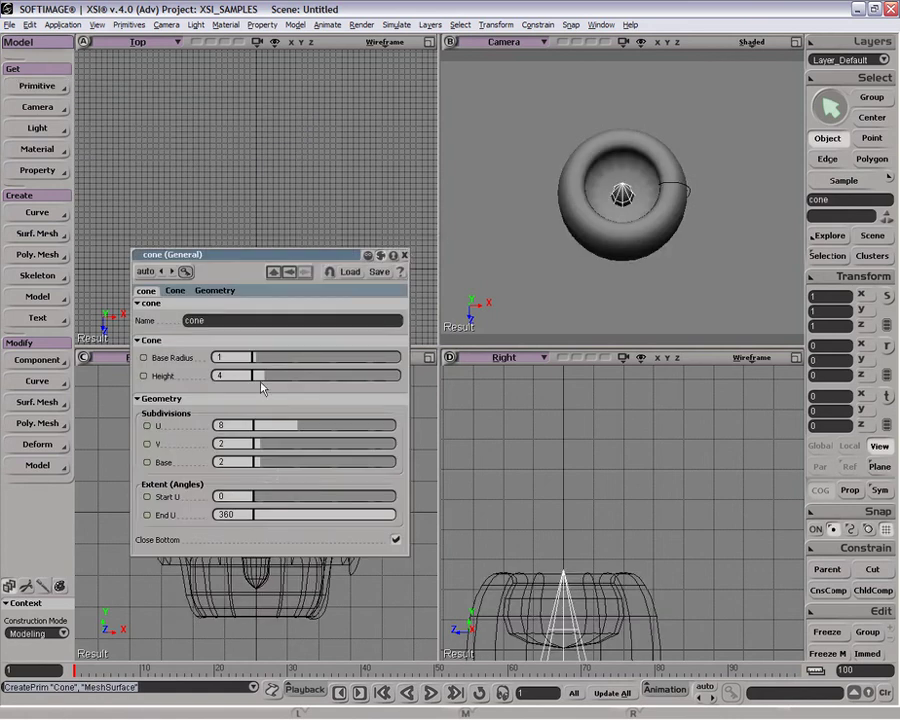
left_click_drag(267, 445, 272, 443)
left_click(404, 256)
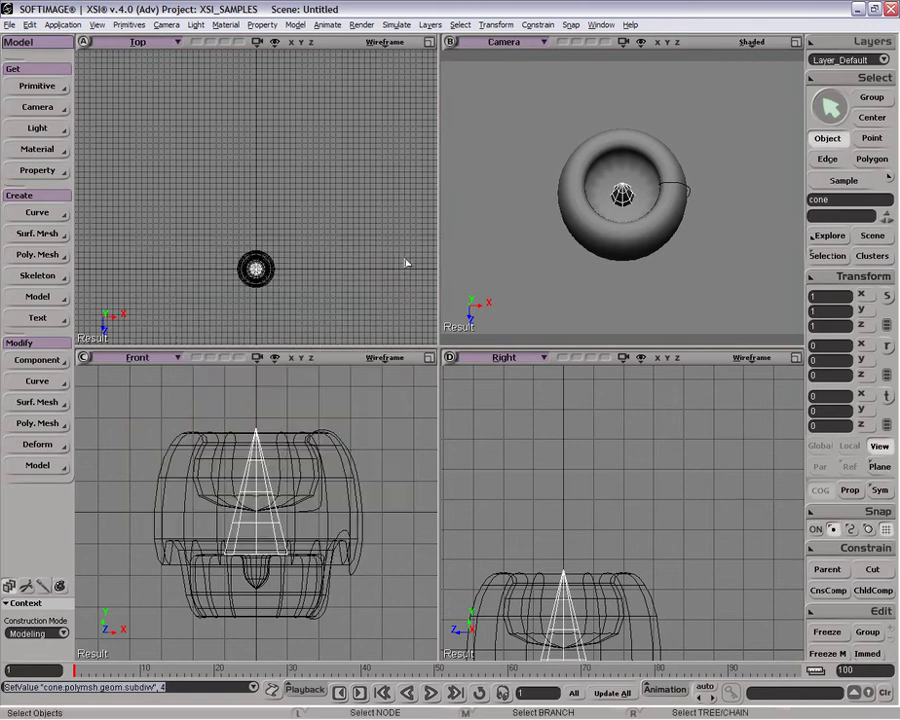
Scale the cone uniformly to about 0.407 and raise it to about Y 0.507 on the upper cavity floor.
key("x")
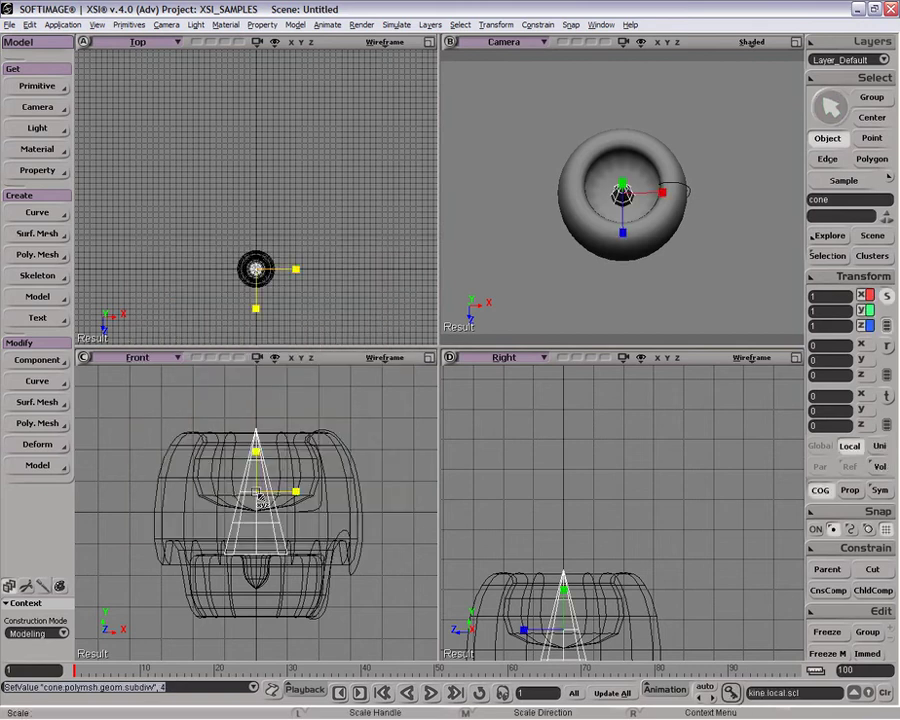
left_click_drag(256, 493, 221, 534)
key("v")
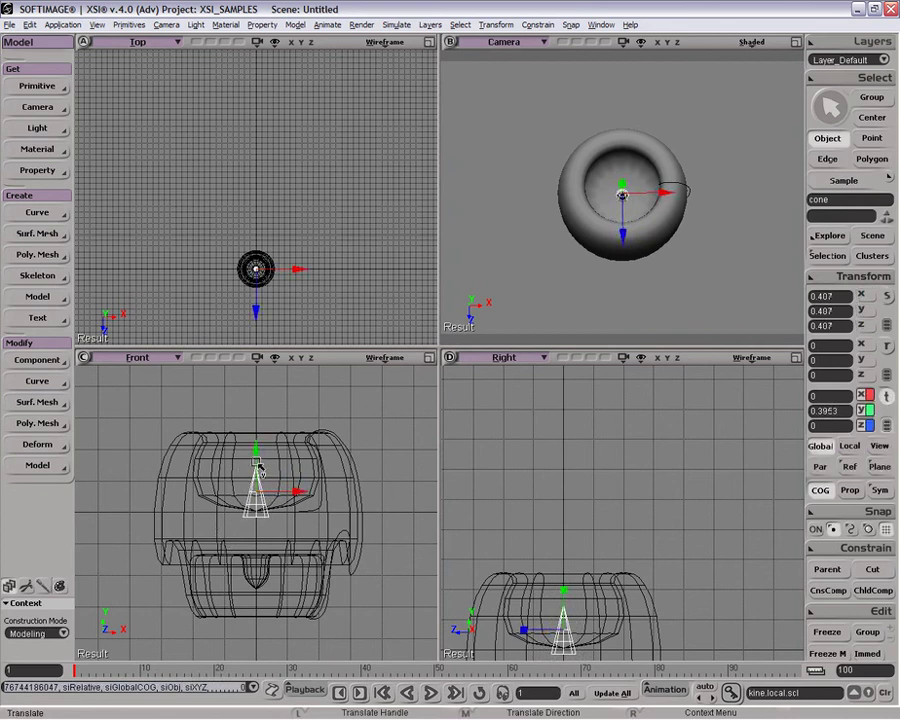
left_click_drag(258, 492, 259, 466)
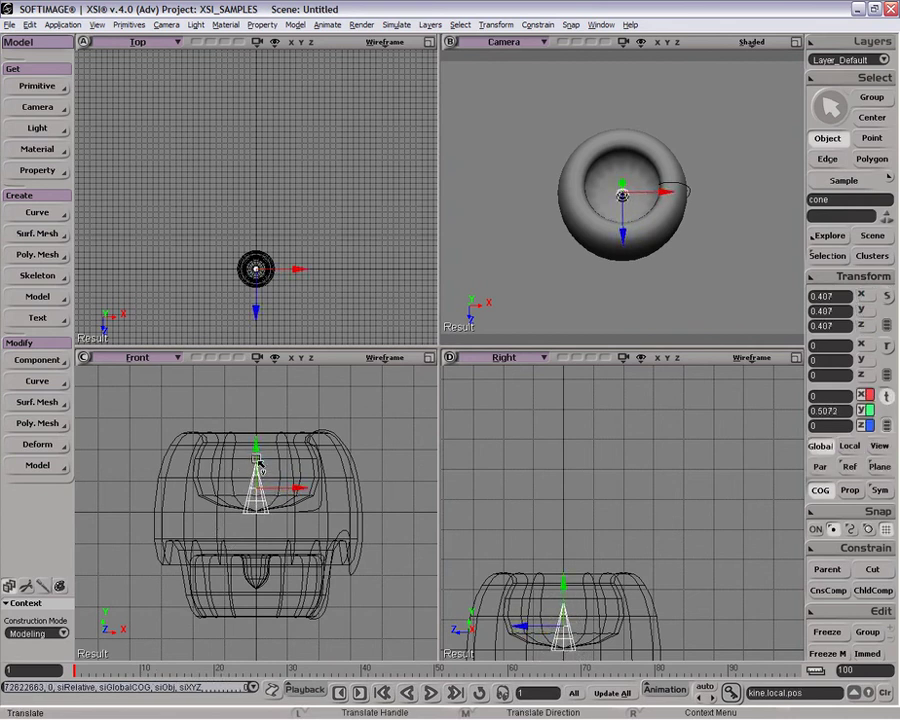
Scale the cone's intermediate point rows outward one after another to round it into a bullet shape, and deselect it.
key("t")
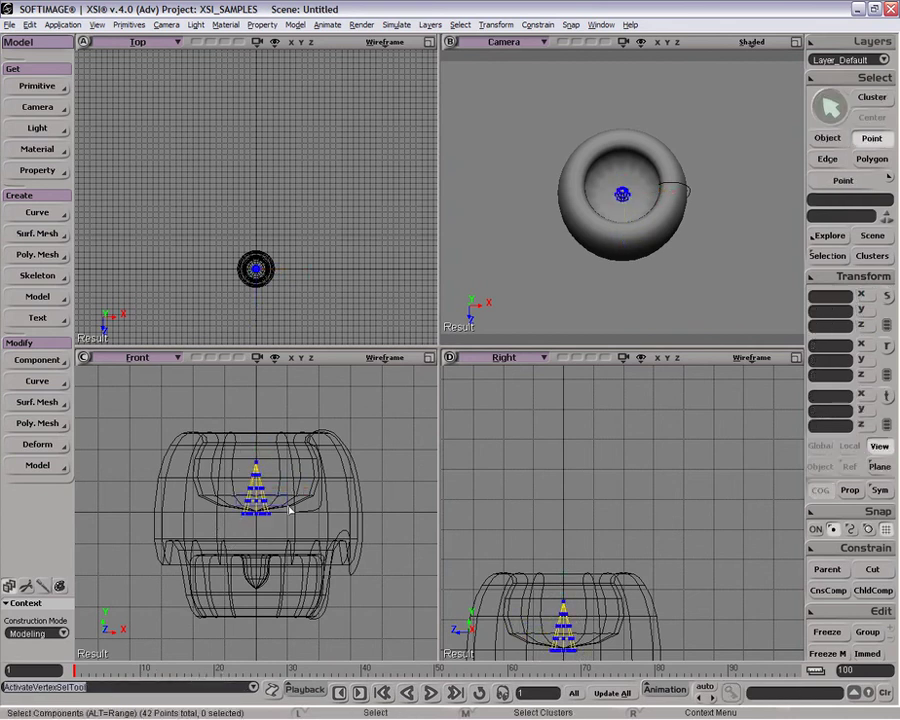
left_click_drag(289, 508, 291, 508)
key("x")
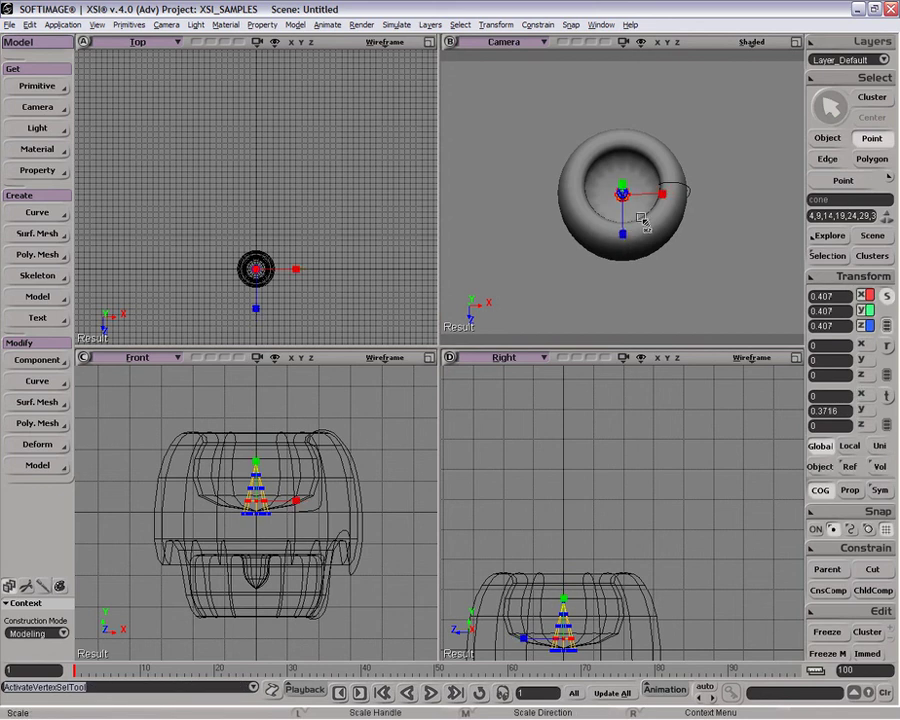
mouse_move(641, 219)
left_mouse_down()
mouse_move(654, 220)
mouse_move(660, 208)
mouse_move(652, 222)
left_mouse_up()
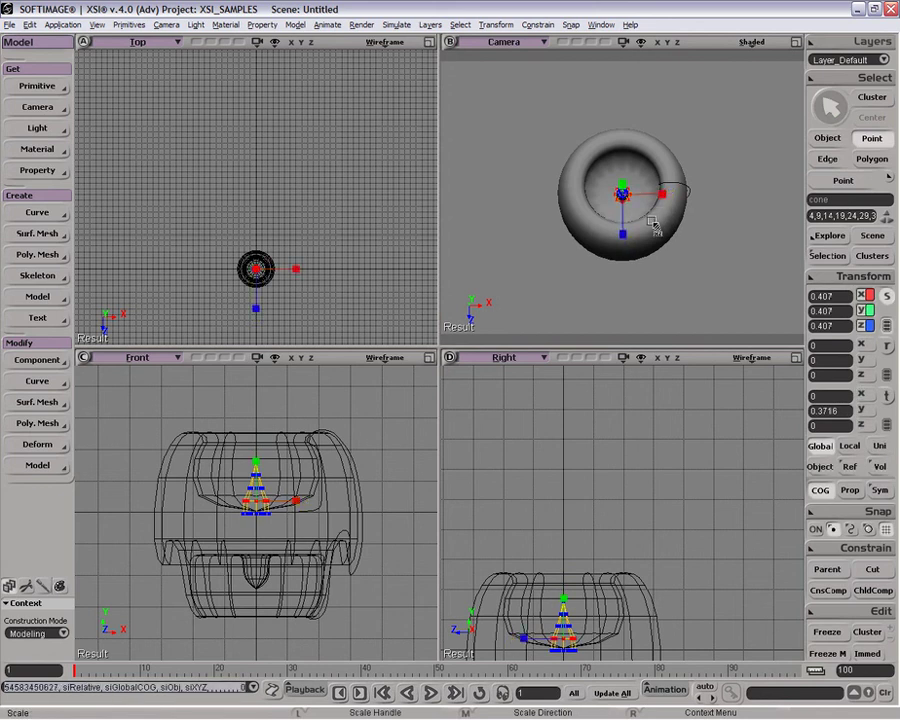
key("t")
left_click_drag(239, 480, 283, 495)
left_click_drag(634, 213, 699, 205)
key("t")
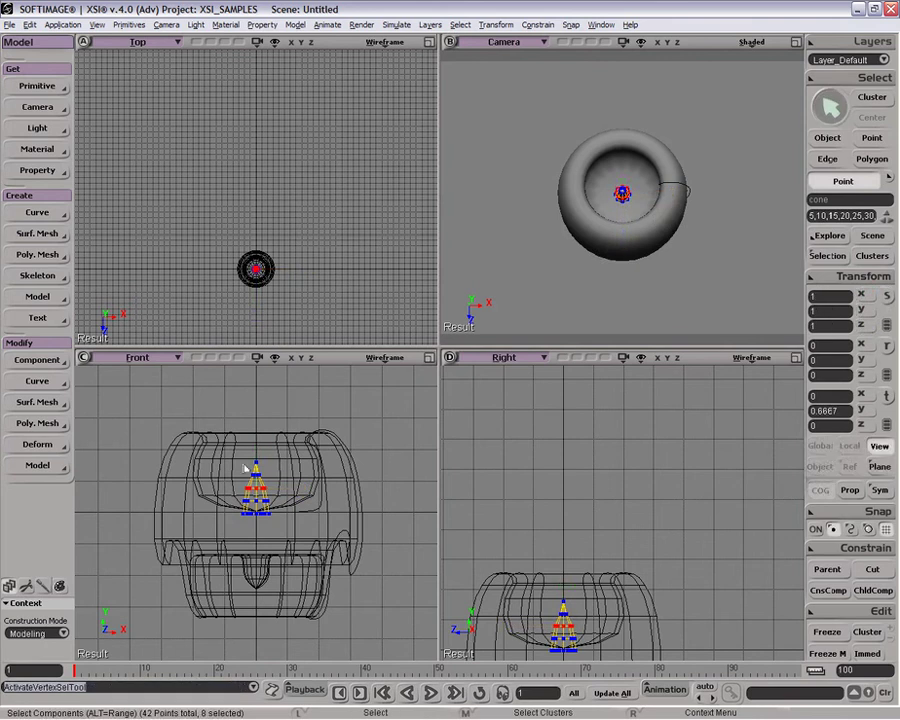
key("x")
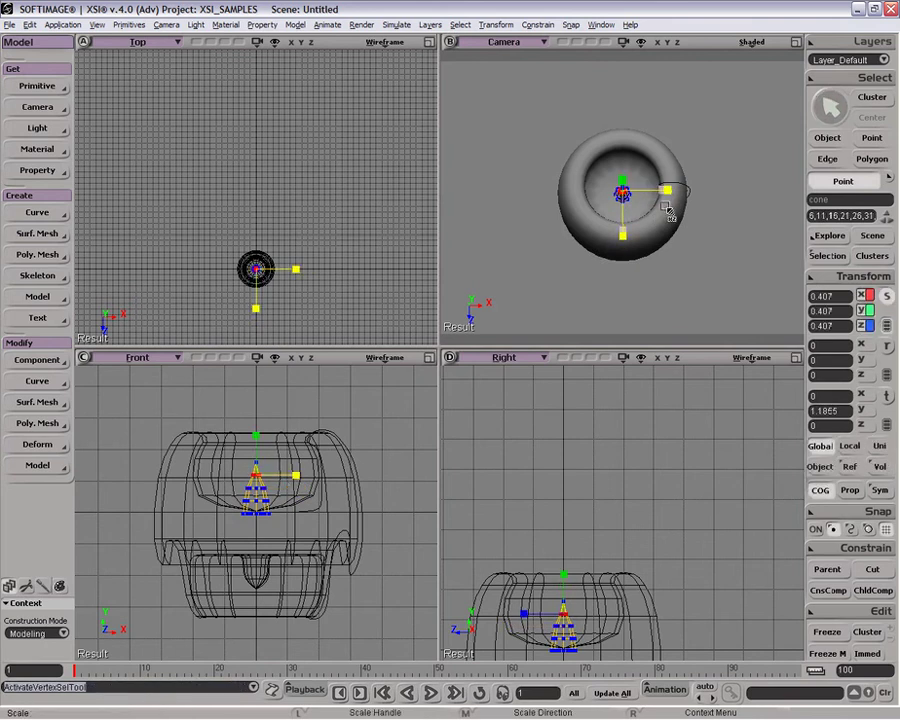
left_click_drag(682, 195, 758, 169)
key("space")
left_click(744, 174)
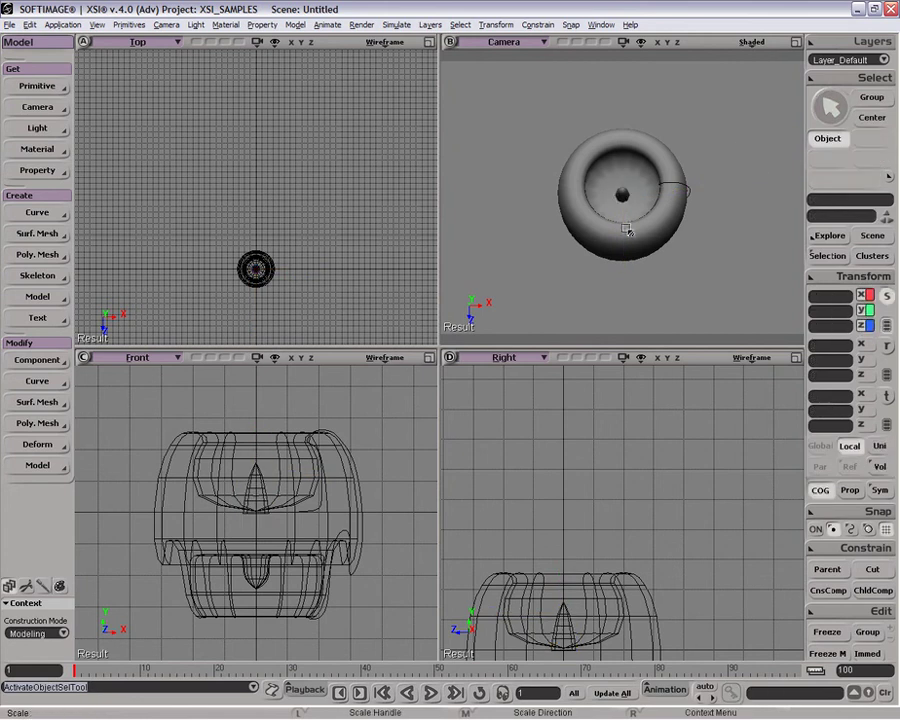
Reopen the cone's properties in a closer view and set its U subdivisions to 8.
key("p")
left_click_drag(638, 202, 660, 279)
key("o")
key("space")
left_click(622, 193)
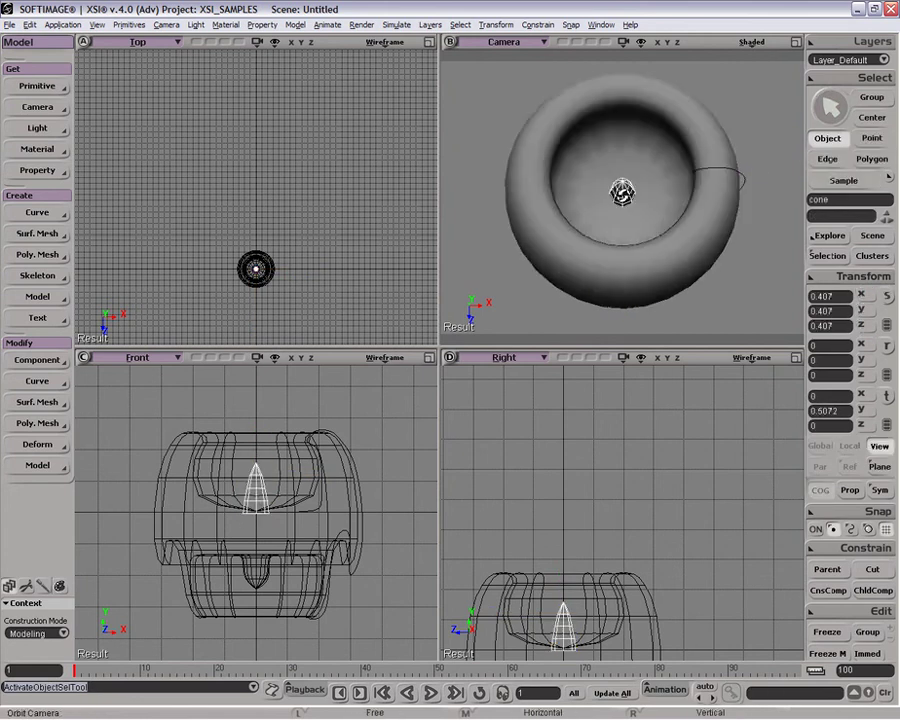
key("Return")
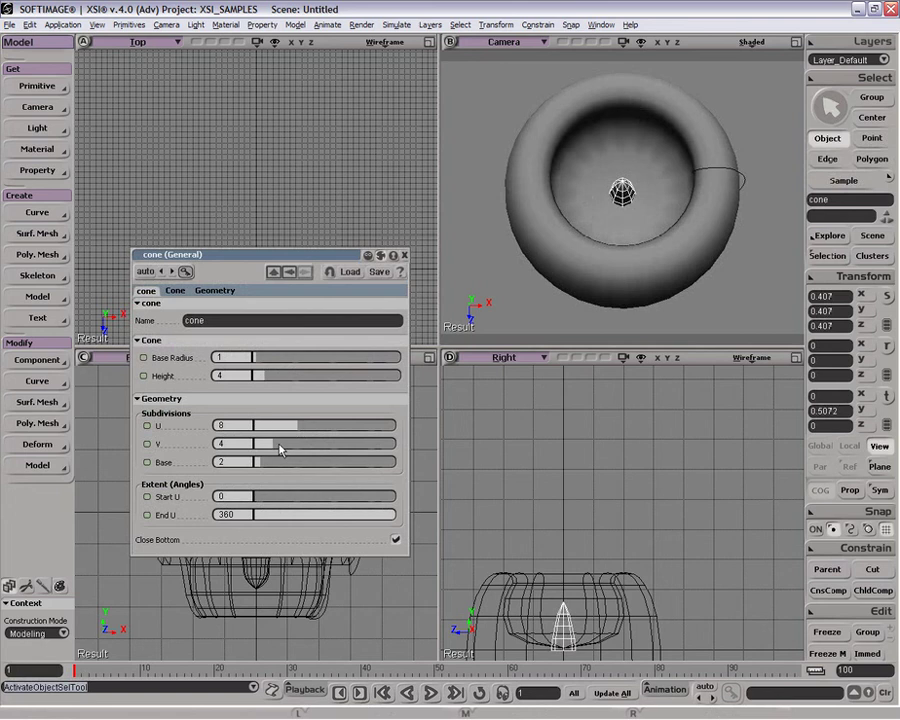
mouse_move(295, 428)
left_mouse_down()
mouse_move(339, 430)
mouse_move(297, 426)
left_mouse_up()
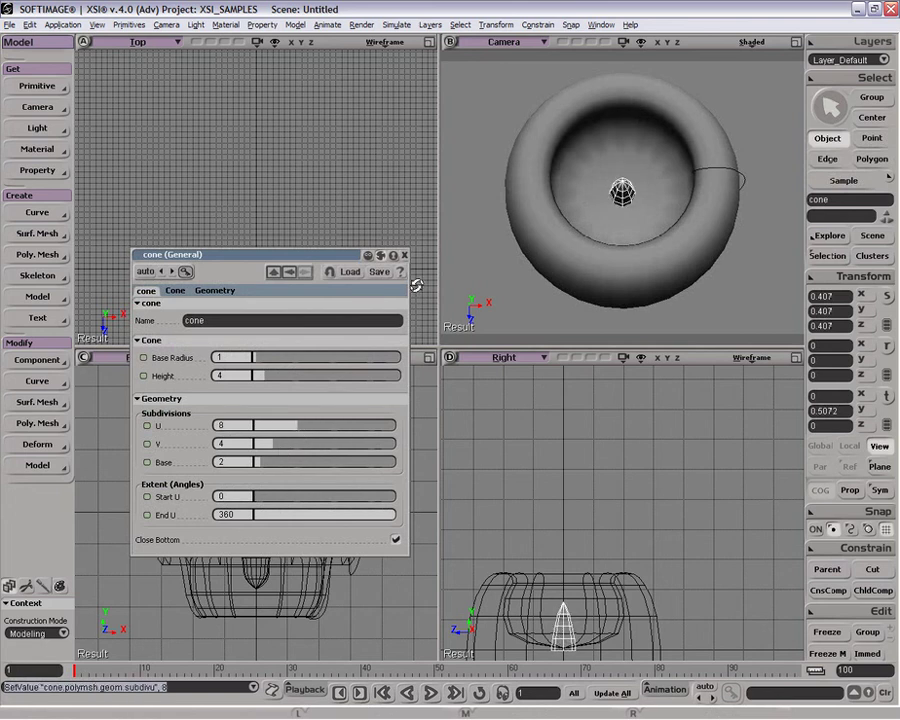
left_click(405, 256)
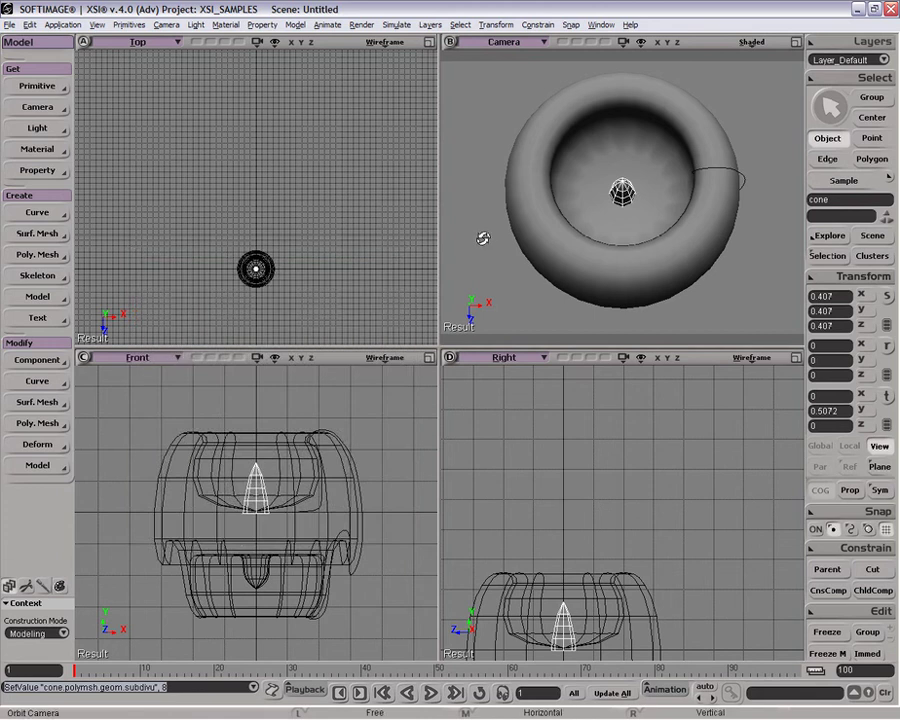
key("space")
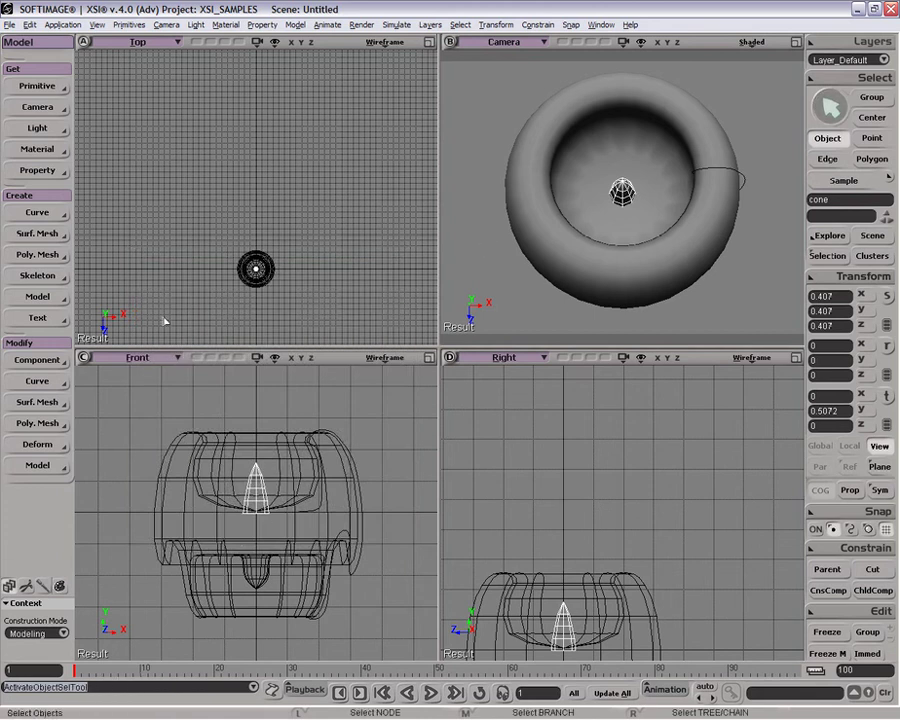
Create a polygon mesh cube with length 8 and single subdivisions around the body.
left_click(37, 86)
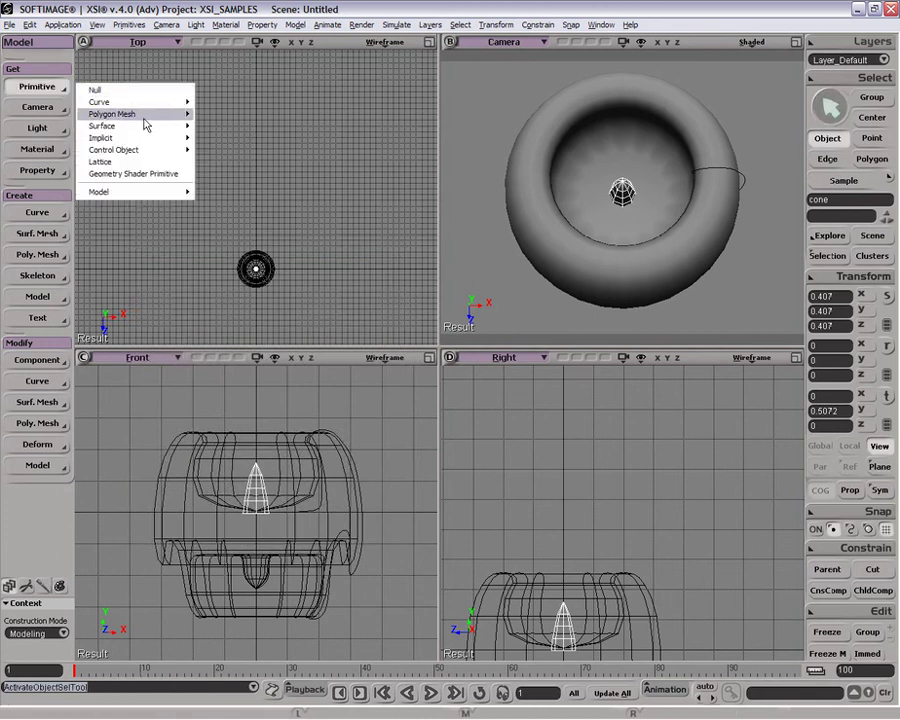
mouse_move(140, 114)
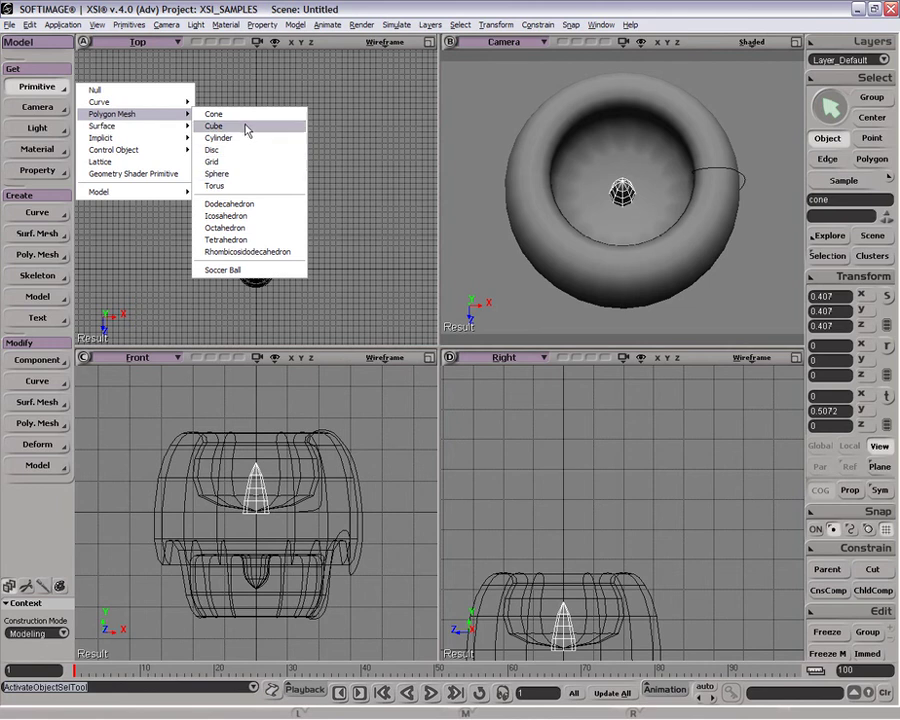
left_click(245, 126)
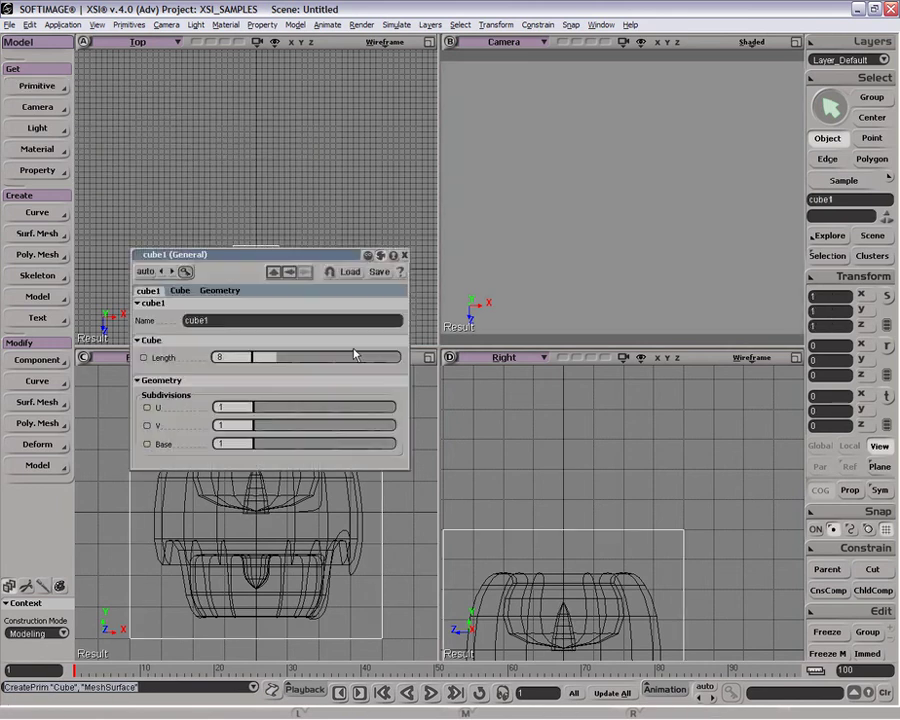
left_click(404, 256)
Scale the cube into a thin strip of about 0.5465 × 0.0116 × 0.0581 and move it to about X 2.19, Y 0.81 beside the cone.
key("x")
left_click_drag(257, 470, 260, 542)
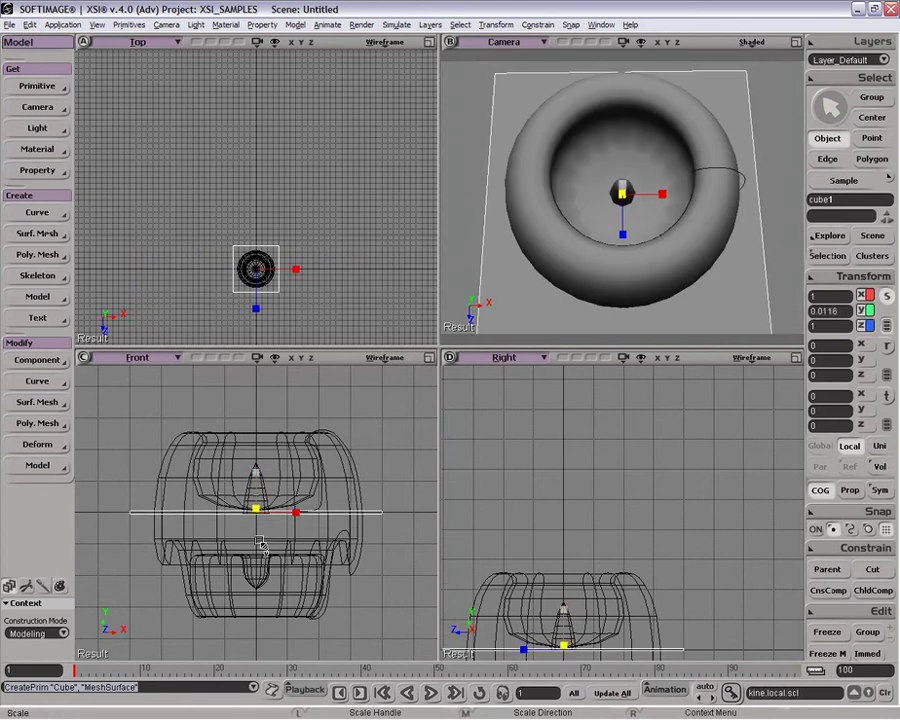
left_click_drag(258, 309, 264, 274)
key("v")
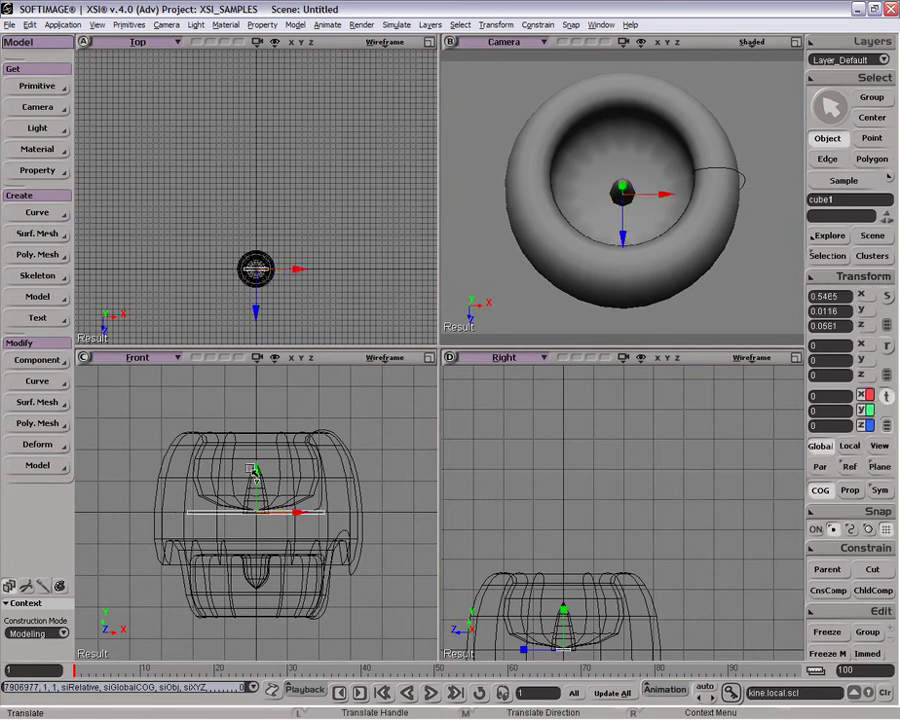
left_click_drag(282, 517, 330, 473)
key("space")
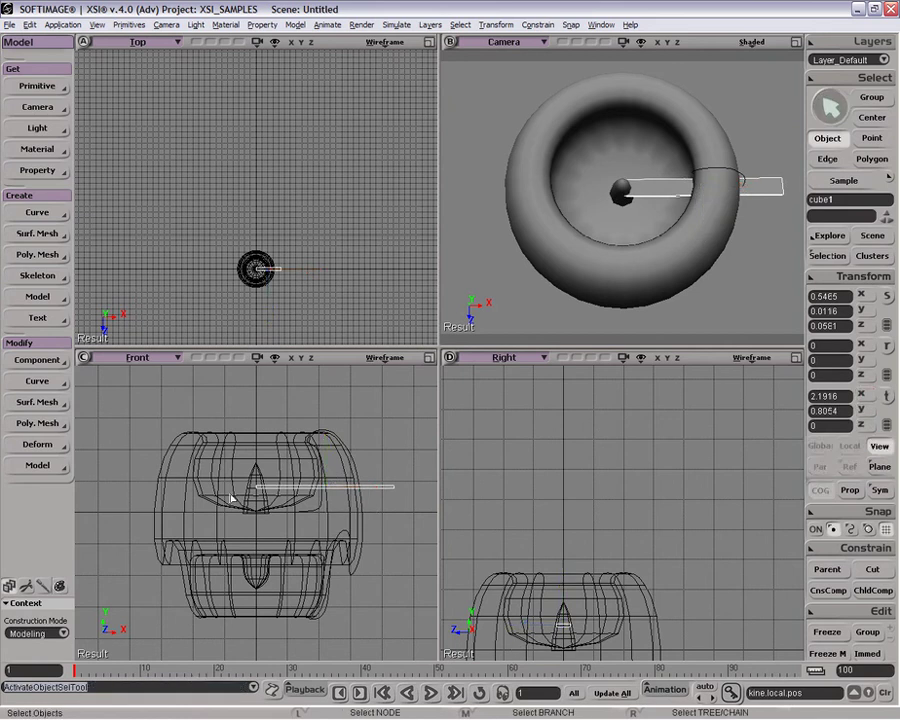
Select the cone and raise it to about Y 1 so the strip meets its lower part.
left_click(253, 487)
key("v")
mouse_move(256, 463)
left_mouse_down()
mouse_move(256, 450)
mouse_move(257, 461)
left_mouse_up()
key("space")
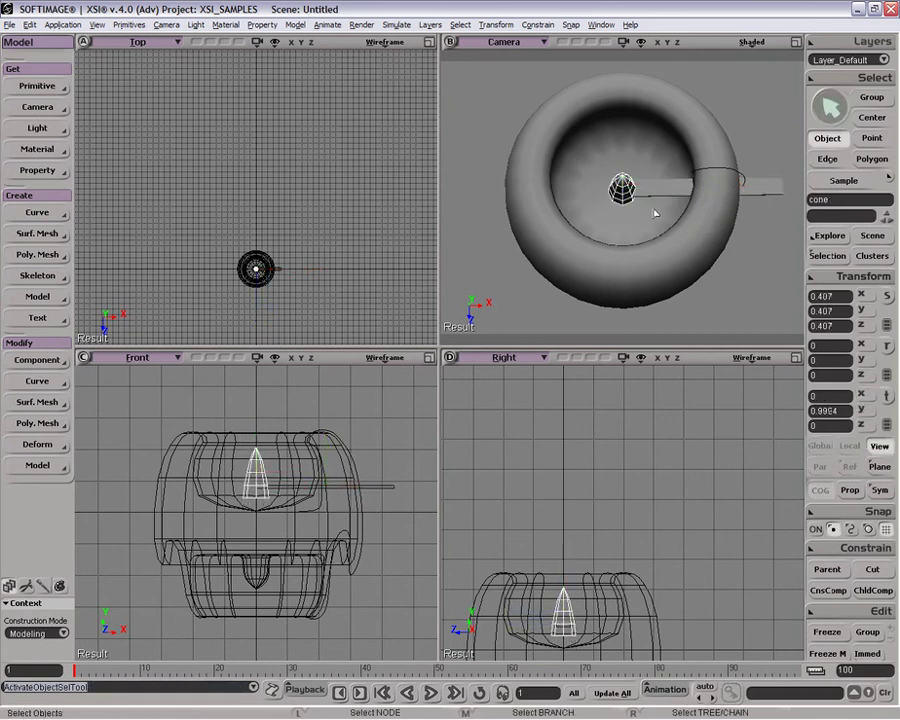
Select the flat strip and shorten it to an X scale of about 0.362.
left_click(656, 190)
key("x")
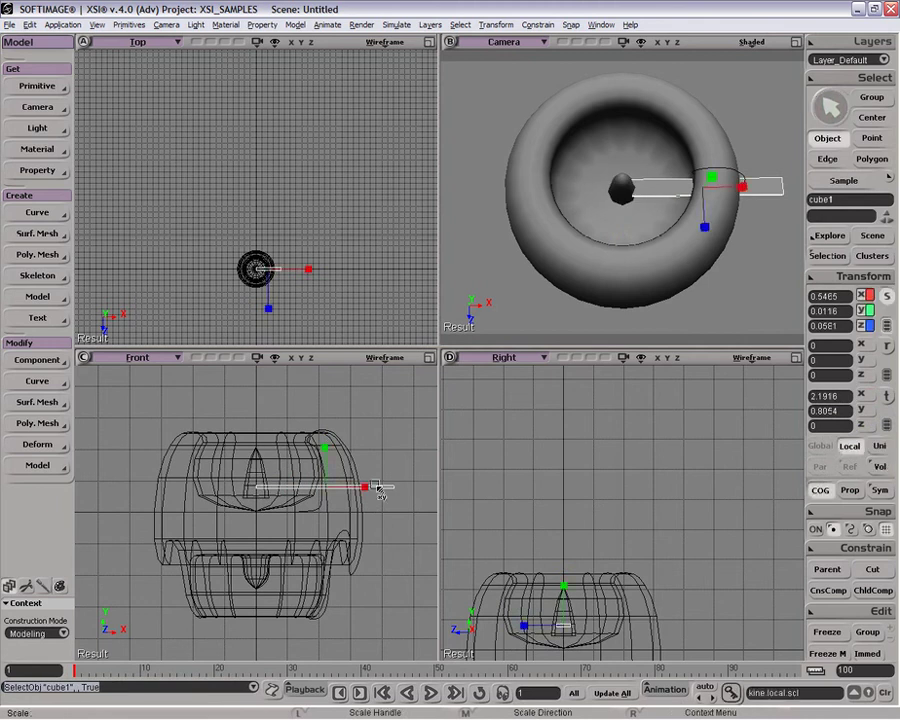
left_click_drag(376, 486, 312, 480)
Move the flat strip to about X 1.565 beside the cone and rotate it to about 17.4° around X.
key("v")
key("c")
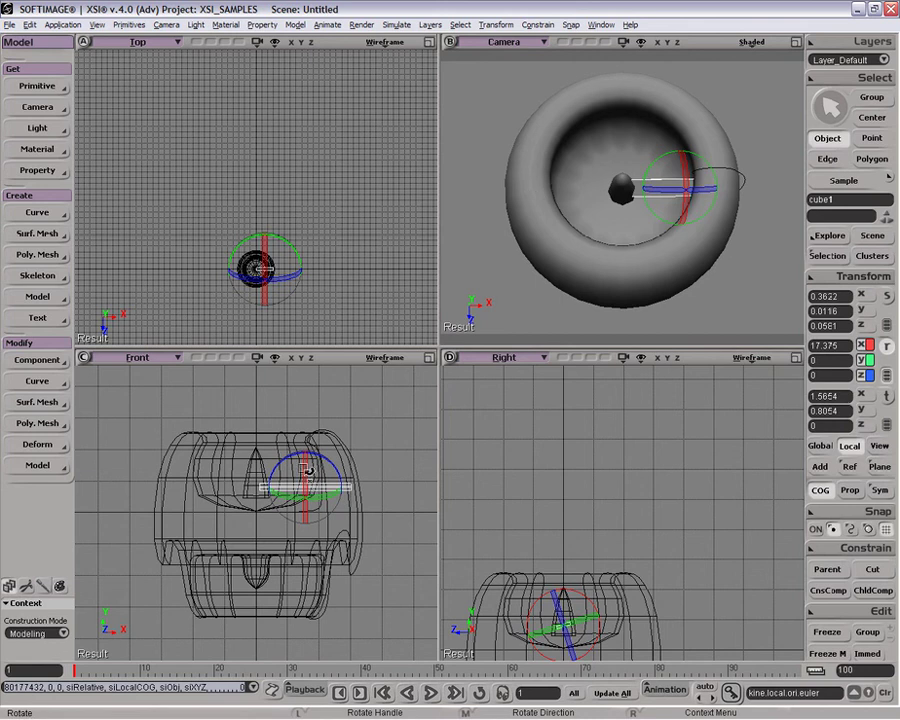
Select the four points at the blade's inner end and scale them narrower so the blade tapers toward the cone.
key("t")
left_click_drag(252, 476, 270, 508)
key("c")
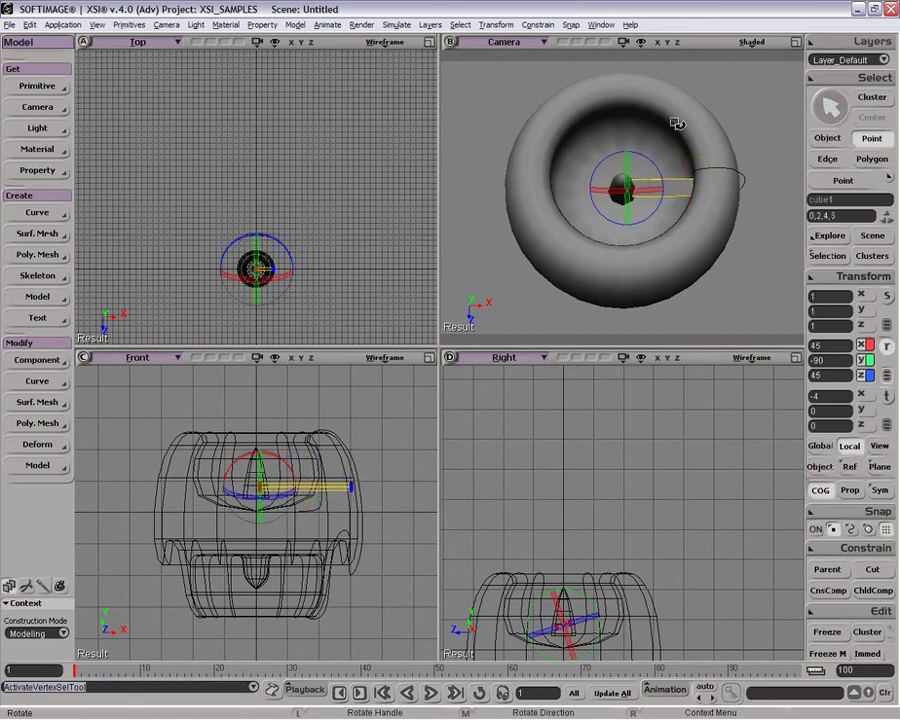
key("x")
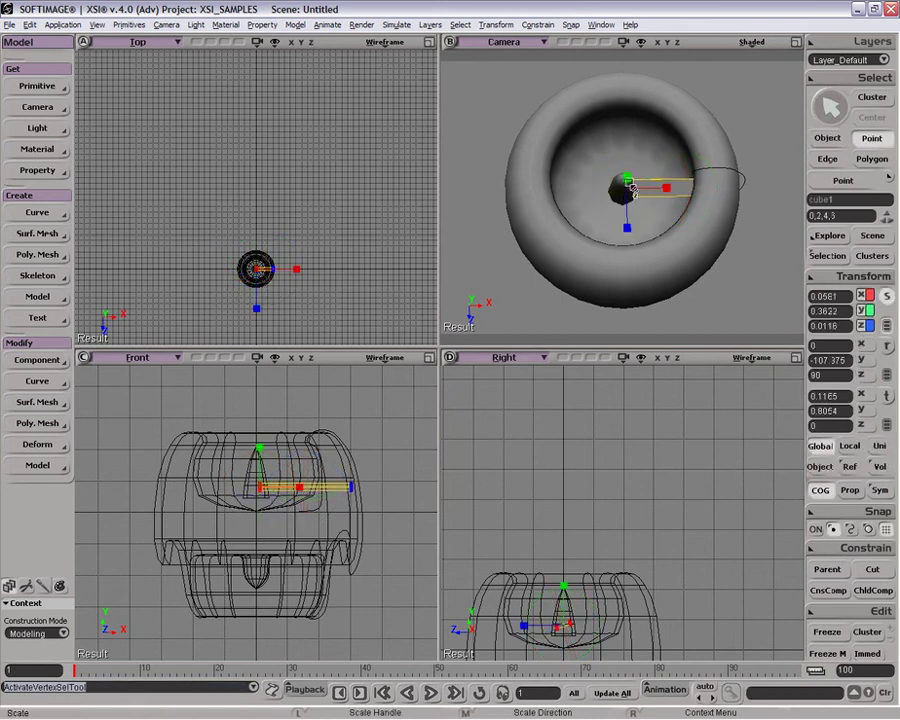
left_click_drag(630, 207, 632, 198)
key("space")
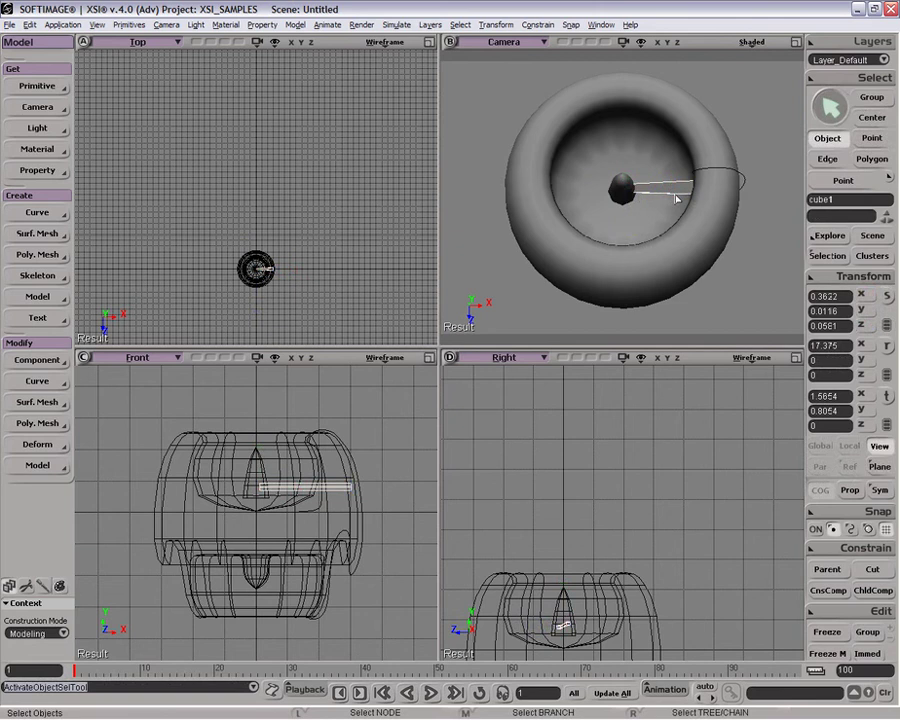
Move only the blade's center to X 0 on the cone's axis, using grid snapping.
left_click(875, 118)
key("v")
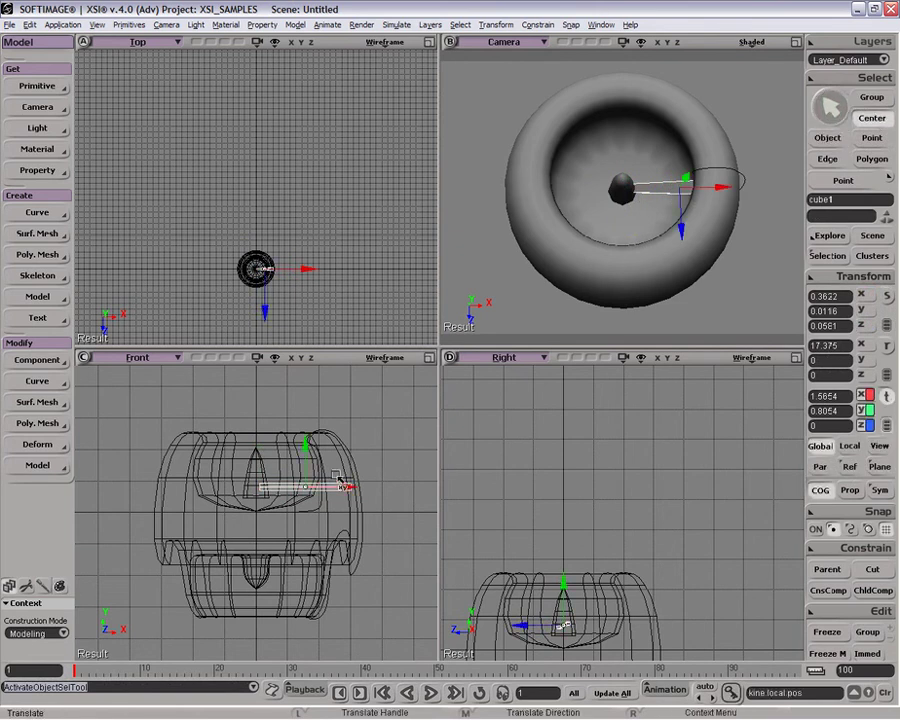
left_click_drag(331, 490, 283, 494)
left_click(827, 529)
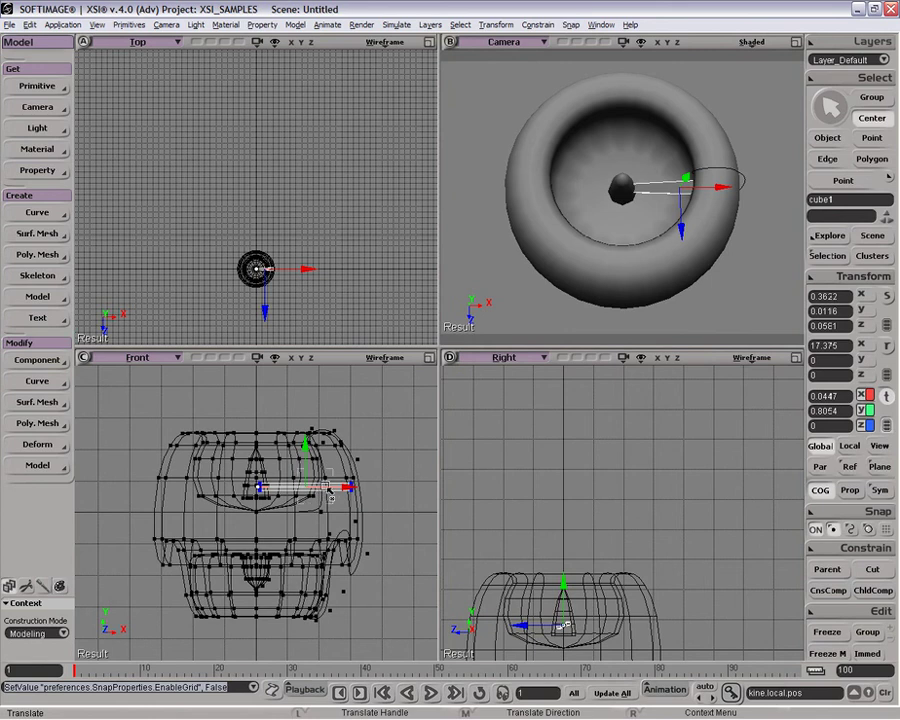
left_click_drag(344, 487, 312, 497)
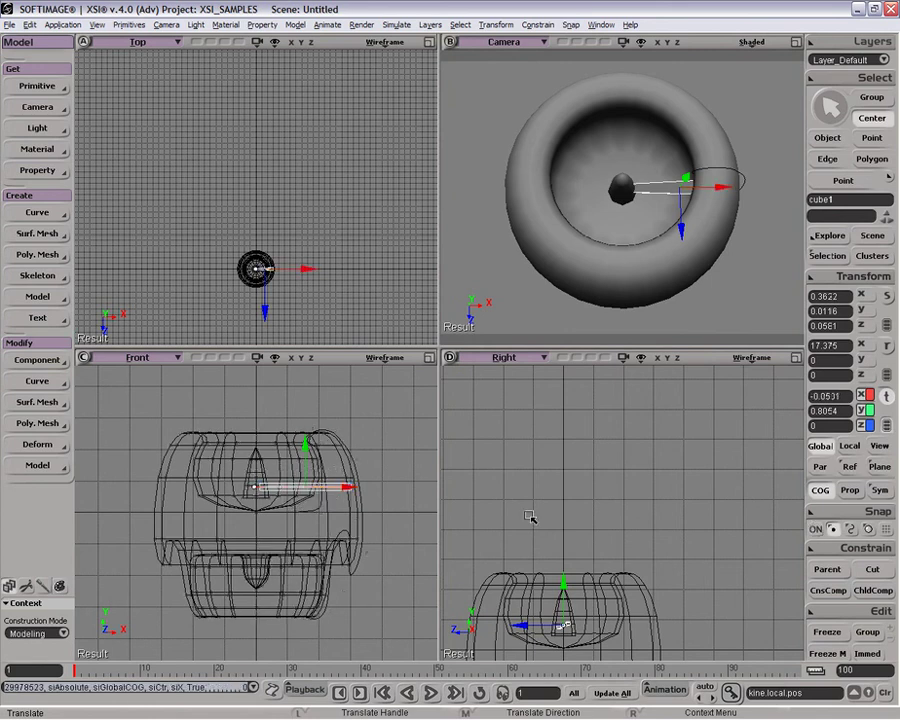
left_click(876, 529)
left_click(885, 529)
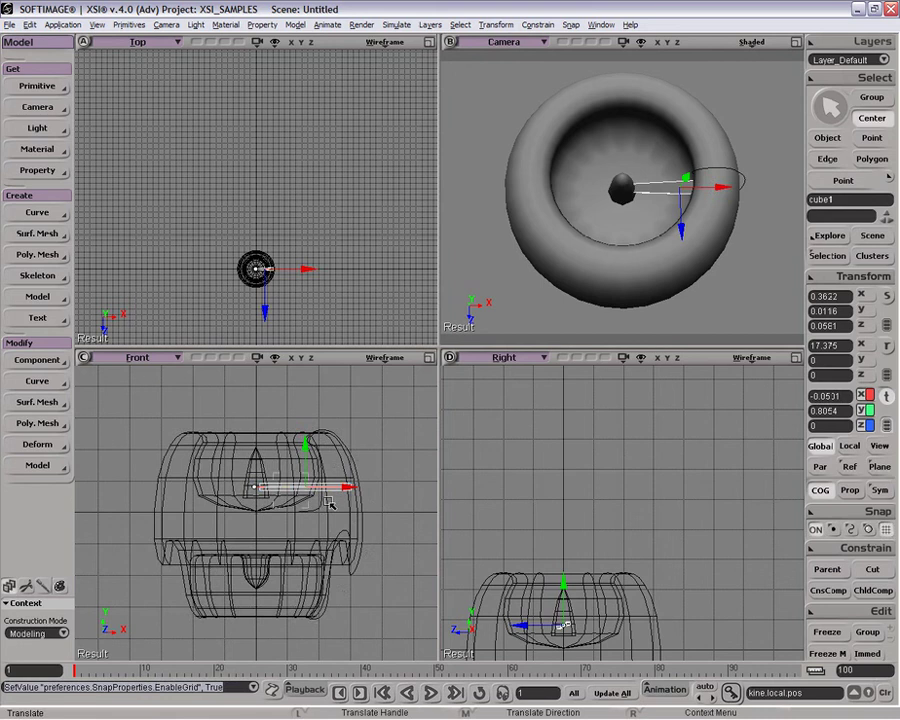
left_click_drag(330, 489, 340, 489)
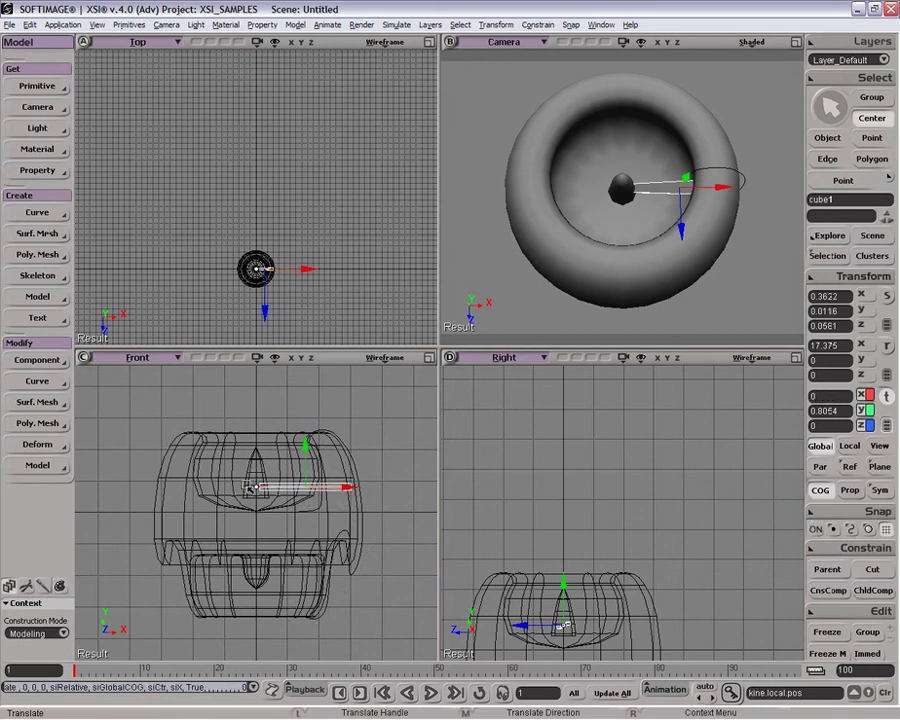
key("space")
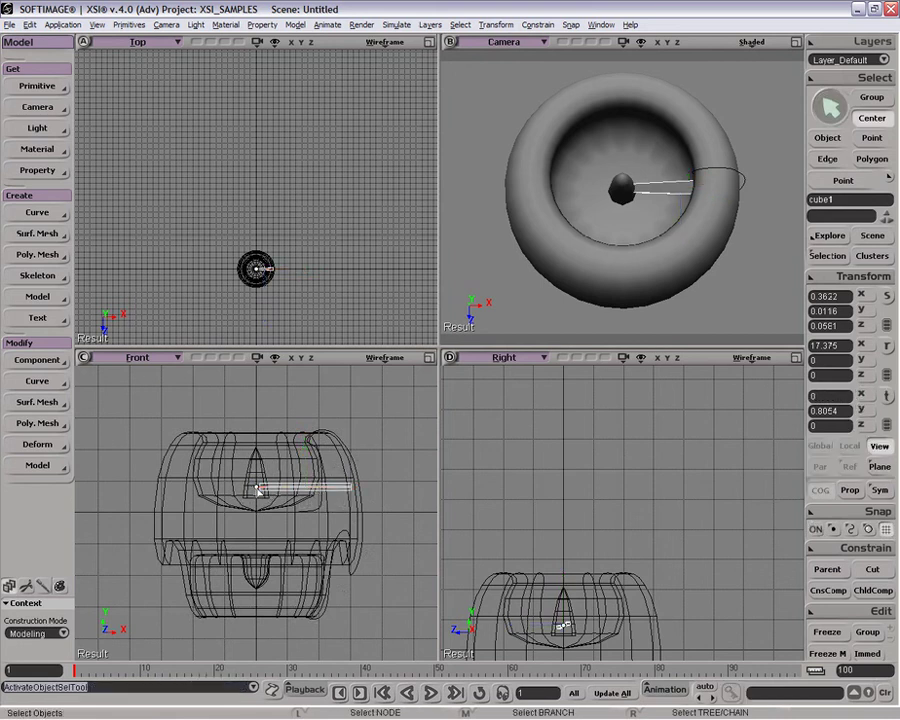
left_click(827, 138)
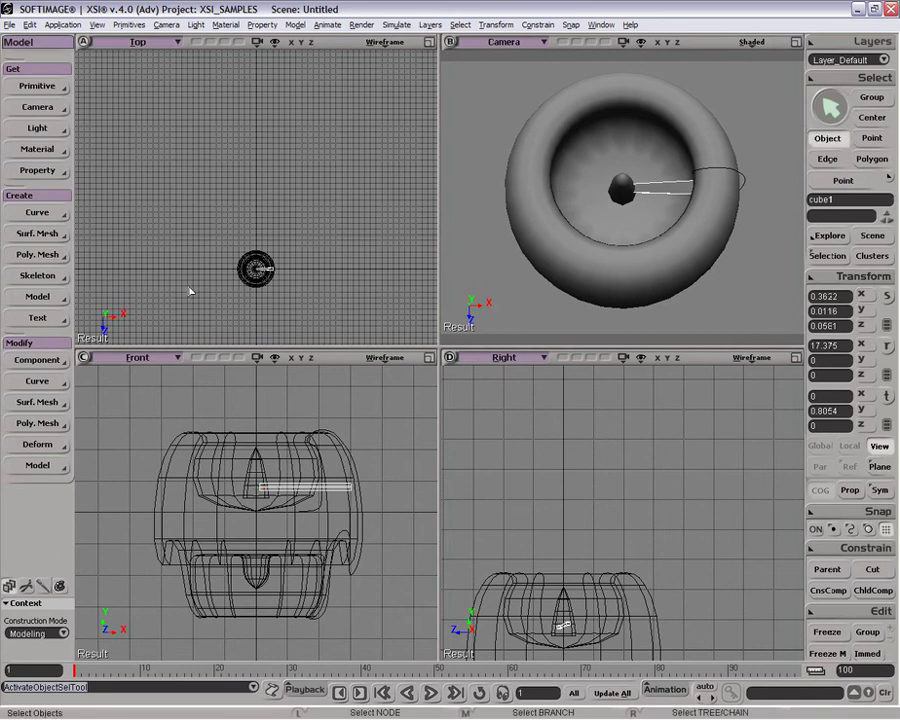
Duplicate the blade 24 times with a Y rotation of 15° per copy to form a full fan around the cone.
left_click(31, 25)
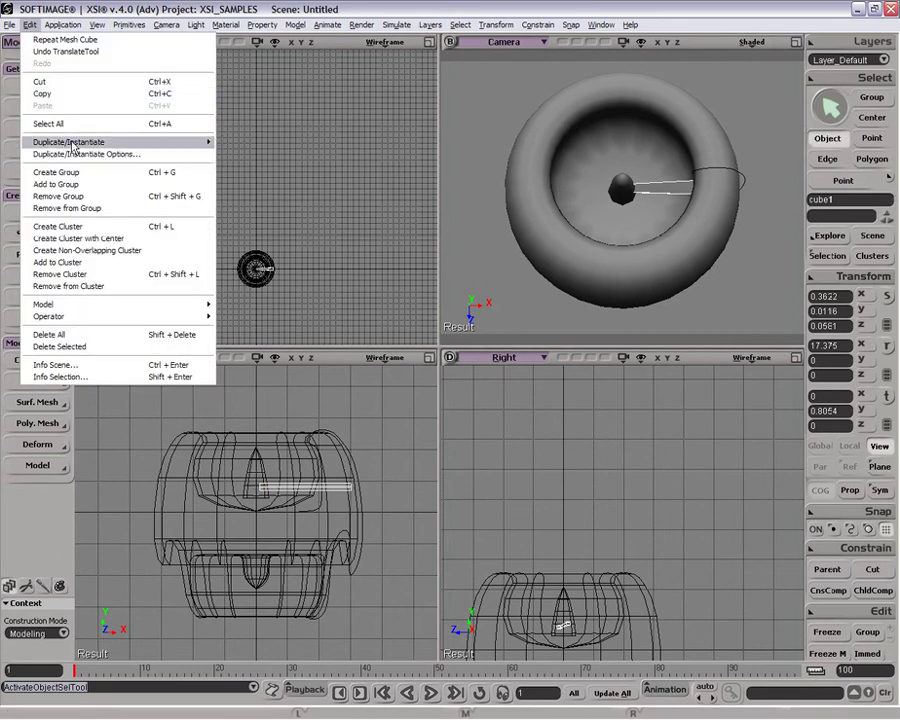
mouse_move(150, 142)
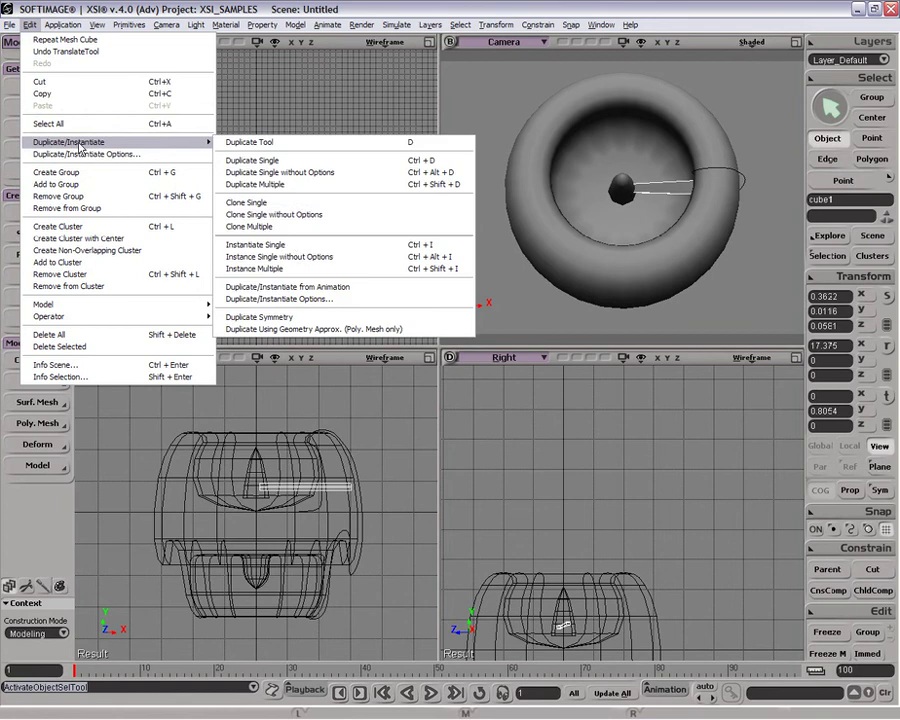
left_click(300, 184)
left_click_drag(412, 286, 591, 303)
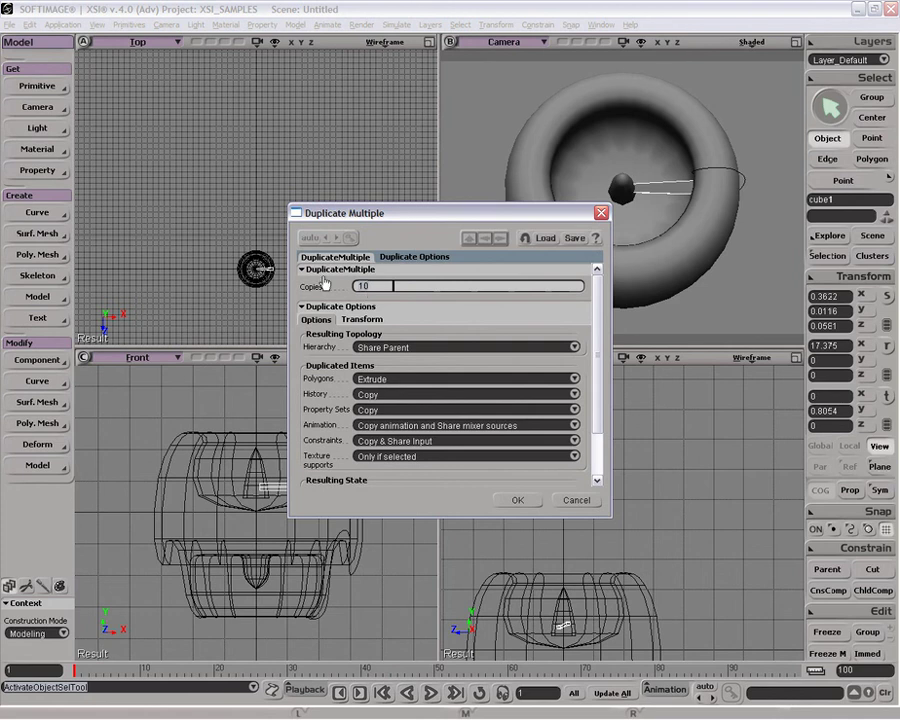
left_click(362, 319)
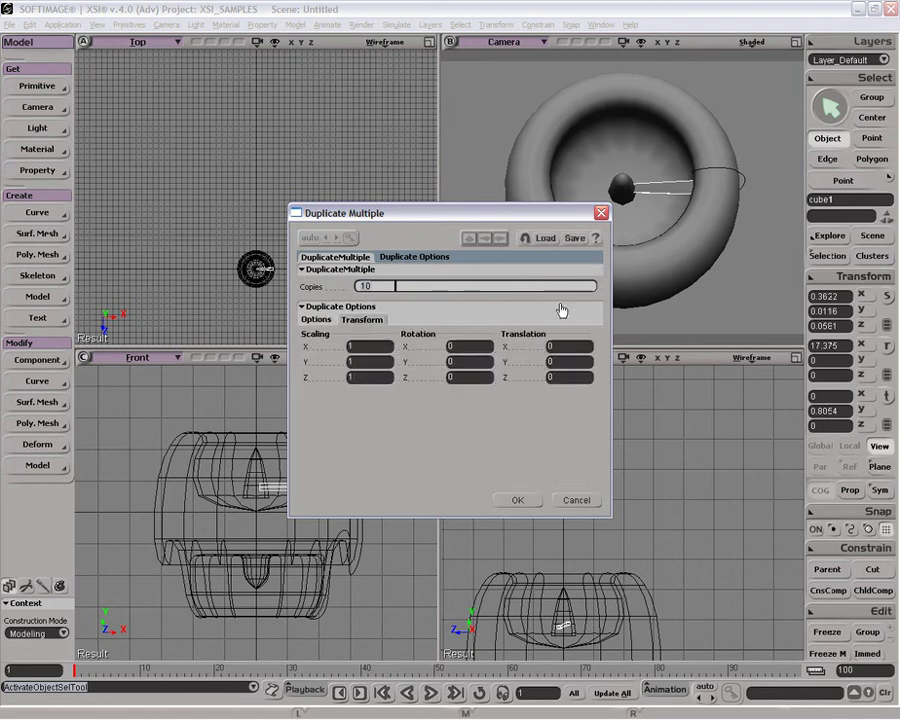
left_click_drag(534, 217, 362, 132)
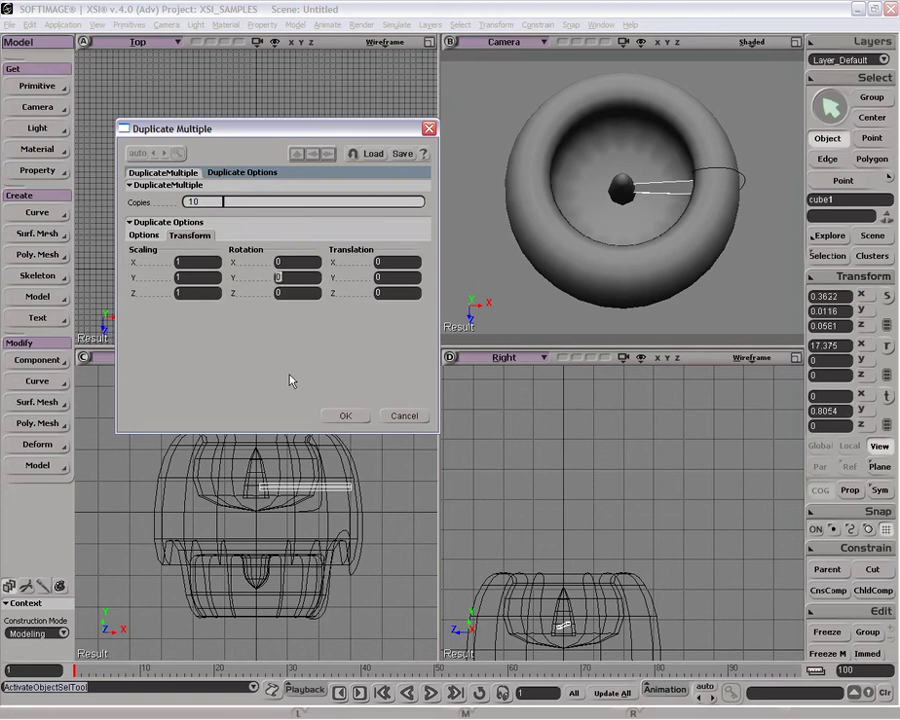
type("15")
key("Return")
key("Return")
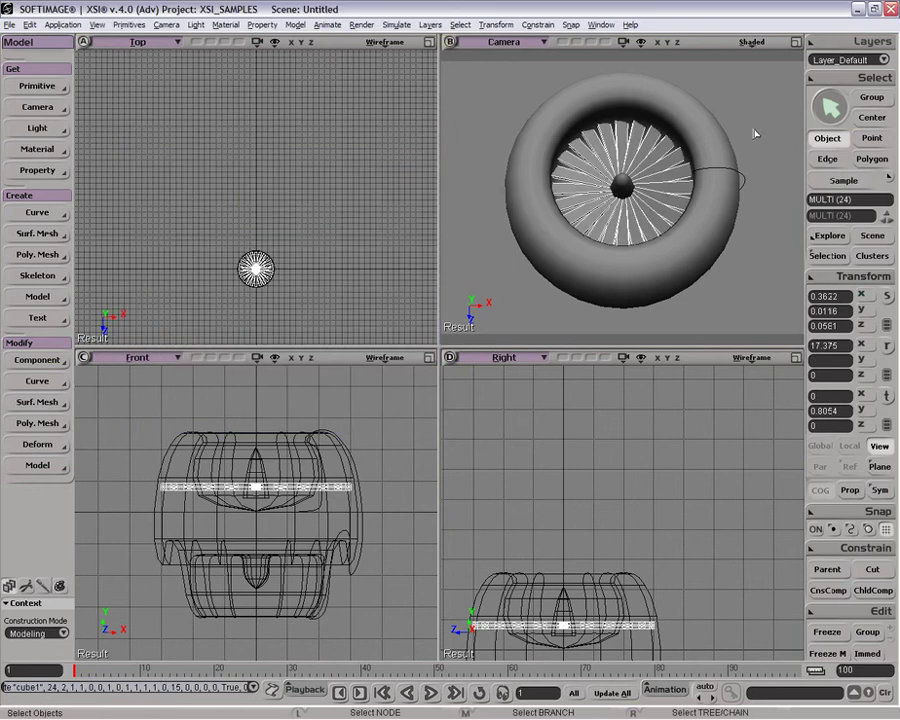
Duplicate the ring of fan blades and lower the copies to about Y -1.88, inside the lower engine section.
key("o")
left_click_drag(735, 137, 640, 197)
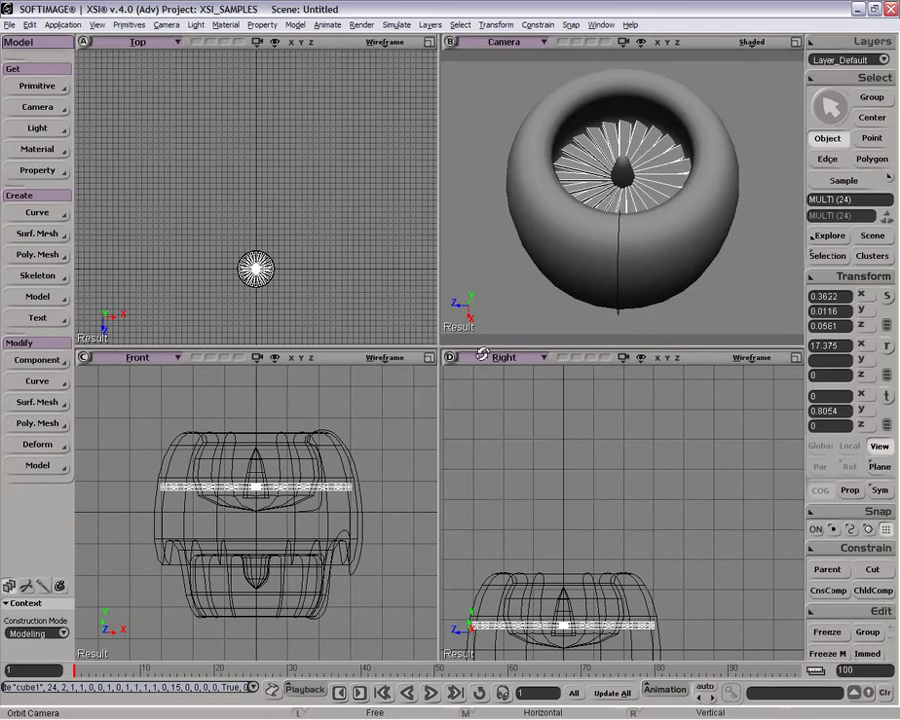
key("space")
key("ctrl")
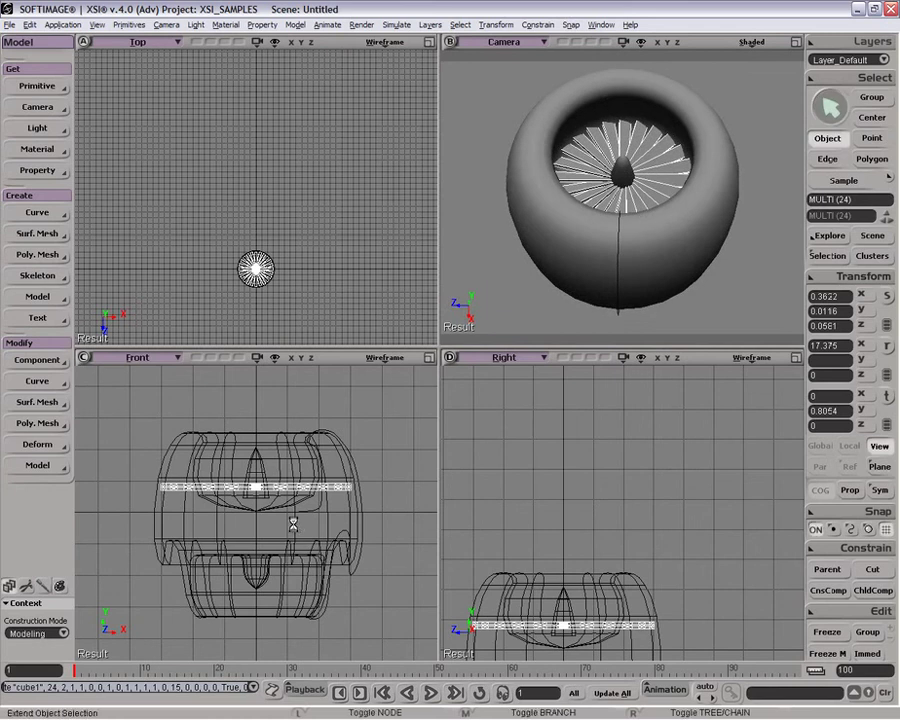
key("v")
left_click_drag(259, 460, 259, 543)
Scale the lower fan blades to about X 0.266 and Z 0.043 so they fit inside the smaller lower housing.
key("x")
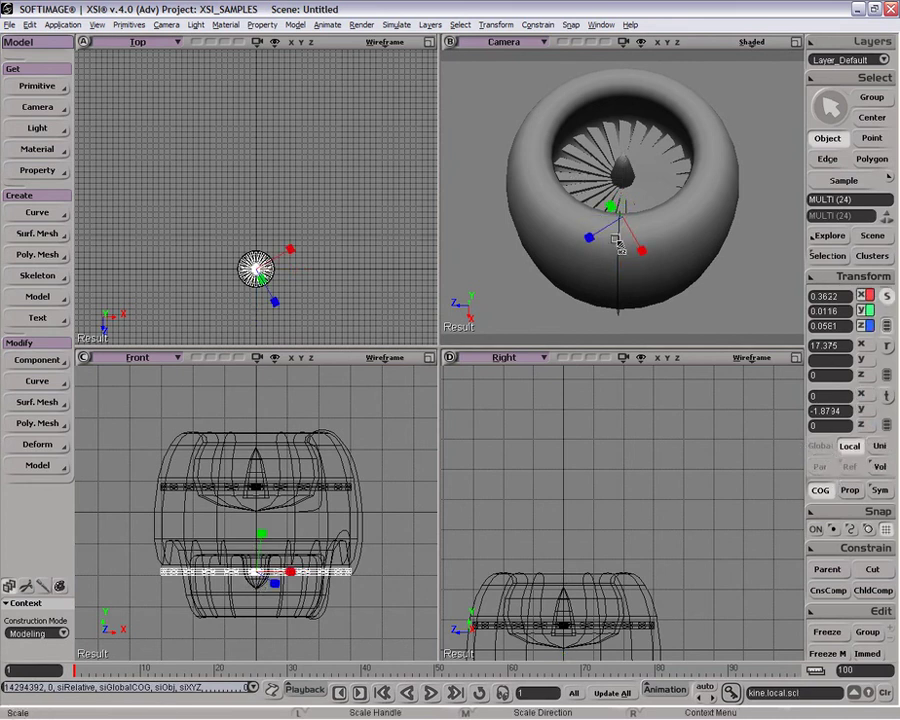
left_click_drag(615, 249, 621, 222)
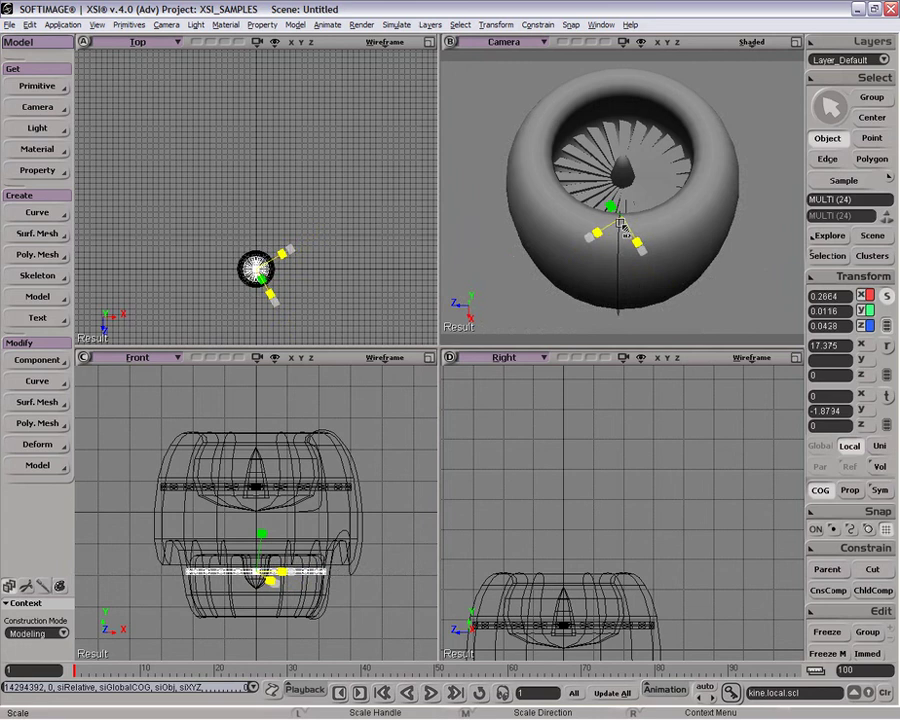
key("space")
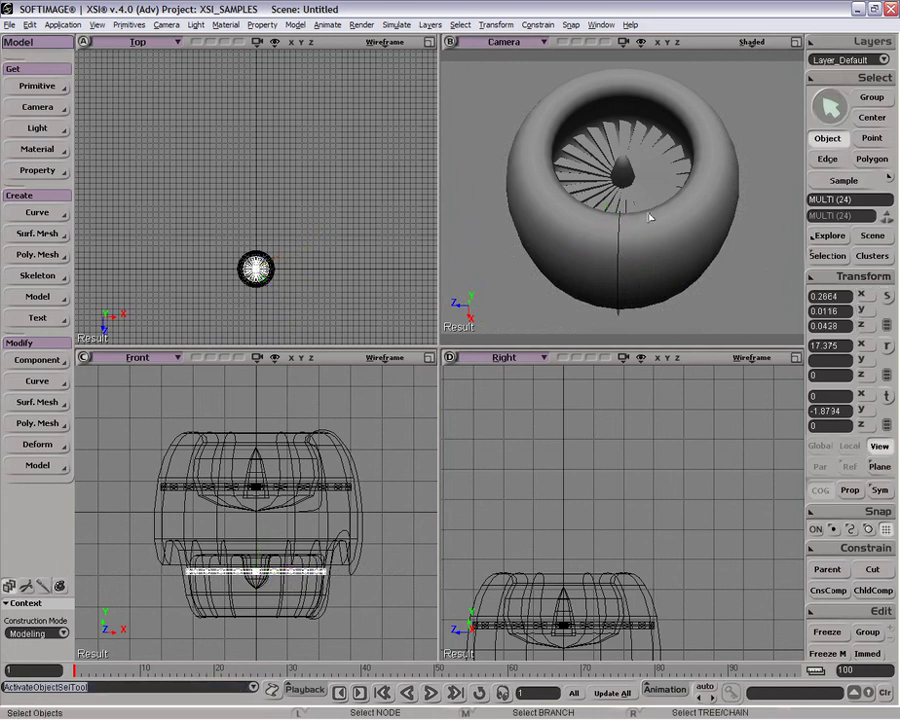
Open the scene explorer and create a null for grouping the engine parts.
left_click_drag(655, 236, 721, 285)
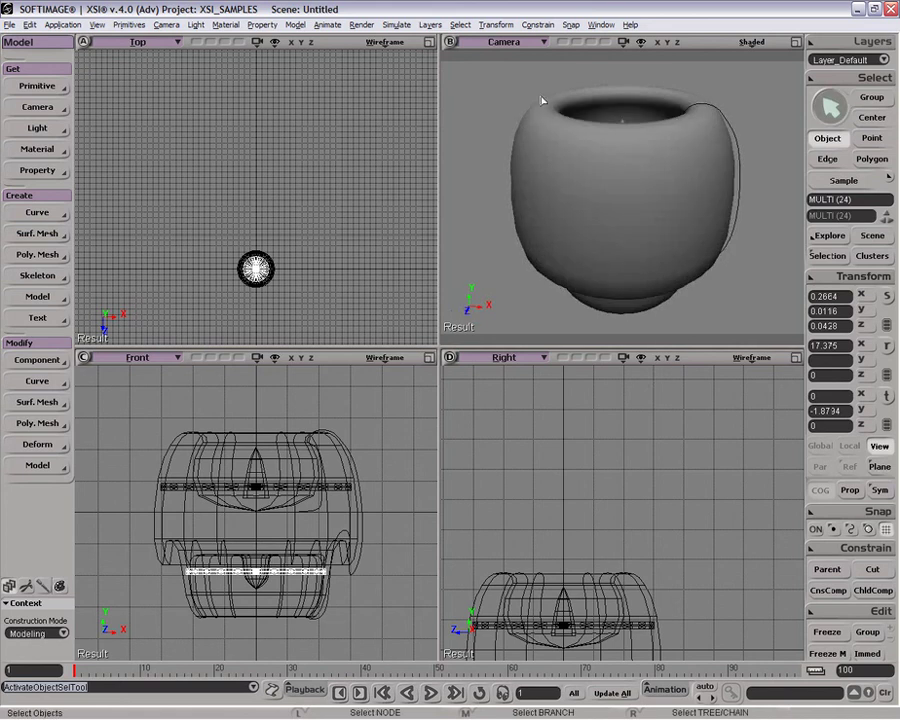
mouse_move(542, 100)
left_mouse_down()
mouse_move(680, 283)
mouse_move(706, 276)
left_mouse_up()
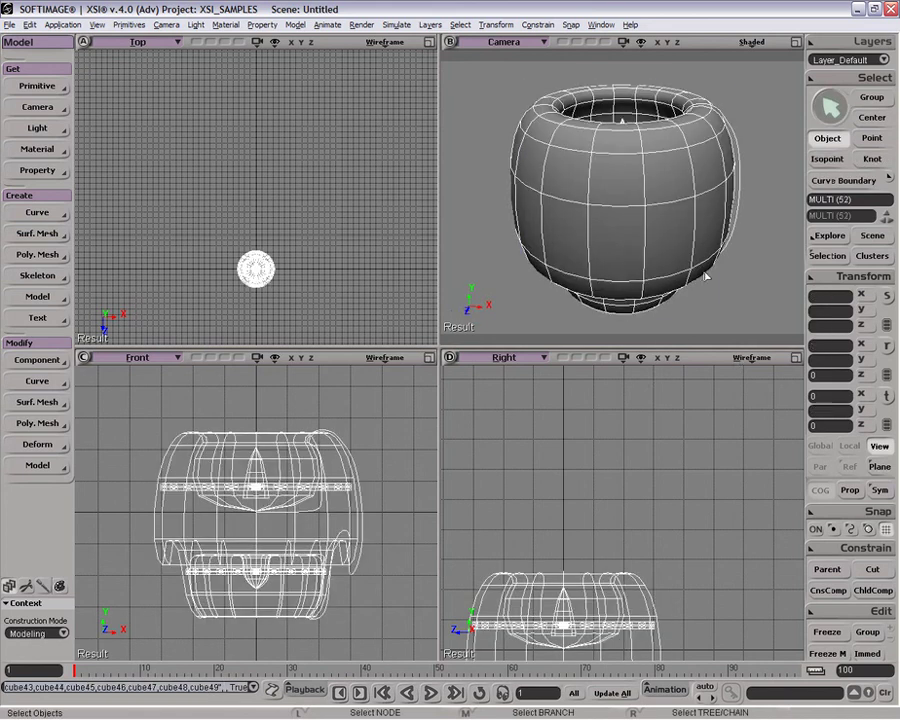
key("8")
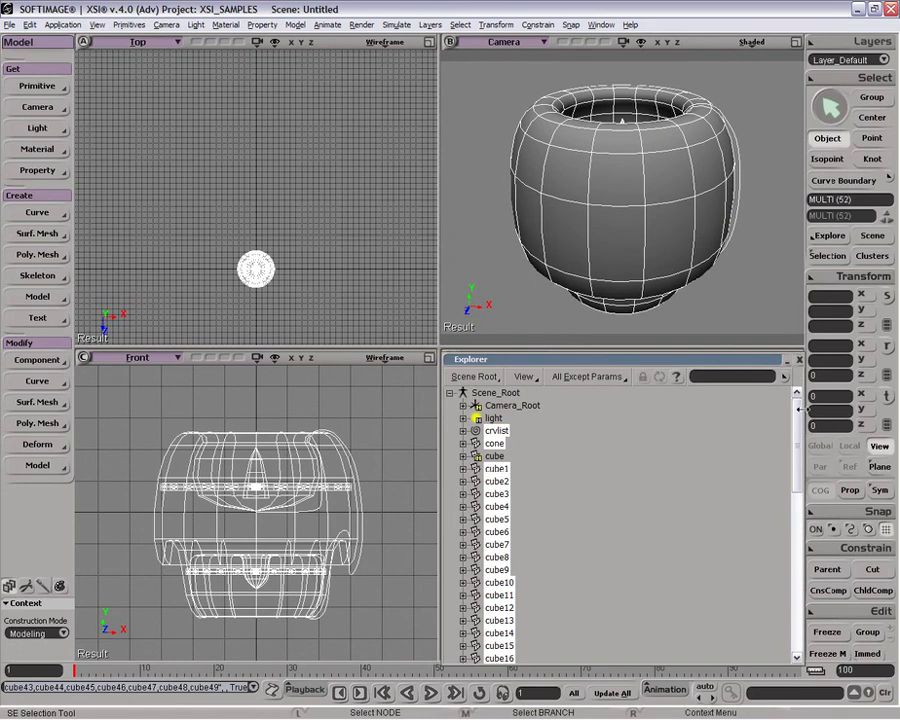
scroll(497, 519, "down", 10)
scroll(497, 519, "up", 10)
left_click(37, 87)
left_click(118, 90)
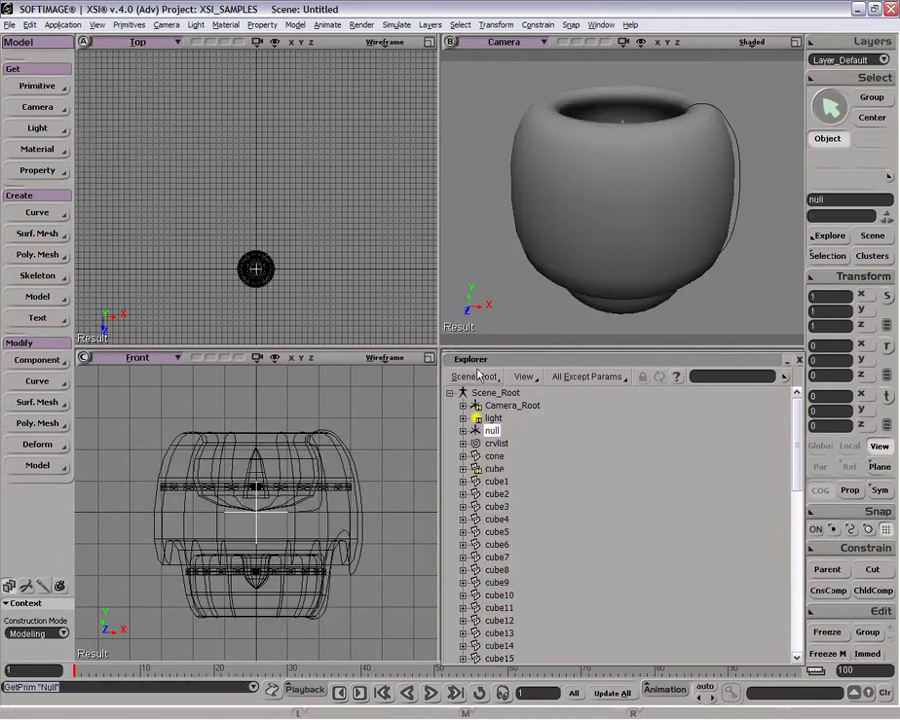
Select all engine parts except the null, parent them under the null, and select its whole branch.
left_click_drag(488, 90, 760, 335)
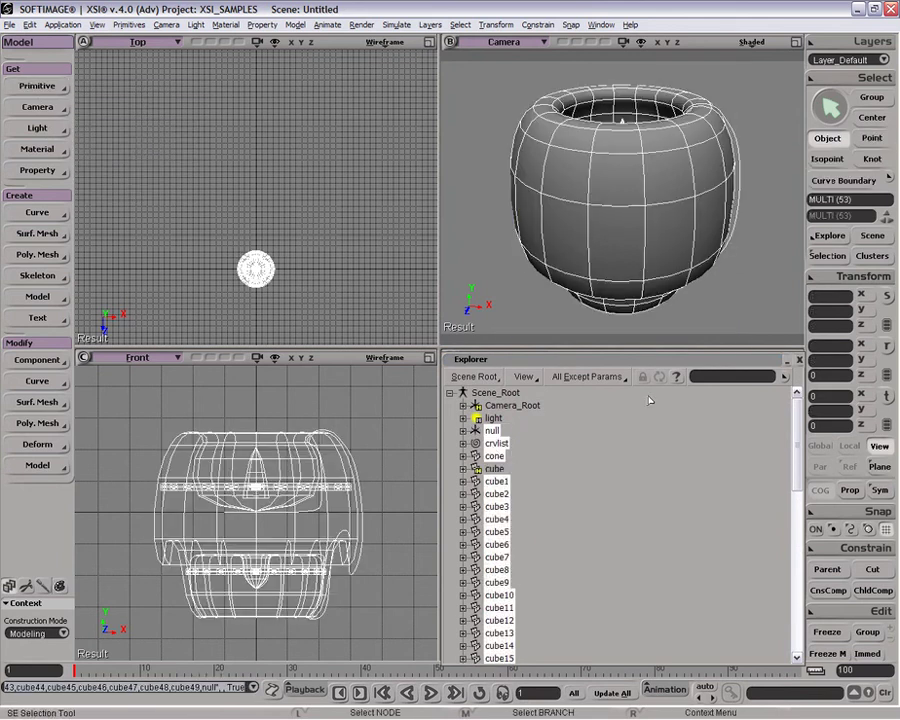
left_click(493, 431, "ctrl")
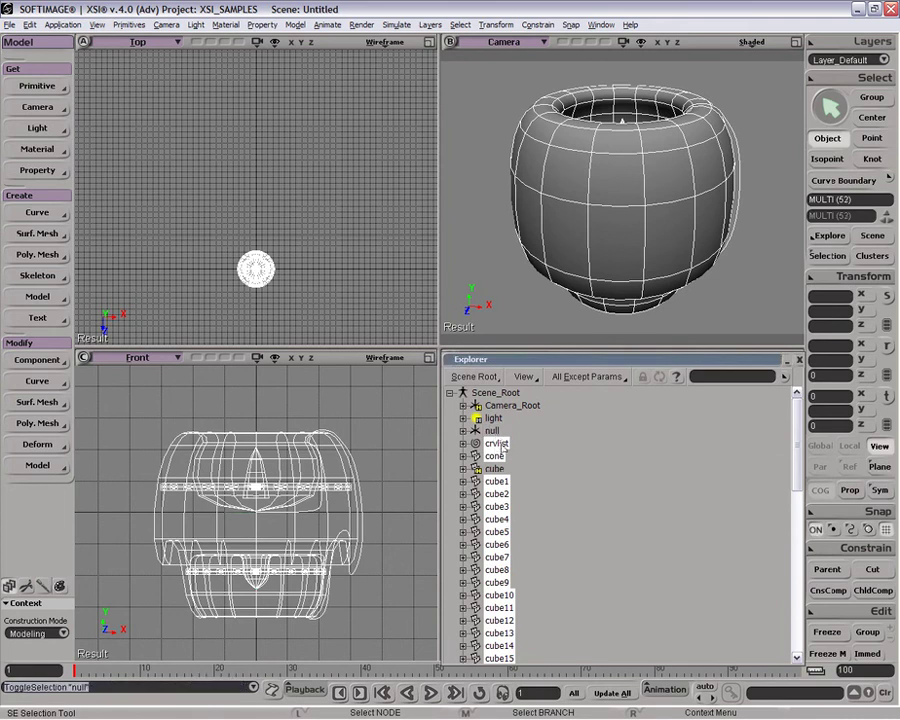
left_click_drag(496, 444, 495, 433)
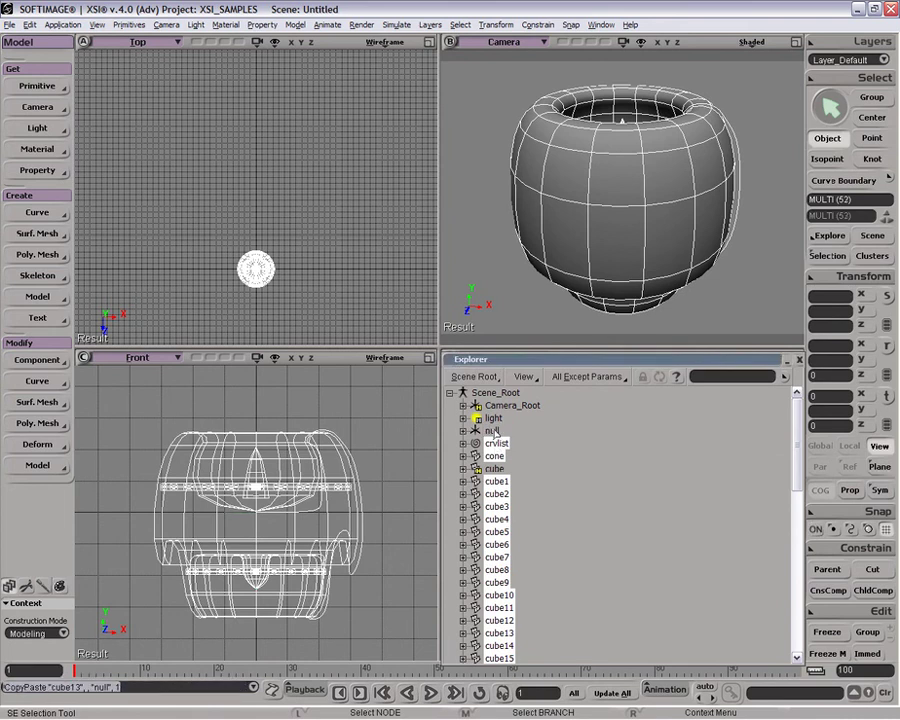
middle_click(493, 431)
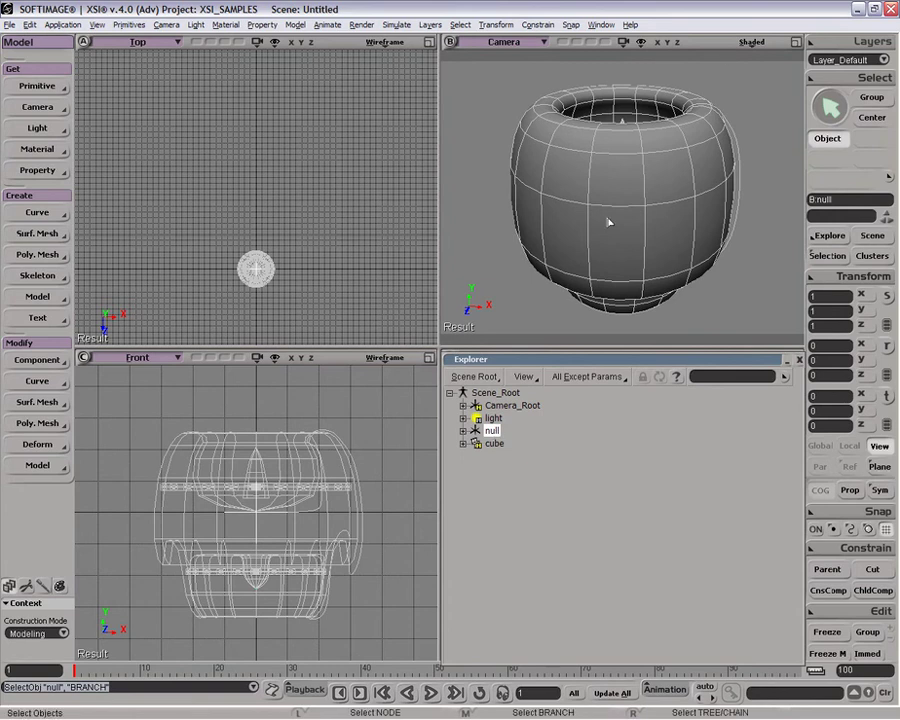
Unhide the helicopter body and select the null's branch with the Translate tool.
left_click(493, 443)
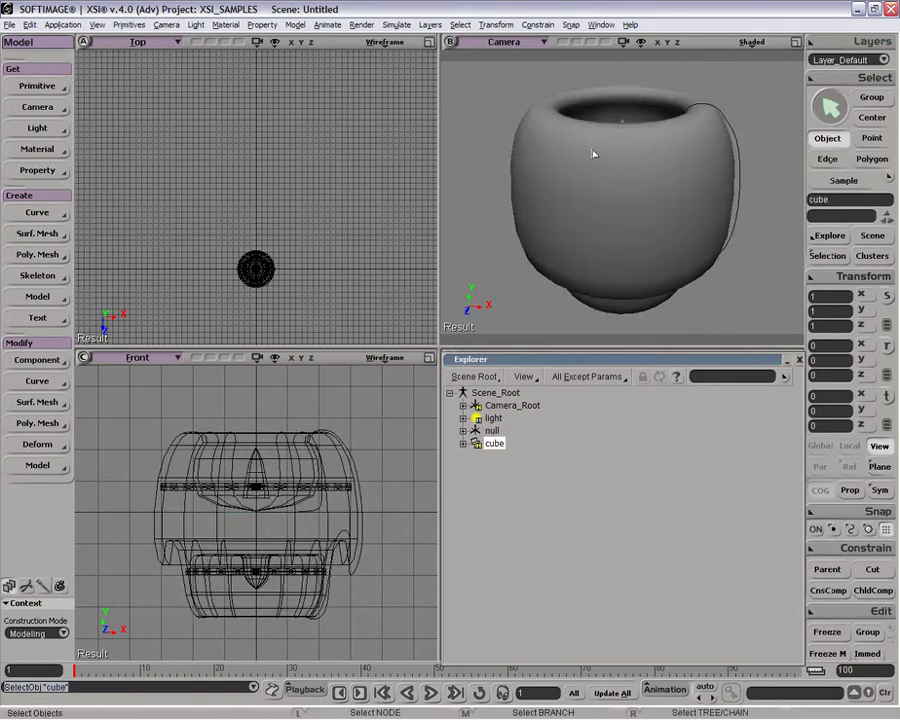
key("h")
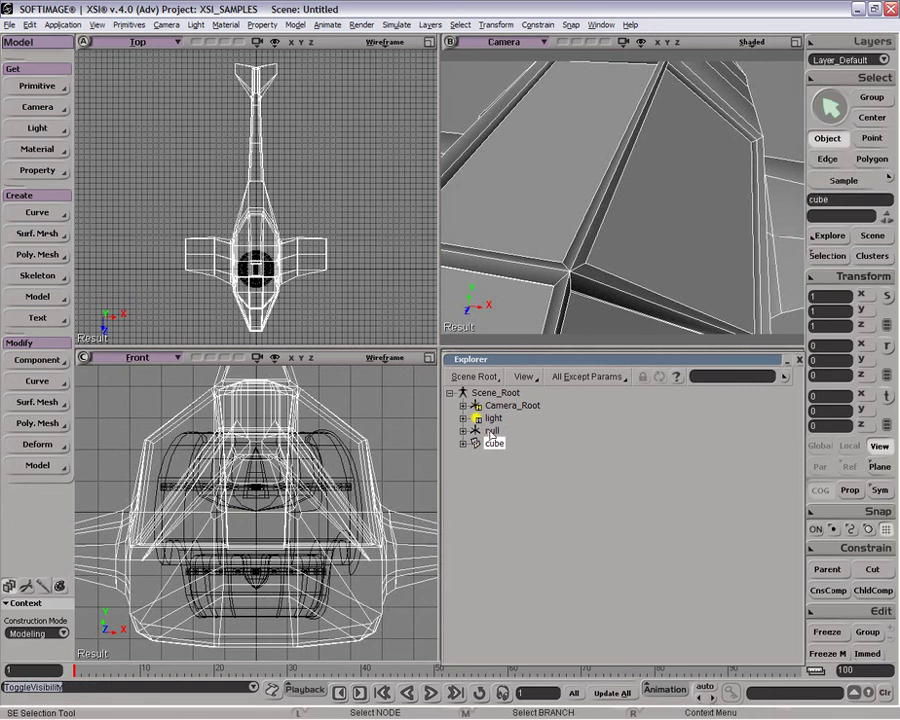
middle_click(280, 266)
key("v")
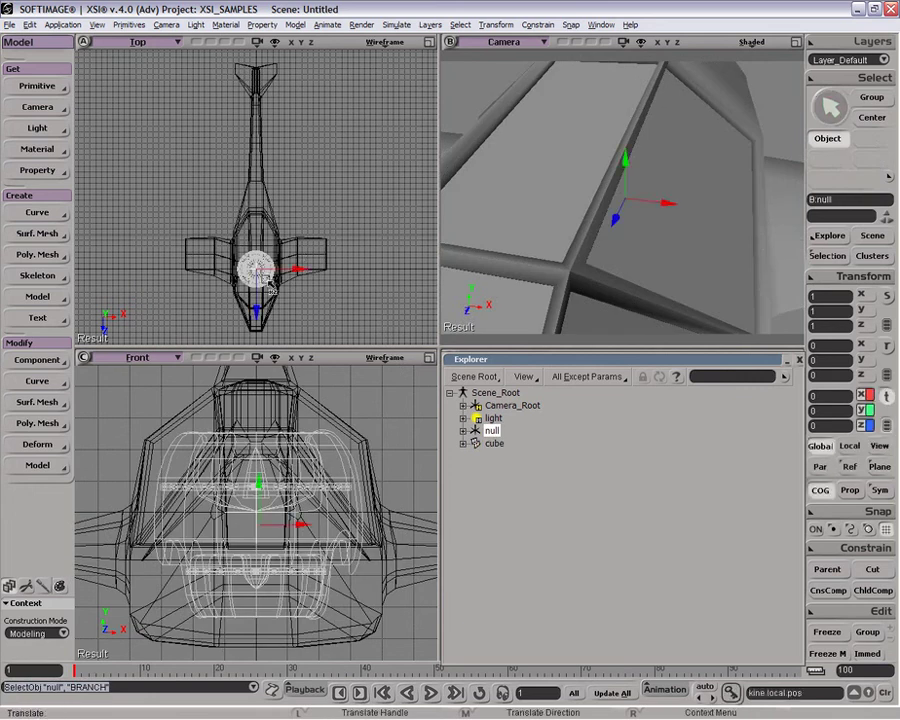
Try to move the engine branch to about X 15 beside the helicopter's wing, and undo the move.
left_click_drag(300, 269, 357, 263)
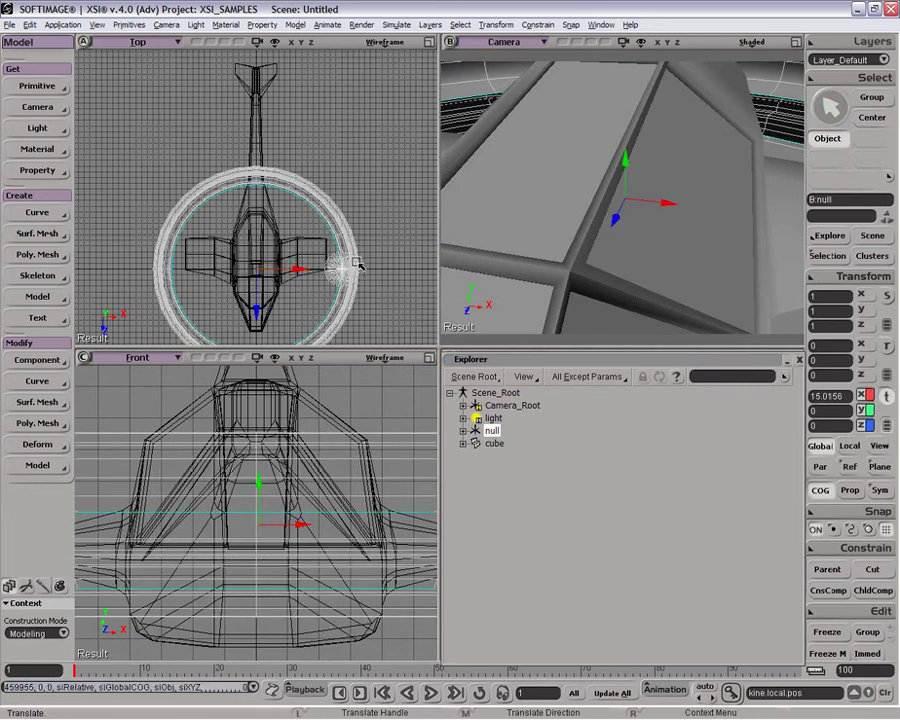
key("ctrl+z")
left_click_drag(299, 272, 301, 273)
key("ctrl+z")
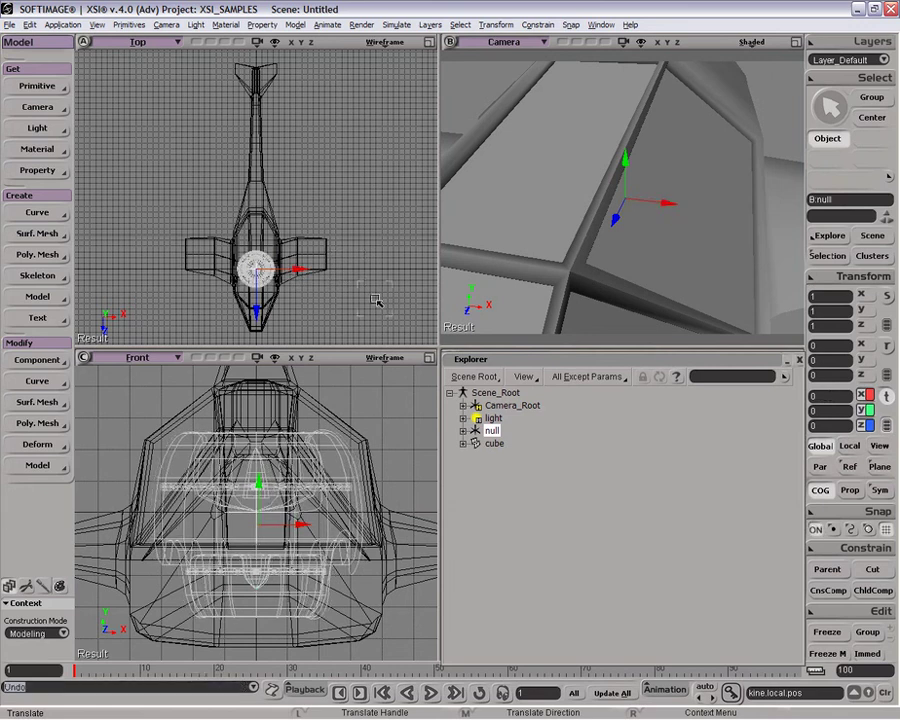
Turn on child compensation, try a small X move of the null's branch, undo it, and return to object selection.
left_click(873, 591)
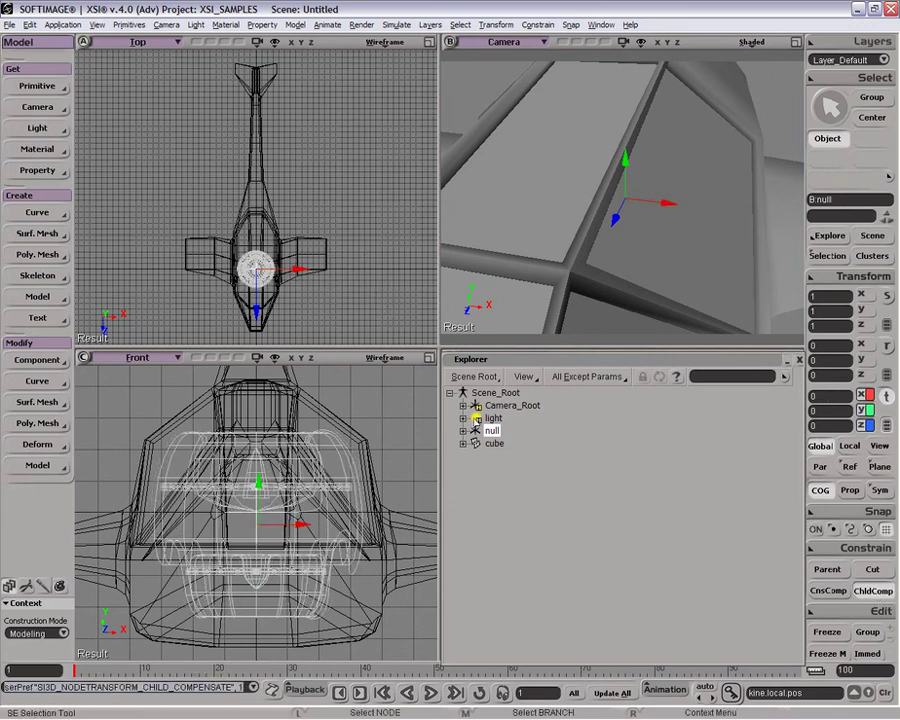
left_click_drag(294, 271, 303, 276)
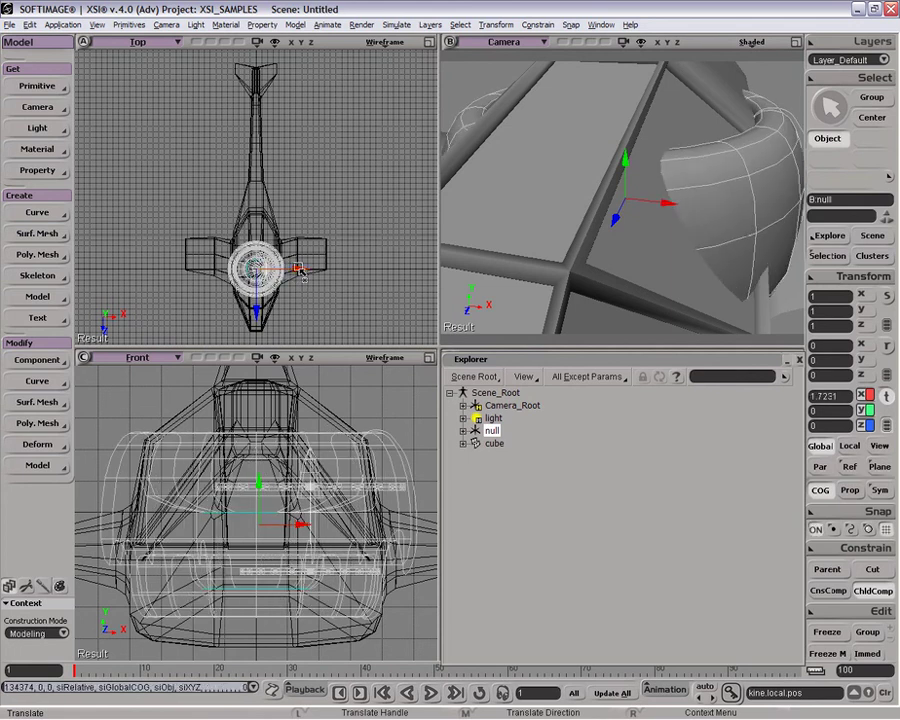
key("space")
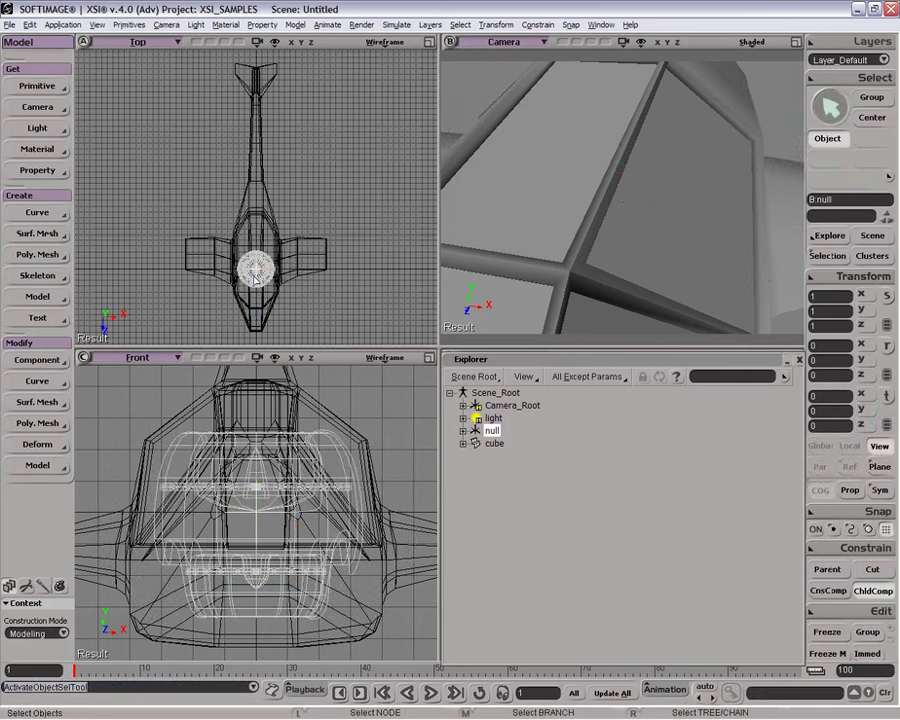
right_click(255, 280)
middle_click(267, 271)
right_click(268, 271)
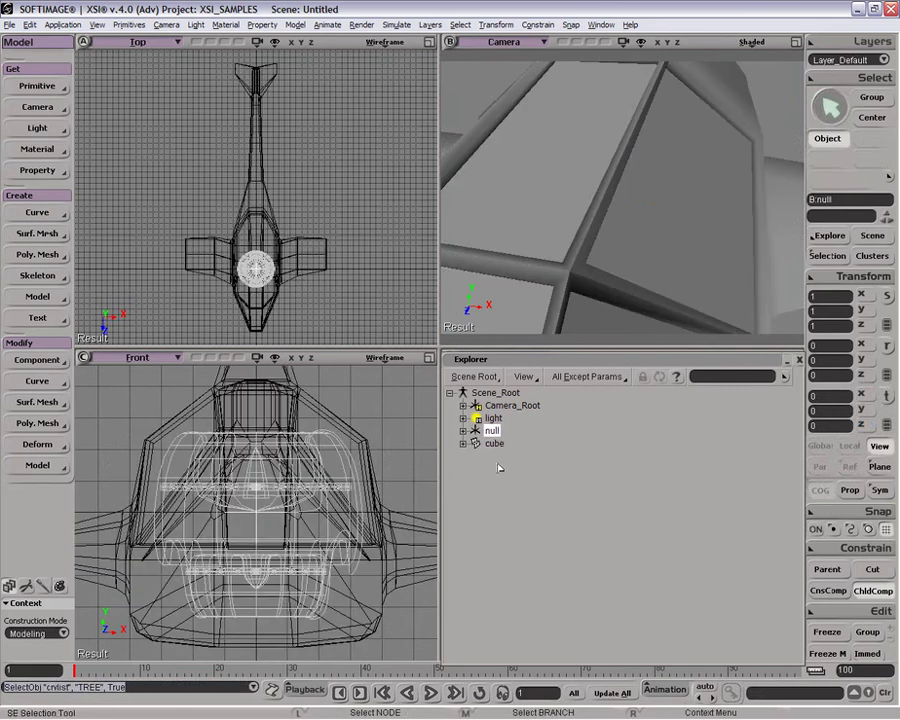
Select the null's child nodes and freeze all transforms on those engine parts.
left_click(849, 83)
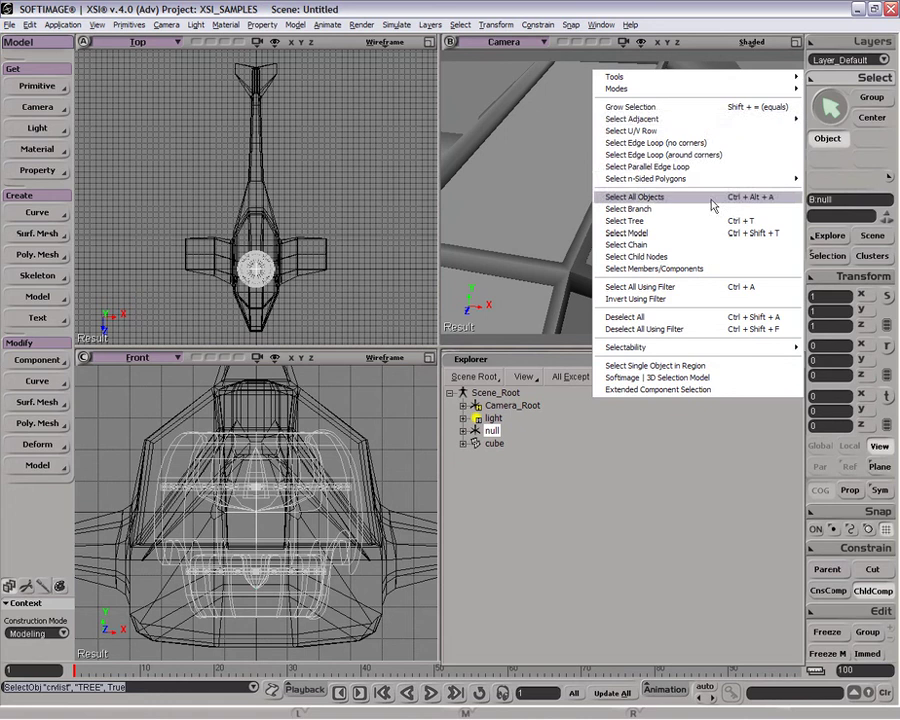
left_click(708, 258)
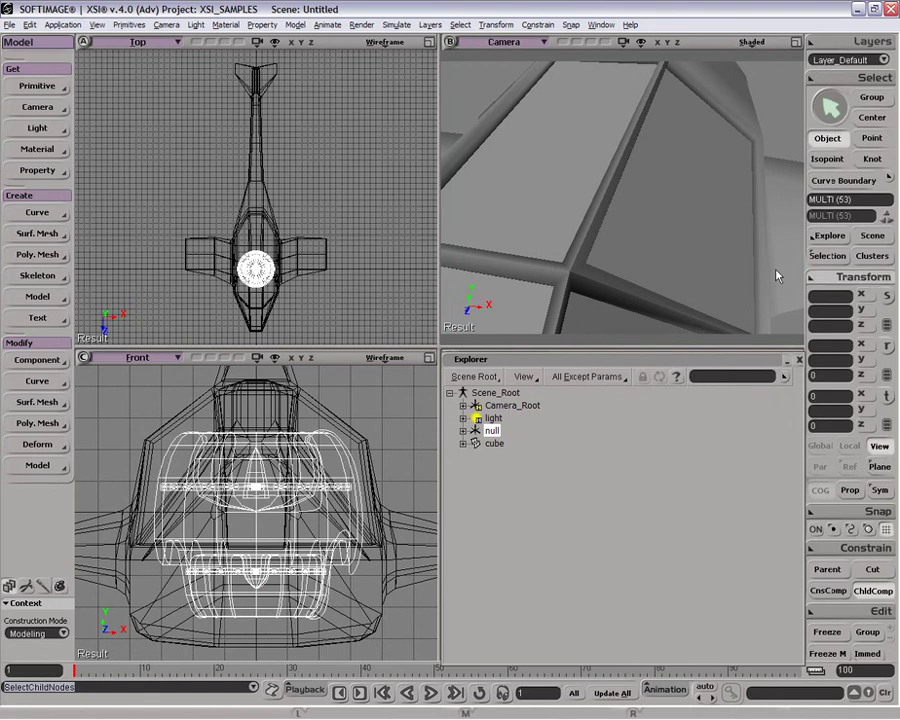
right_click(701, 263)
left_click(685, 333)
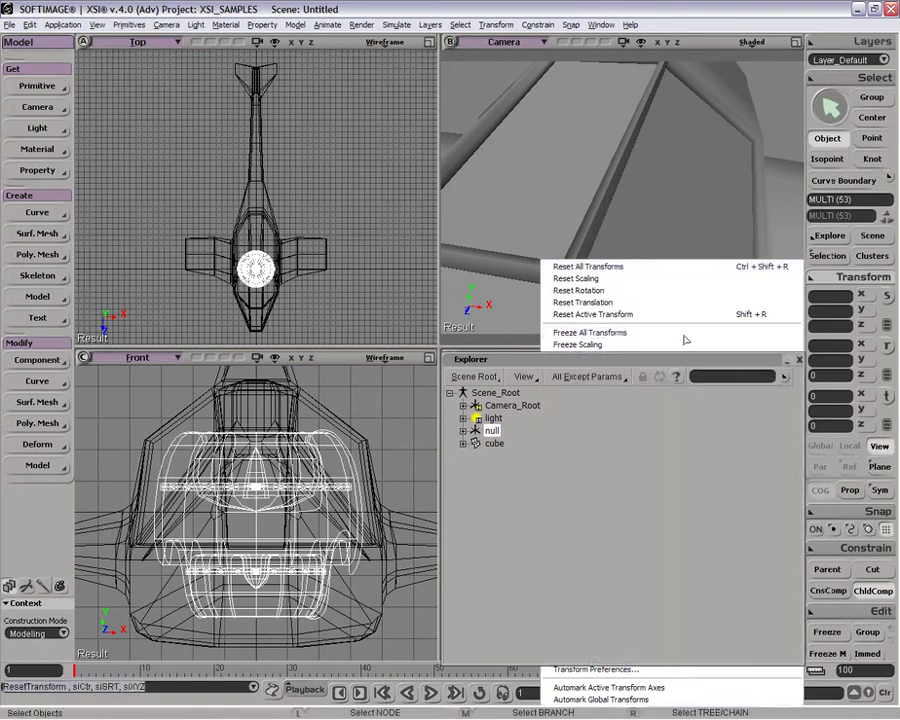
Try to move the selected engine parts to about X 1.35, and undo the move.
key("v")
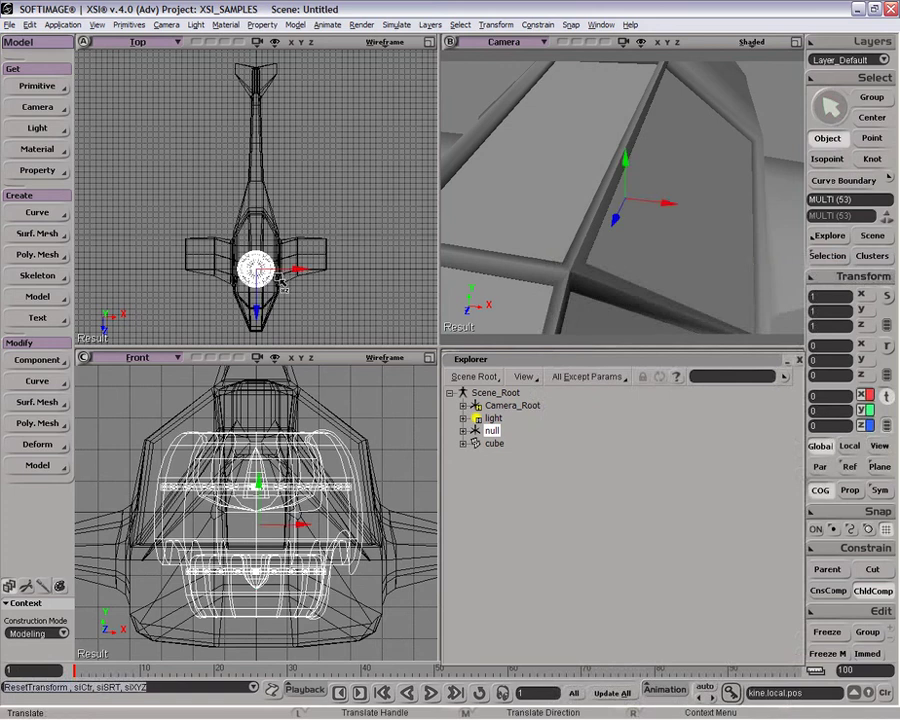
left_click_drag(283, 270, 290, 272)
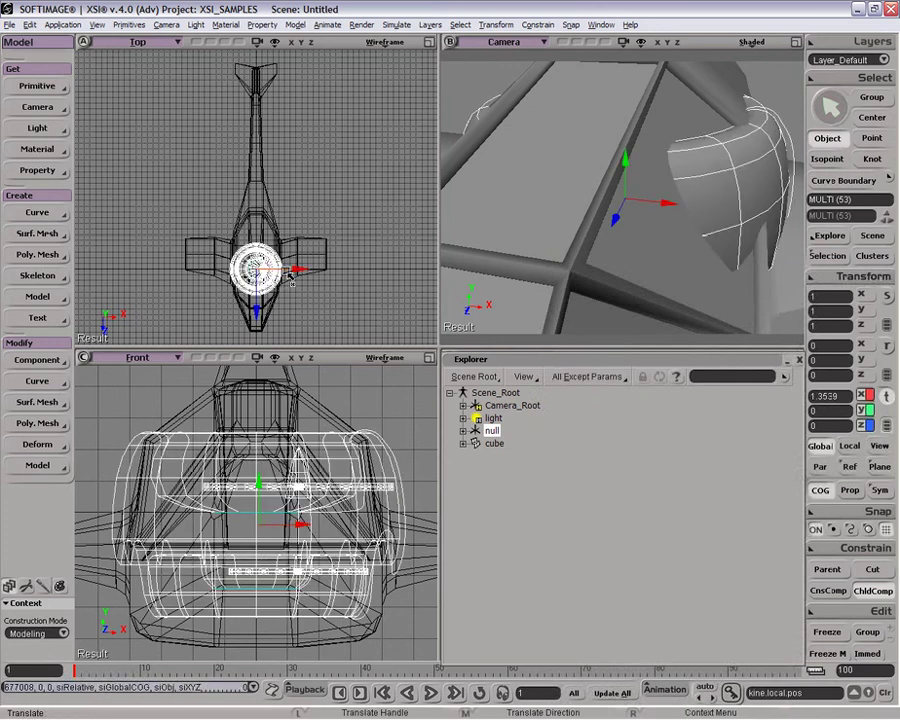
key("ctrl+z")
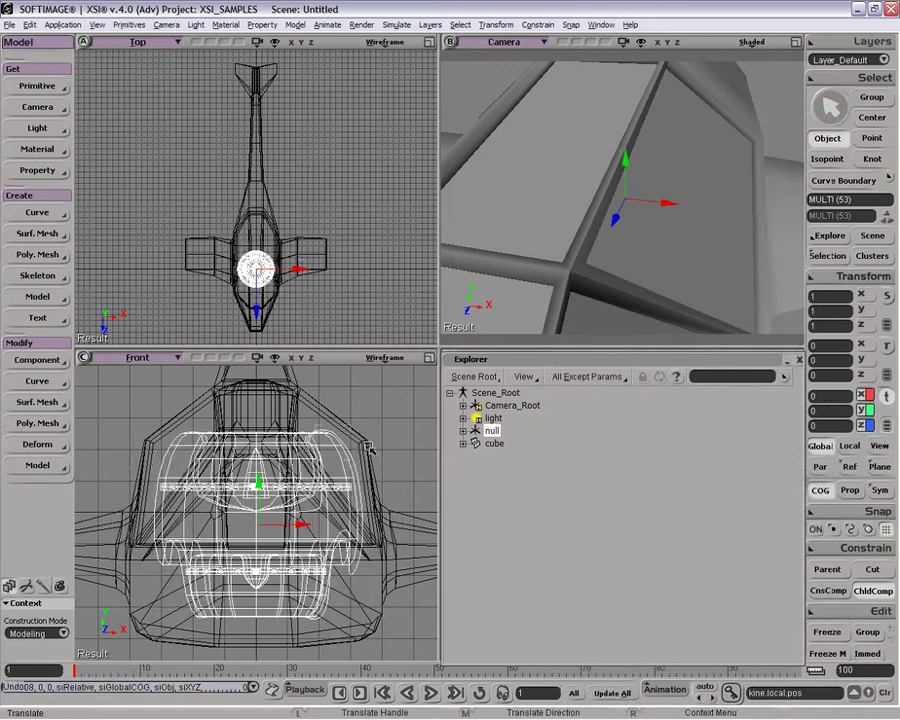
Expand the null to check its curve, reselect its branch and all child nodes, and freeze their operator histories.
left_click(463, 431)
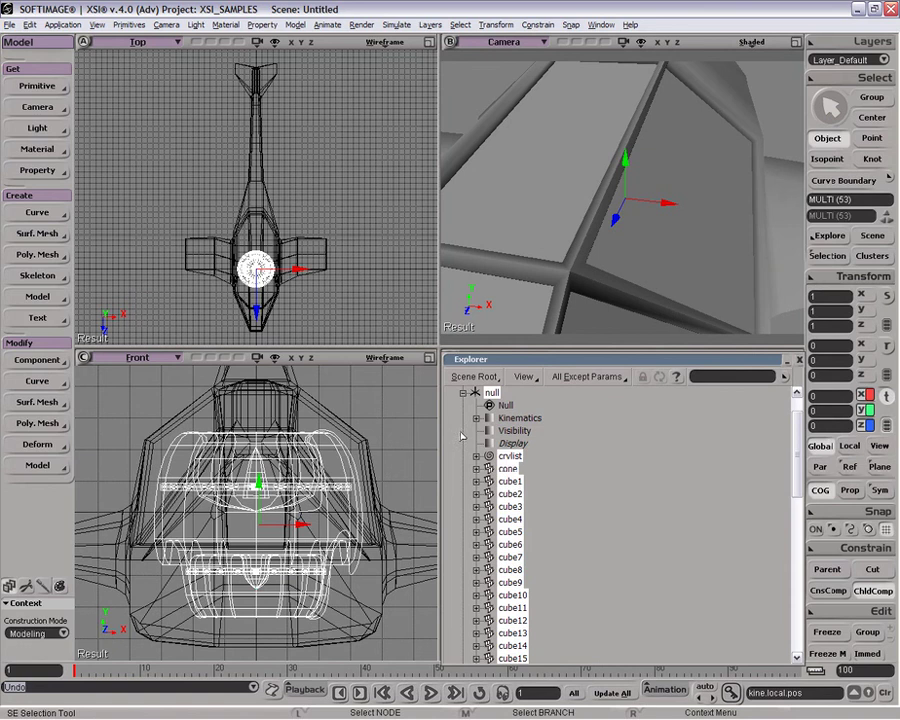
left_click(510, 457)
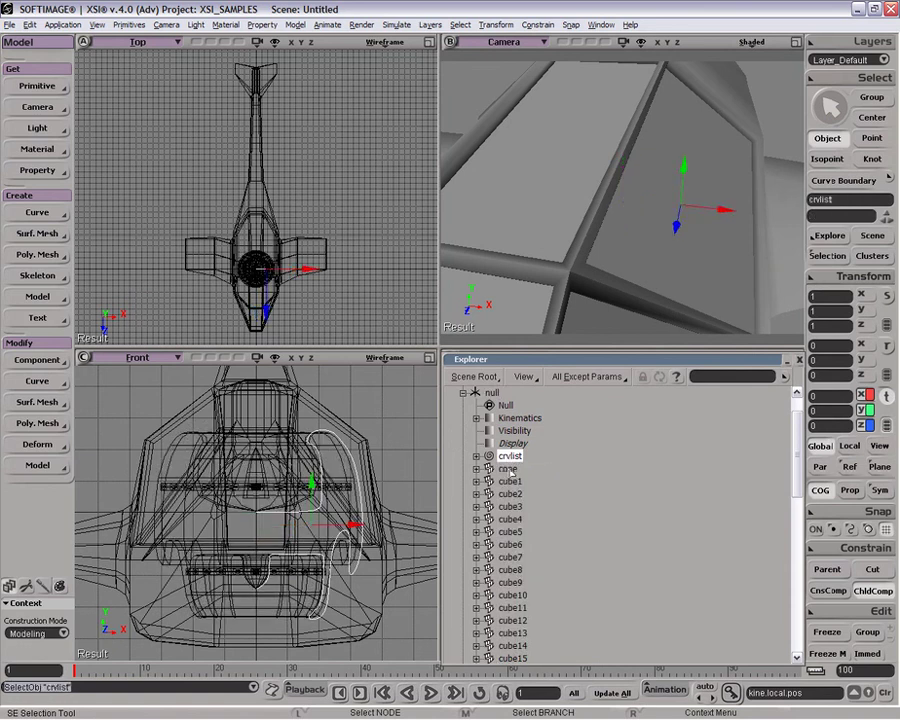
middle_click(493, 394)
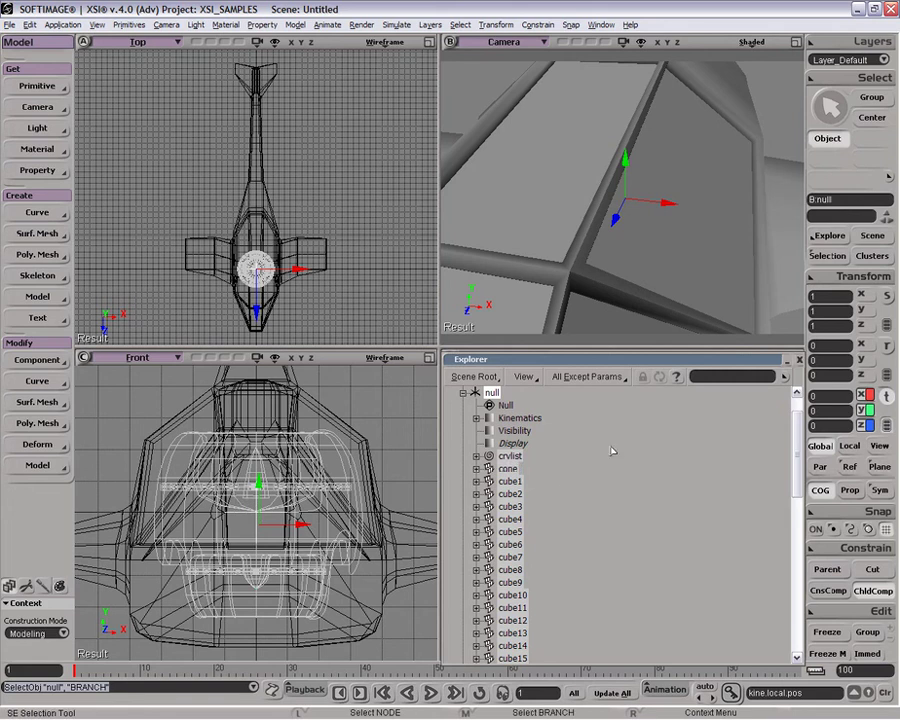
left_click(873, 77)
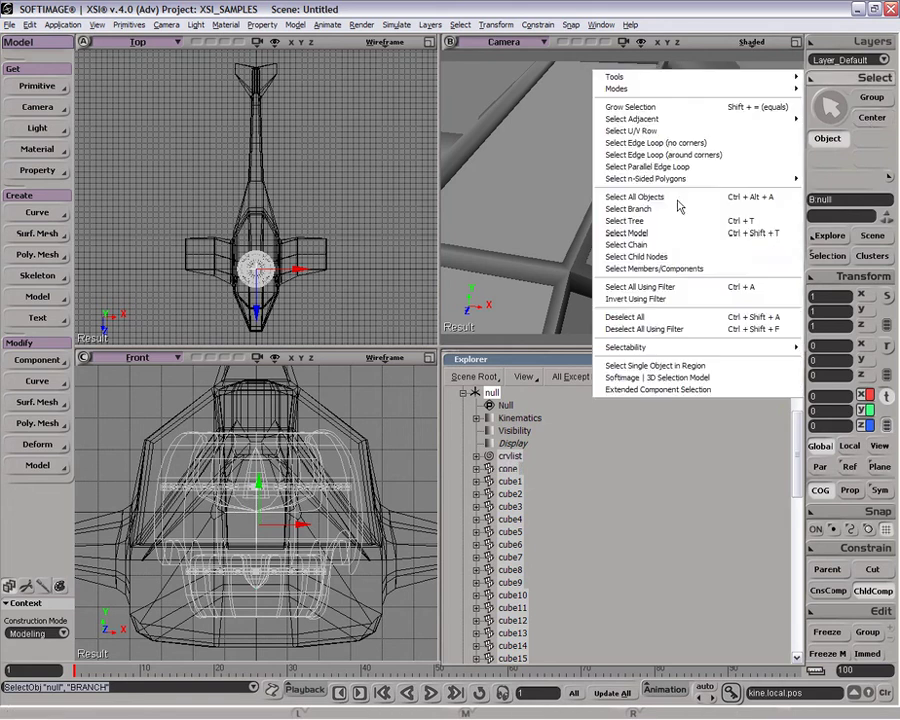
left_click(663, 257)
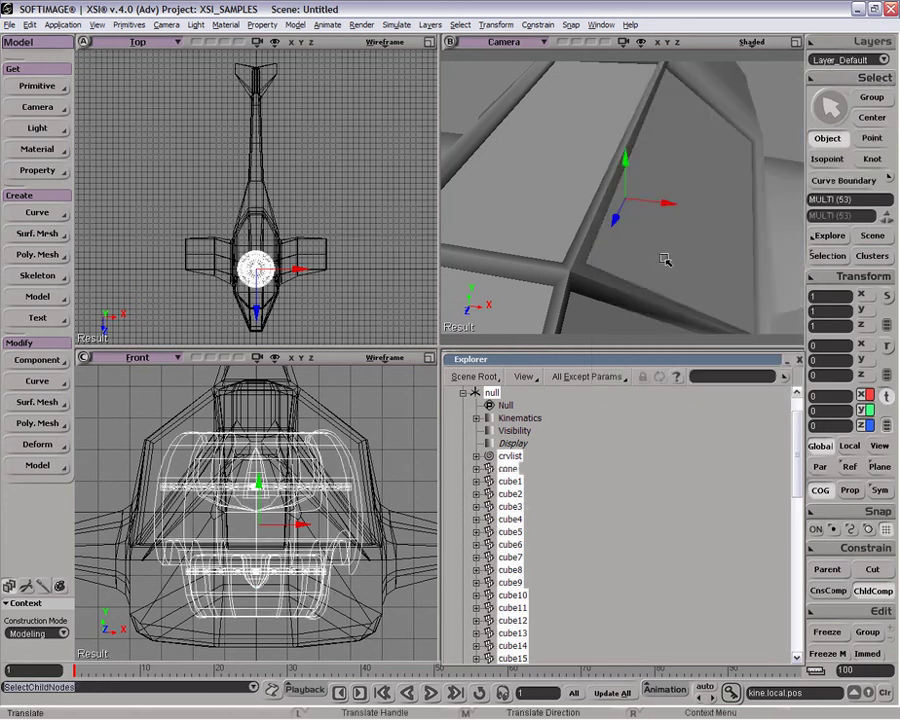
left_click(830, 632)
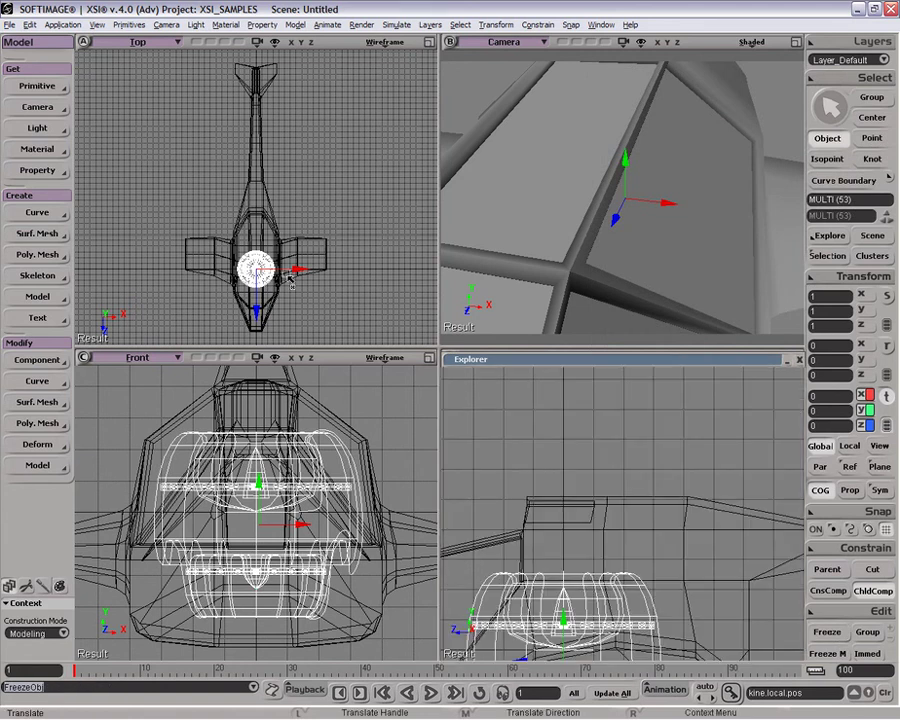
Move the engine parts to the wing tip at about X 13.7, Z -3, and show the whole model in a maximized Camera view.
left_click_drag(304, 277, 336, 274)
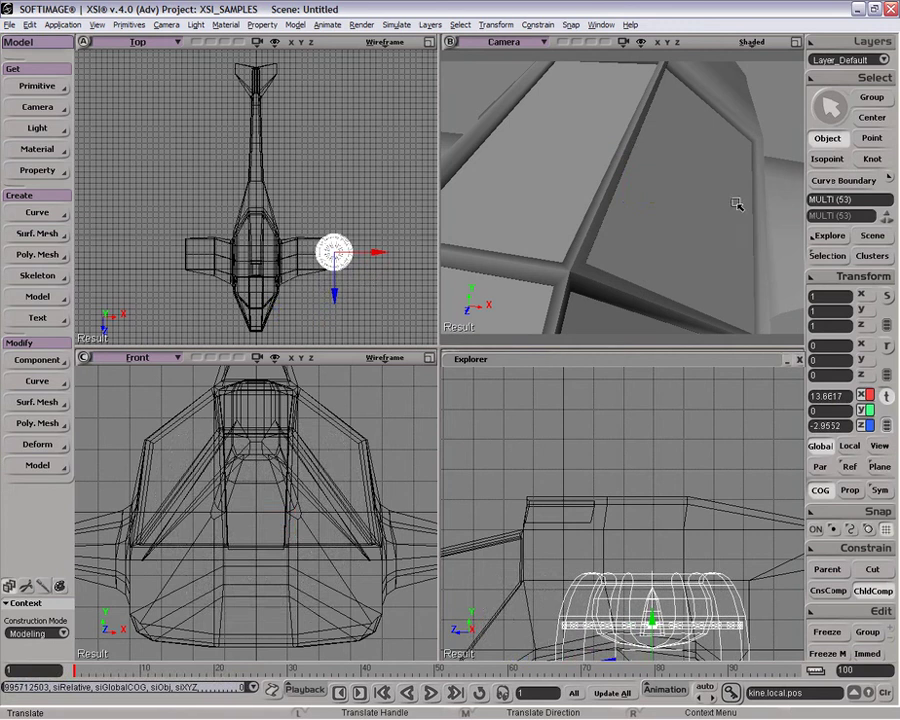
key("a")
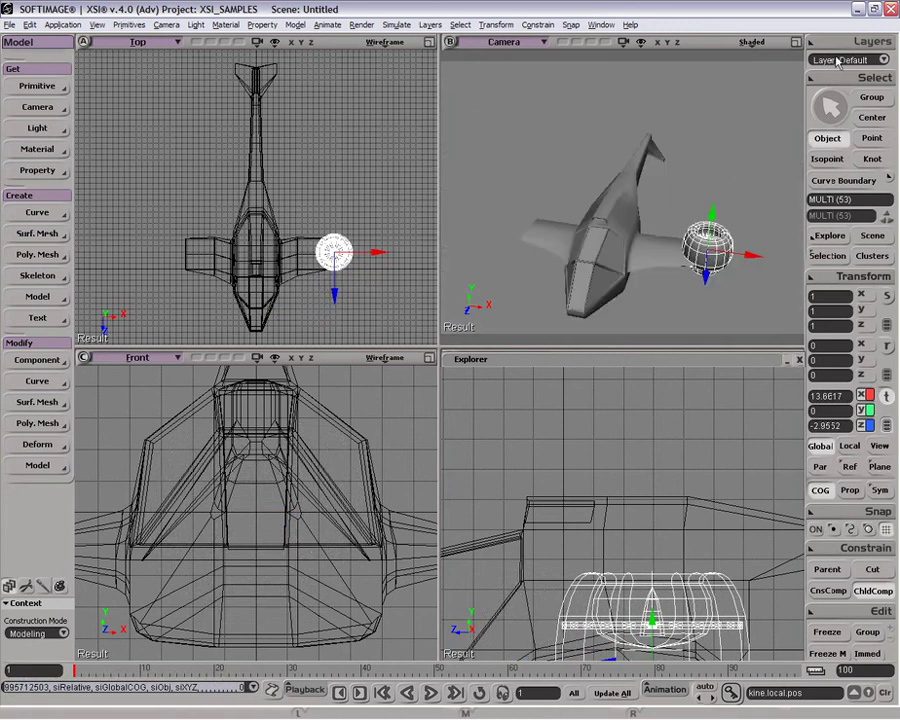
left_click(796, 42)
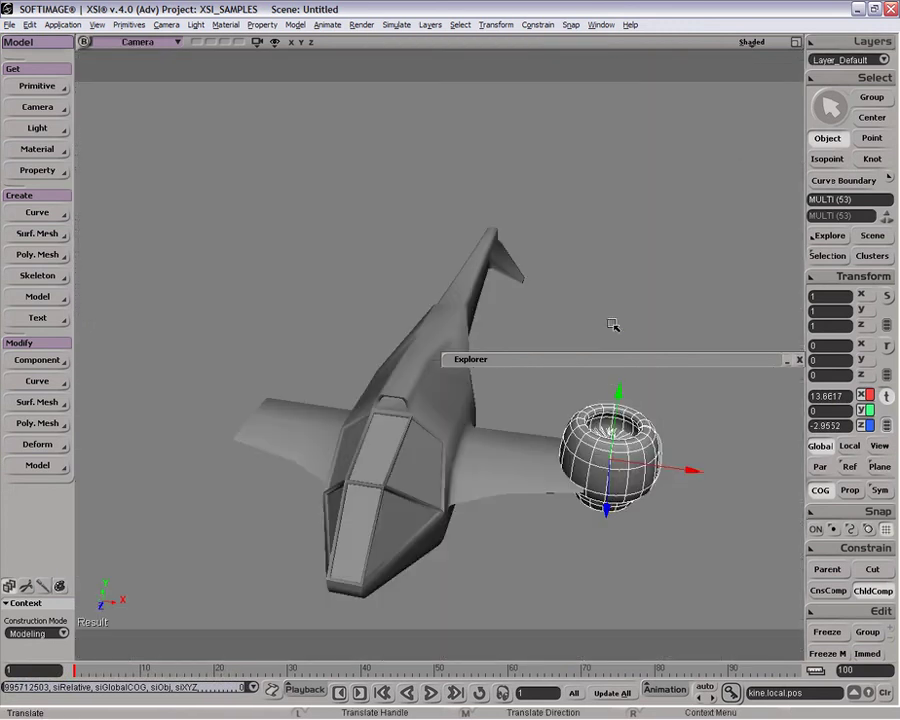
Scale the engine parts in X and Z to about 2.03, keeping their height at 1.
key("o")
left_click_drag(612, 325, 562, 342)
mouse_move(464, 530)
left_mouse_down()
mouse_move(466, 540)
mouse_move(470, 533)
left_mouse_up()
key("v")
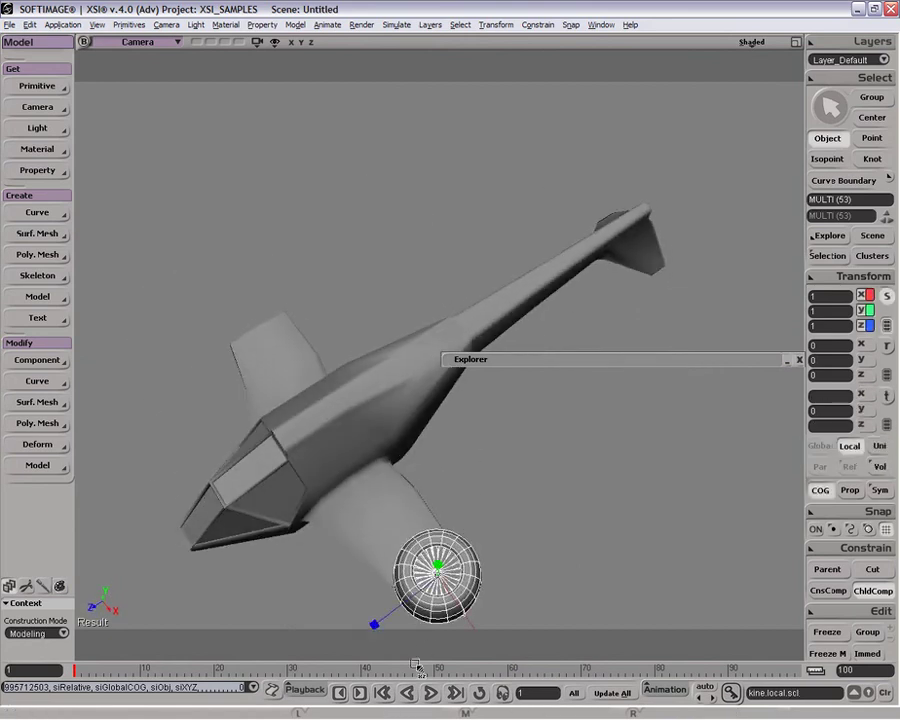
key("x")
left_click_drag(406, 635, 262, 708)
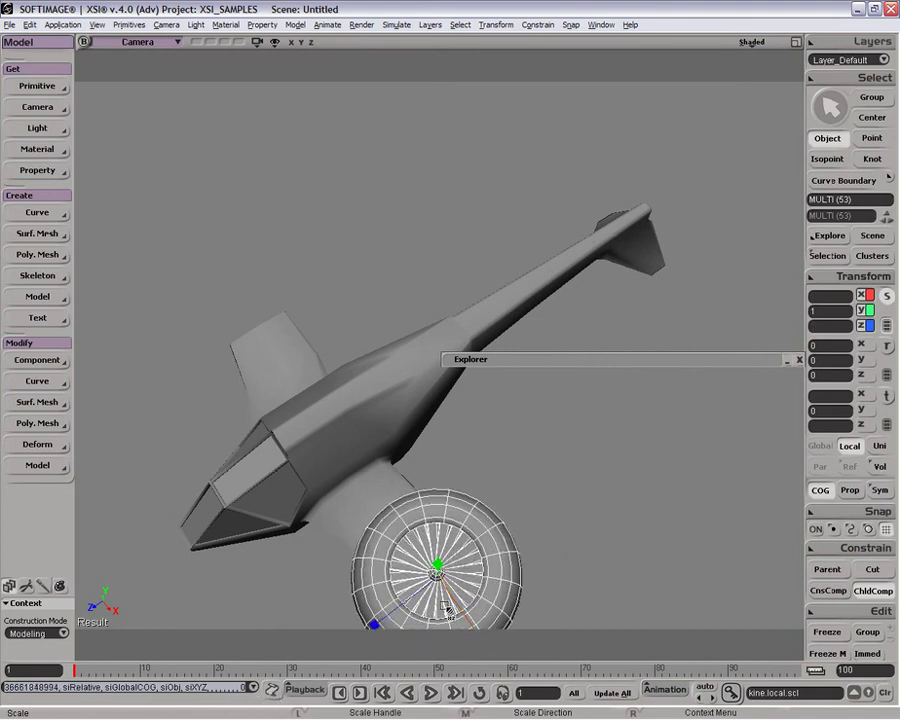
left_click_drag(437, 604, 435, 615)
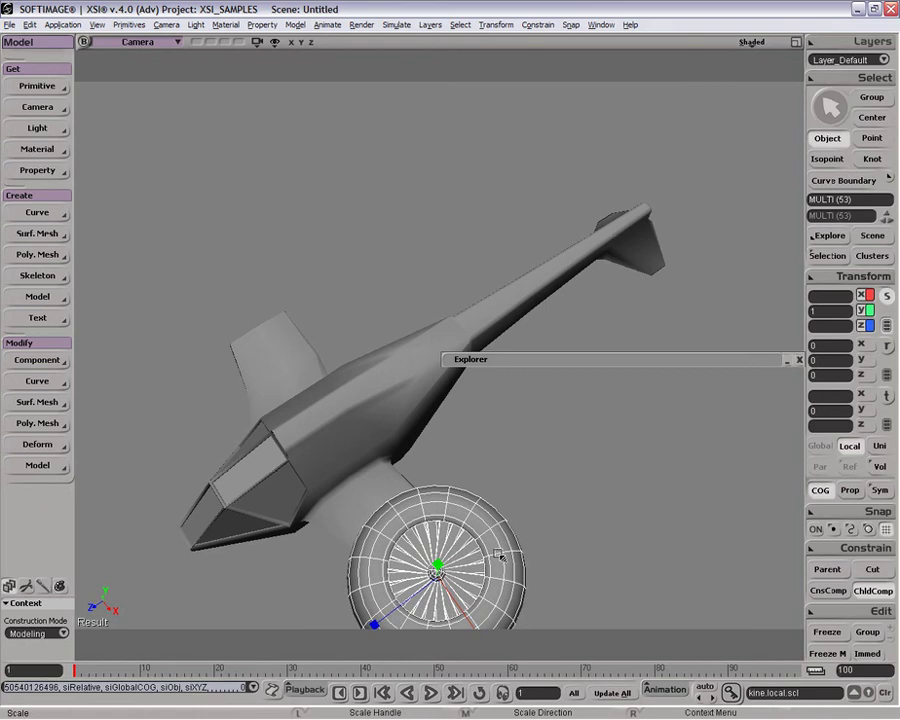
Select the leftover profile curve at the engine's edge and delete it.
key("o")
left_click_drag(502, 556, 540, 480)
key("x")
key("space")
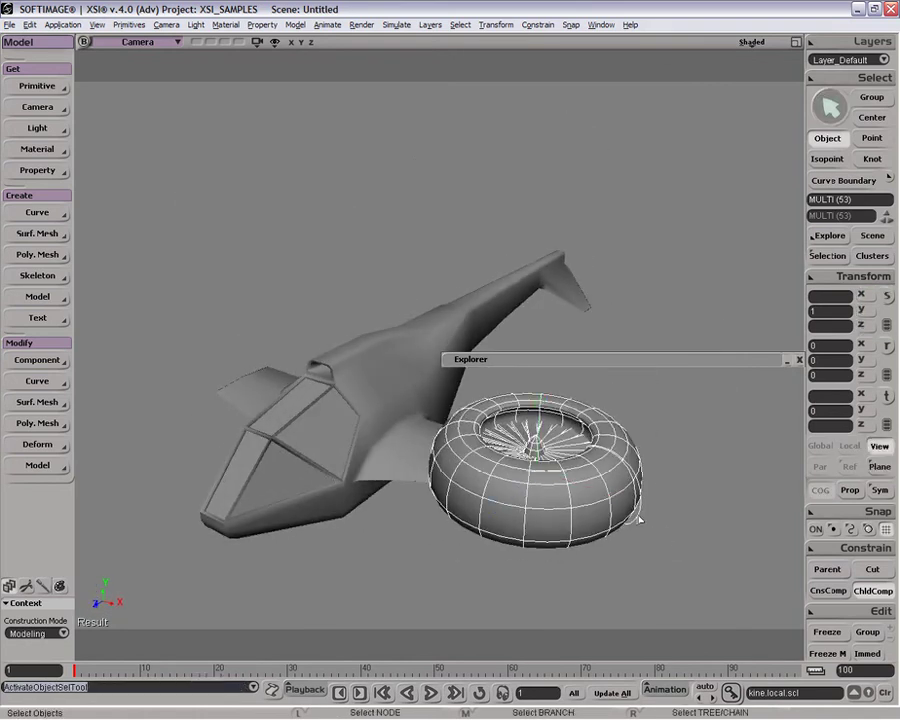
left_click(637, 515)
key("x")
key("Delete")
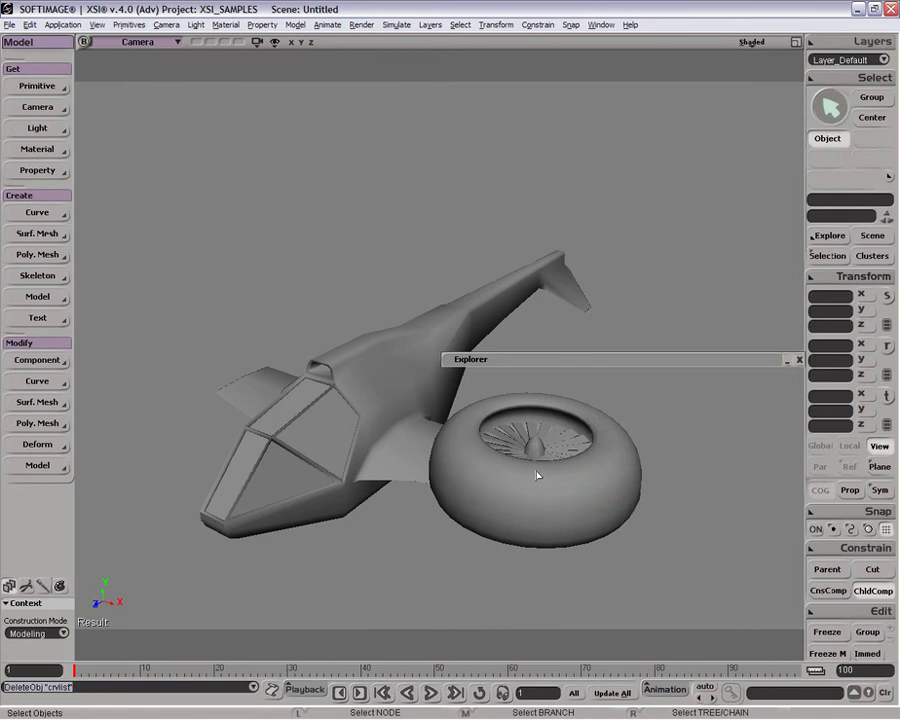
Reopen the scene explorer, select the null's branch, move the explorer clear of the engine, and turn off child compensation.
double_click(592, 362)
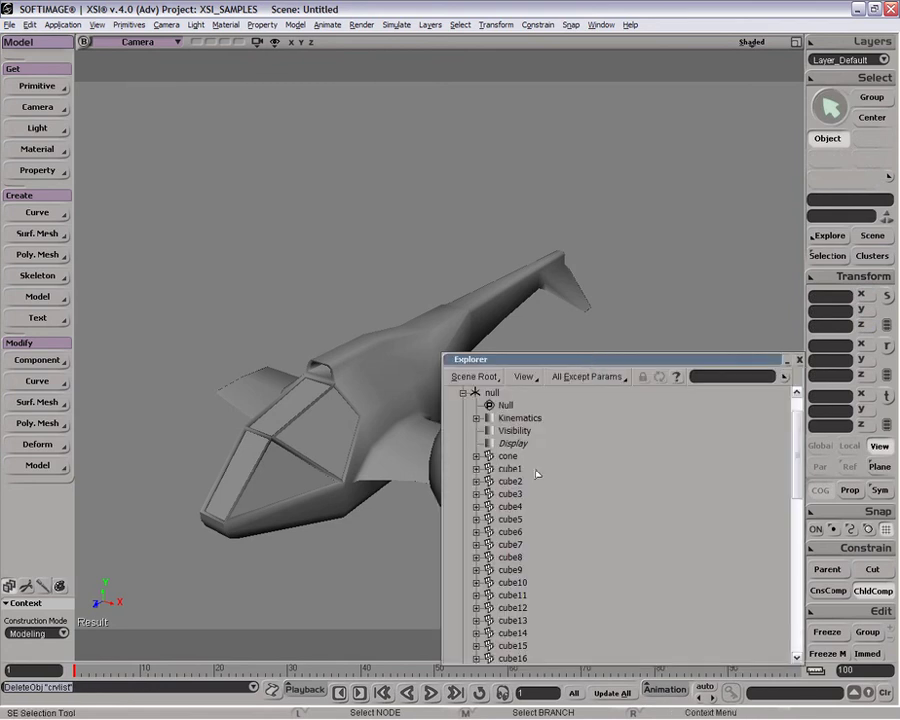
middle_click(496, 393)
left_click(462, 393)
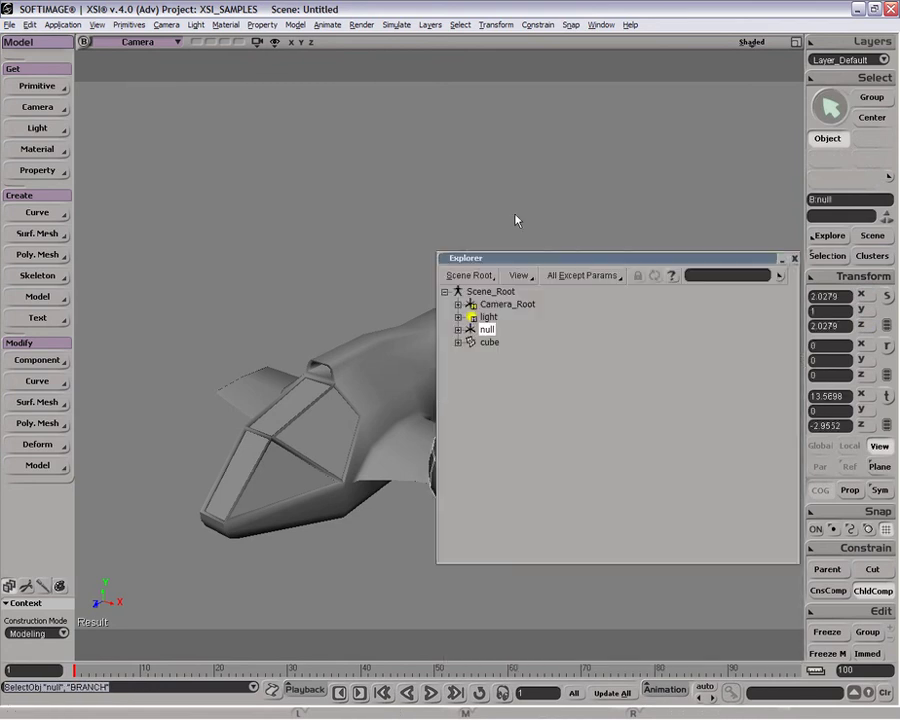
left_click_drag(534, 359, 412, 38)
left_click(855, 595)
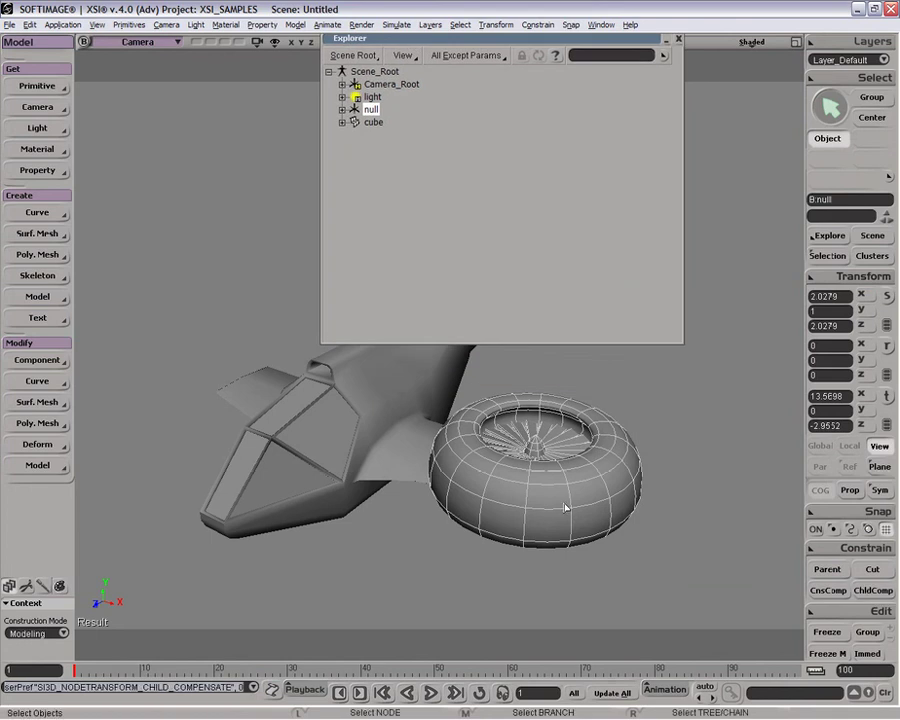
Scale the engine branch to about 1.48 in X and Z and position it at about X 15.8, Y -0.9 by the wing tip.
key("v")
left_click_drag(585, 428, 634, 510)
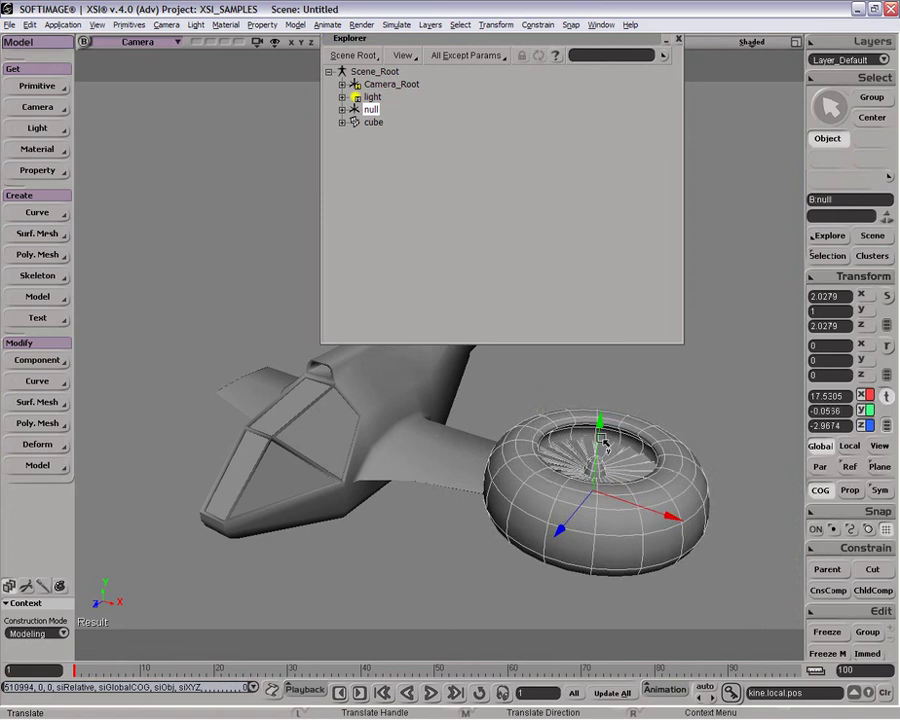
left_click_drag(588, 445, 564, 541)
key("x")
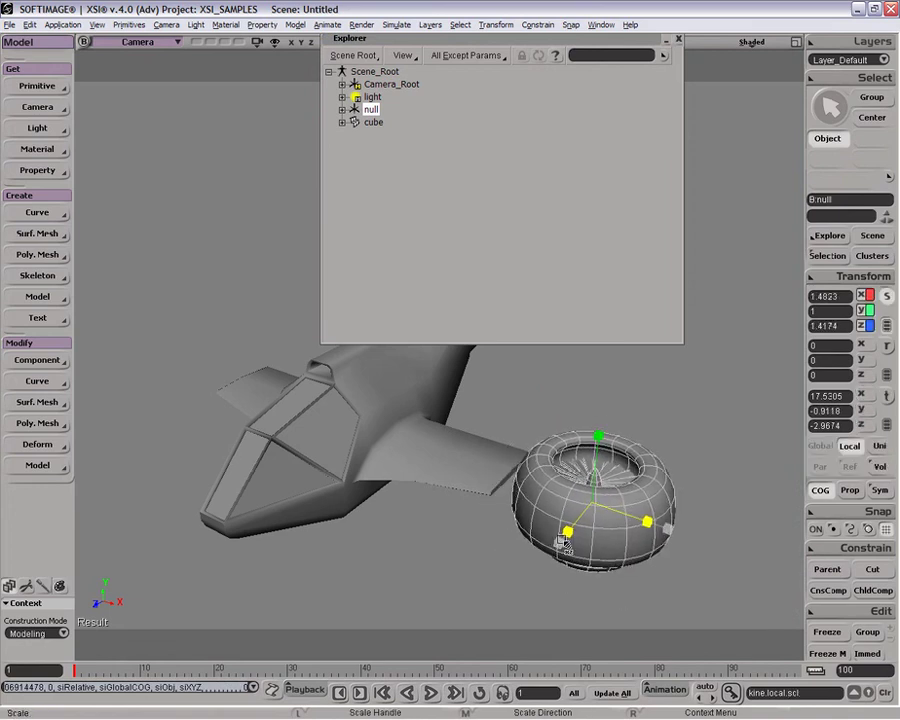
key("v")
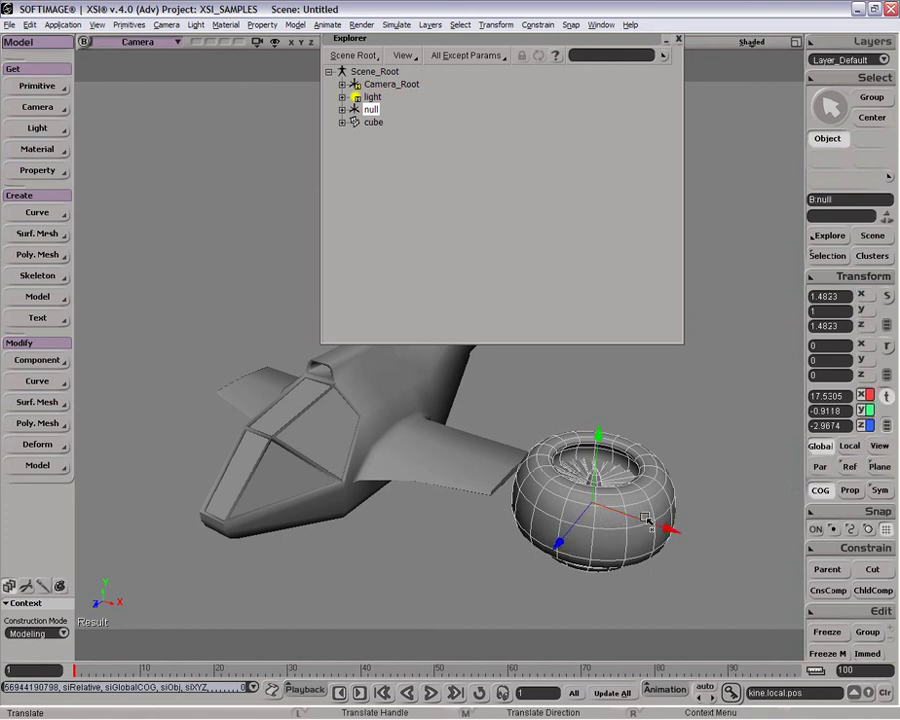
left_click_drag(651, 522, 625, 522)
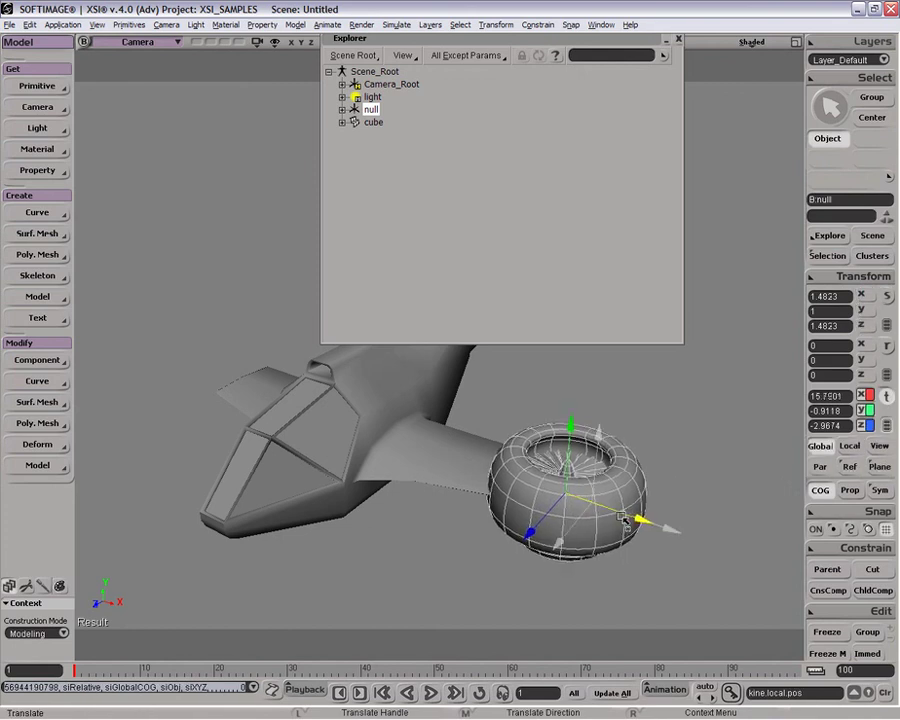
Inspect the engine against the wing and freeze all transforms on the null's branch.
key("o")
left_click_drag(599, 418, 480, 330)
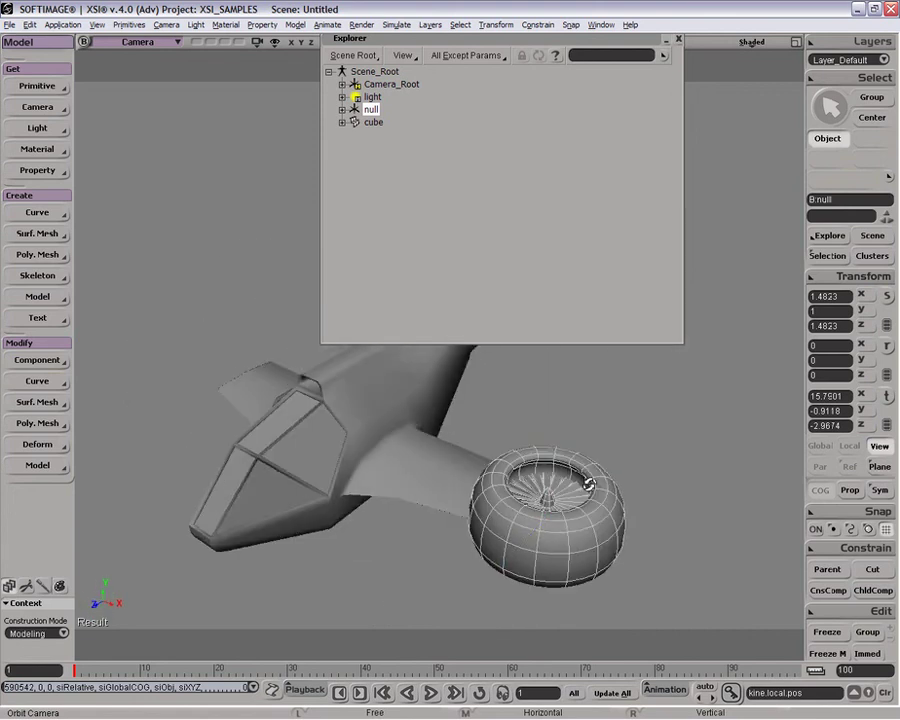
key("v")
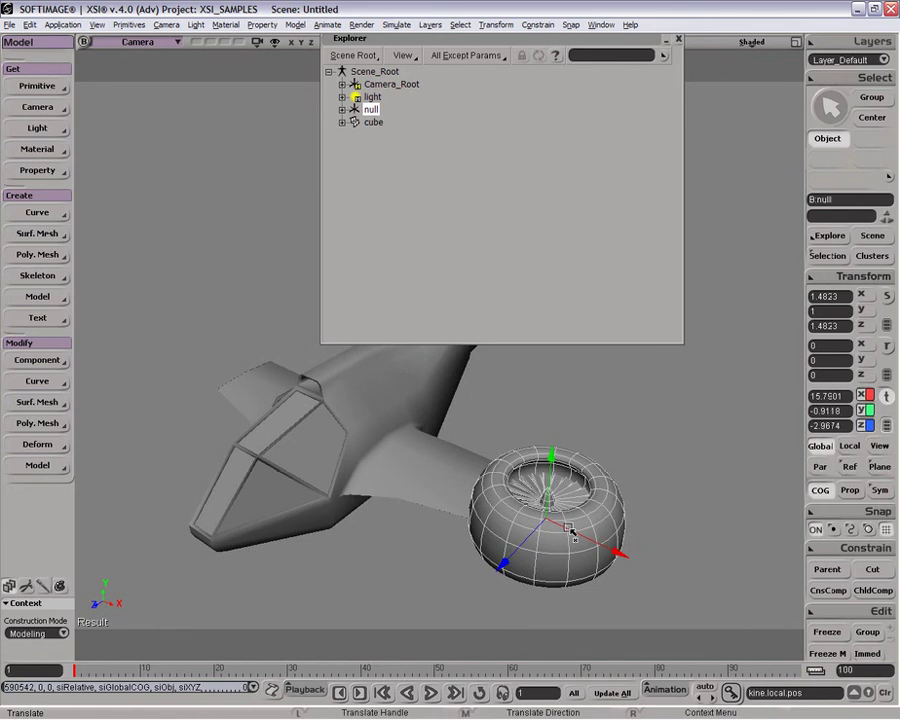
right_click(541, 530)
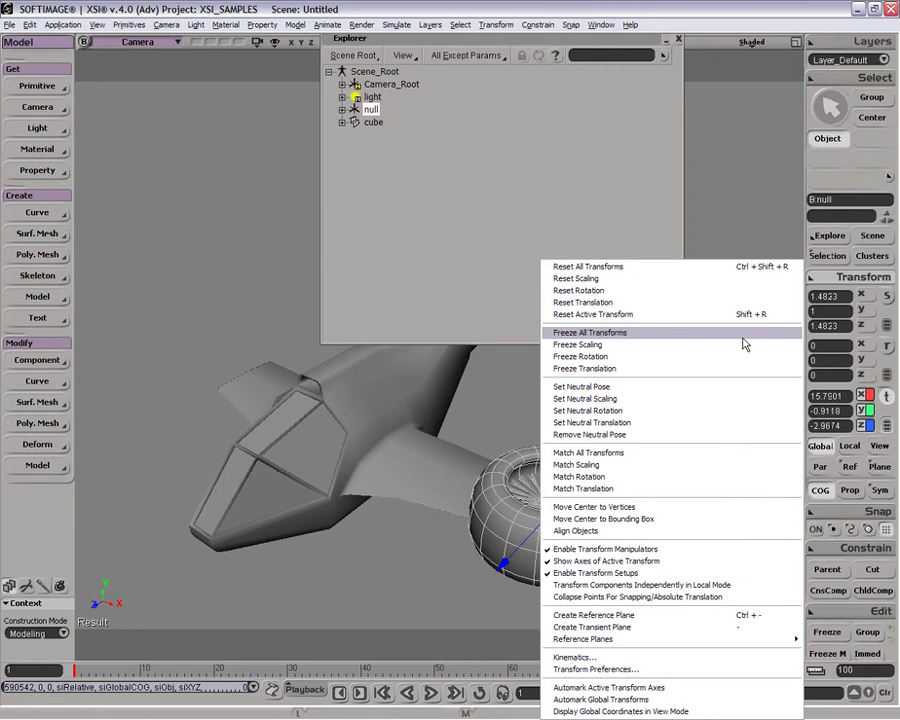
left_click(743, 334)
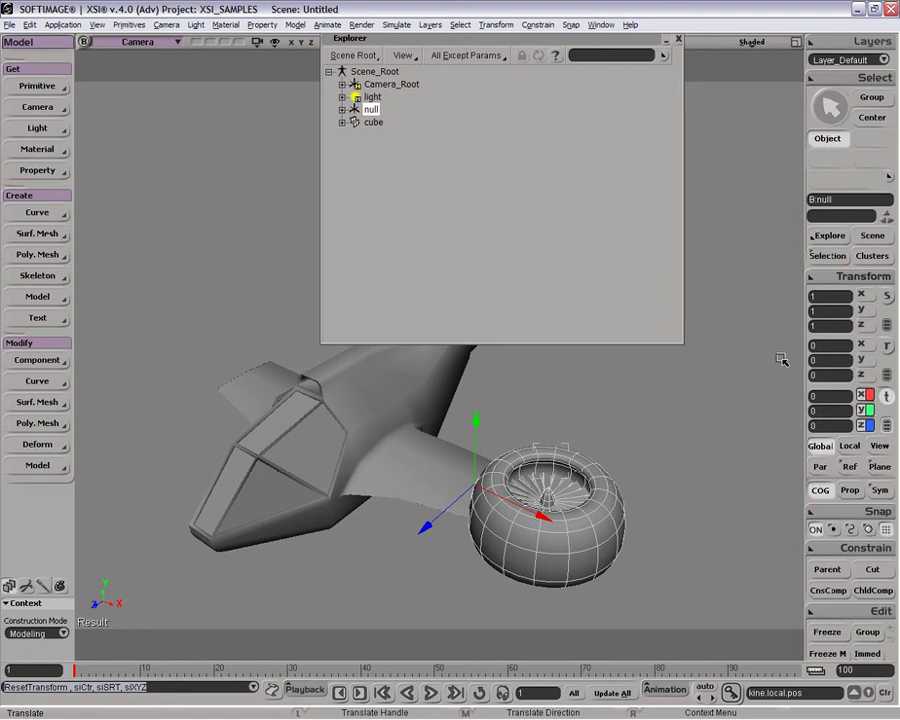
Undo the trial engine duplicate and the transform freeze, and reposition the null's branch at about X 15.99.
key("ctrl+d")
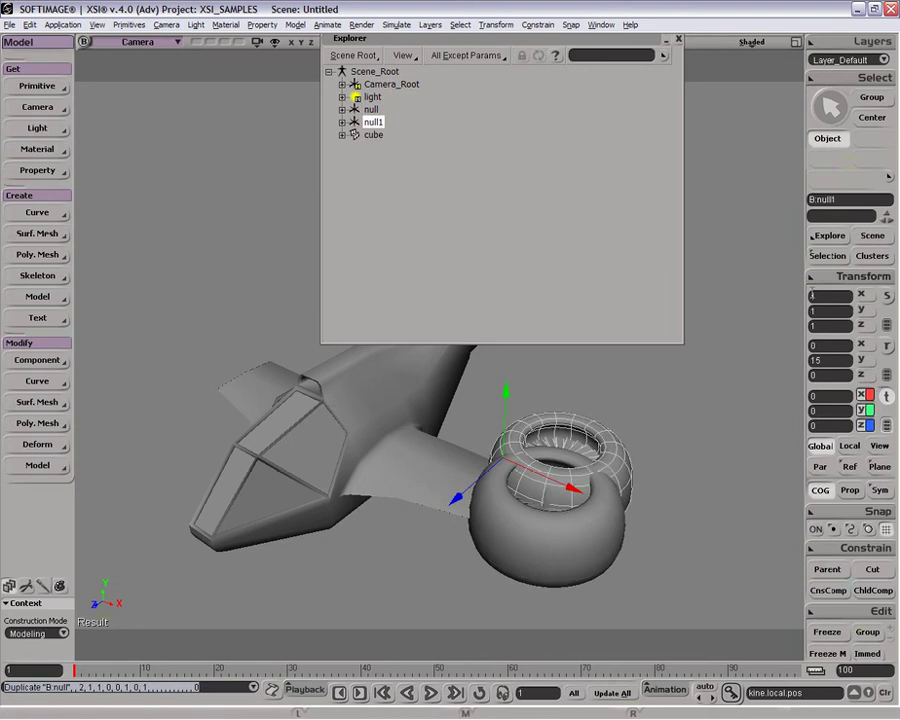
left_click_drag(537, 474, 590, 537)
key("ctrl+z")
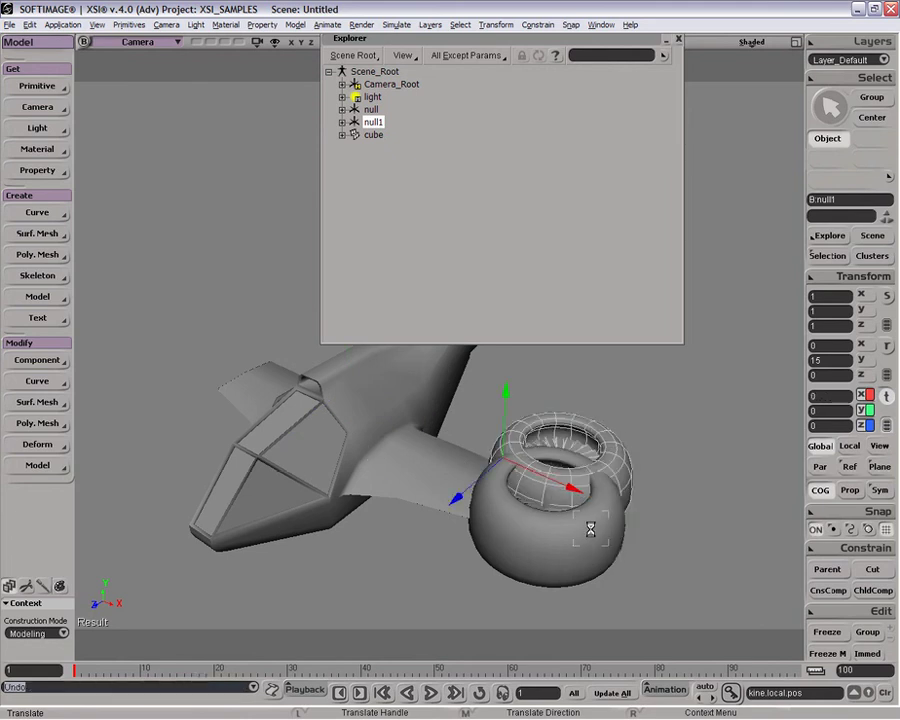
key("ctrl+z")
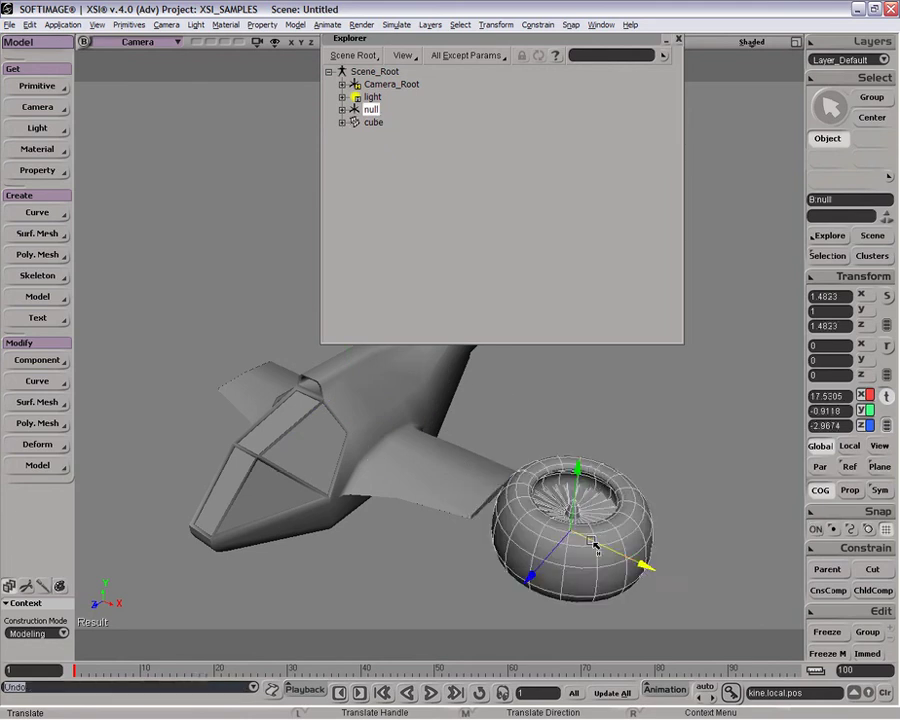
key("ctrl+z")
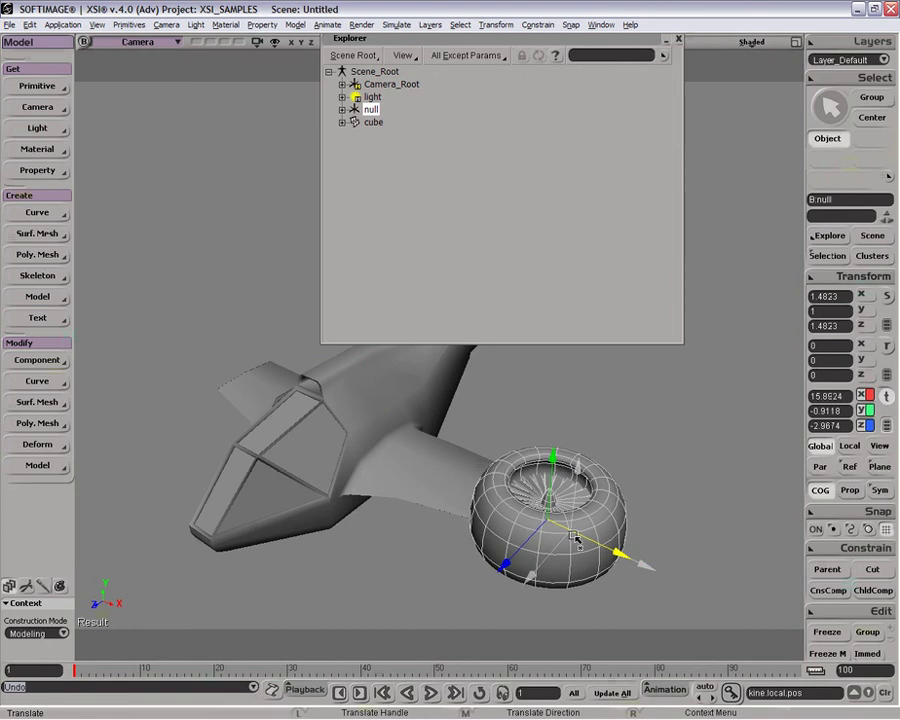
left_click_drag(577, 540, 578, 540)
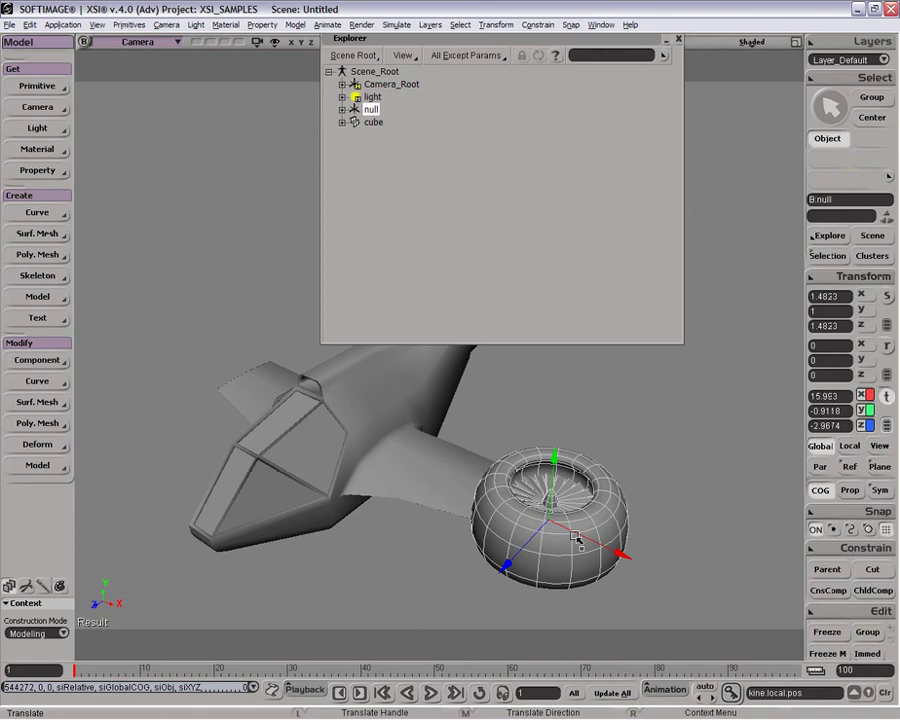
Duplicate the engine branch and mirror the copy onto the opposite wing with X scale -1.4823 and X position -15.993.
key("ctrl+d")
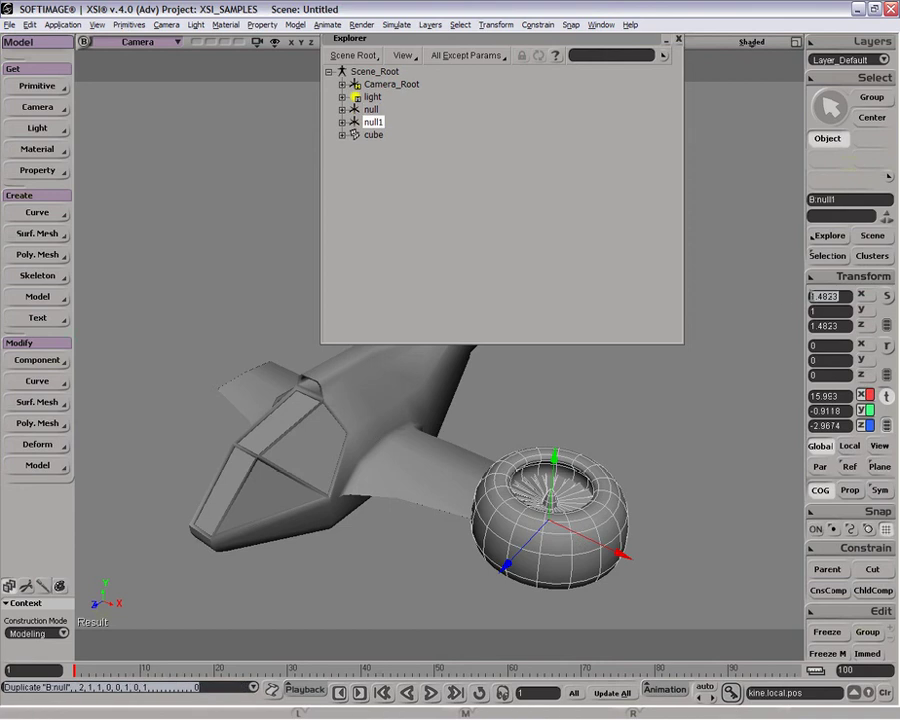
type("-")
key("Tab")
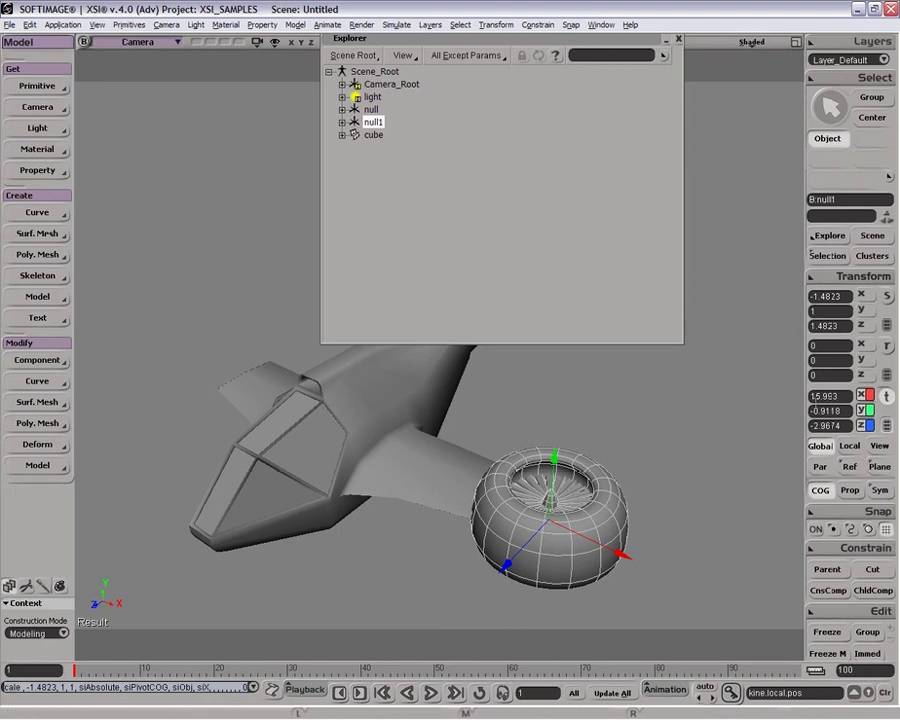
double_click(811, 397)
left_click(810, 398)
type("-")
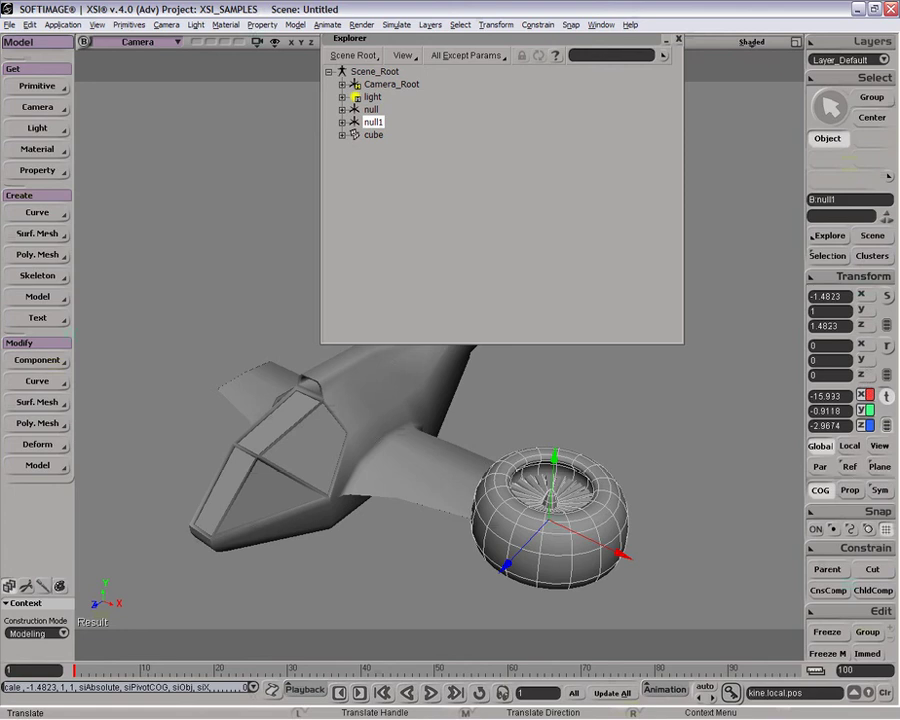
key("Return")
key("space")
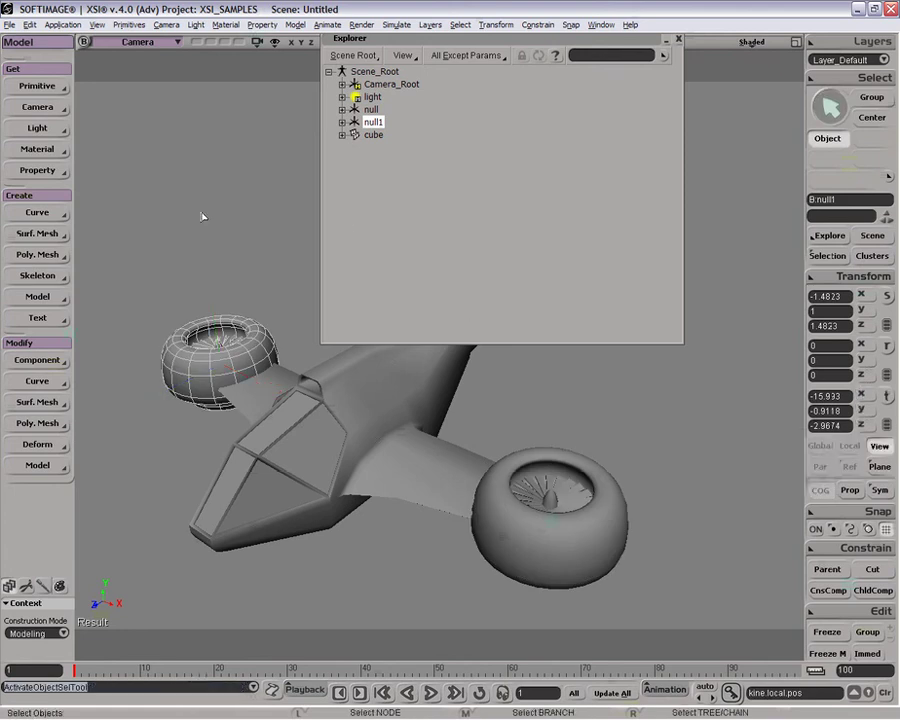
Deselect the mirrored engine, check both engines against the wings, and close the scene explorer.
left_click(201, 214)
key("o")
left_click_drag(470, 474, 482, 526)
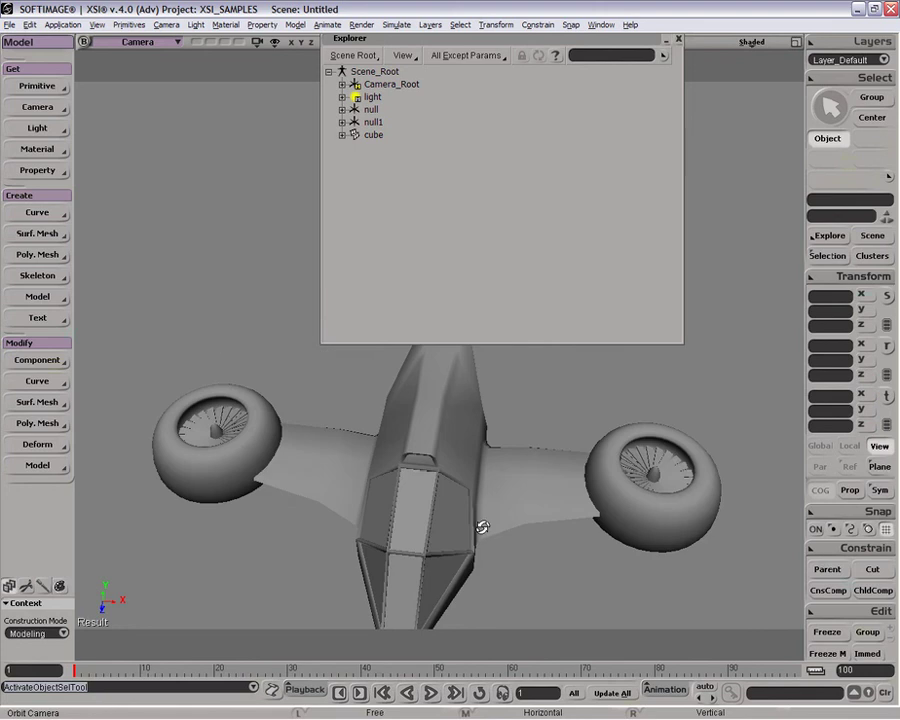
key("m")
left_click(678, 39)
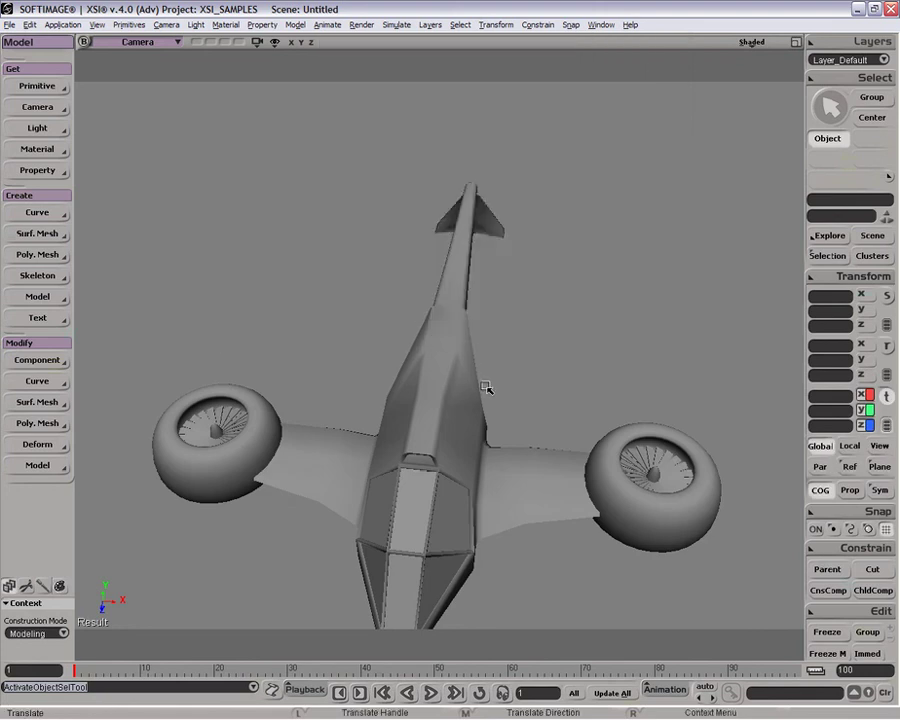
Inspect the helicopter from the front and underneath, and select its fuselage mesh.
key("p")
left_click_drag(488, 388, 480, 255)
key("o")
key("space")
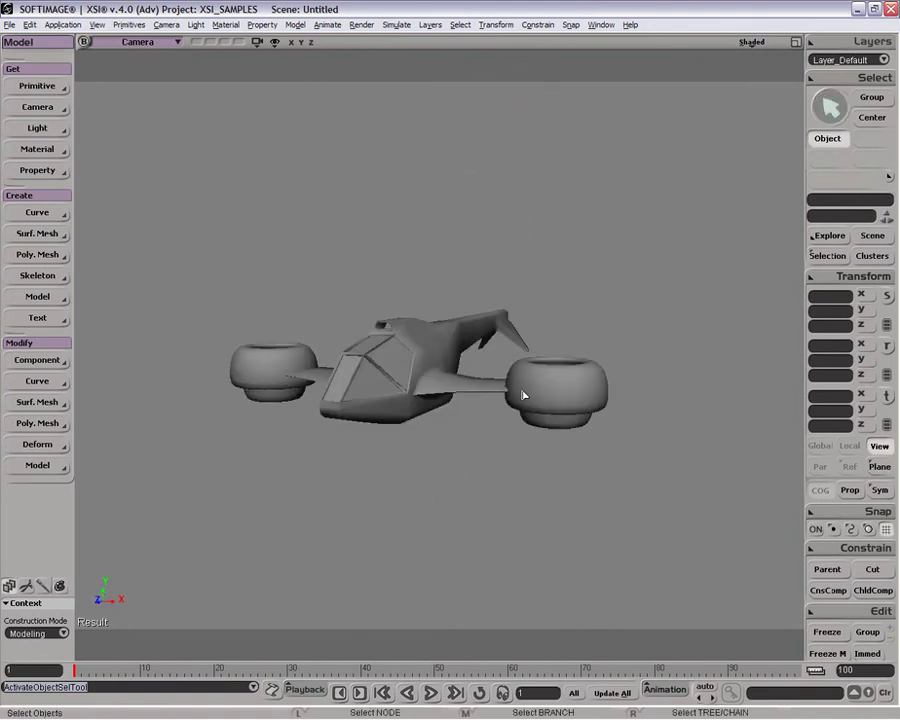
left_click(518, 396)
key("p")
left_click_drag(455, 313, 497, 301)
key("v")
key("z")
key("o")
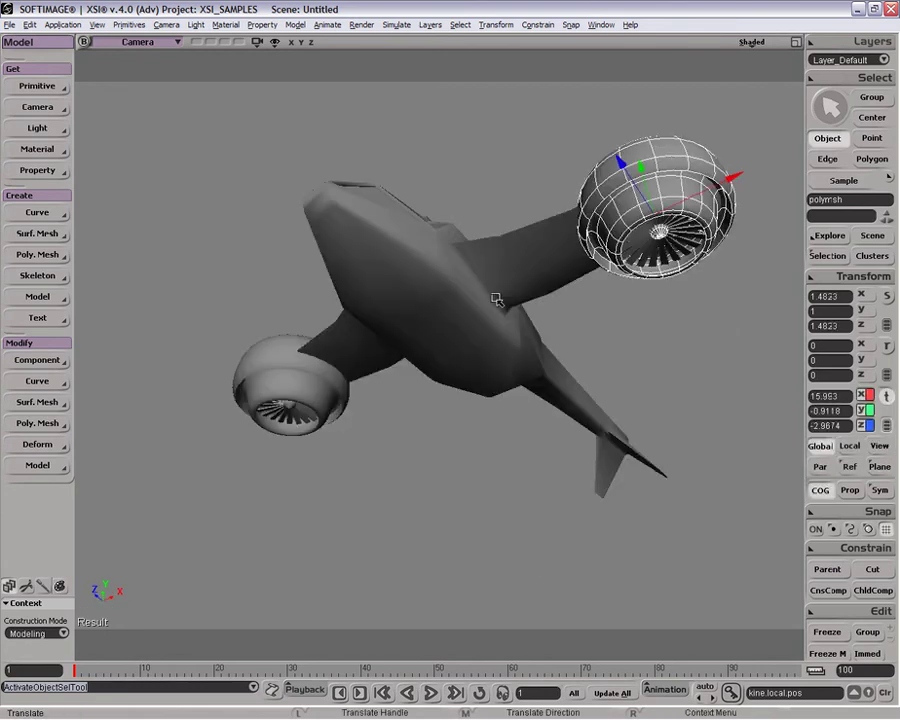
left_click(518, 267)
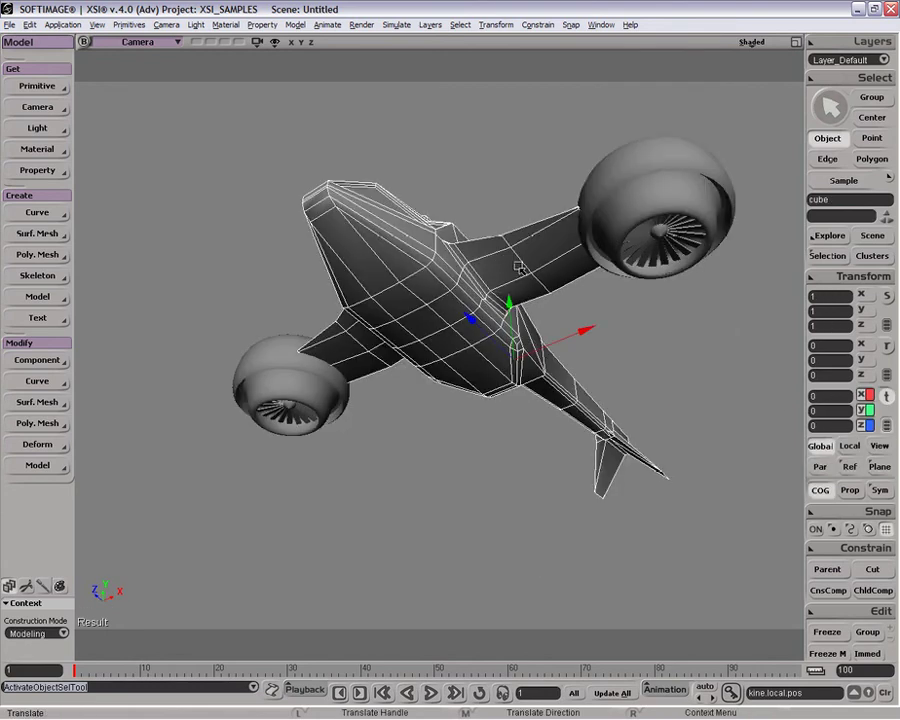
key("e")
left_click(521, 265)
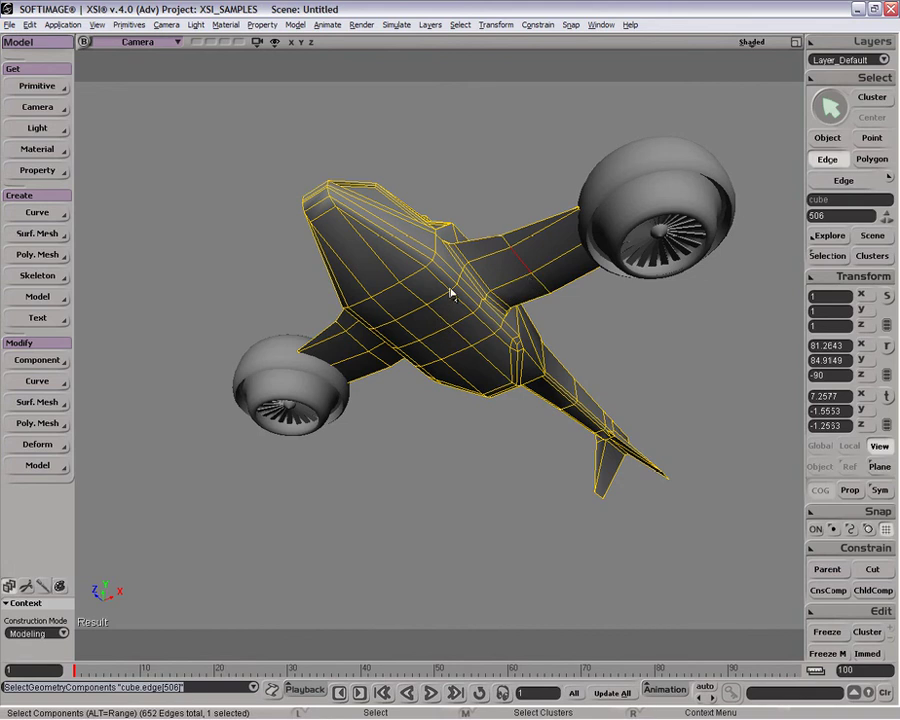
key("v")
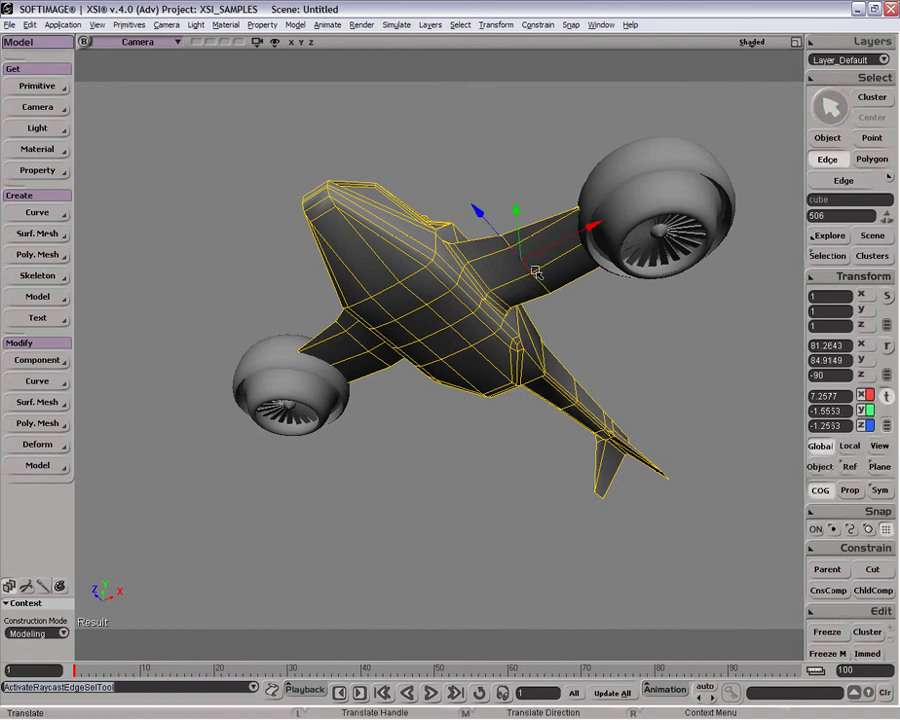
key("o")
left_click_drag(536, 282, 372, 321)
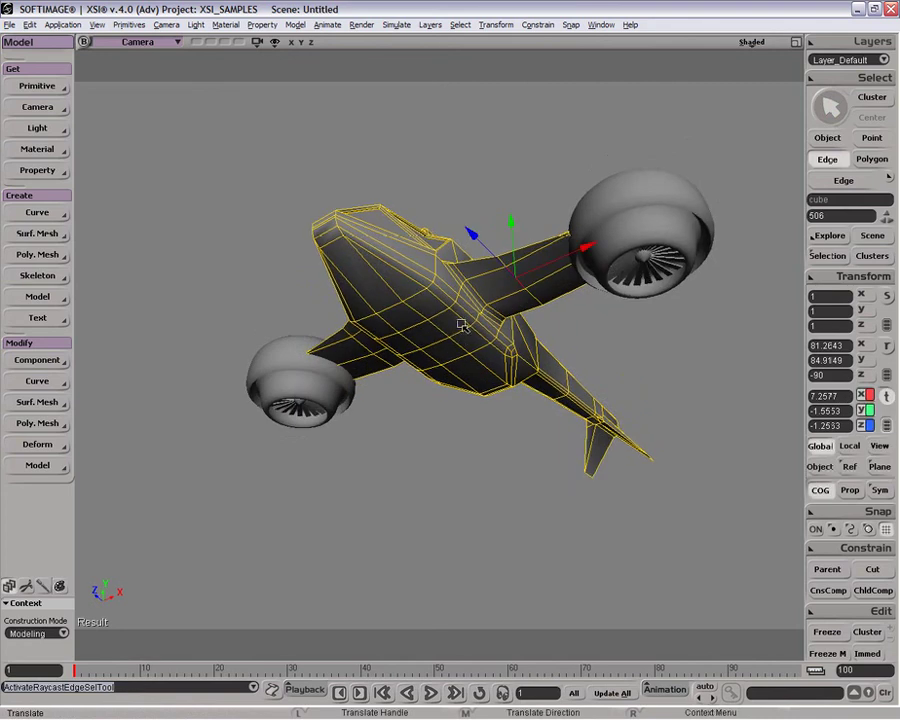
key("e")
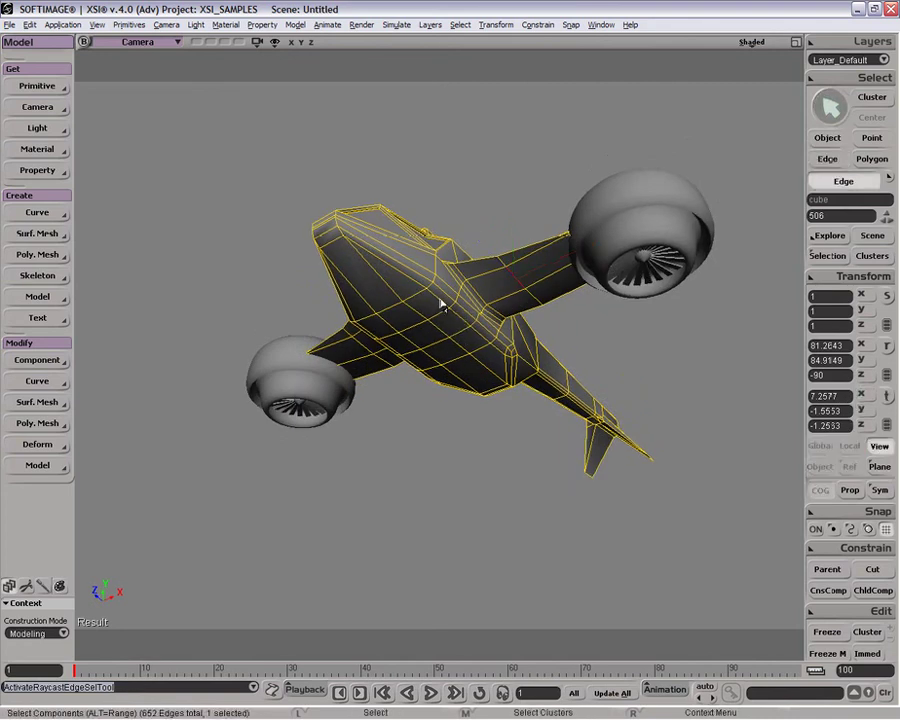
key("space")
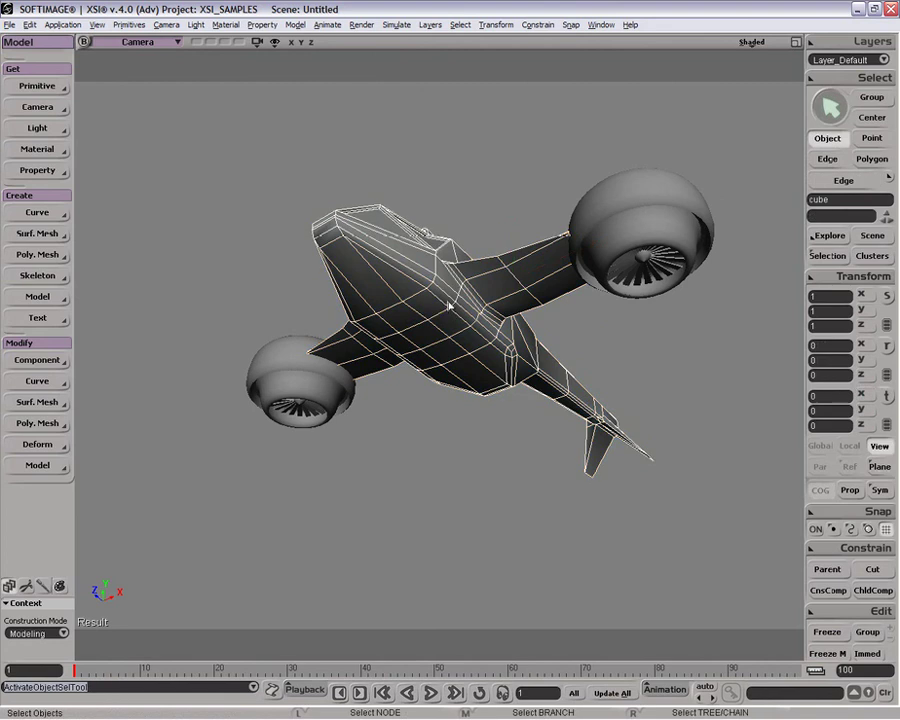
Select four polygons along the outer edges of the fuselage underside, two on each side.
key("u")
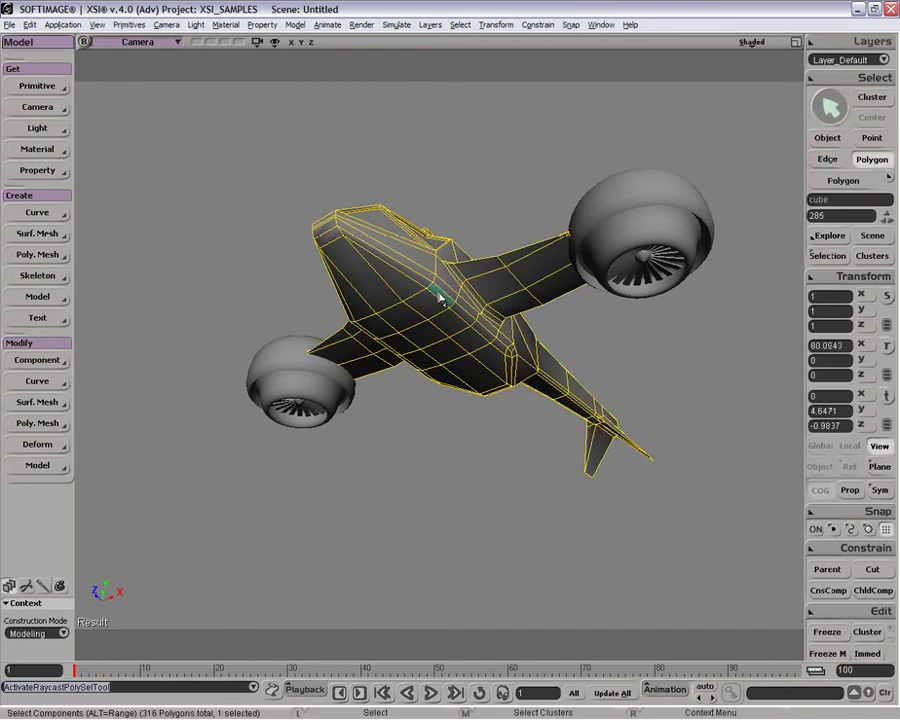
left_click(440, 294)
left_click(490, 341, "shift")
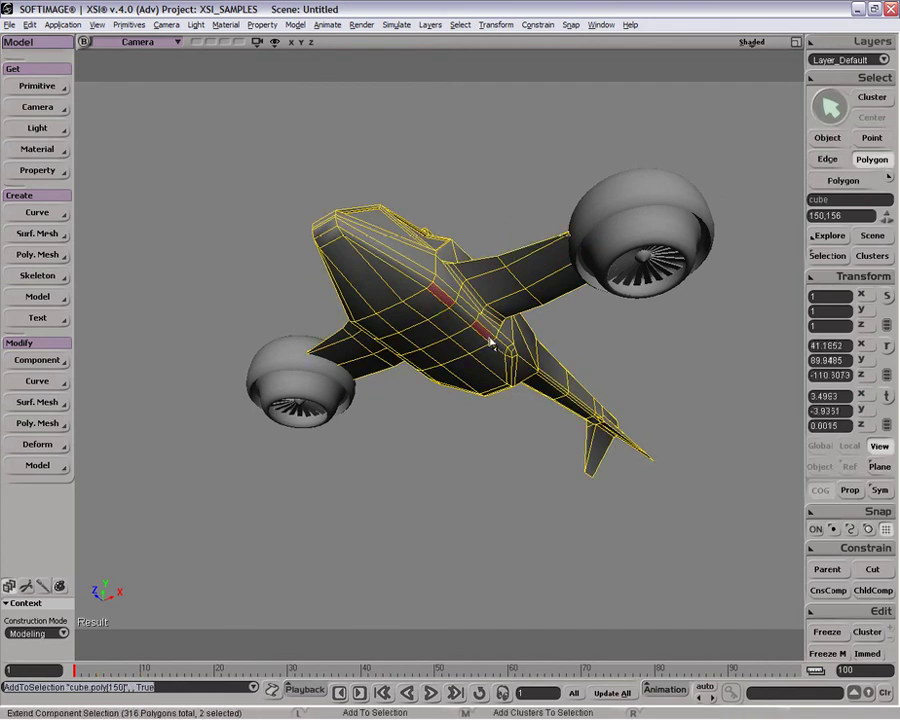
key("x")
key("o")
left_click_drag(456, 346, 504, 376)
key("x")
key("e")
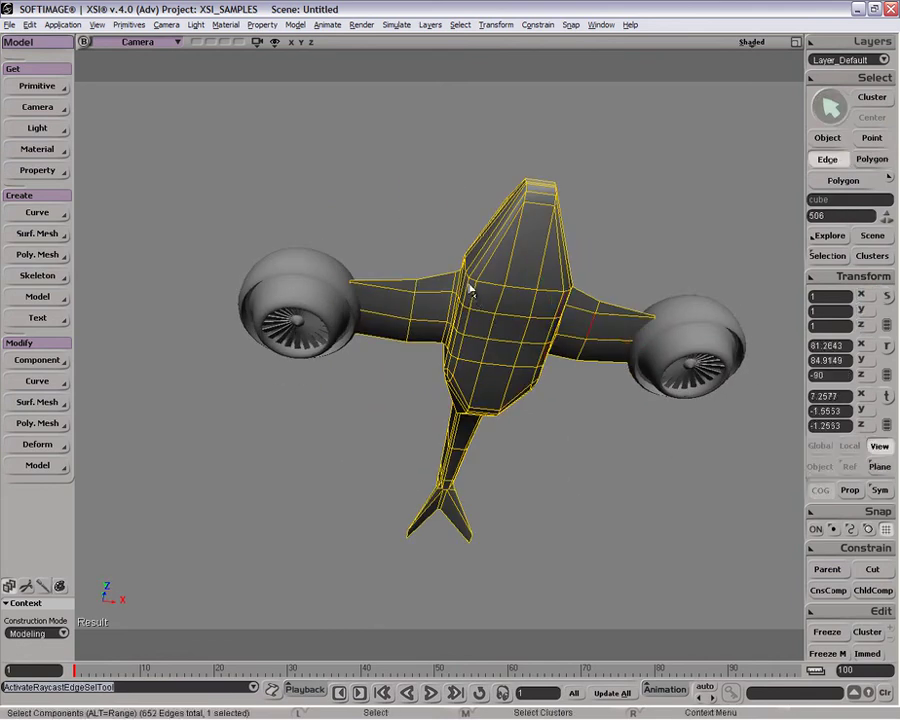
key("x")
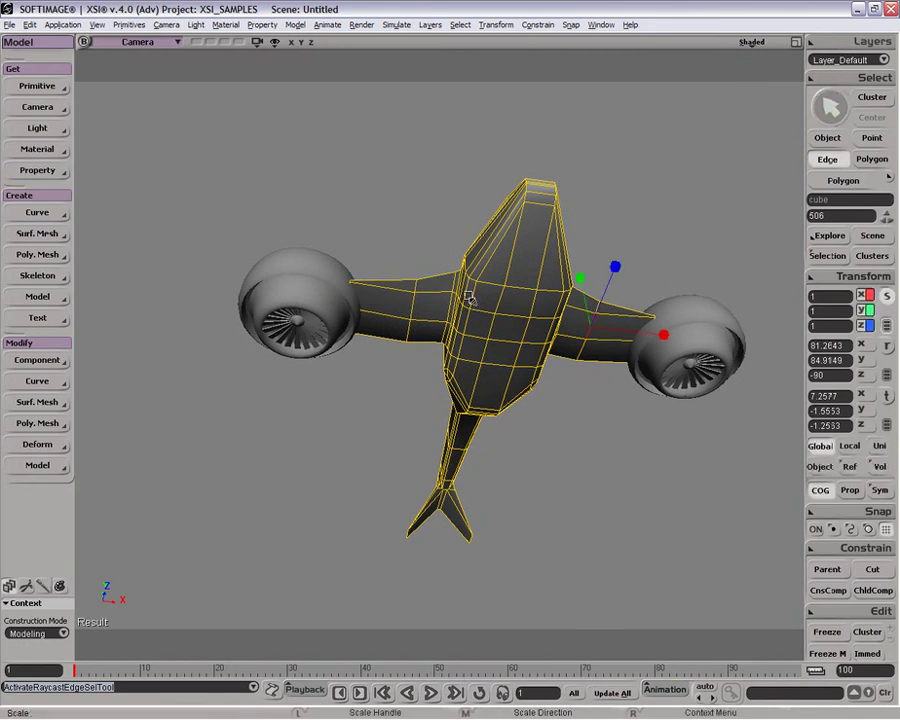
key("u")
left_click(469, 298, "shift")
left_click(457, 354, "shift")
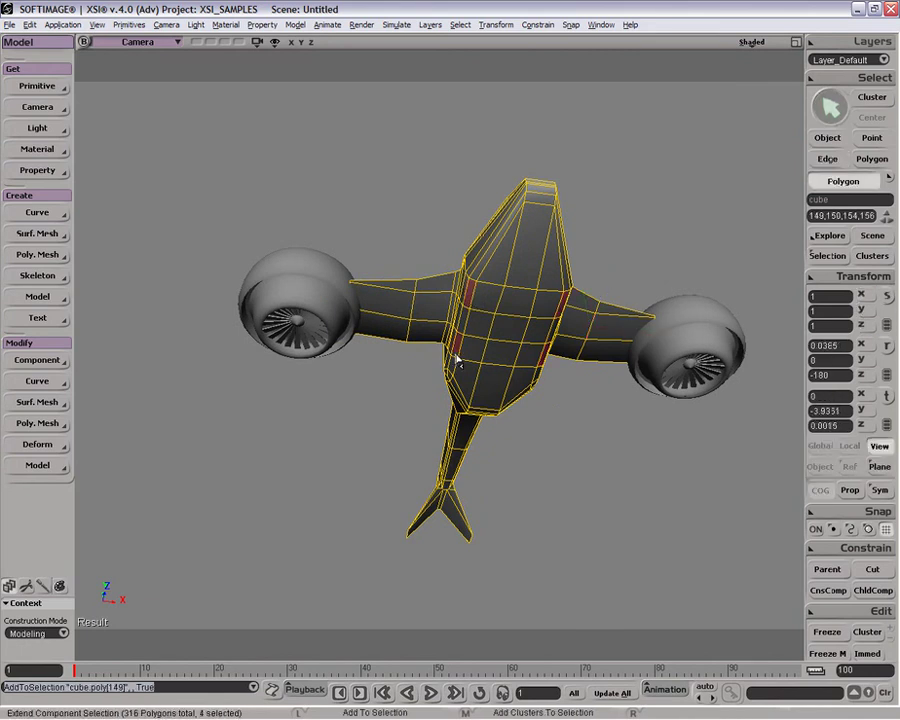
Extrude the four underside polygons downward in local mode with COG off, forming two-segment legs down to about Y -5.67.
key("x")
key("o")
left_click_drag(548, 300, 521, 349)
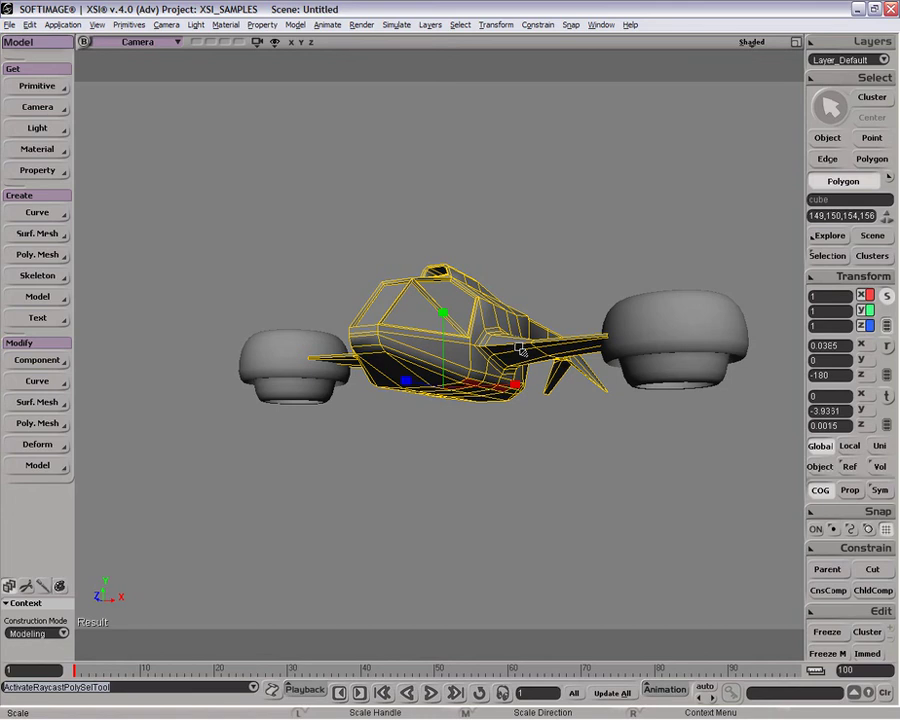
key("v")
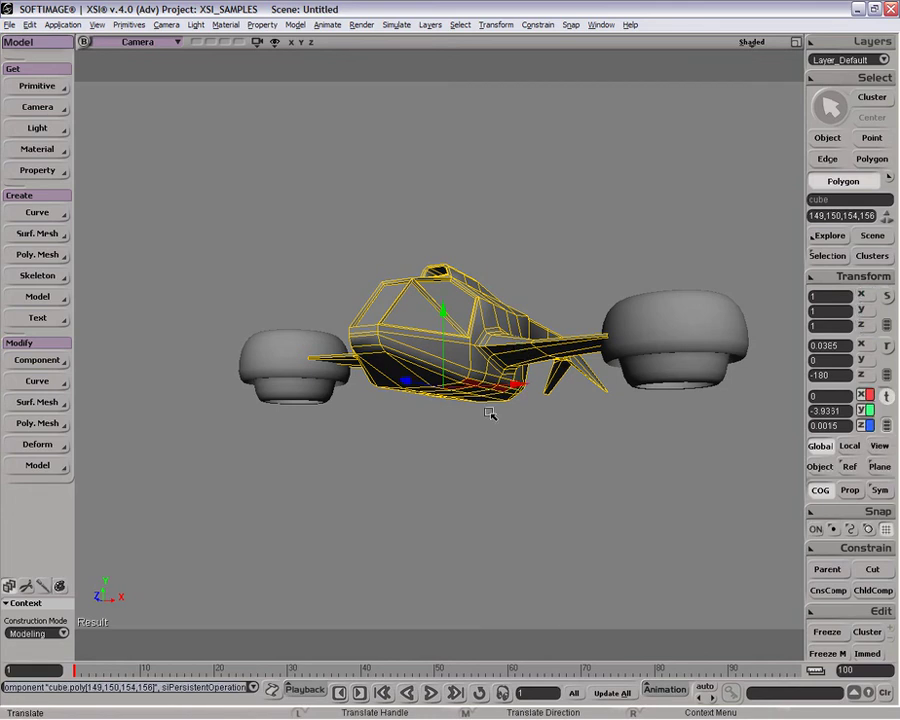
left_click(845, 447)
left_click(822, 489)
left_click_drag(497, 421, 505, 449)
key("o")
left_click_drag(552, 376, 507, 518)
key("p")
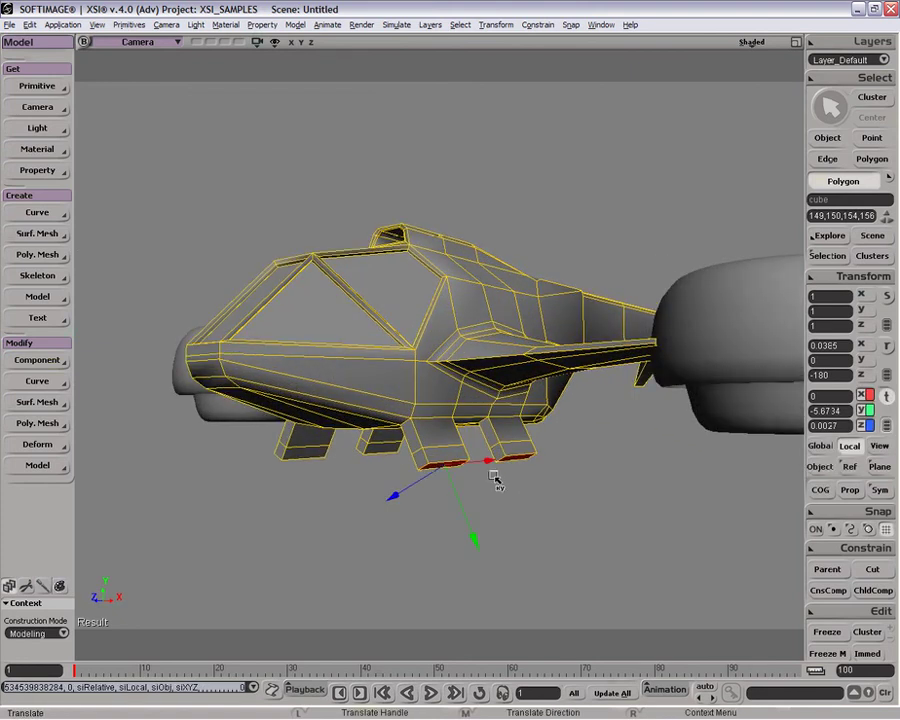
Bridge the facing inner polygons on the lower segments of the two legs on one side of the fuselage.
key("u")
left_click(494, 458)
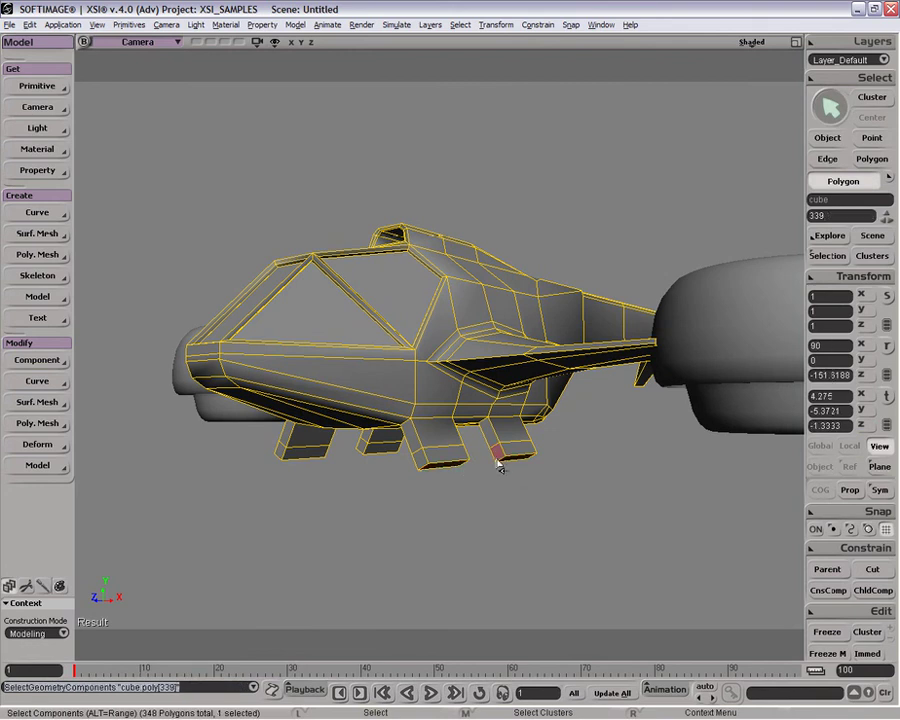
key("o")
left_click_drag(506, 480, 446, 484)
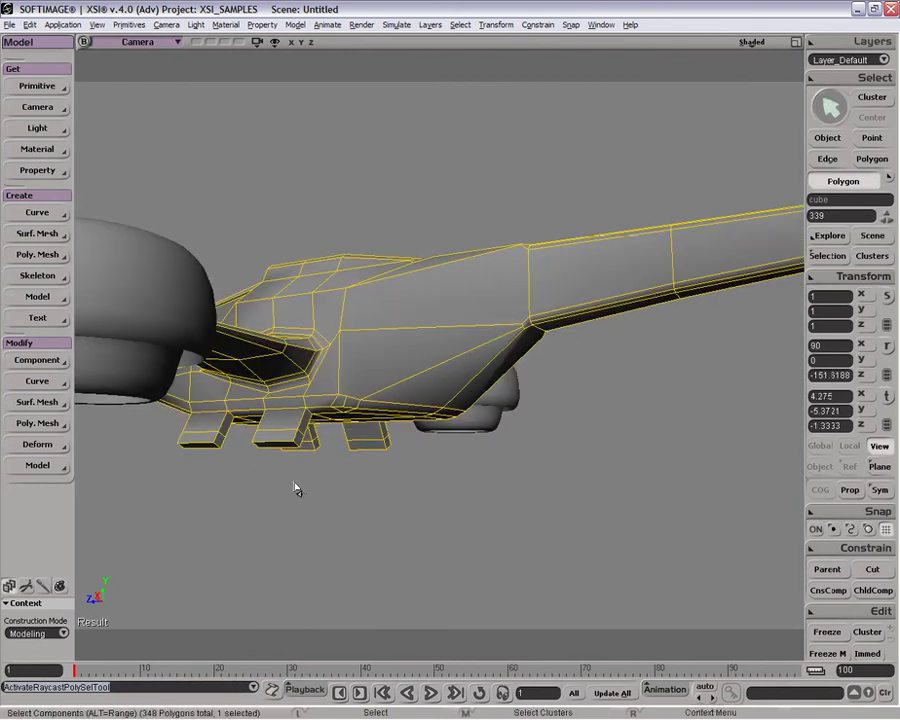
left_click(221, 446, "shift")
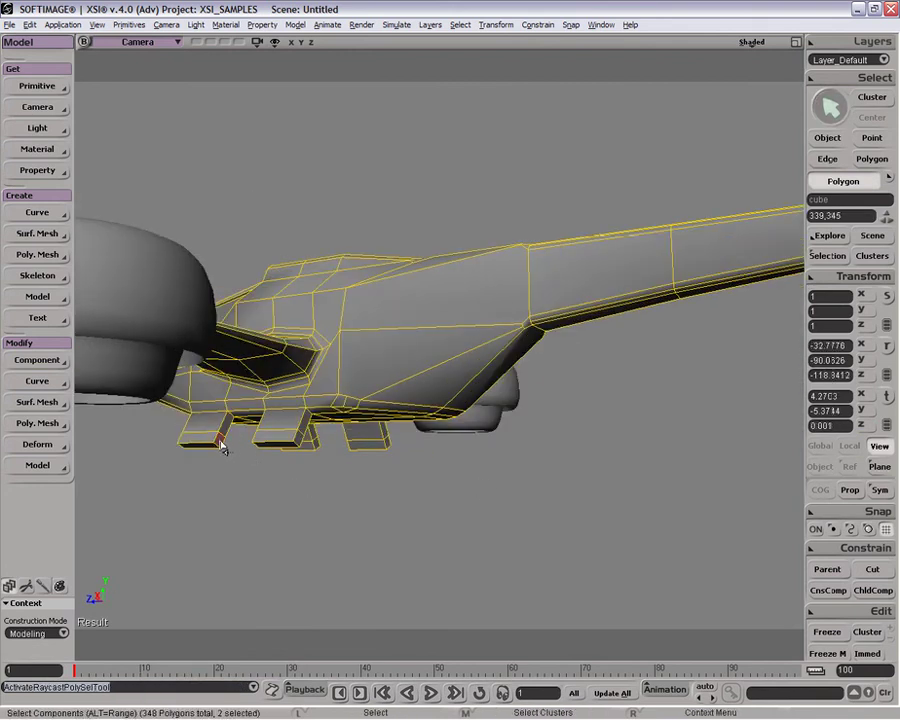
right_click(221, 446)
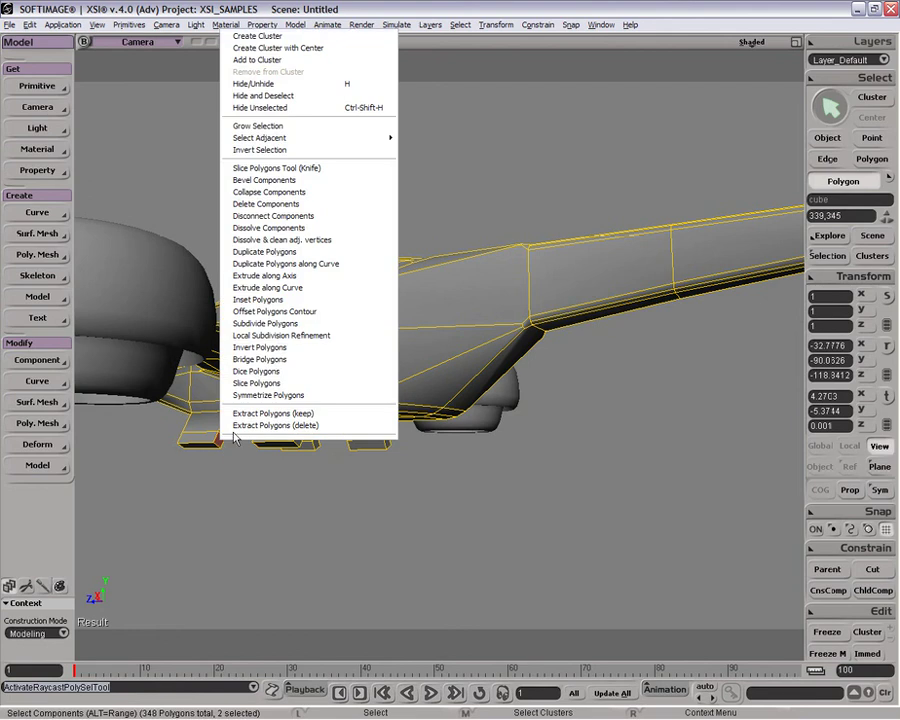
left_click(282, 357)
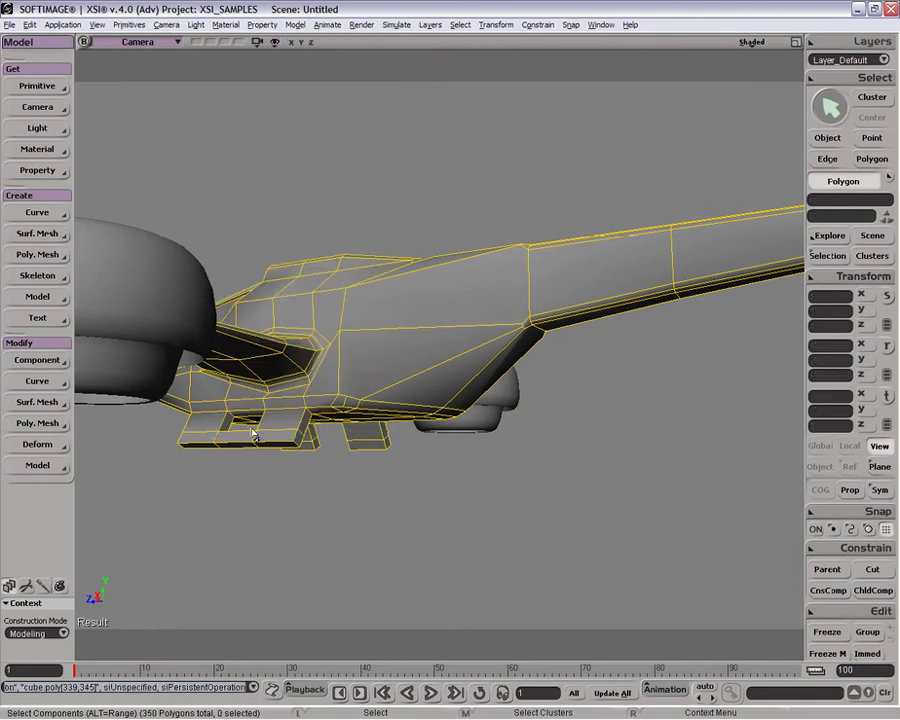
Bridge the facing inner polygons on the lower segments of the other side's legs.
left_click(318, 444)
key("o")
left_click_drag(440, 468, 508, 456)
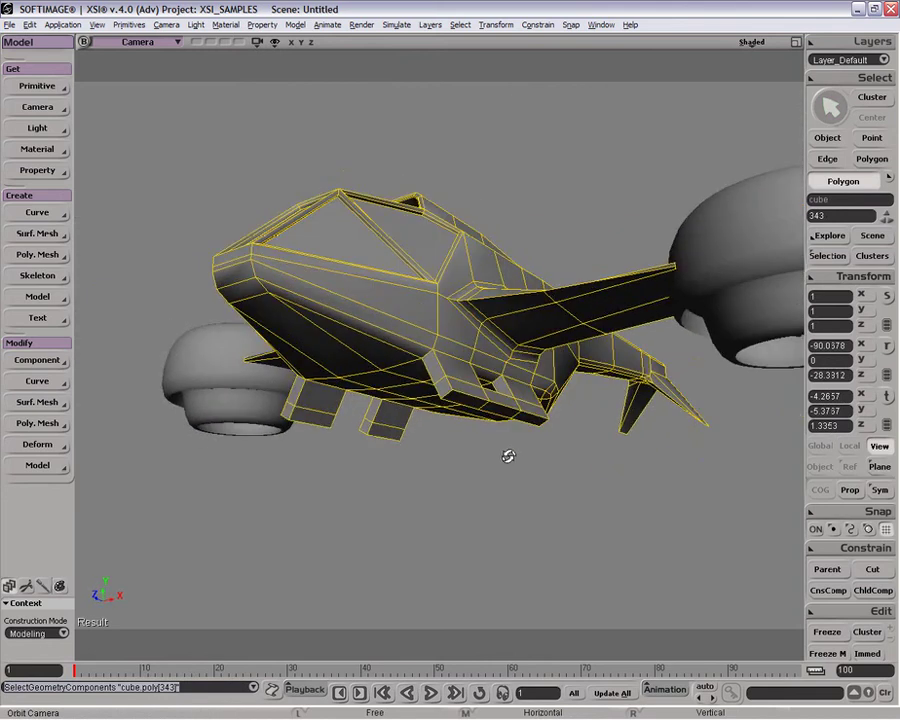
key("u")
left_click(366, 430, "shift")
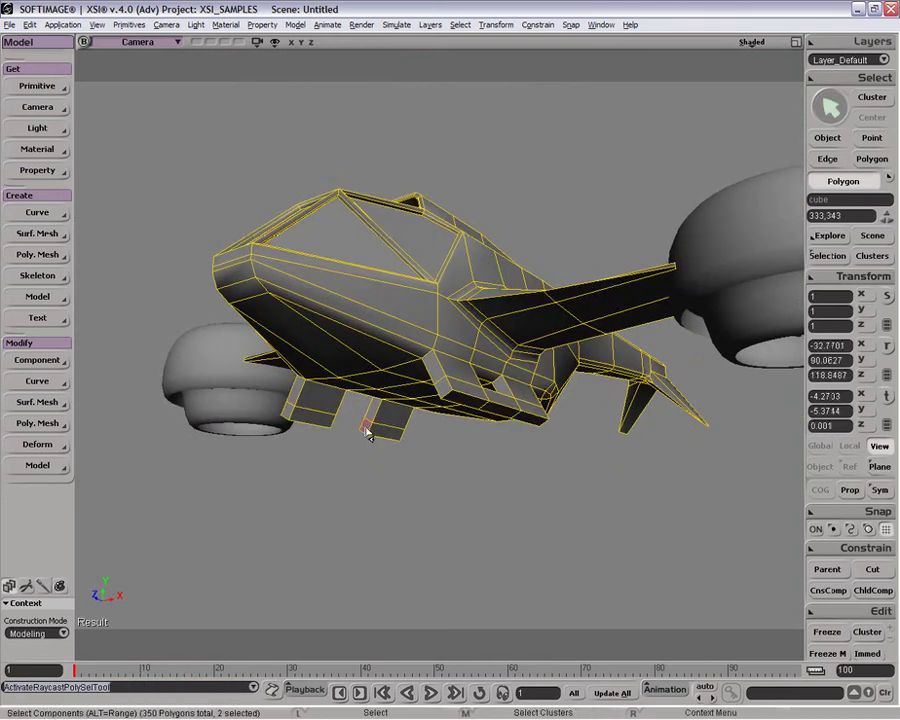
right_click(366, 430)
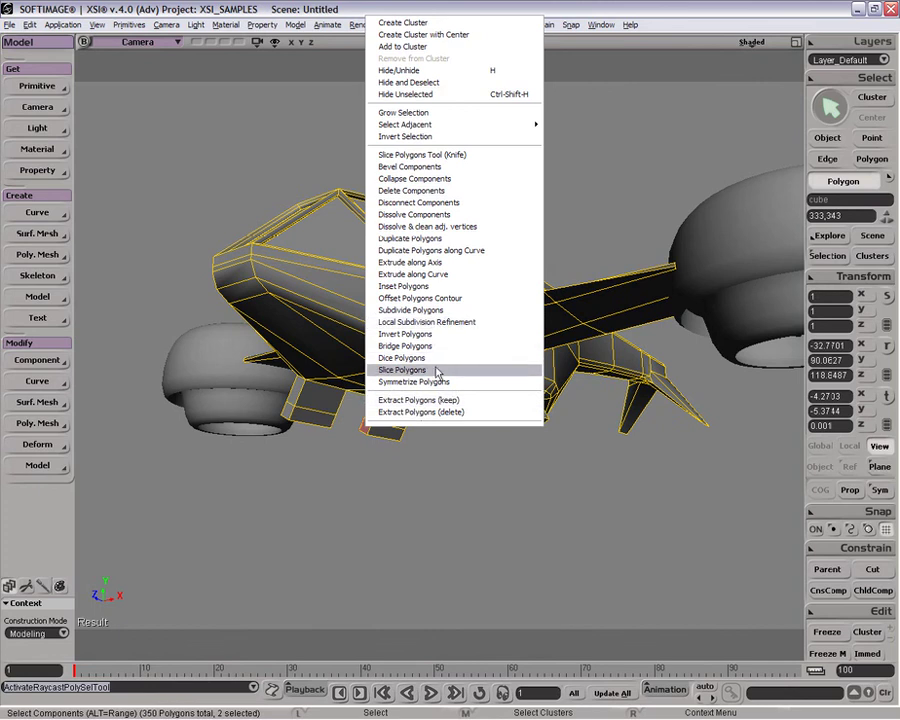
left_click(440, 350)
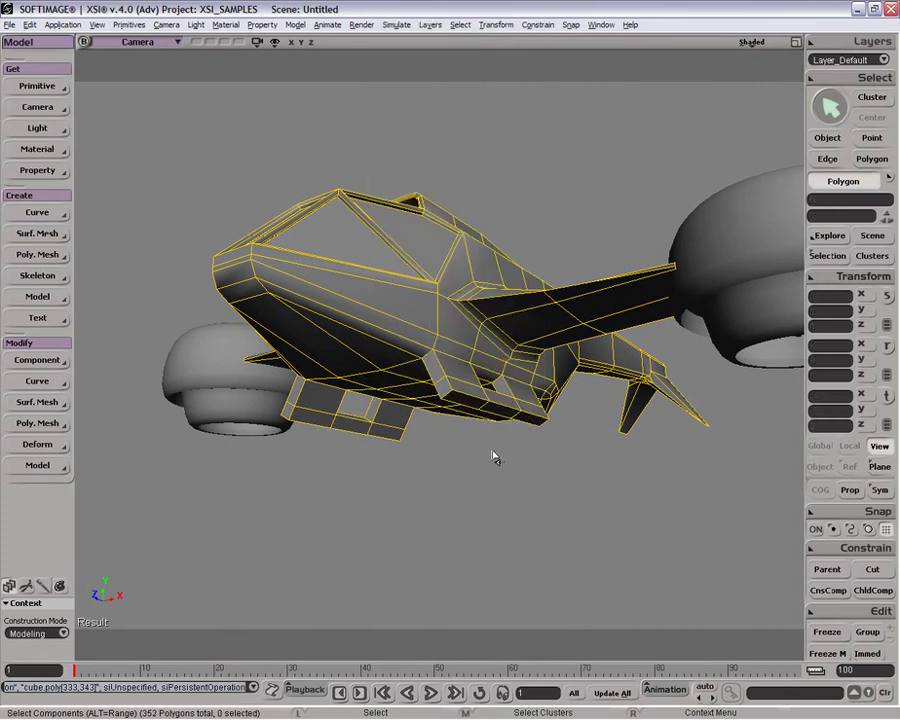
Select the four front and rear end polygons on the lower segments of both landing skids.
key("o")
left_click_drag(526, 440, 580, 466)
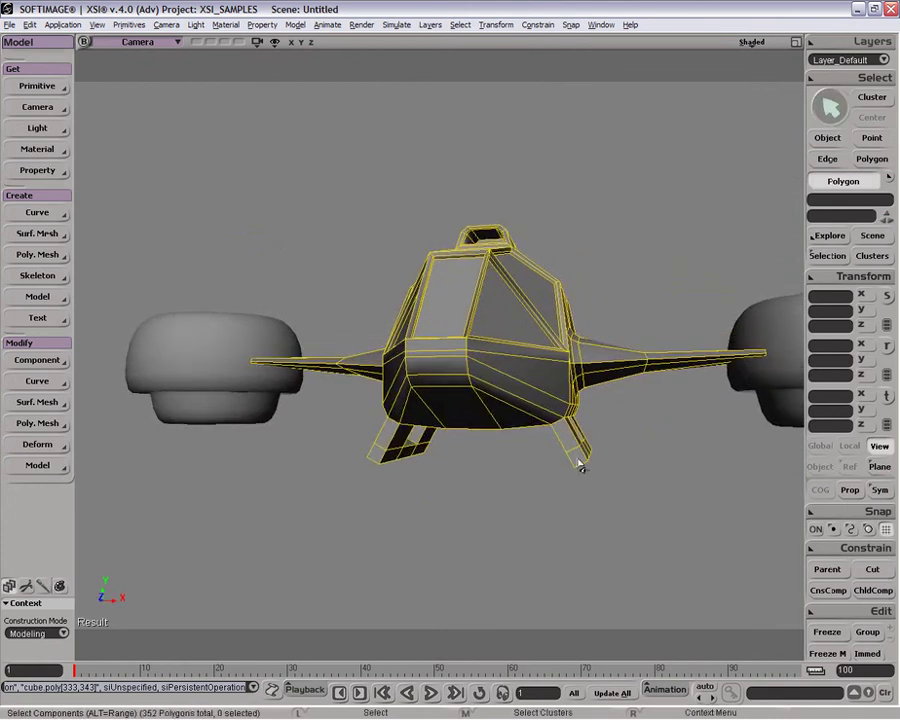
left_click(577, 458)
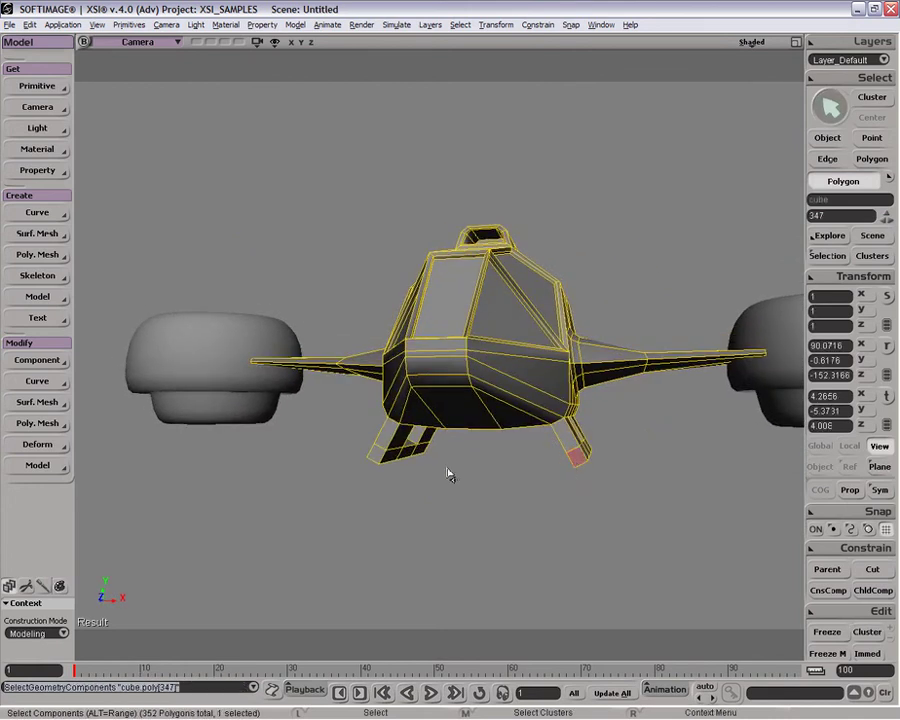
key("u")
left_click(375, 452, "shift")
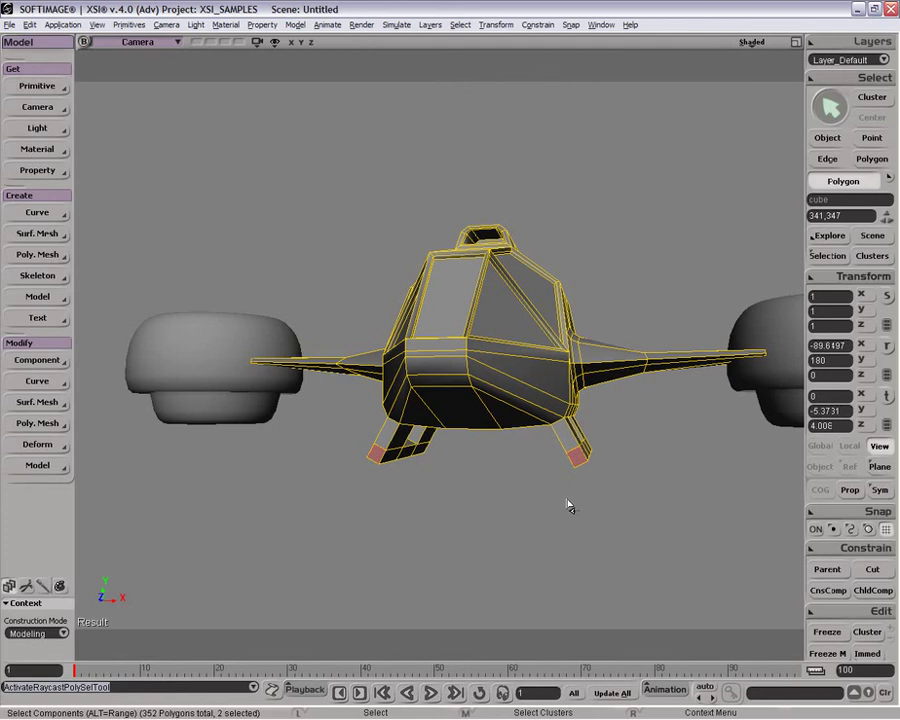
left_click_drag(570, 506, 333, 475)
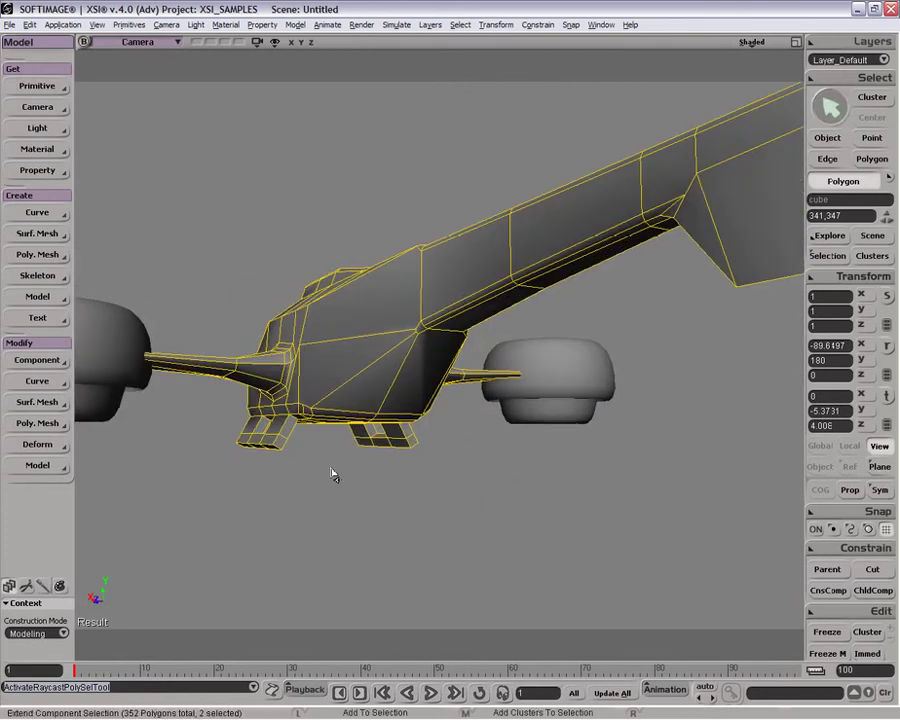
left_click(280, 441, "shift")
left_click(414, 444, "shift")
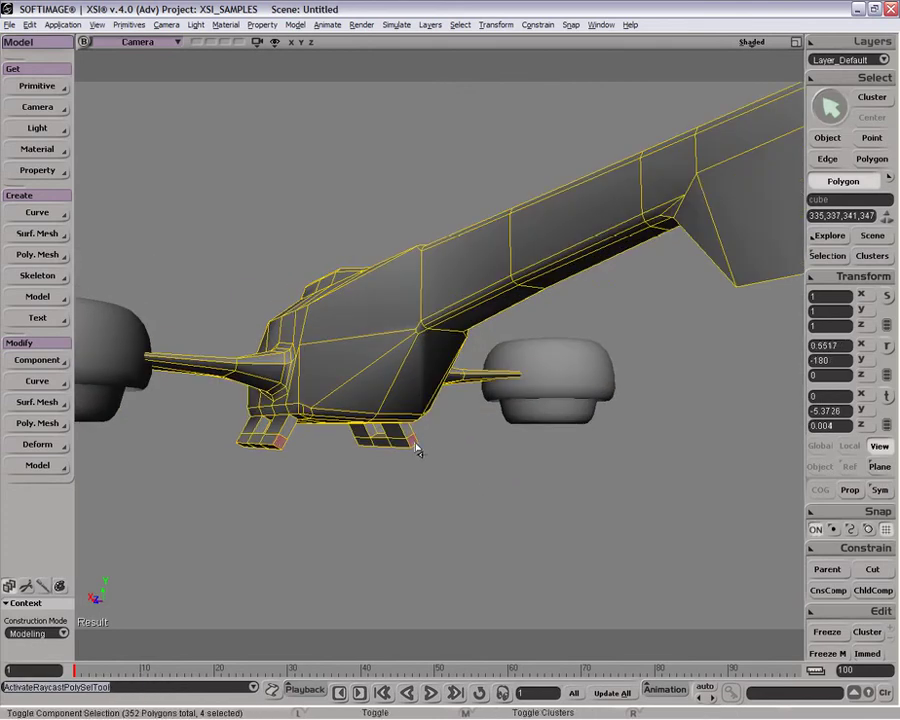
Extrude the four skid-end polygons and scale them apart along the skids' length to extend both skids forward and backward.
key("x")
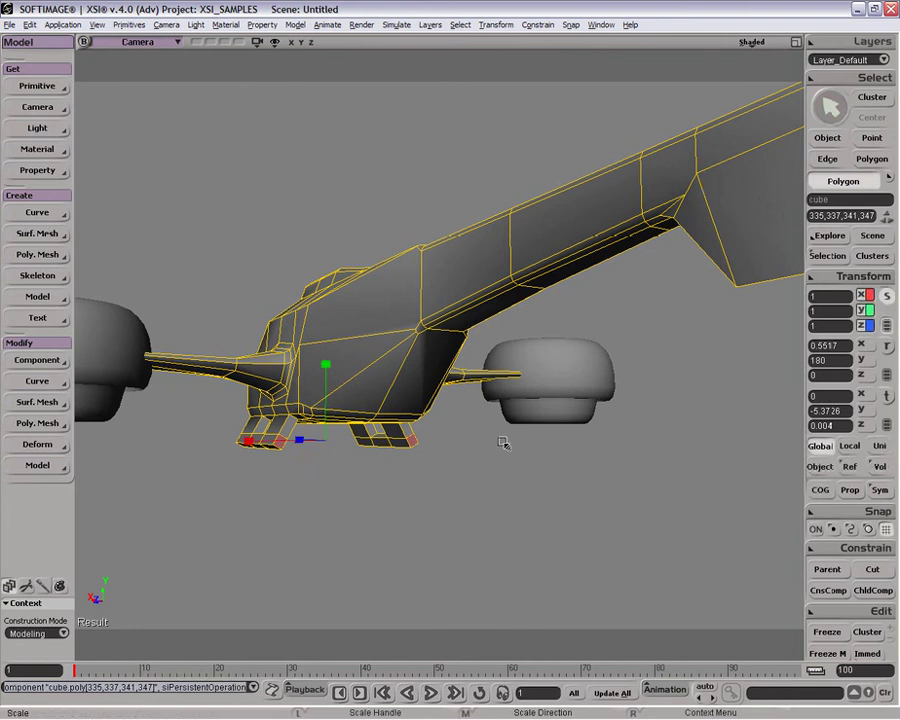
key("o")
mouse_move(502, 442)
left_mouse_down()
mouse_move(525, 439)
mouse_move(510, 442)
left_mouse_up()
key("x")
key("o")
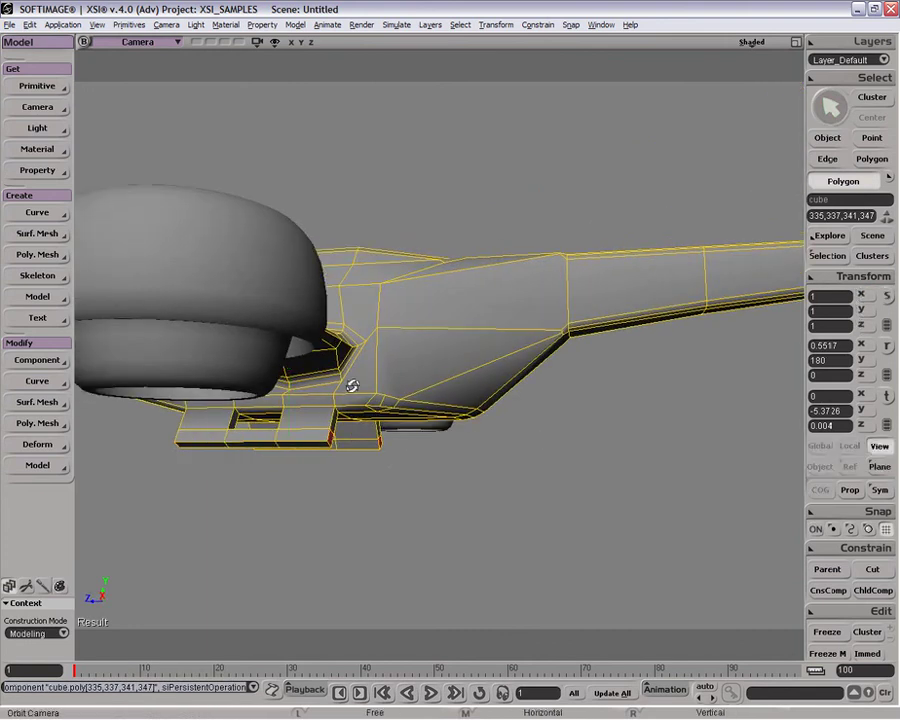
left_click_drag(352, 386, 375, 323)
key("x")
mouse_move(218, 363)
left_mouse_down()
mouse_move(157, 366)
mouse_move(208, 367)
left_mouse_up()
Extrude the skid ends once more and raise them in global mode to about Y -4.88, forming upturned tips.
key("ctrl+d")
key("v")
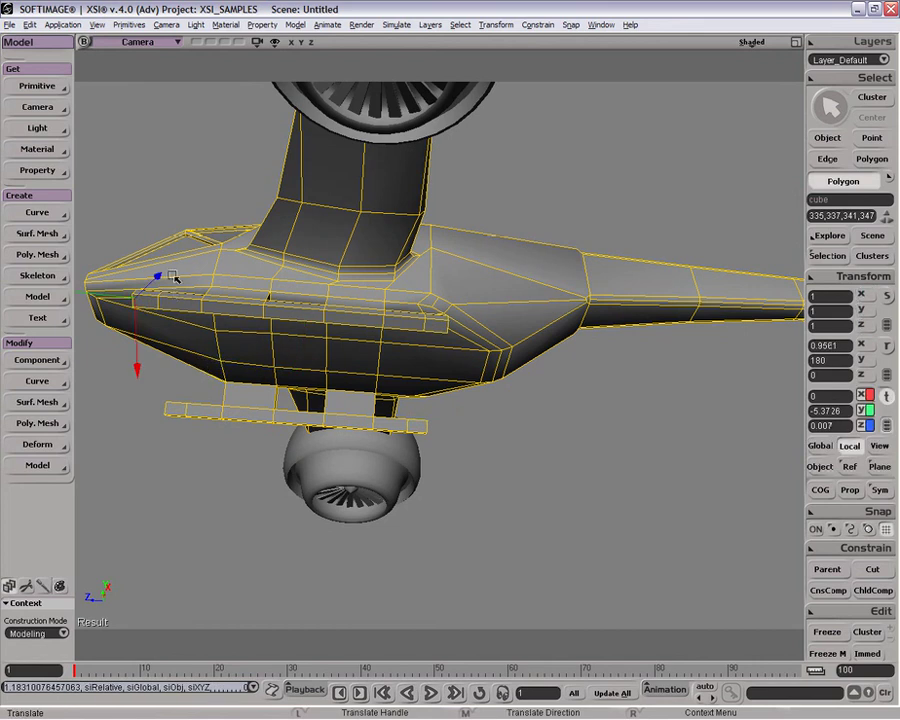
left_click(820, 446)
left_click_drag(309, 337, 311, 334)
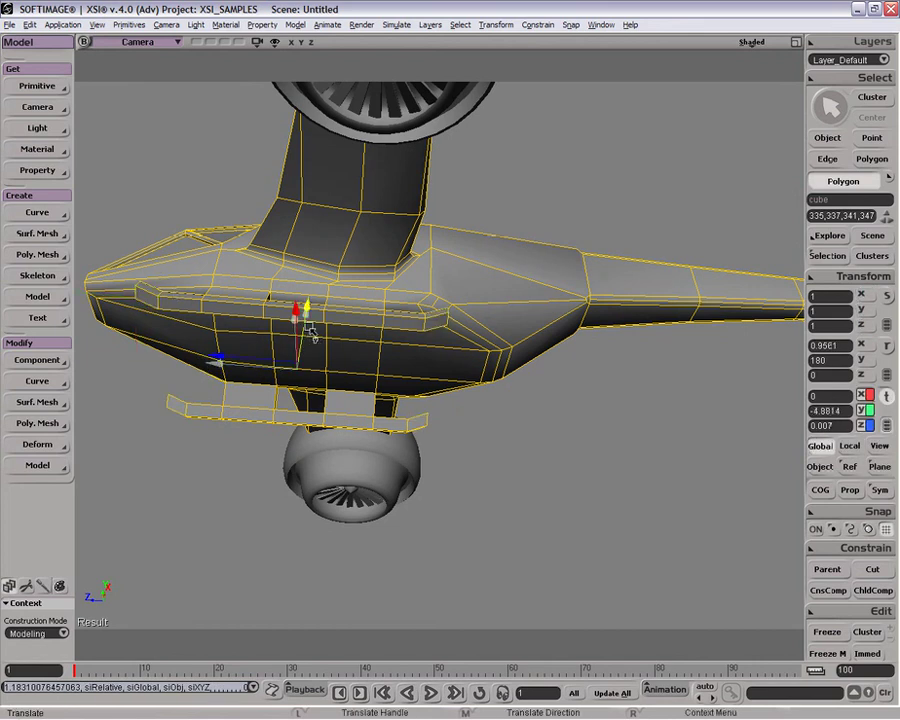
Lengthen the landing skid legs by setting the length of Extrude Op[13] in the mesh's construction history to 1.619.
key("space")
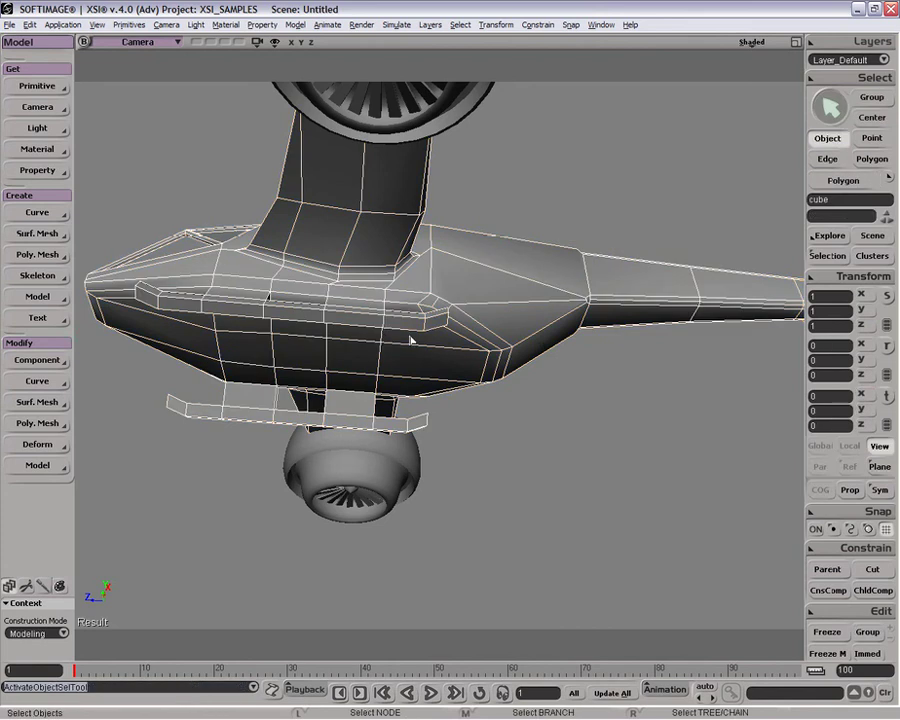
key("o")
left_click_drag(410, 340, 470, 380)
key("space")
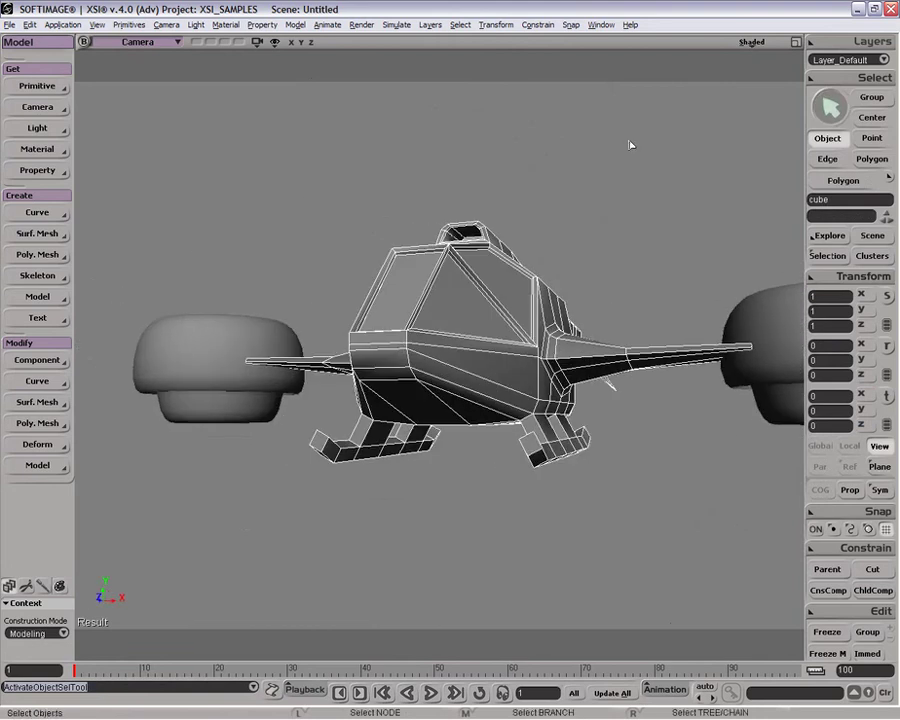
left_click(796, 42)
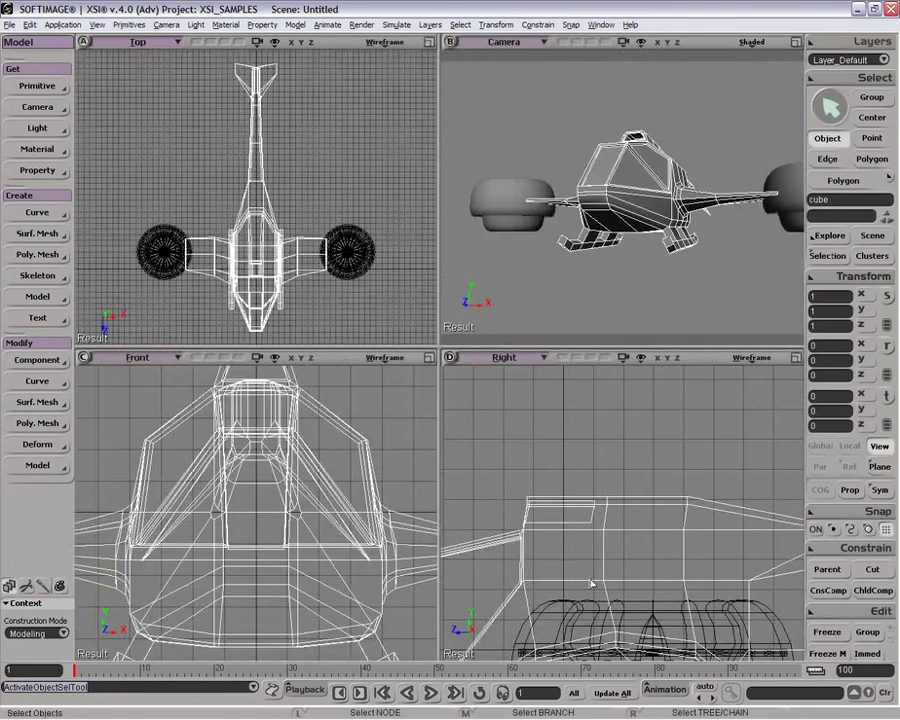
key("z")
left_click_drag(601, 570, 680, 445)
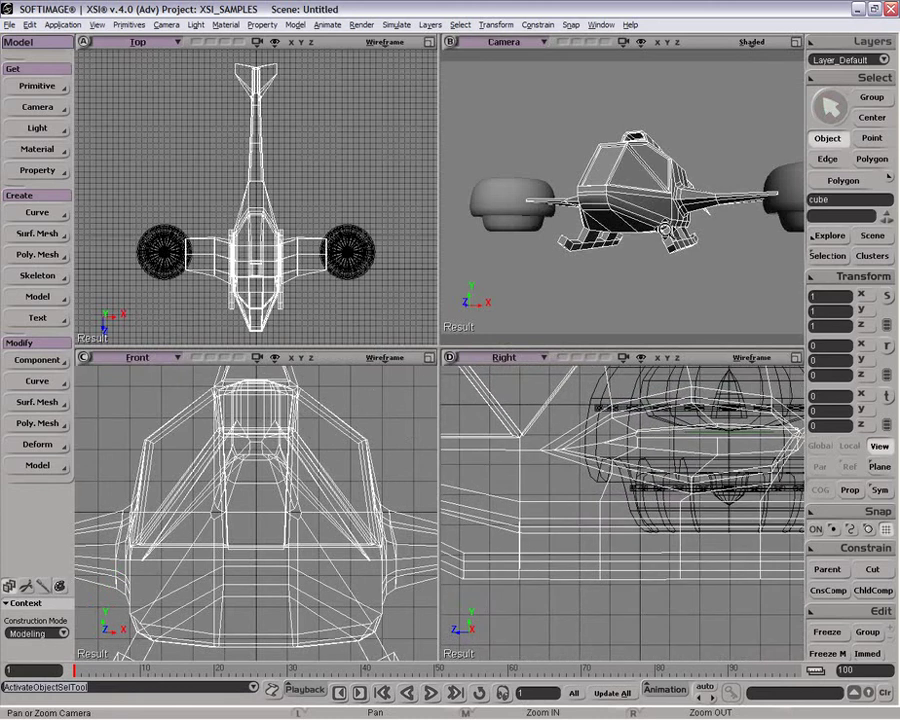
left_click(829, 255)
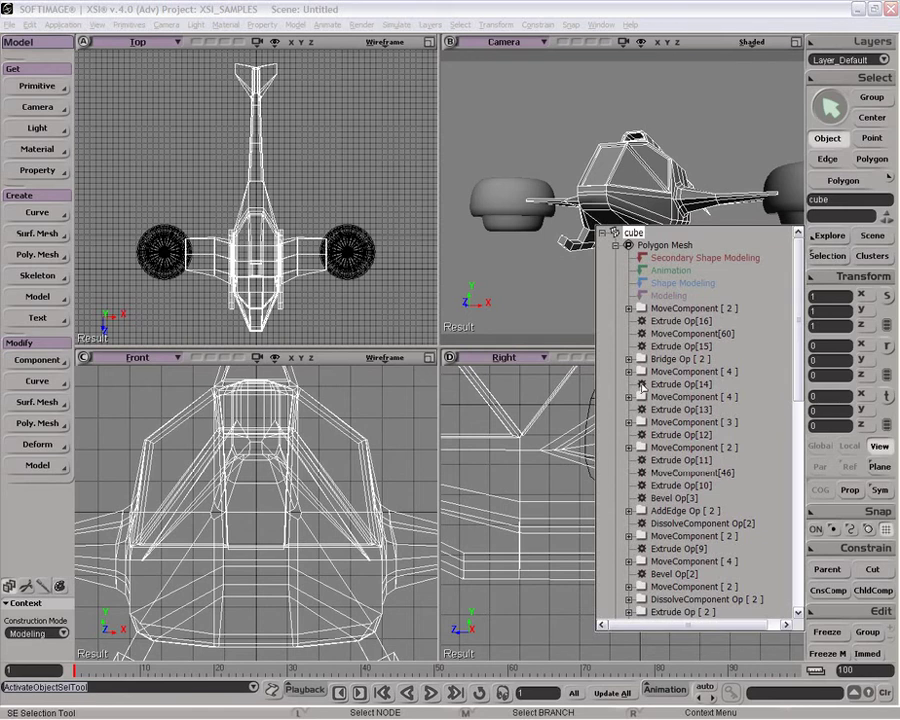
left_click(645, 410)
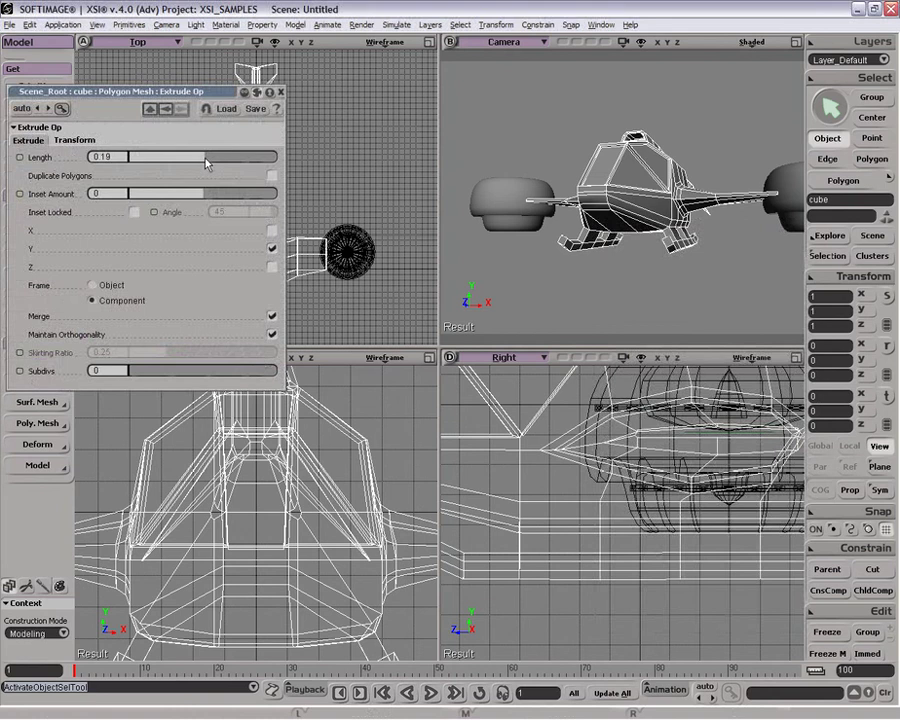
left_click_drag(207, 163, 217, 157)
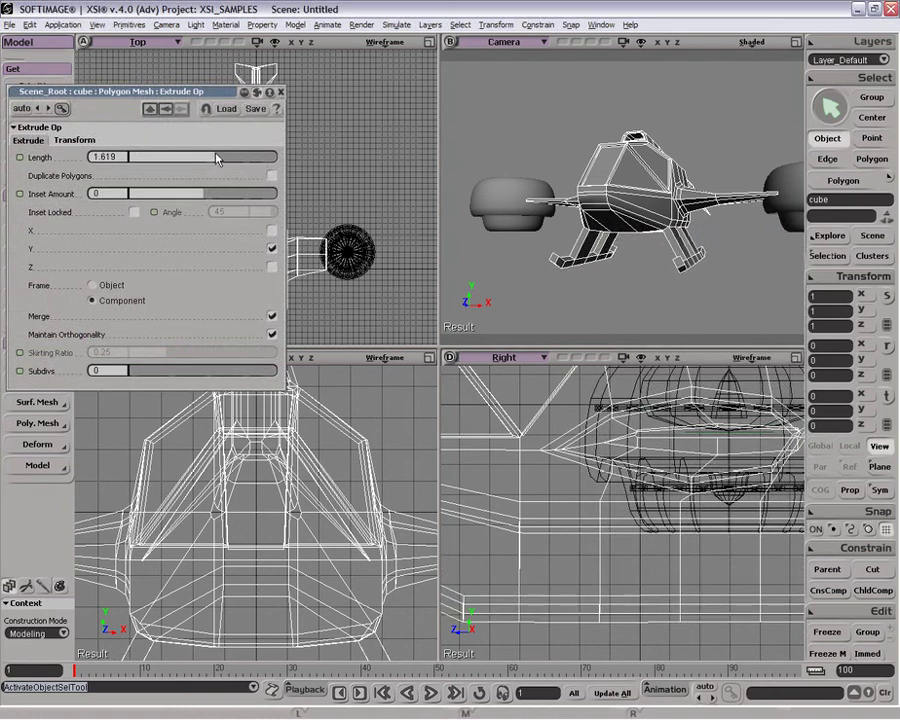
left_click(281, 92)
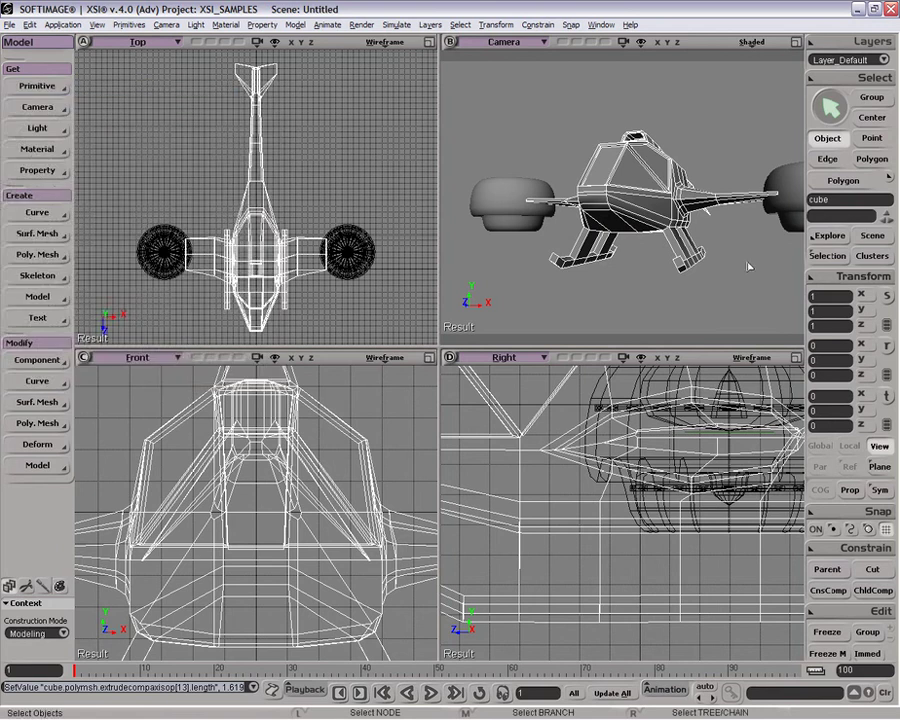
Subdivide the long edges of all four skid legs with 2 subdivisions and Connect enabled.
key("z")
right_click(613, 578)
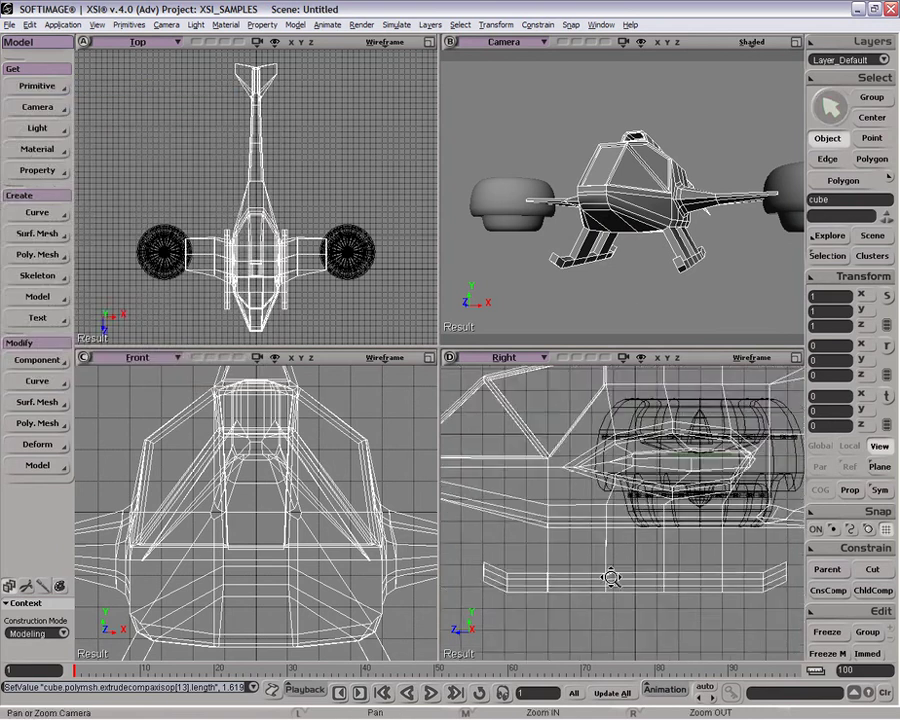
left_click_drag(611, 577, 573, 572)
key("e")
left_click_drag(480, 562, 707, 543)
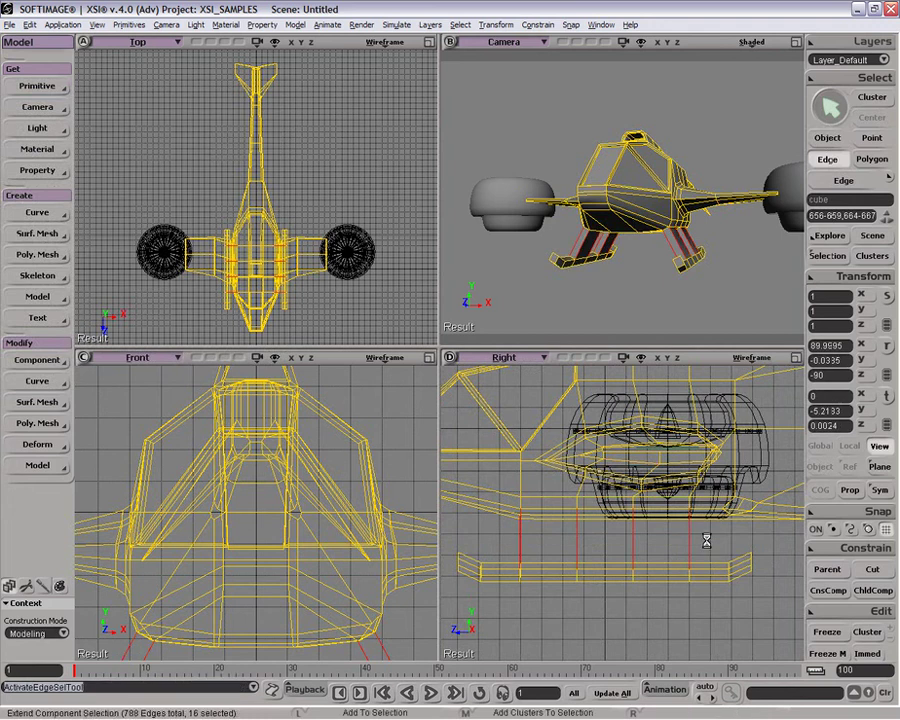
key("shift+d")
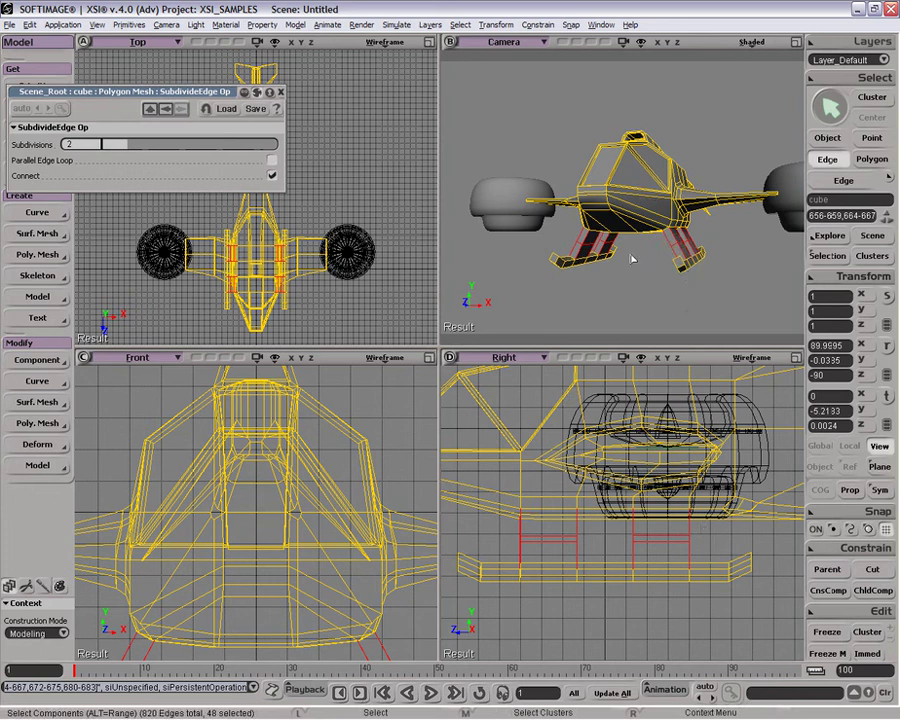
key("space")
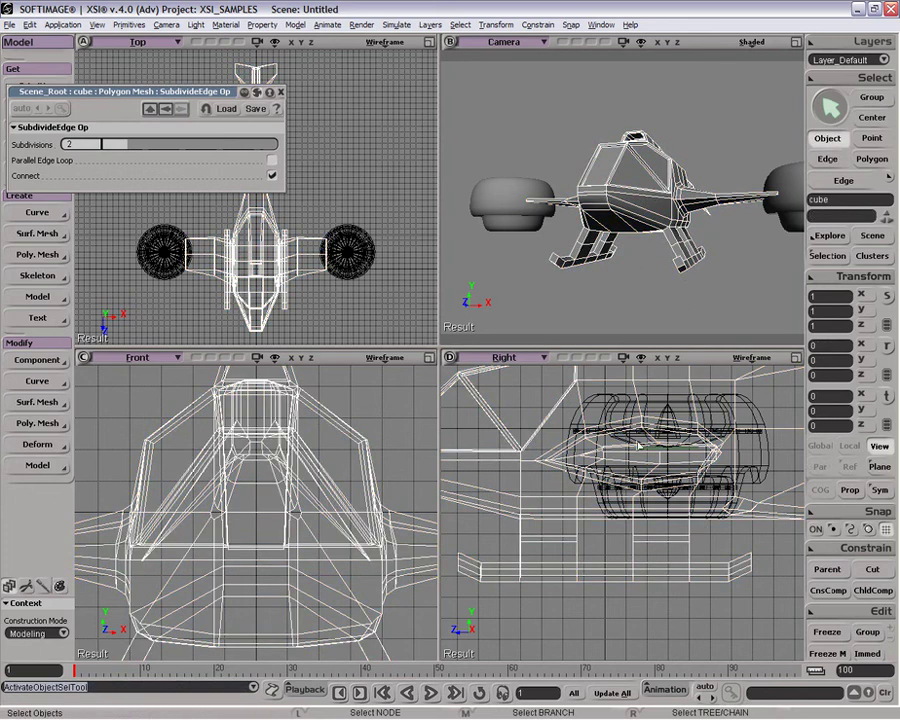
Select all edges of both landing skids, and deselect the crosswise edges on the legs and the vertical edges along the runners.
key("e")
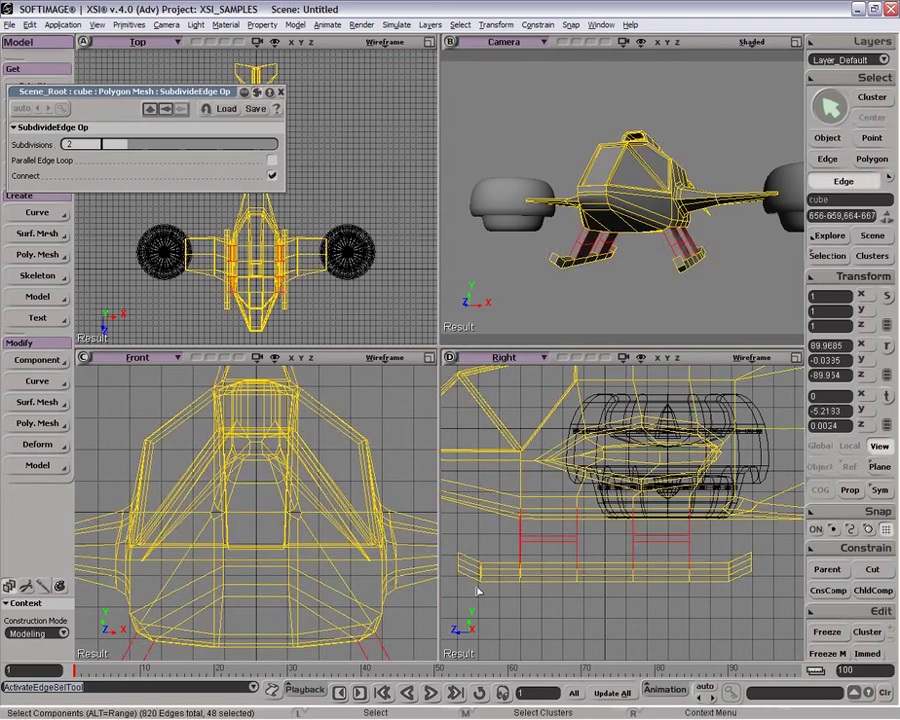
left_click_drag(445, 528, 786, 617)
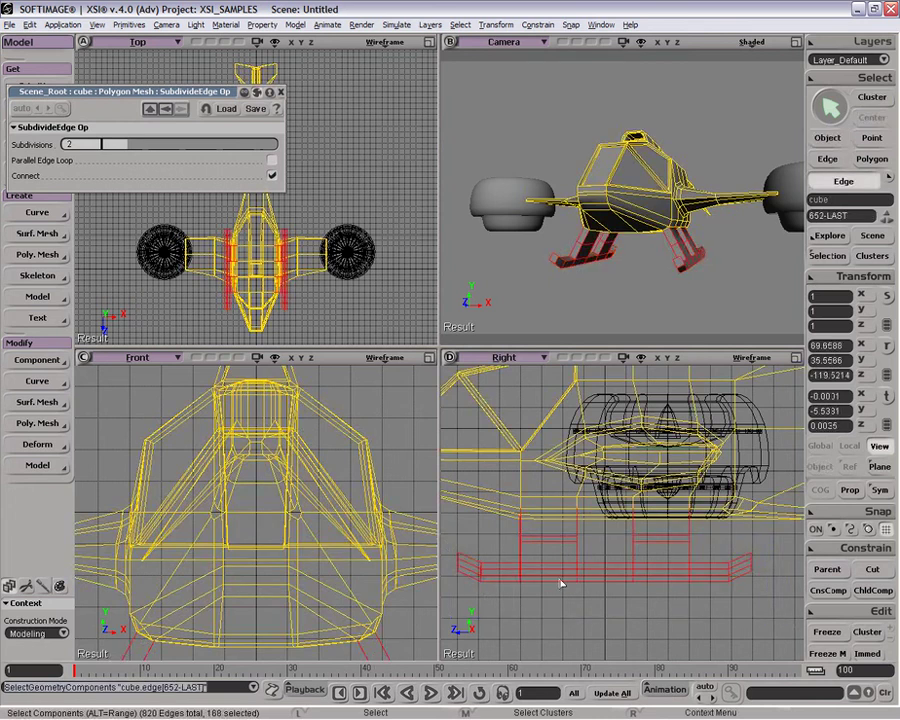
left_click_drag(519, 538, 668, 548, "ctrl+shift")
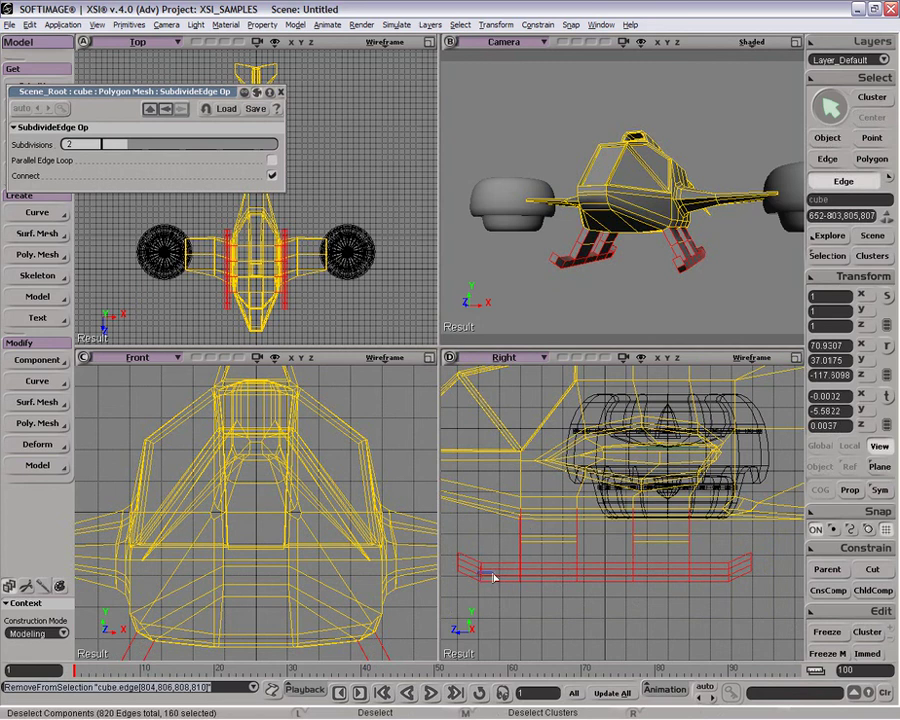
left_click_drag(493, 577, 734, 575, "ctrl+shift")
left_click_drag(483, 570, 733, 571, "ctrl+shift")
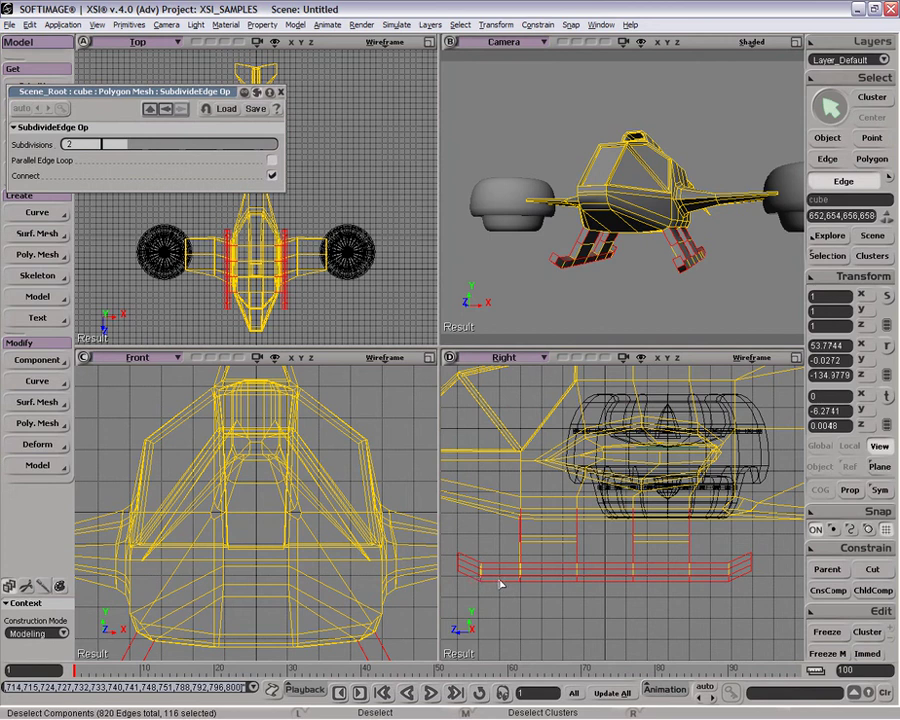
left_click_drag(482, 580, 732, 579, "ctrl+shift")
left_click(731, 579, "ctrl+shift")
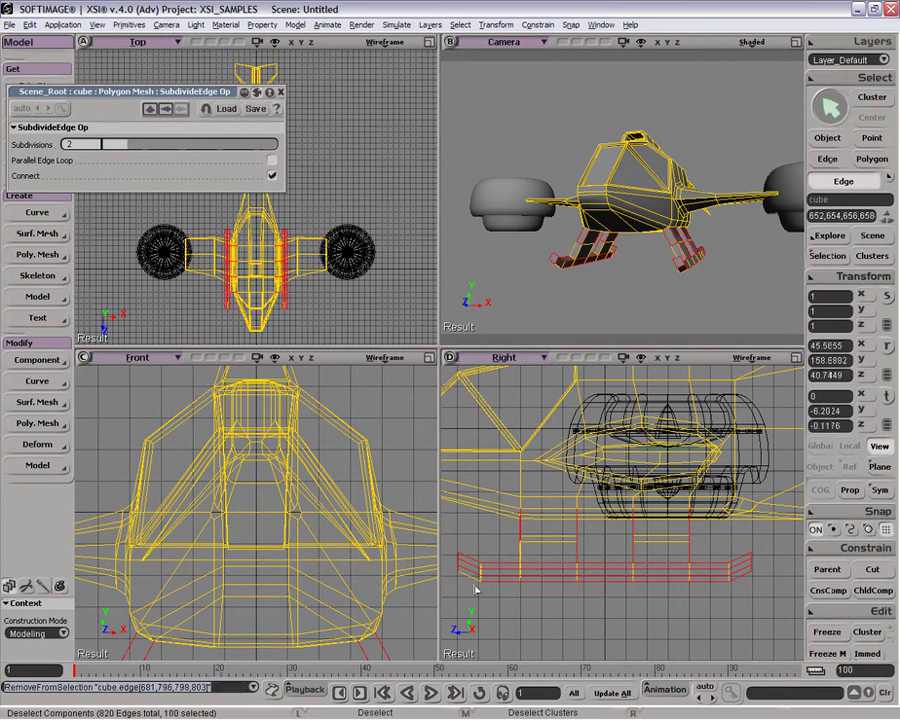
Add the missing lengthwise edges of the front legs back to the skid edge selection and check it from below.
left_click(512, 553, "shift")
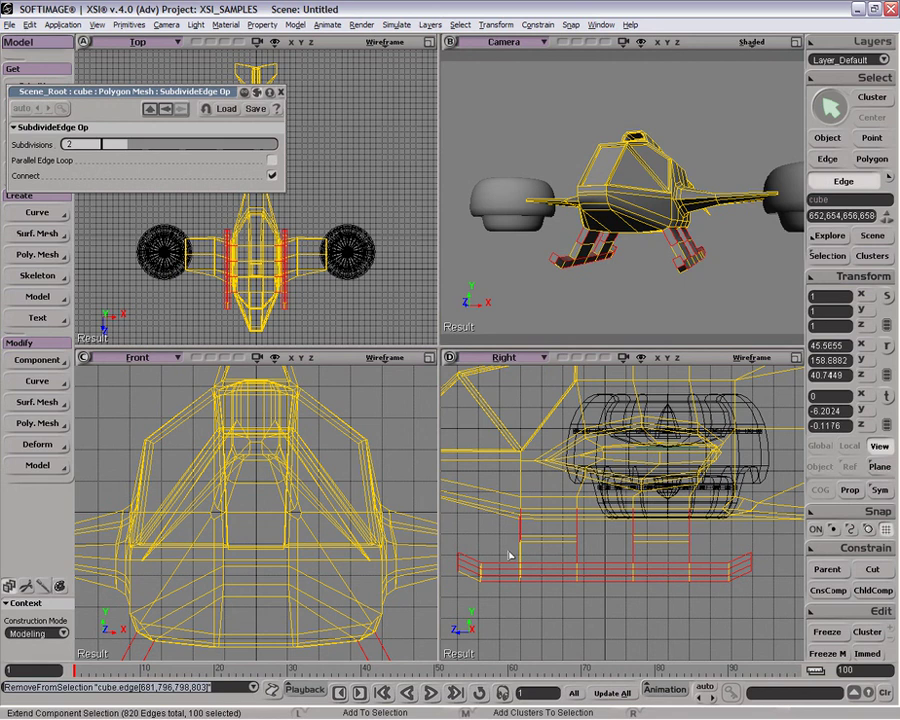
left_click(466, 580, "shift")
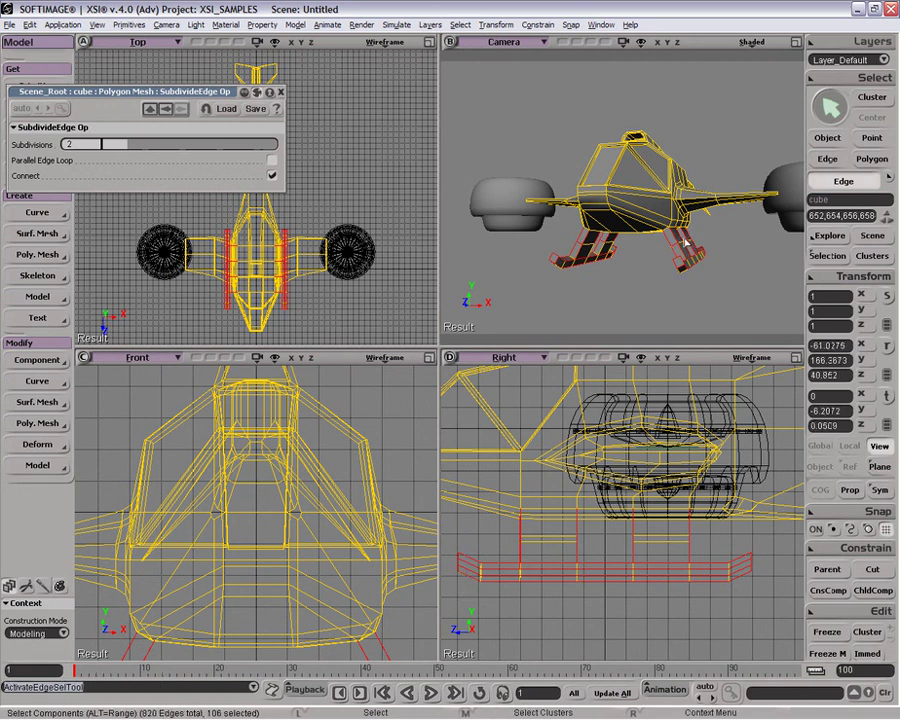
scroll(685, 242, "up", 3)
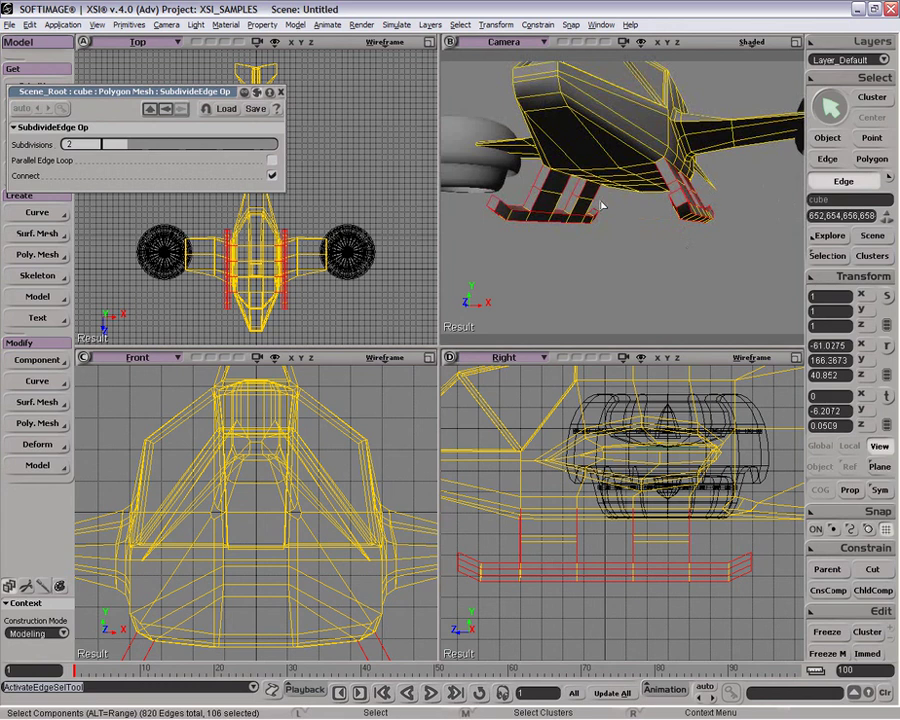
key("o")
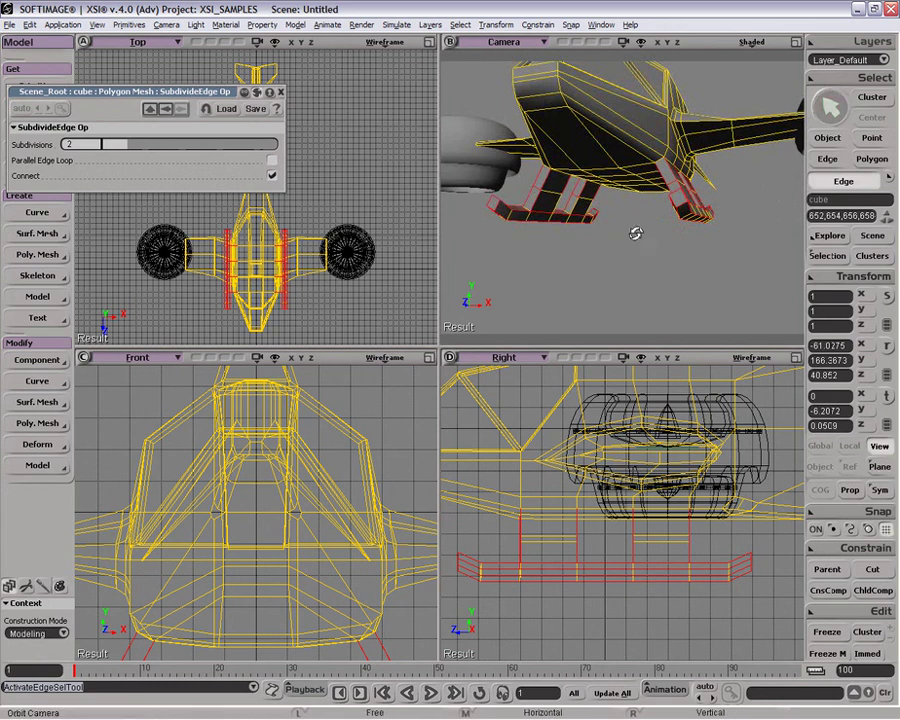
mouse_move(636, 226)
left_mouse_down()
mouse_move(681, 233)
mouse_move(711, 193)
mouse_move(673, 193)
mouse_move(680, 190)
mouse_move(640, 170)
mouse_move(697, 279)
mouse_move(650, 278)
mouse_move(652, 290)
mouse_move(681, 231)
mouse_move(685, 259)
mouse_move(685, 221)
mouse_move(635, 231)
left_mouse_up()
key("Escape")
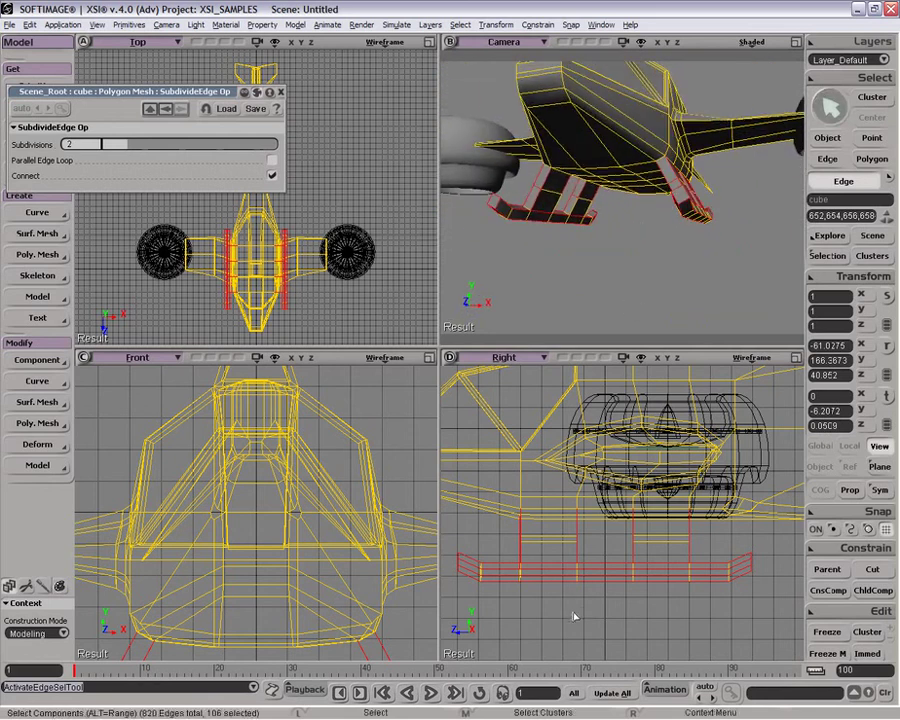
Add the remaining lengthwise edges of the skid legs to the skid edge selection, undoing the accidental replacement of the selection.
left_click_drag(565, 551, 643, 552, "shift")
left_click(688, 557)
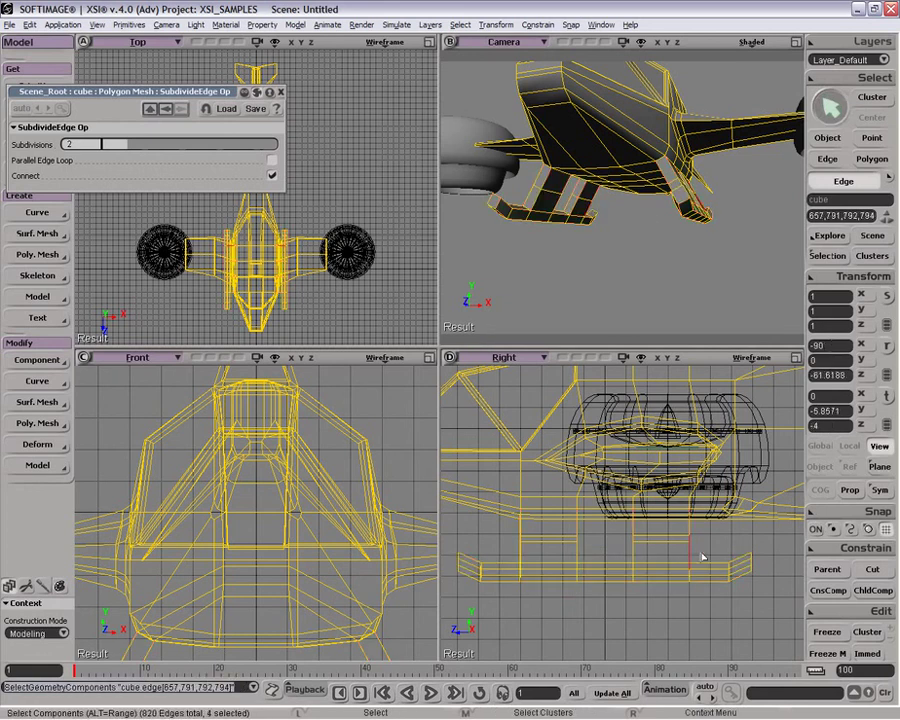
key("ctrl+z")
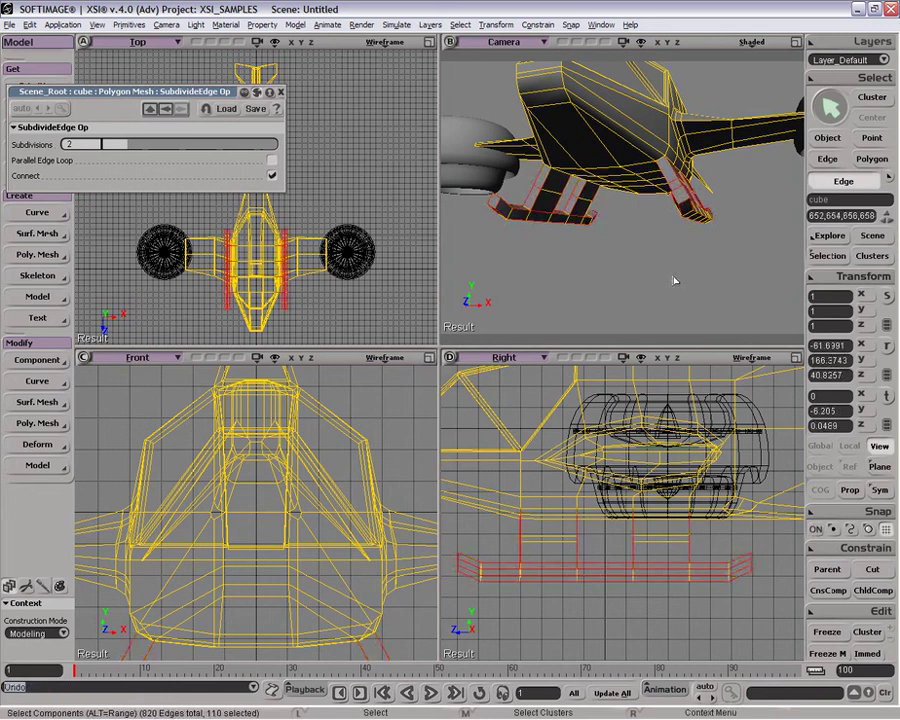
key("e")
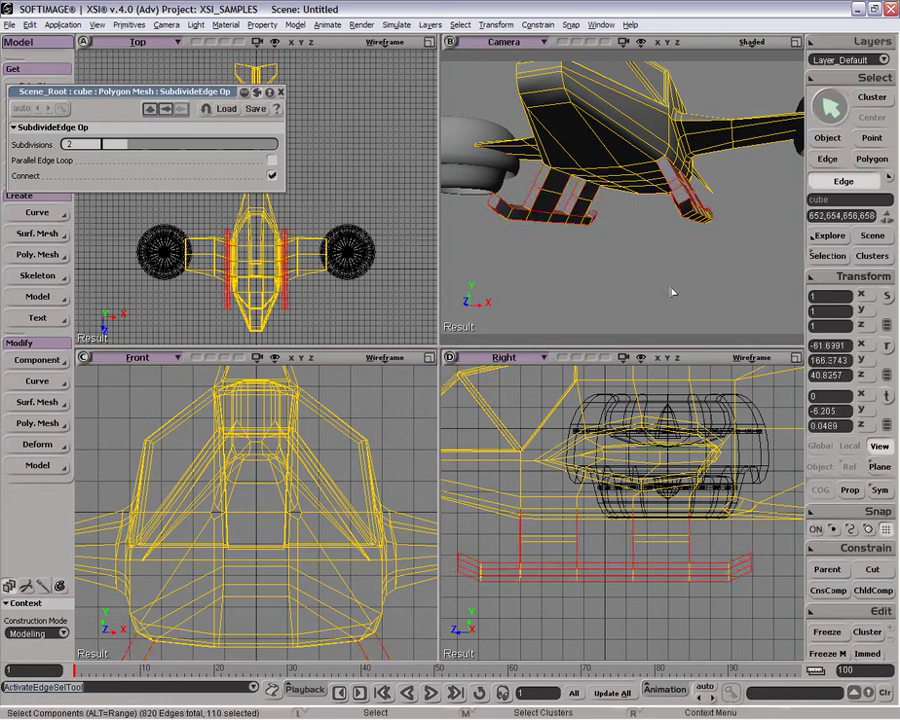
left_click(700, 557, "shift")
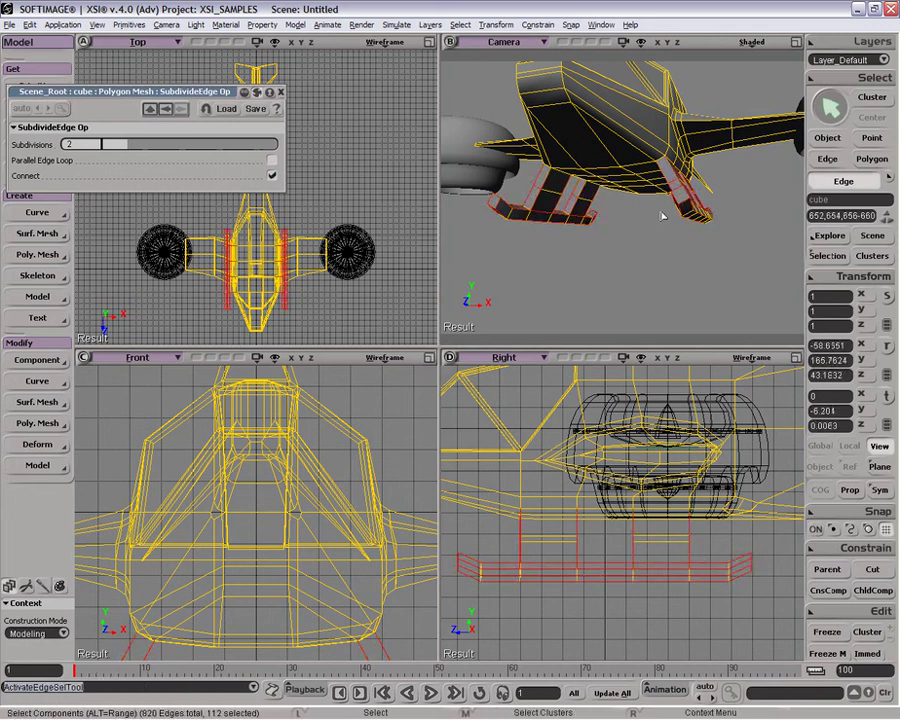
Deselect the stray edges on the skid legs and check the edge selection of both skids from the opposite side.
key("o")
left_click_drag(661, 215, 562, 240)
key("e")
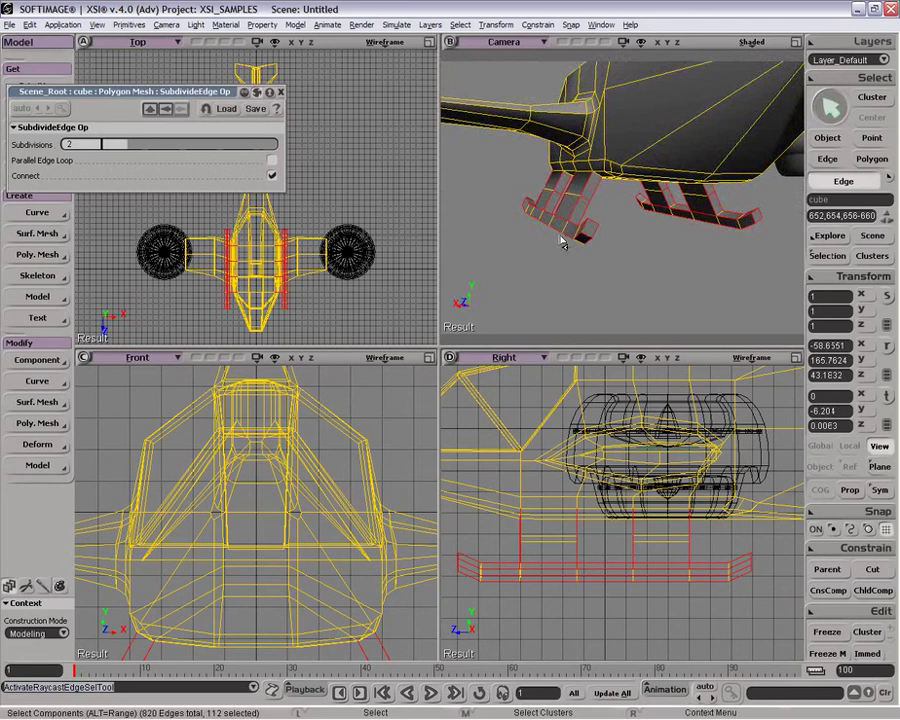
key("ctrl+shift")
left_click(684, 205, "ctrl+shift")
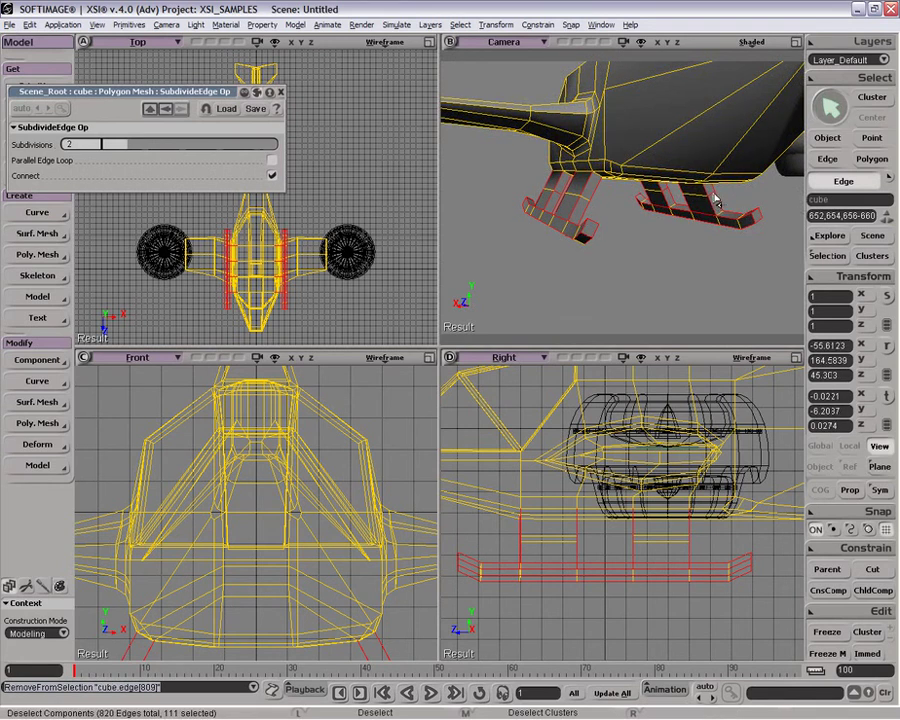
key("o")
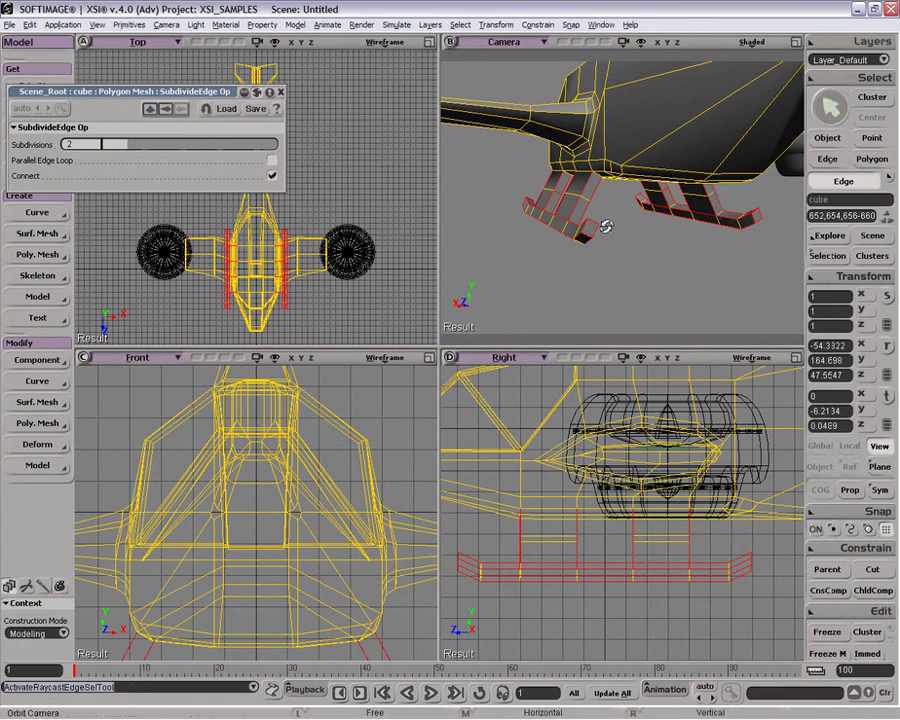
left_click_drag(666, 224, 634, 208)
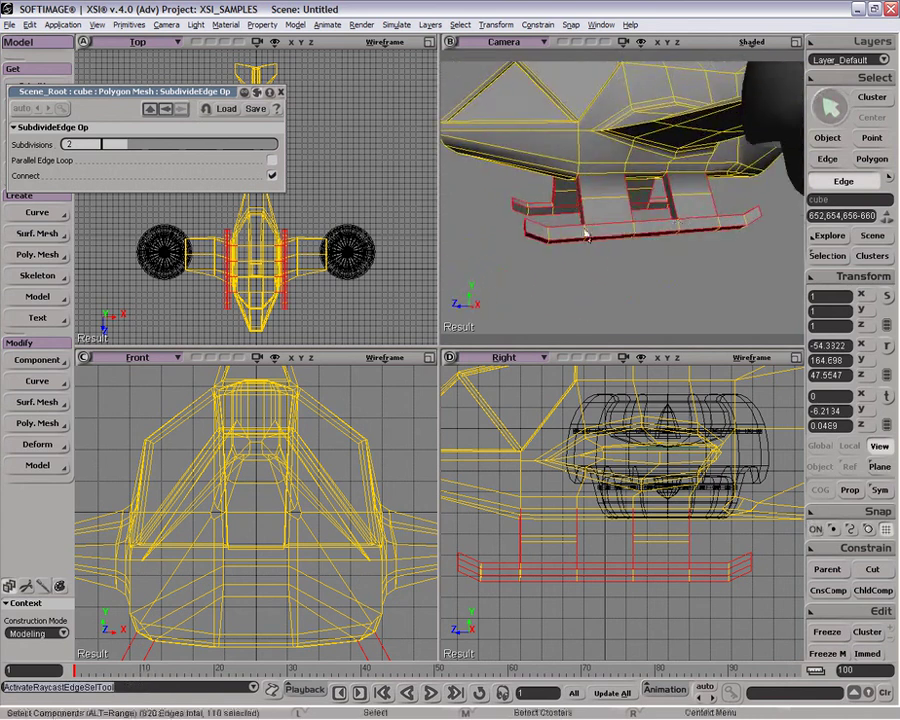
Bevel the selected skid edges with a bevel width distance of 1.162 and 1 rounding subdivision.
right_click(632, 210)
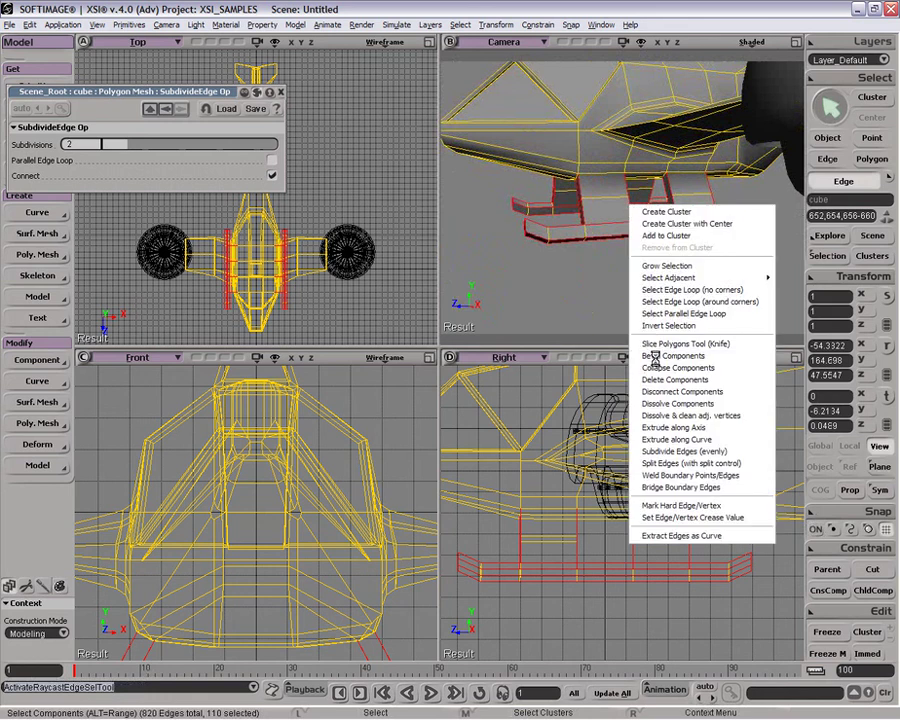
left_click(655, 356)
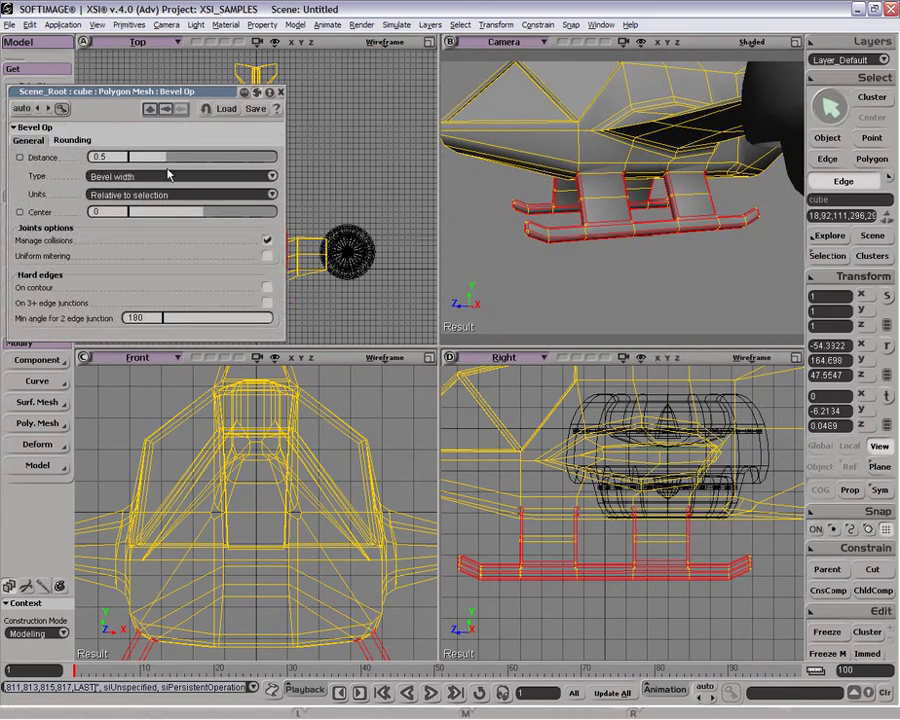
left_click(72, 140)
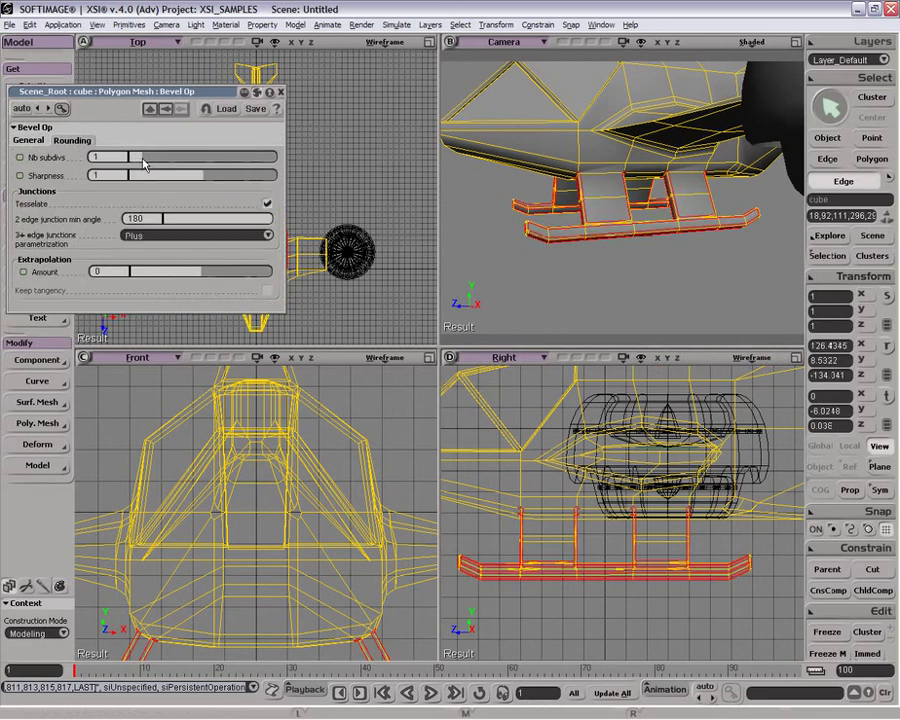
left_click(28, 140)
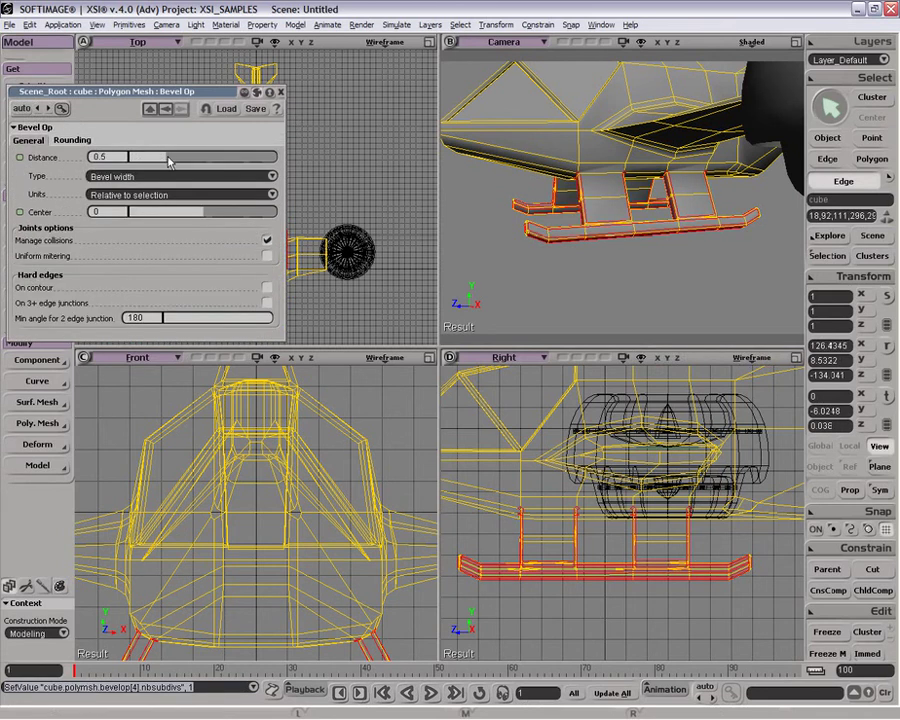
left_click_drag(168, 160, 199, 159)
key("space")
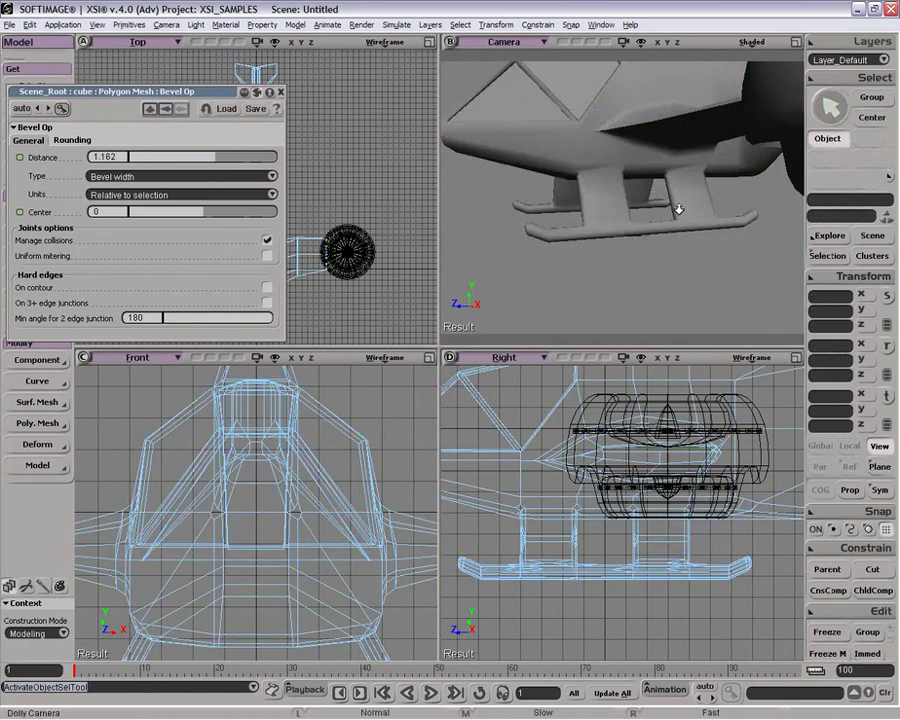
Subdivide the three crosswise edges on top of the tail boom's end with 2 subdivisions and Connect enabled.
key("o")
left_click_drag(677, 207, 683, 247)
left_click(797, 44)
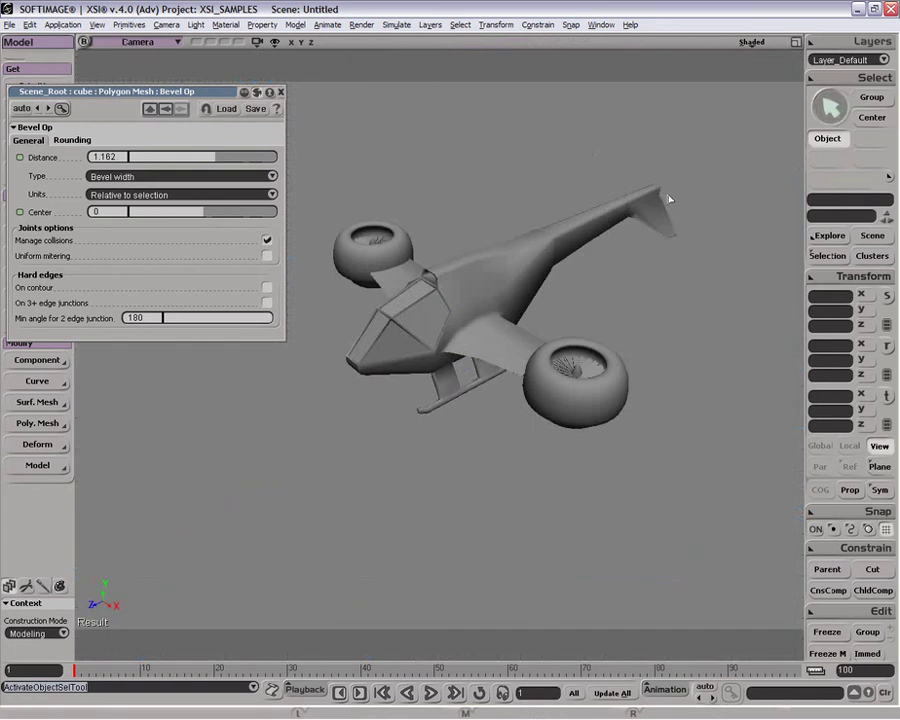
left_click_drag(623, 195, 557, 374)
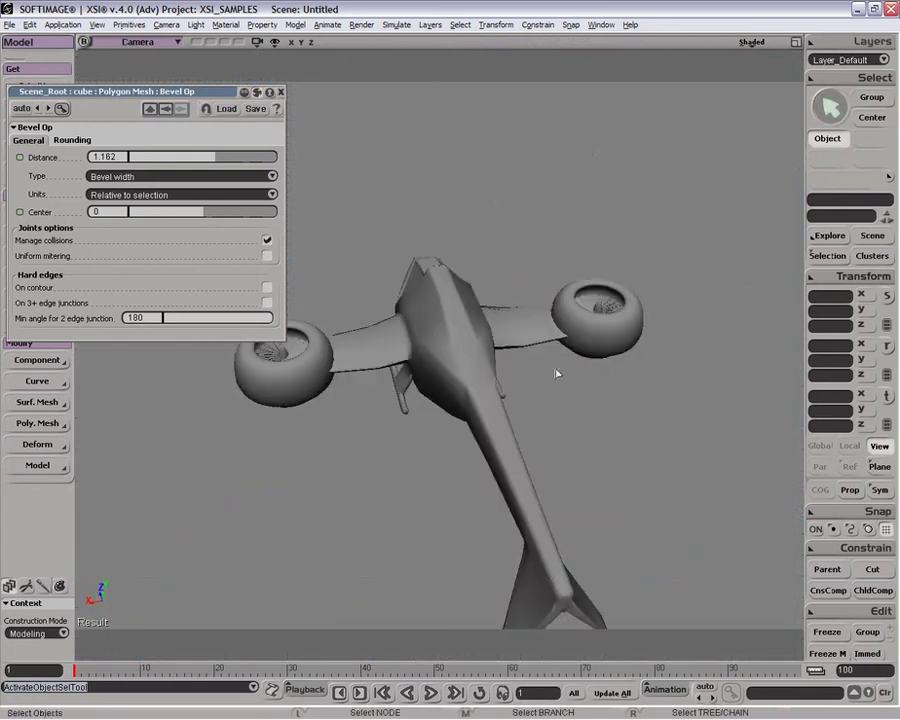
left_click(551, 572)
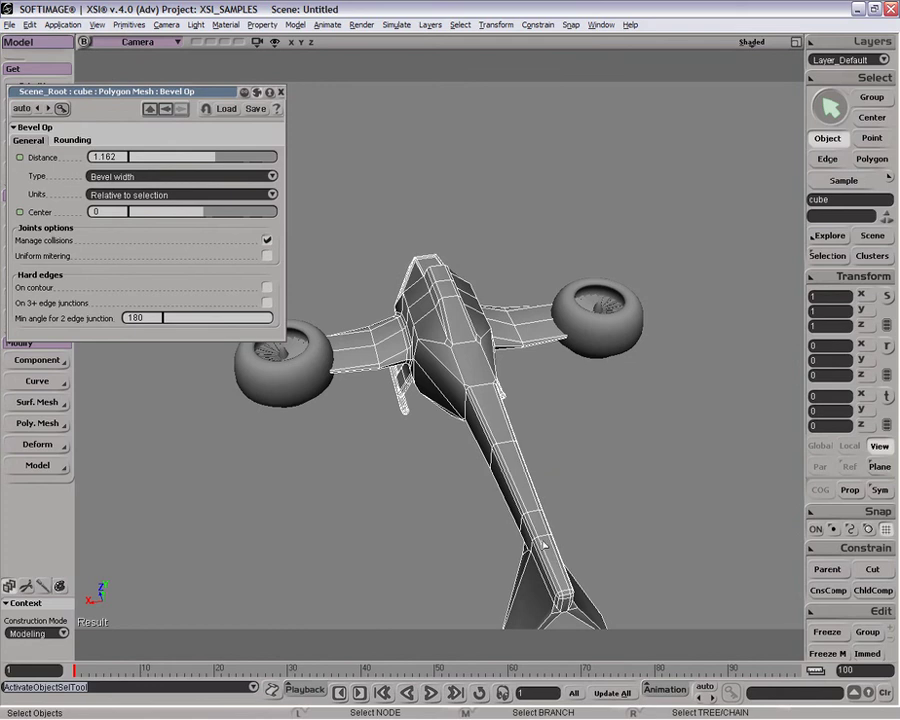
key("y")
left_click(546, 546)
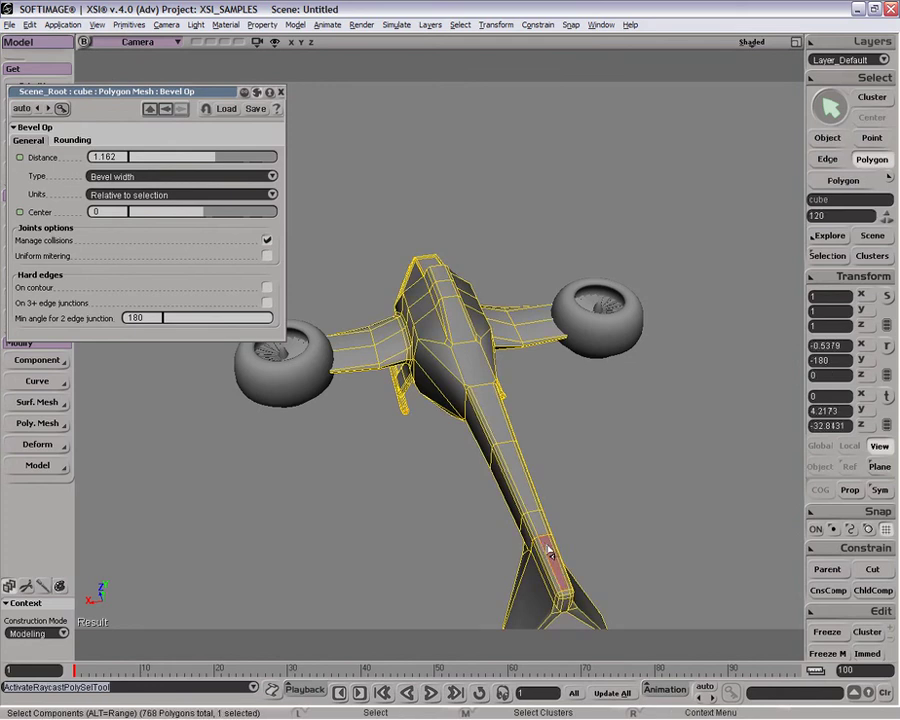
key("e")
left_click(546, 541)
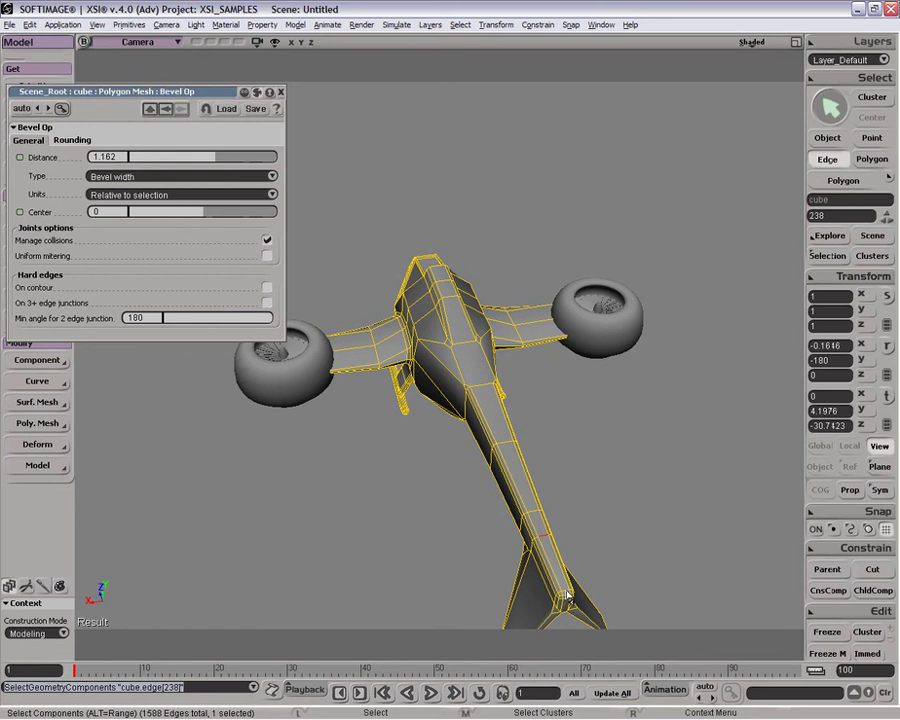
left_click(567, 592, "shift")
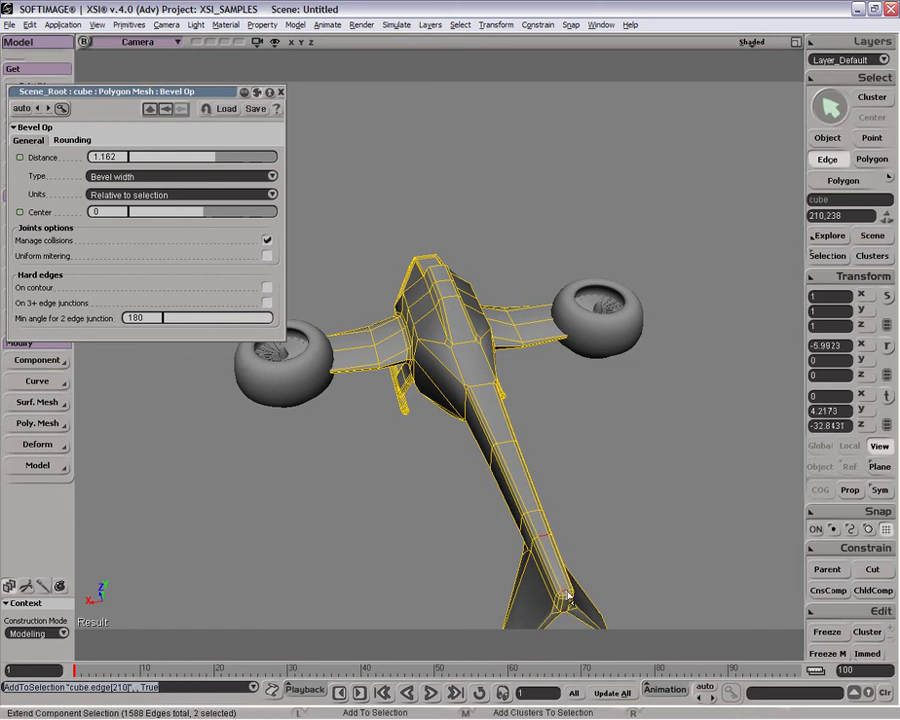
left_click(535, 518, "shift")
key("shift+d")
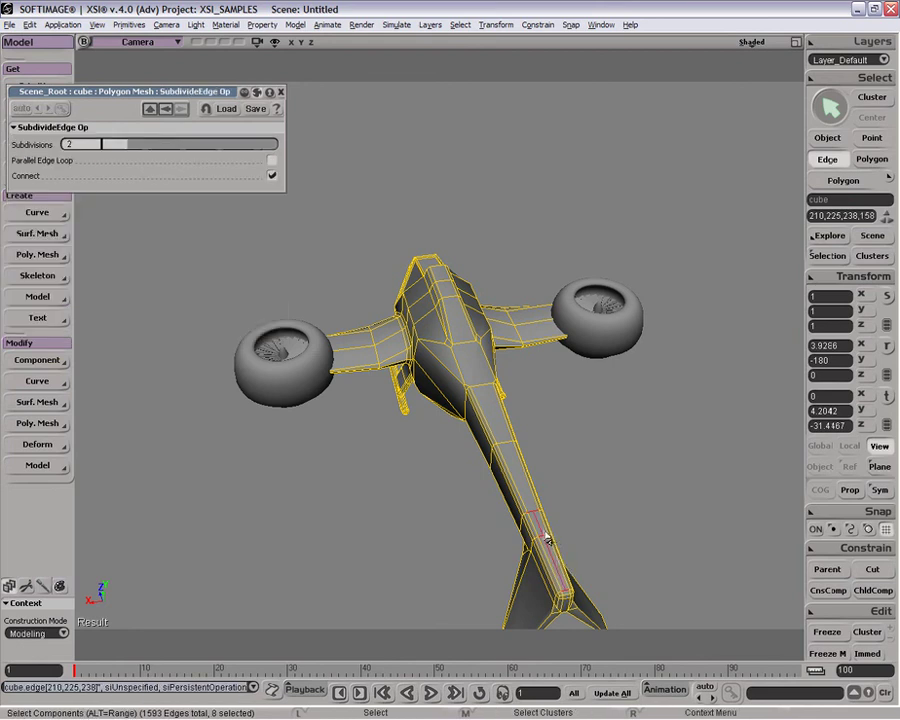
Try to extrude the two new lengthwise centre edges on top of the tail boom upward.
left_click(542, 538)
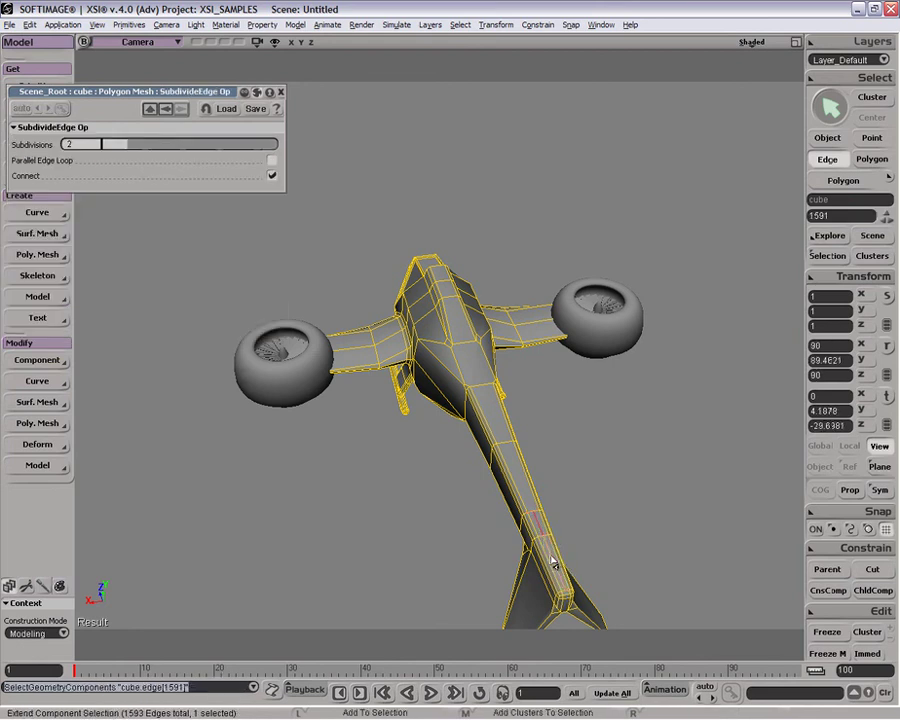
left_click(554, 561, "shift")
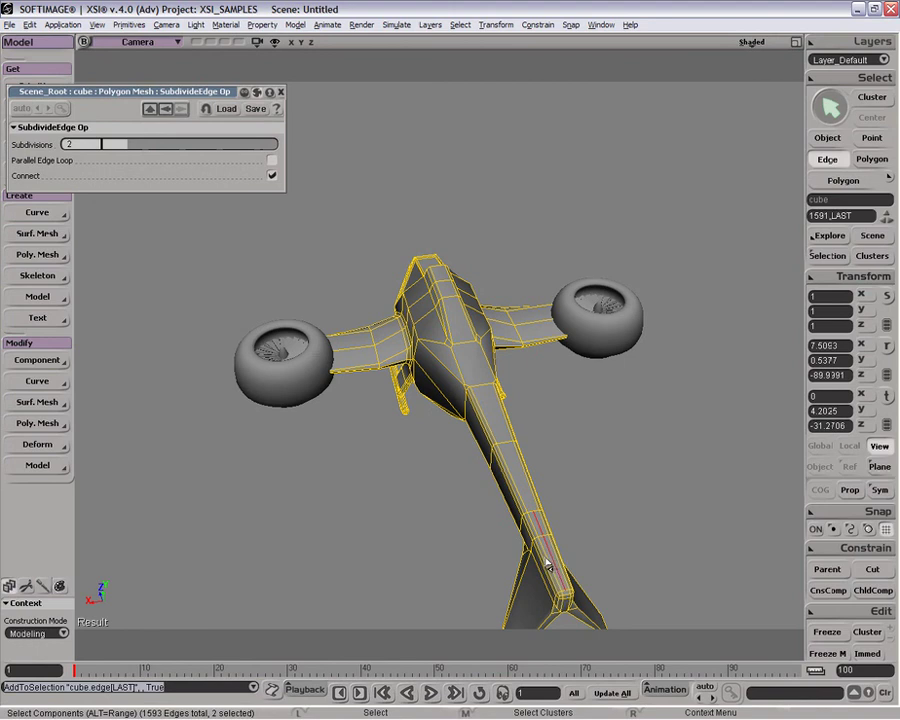
key("ctrl+d")
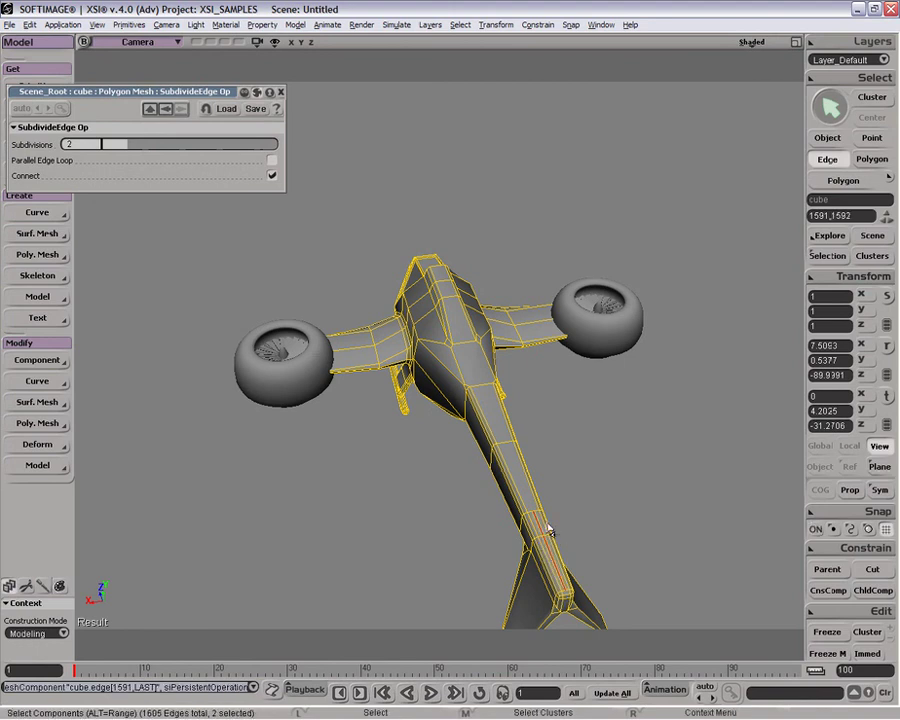
key("v")
mouse_move(555, 525)
left_mouse_down()
mouse_move(567, 463)
mouse_move(563, 514)
left_mouse_up()
key("ctrl+z")
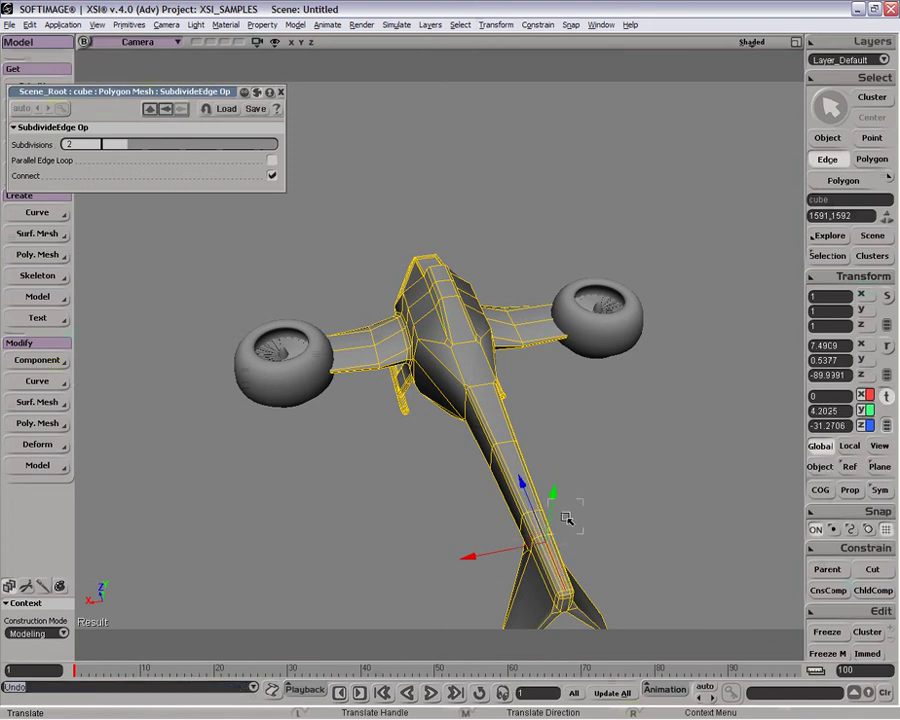
Duplicate the rearmost centre edge on top of the tail boom and raise it to about Y 8.616 as a vertical fin.
left_click(548, 563)
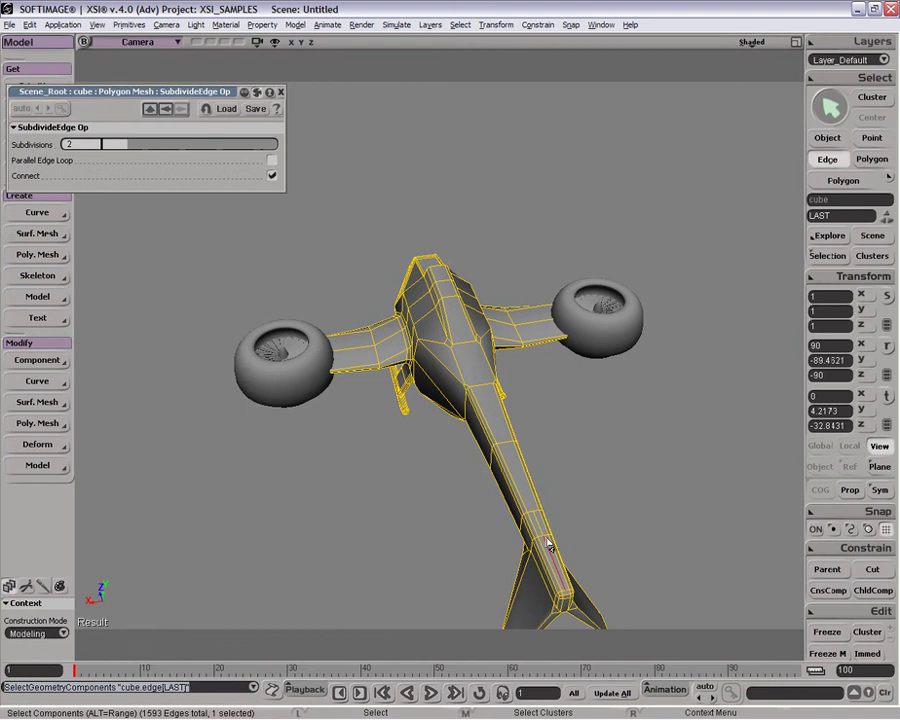
key("v")
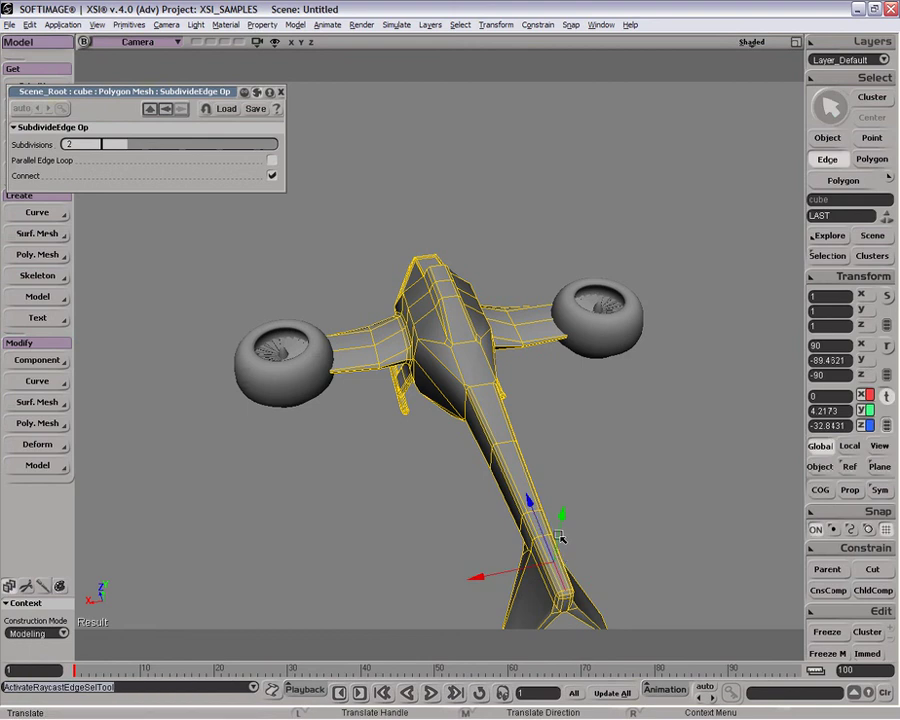
key("ctrl+d")
left_click_drag(560, 534, 572, 494)
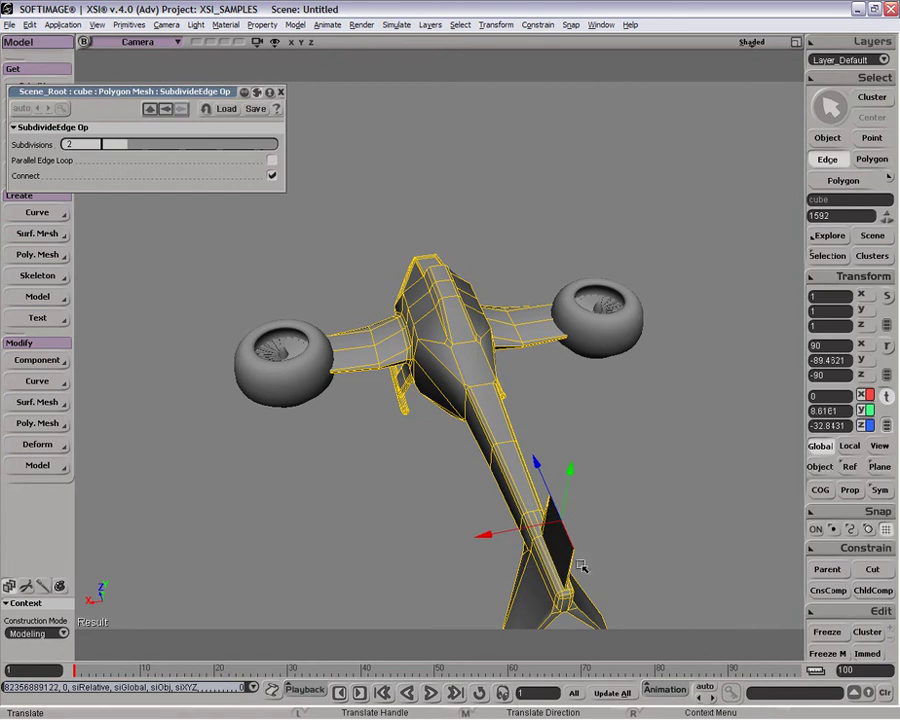
Move the point at the front of the tail fin's base forward along the boom to about Z -29.04.
key("f")
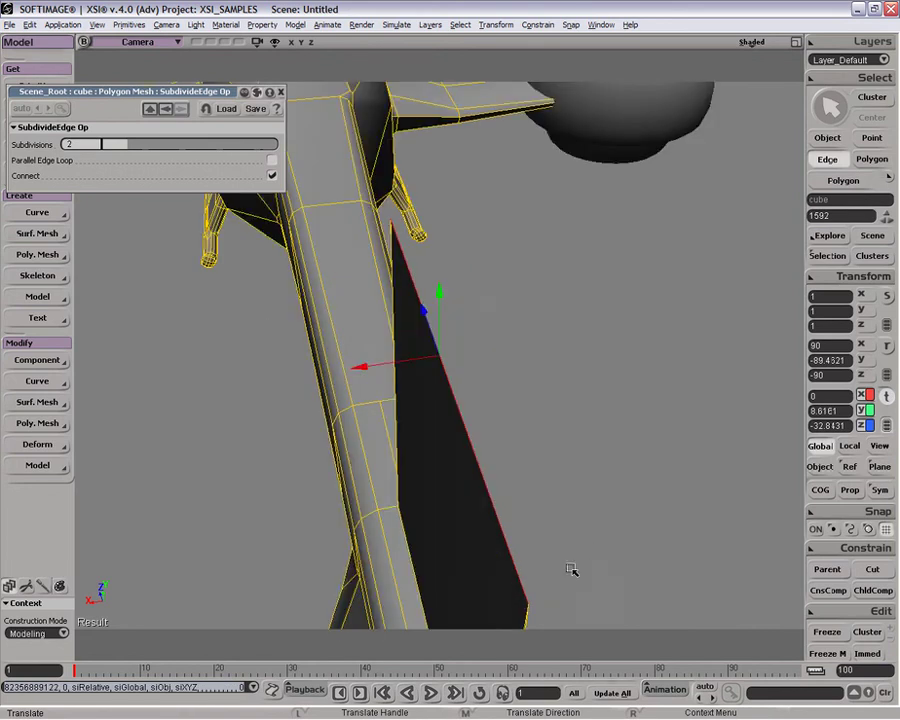
key("p")
left_click_drag(572, 567, 566, 508)
key("o")
key("v")
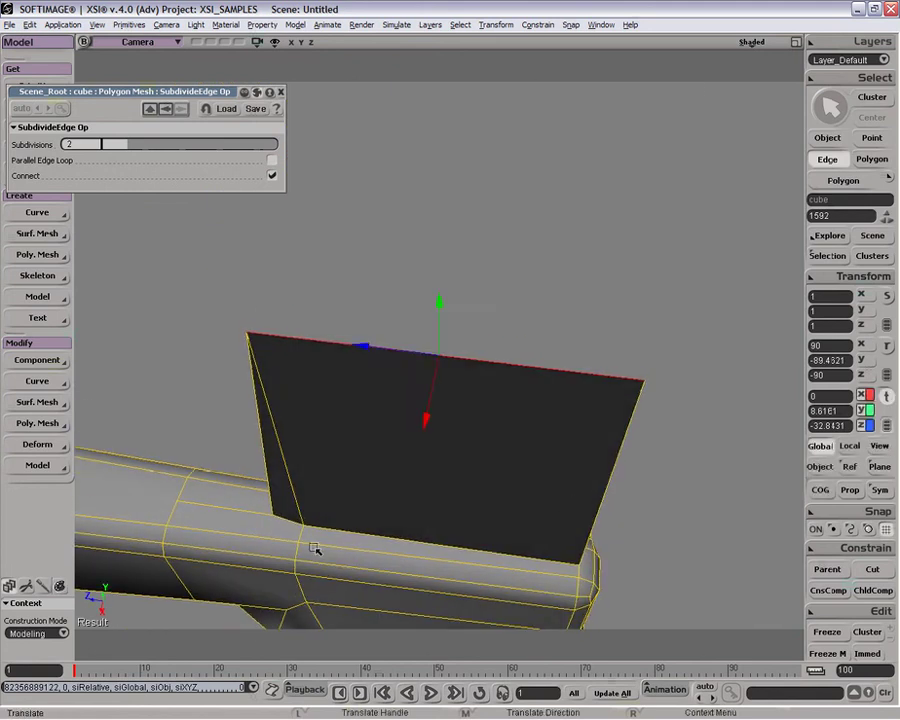
key("t")
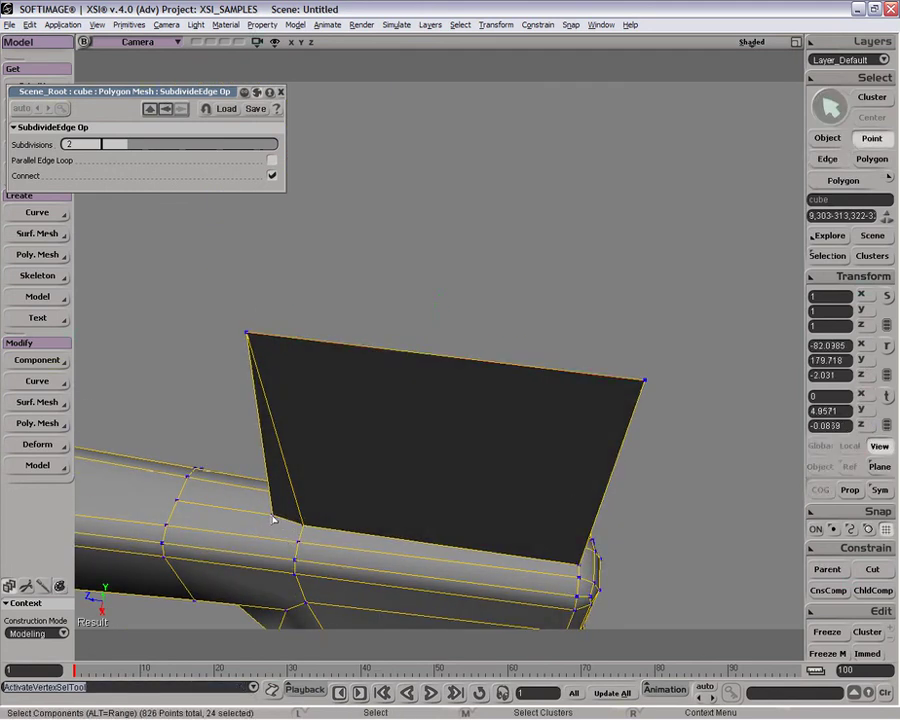
left_click(270, 517)
key("v")
left_click_drag(270, 517, 168, 509)
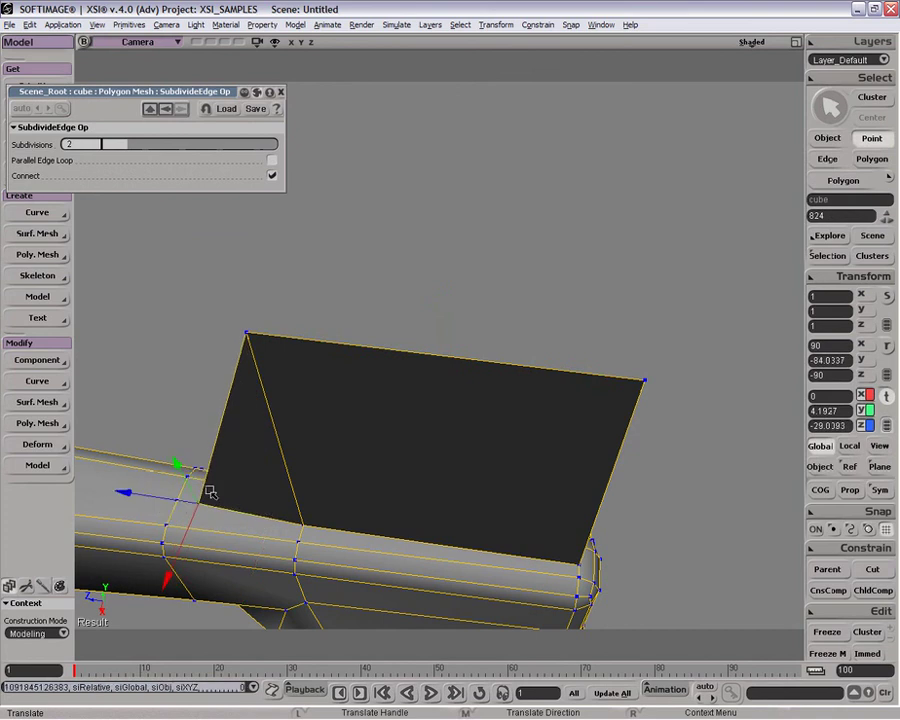
Scale the two lengthwise edges at the base of the tail fin apart in X about their common centre to thicken the fin's base.
key("i")
left_click(446, 551)
key("v")
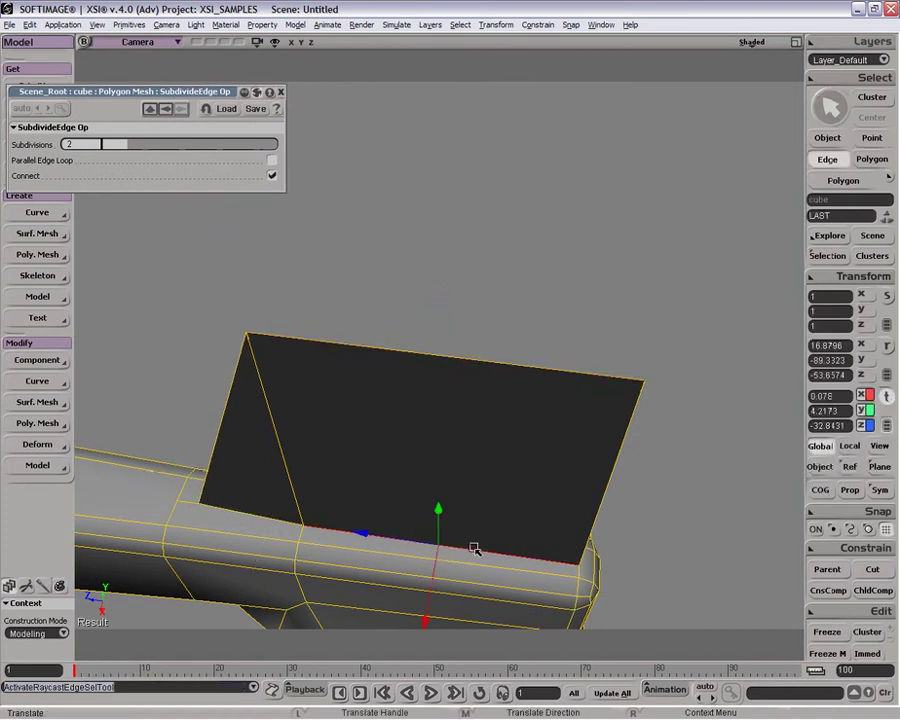
key("o")
left_click_drag(474, 544, 414, 540)
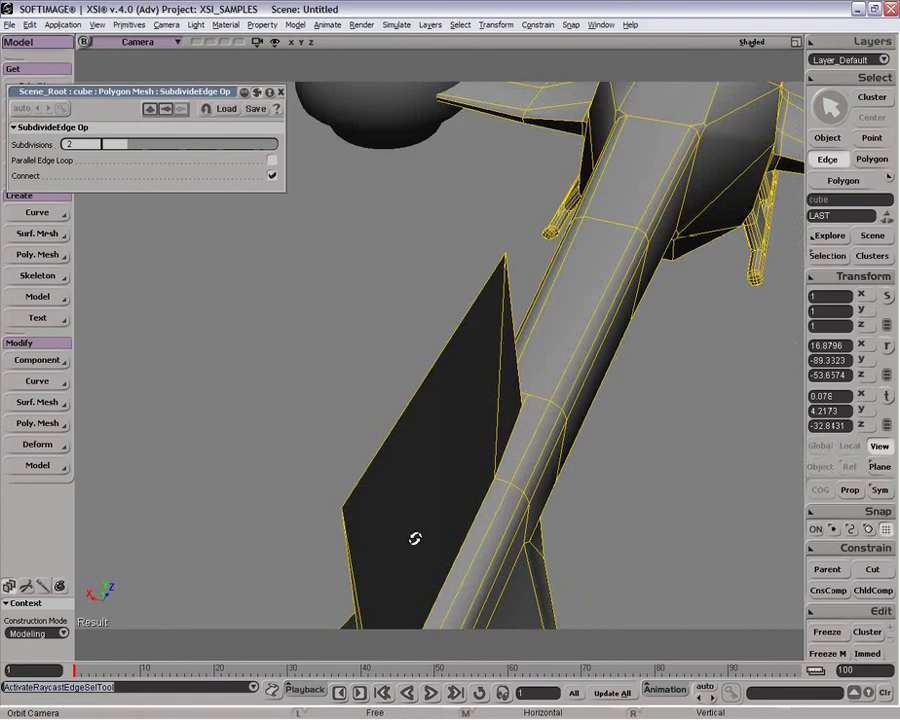
left_click(449, 594)
key("v")
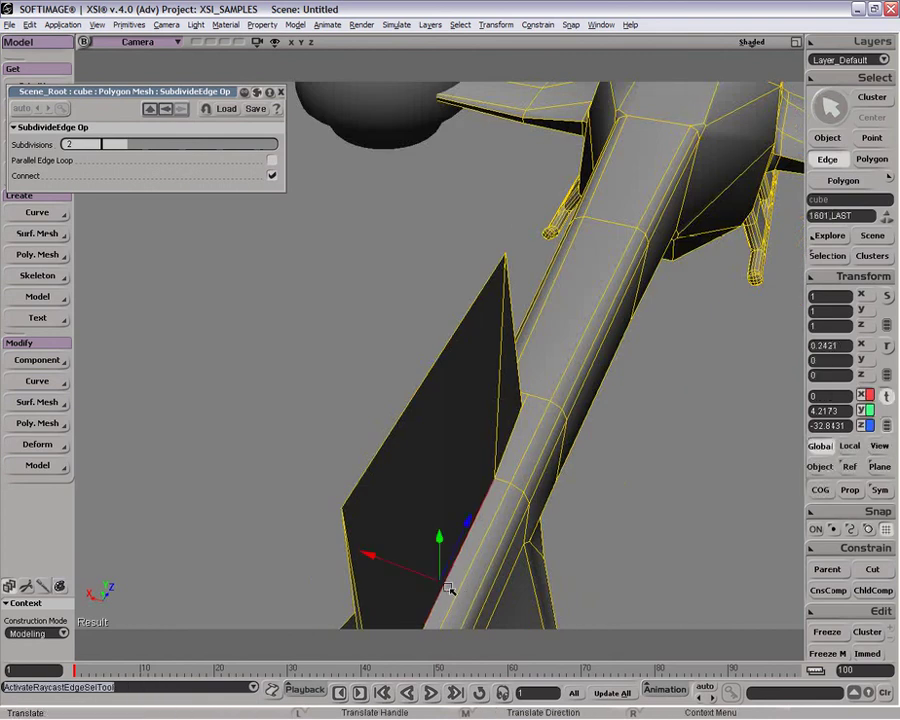
key("x")
left_click(820, 490)
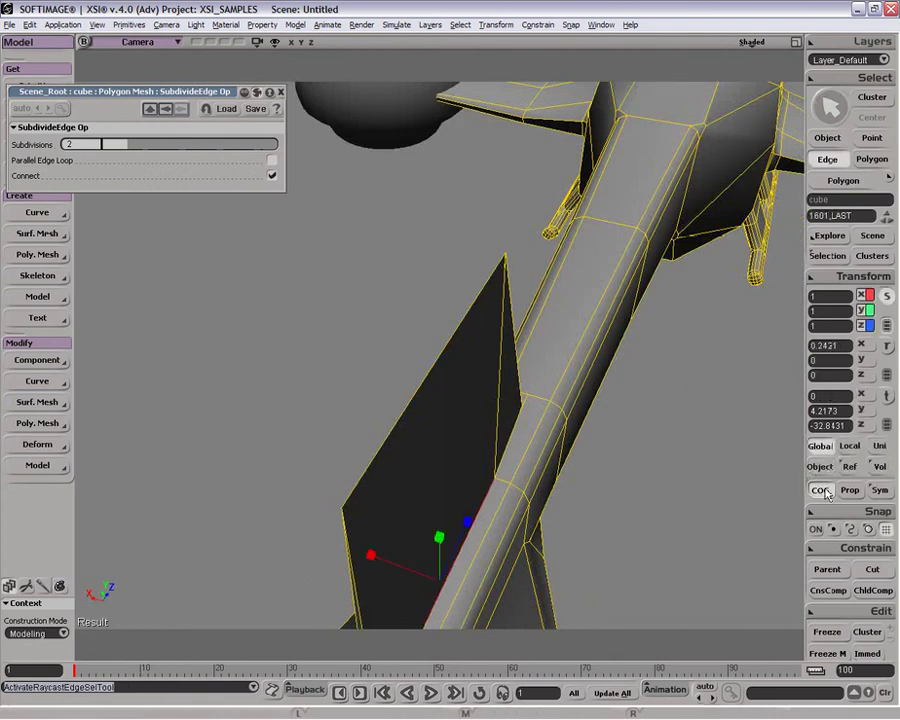
left_click_drag(371, 555, 152, 494)
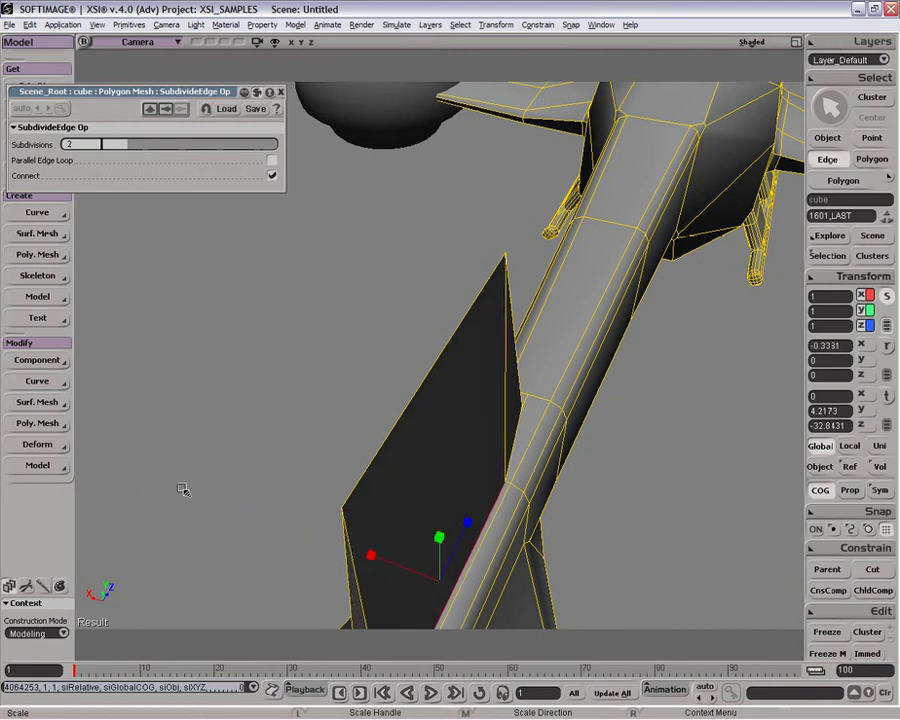
Move the two top points of the vertical tail fin backward to about Z -35.93 to sweep the fin.
key("o")
left_click_drag(556, 428, 521, 370)
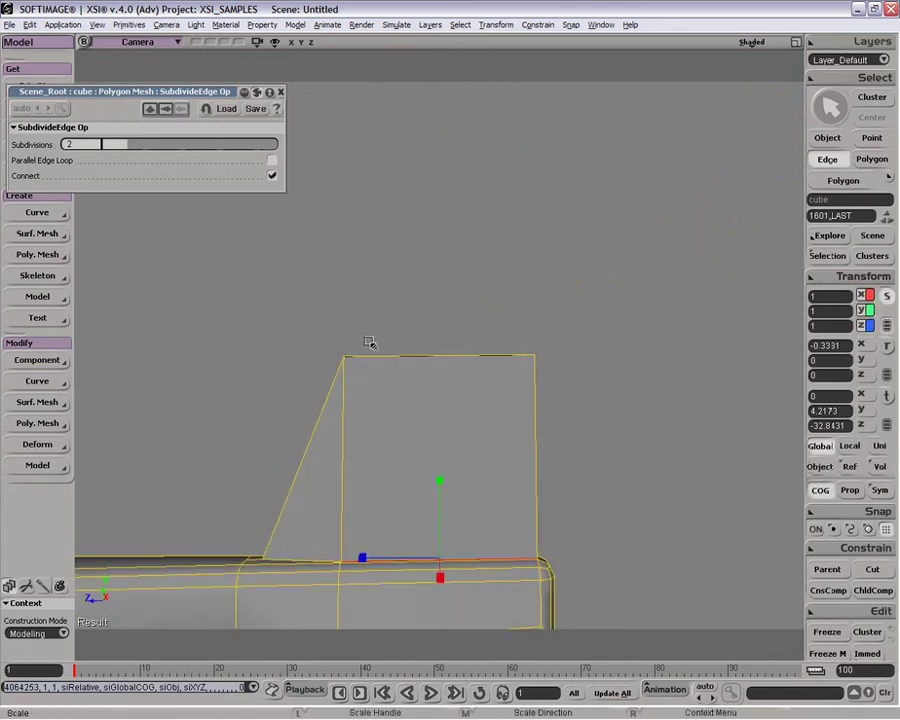
key("t")
left_click_drag(285, 308, 586, 410)
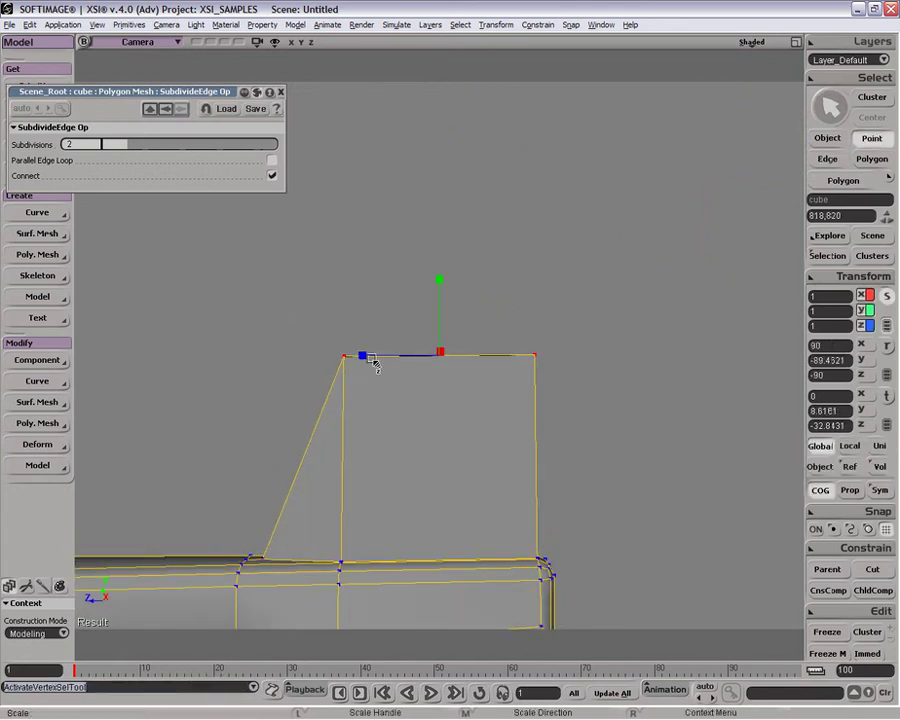
left_click_drag(364, 356, 516, 356)
key("v")
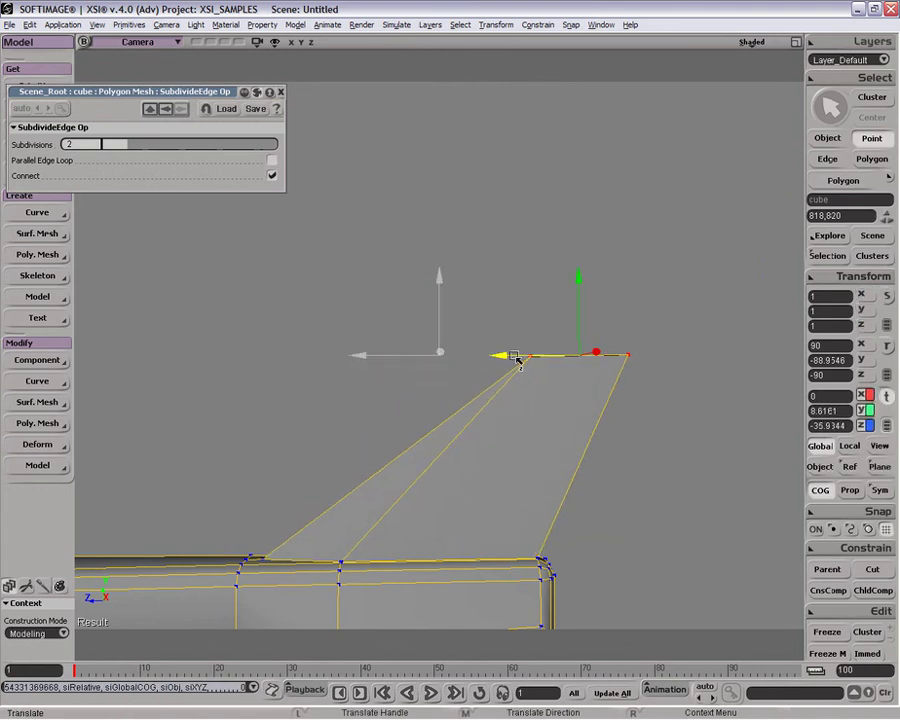
key("space")
key("o")
left_click_drag(667, 536, 550, 367)
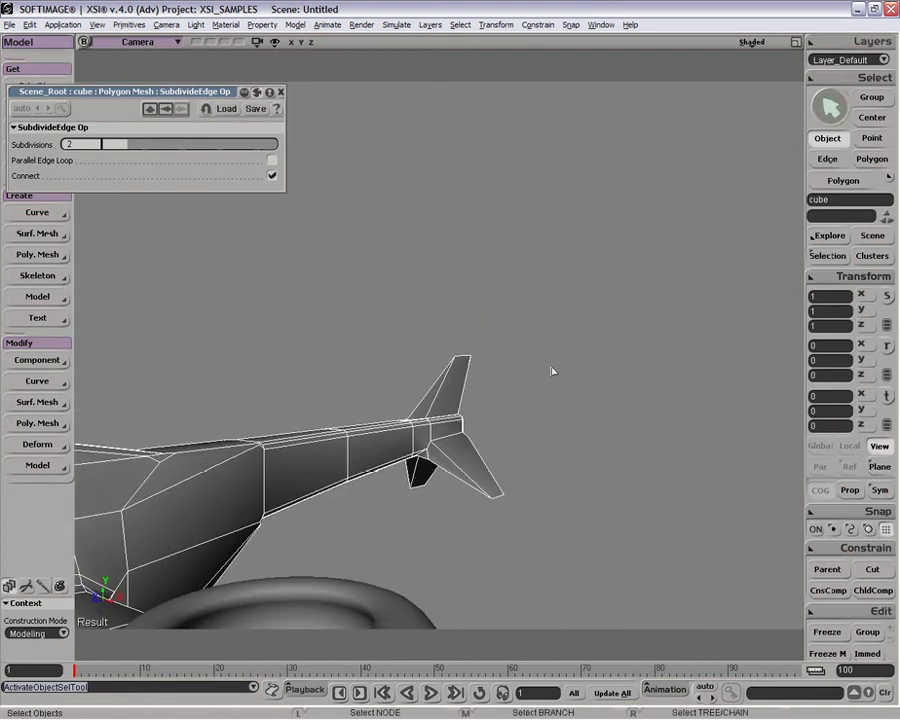
Lower the subdivision level of both round fan engine housings to 0.
key("a")
left_click_drag(538, 190, 540, 194)
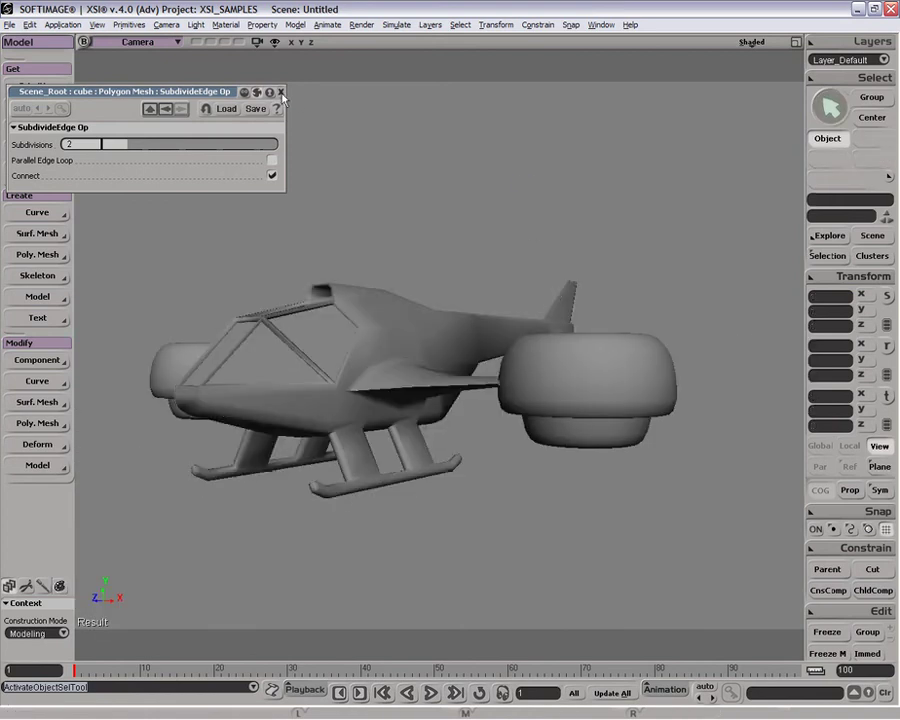
key("o")
left_click_drag(418, 219, 272, 457)
left_click(272, 457)
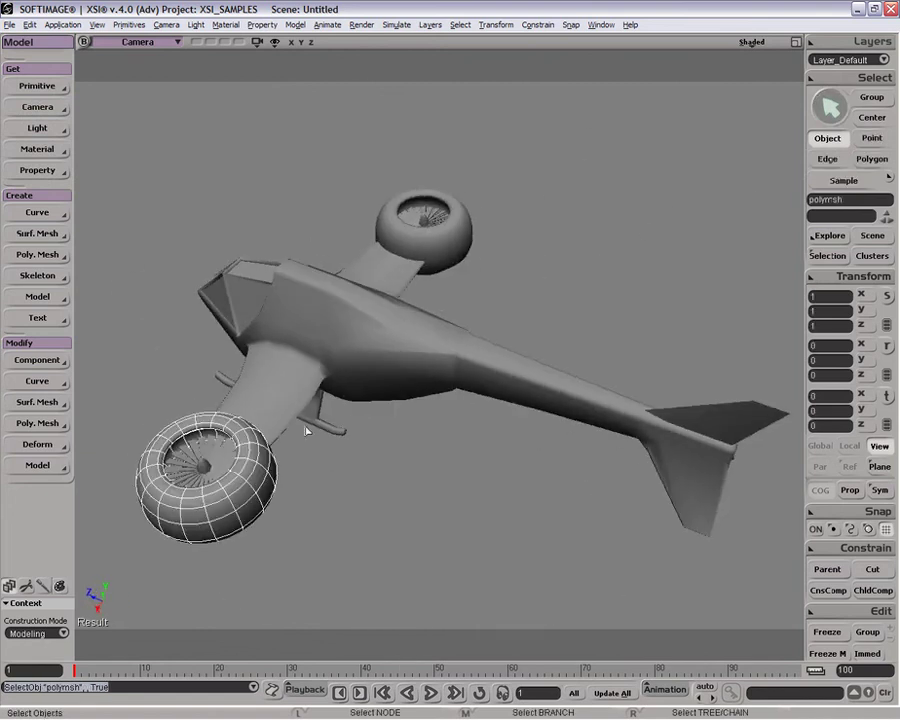
left_click(459, 240, "shift")
key("minus")
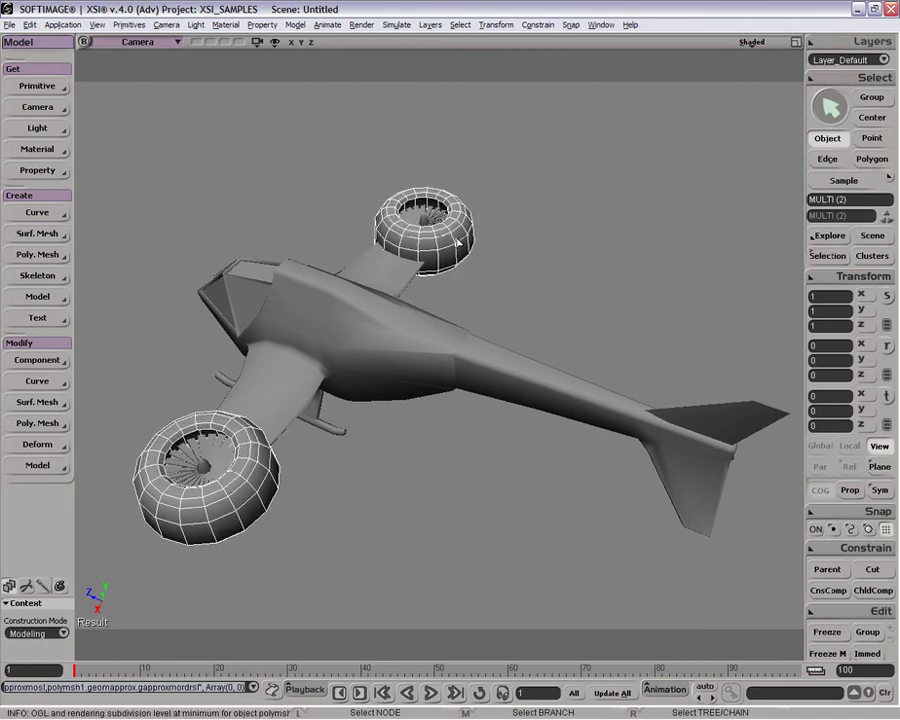
left_click(549, 270)
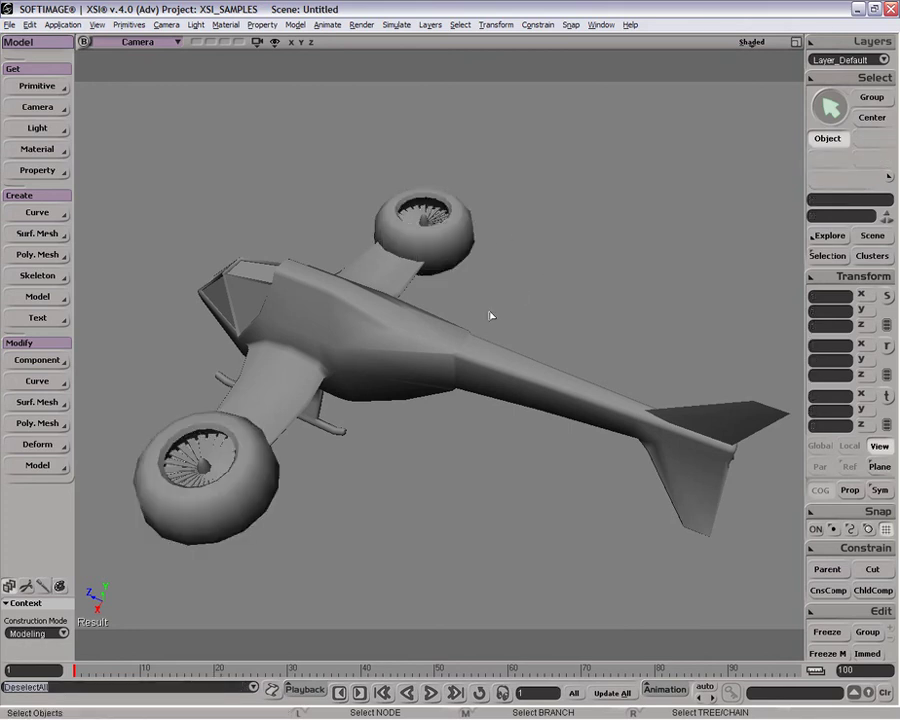
Select the helicopter's main body mesh.
key("o")
left_click_drag(465, 331, 366, 315)
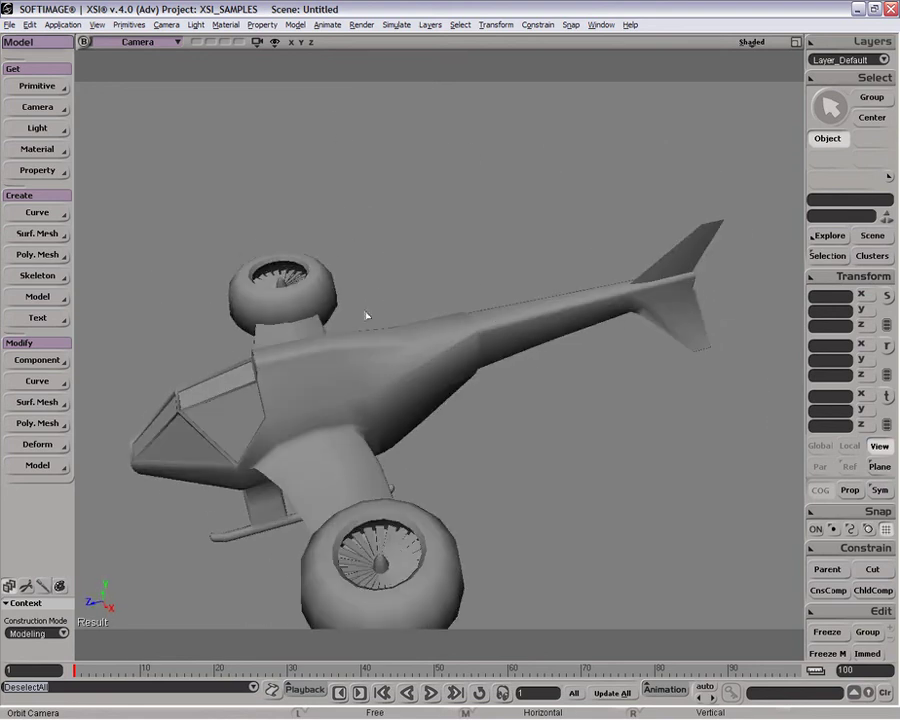
left_click(347, 413)
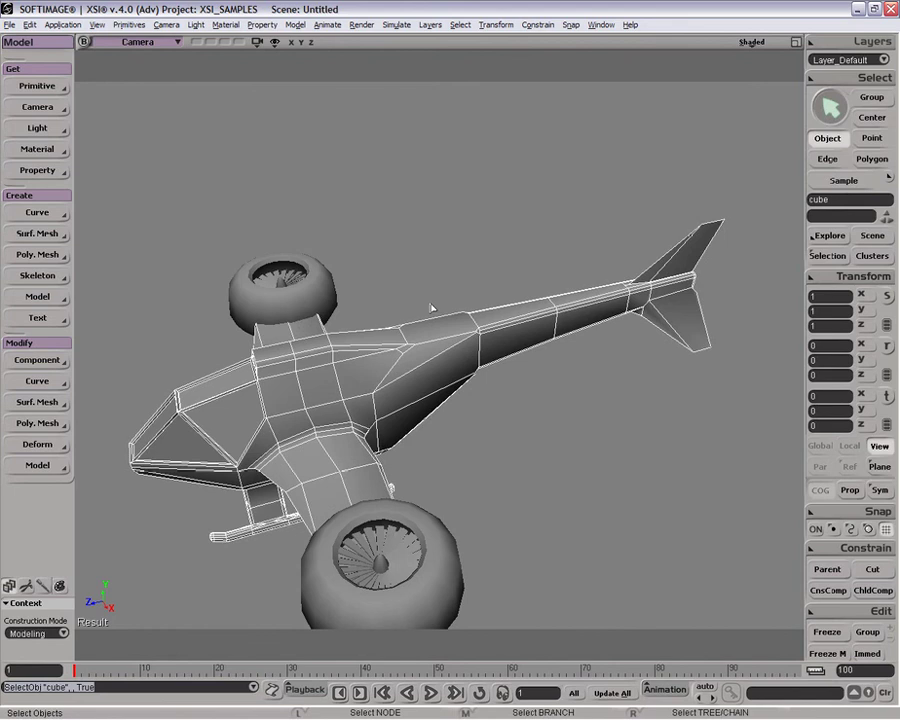